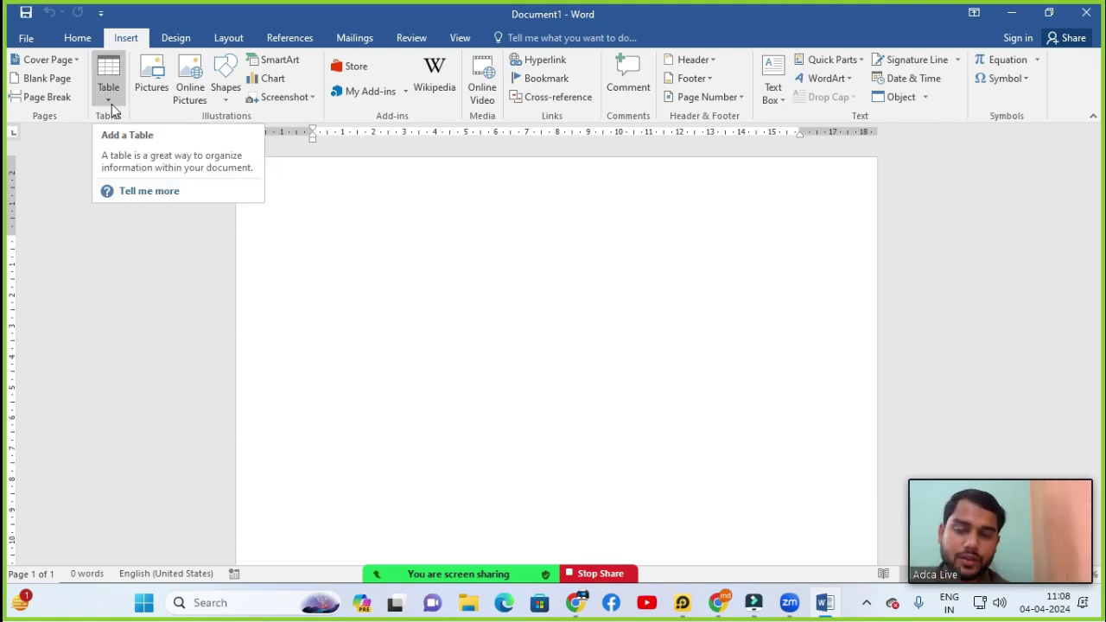
# Insert a table with 10 columns and 8 rows and show its layout tools.
pyautogui.click(112, 104)
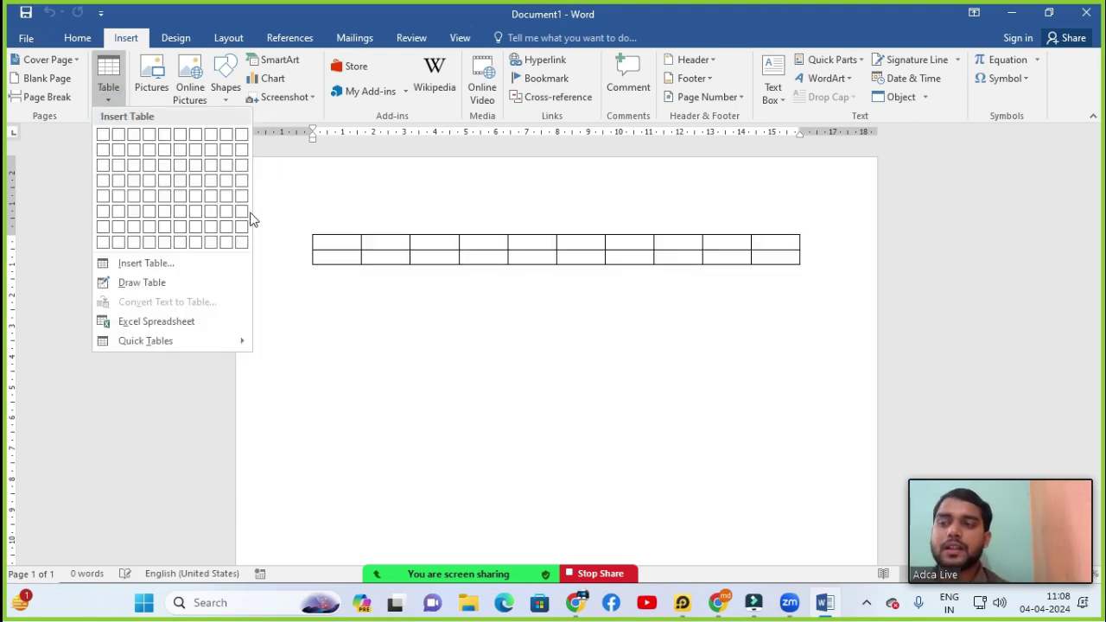
pyautogui.click(245, 241)
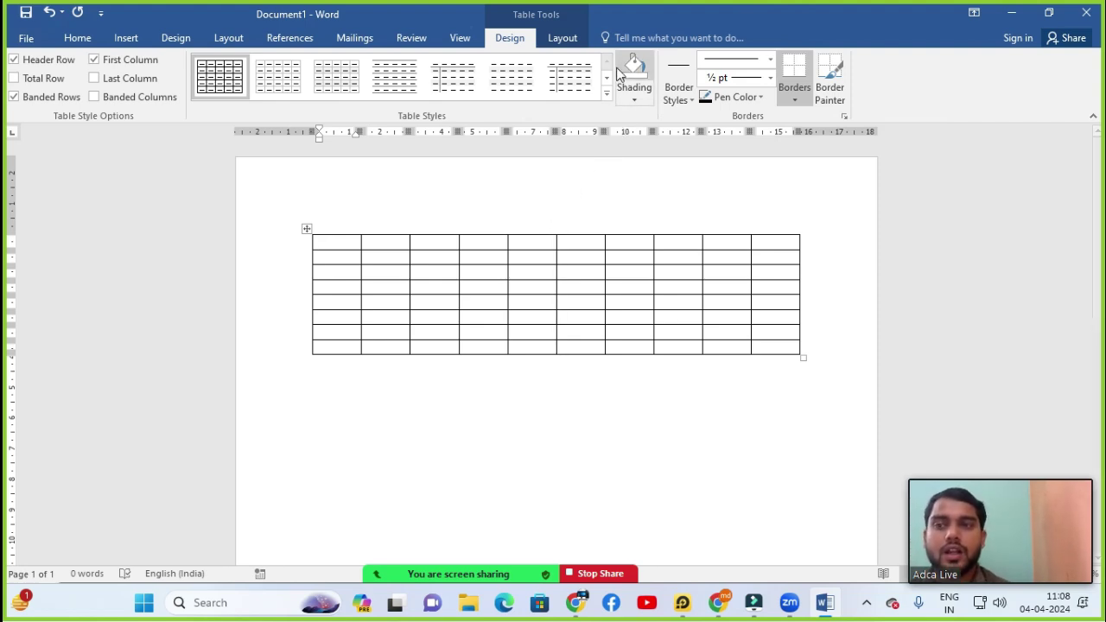
pyautogui.click(567, 38)
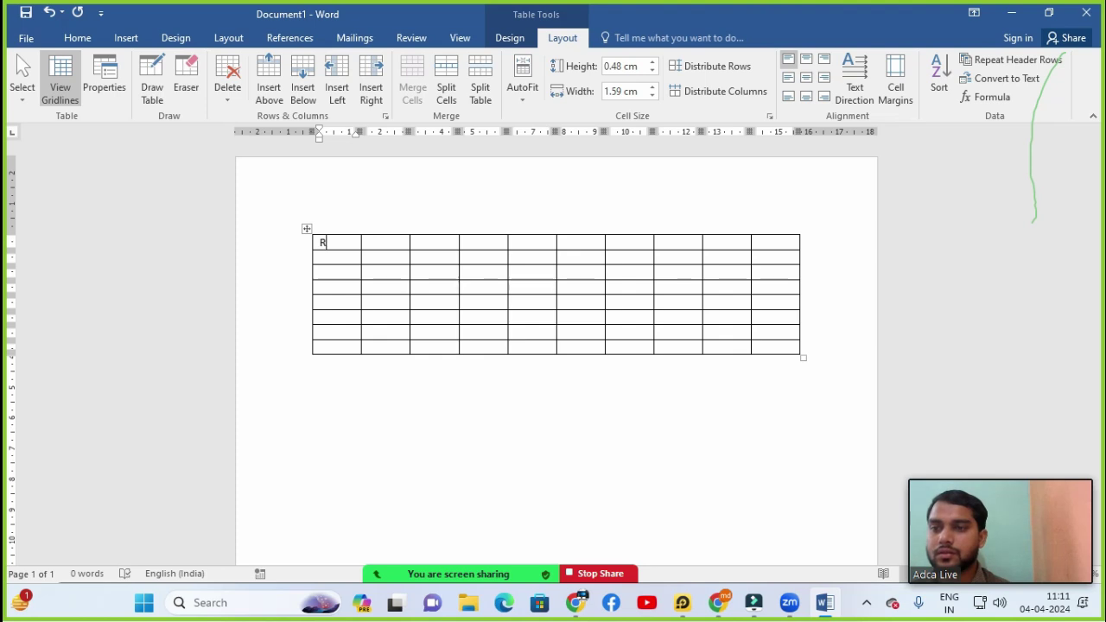
# Enter the headings "Roll No", "Name" and "Math" in the first three cells of the table's first row.
pyautogui.write('oll')
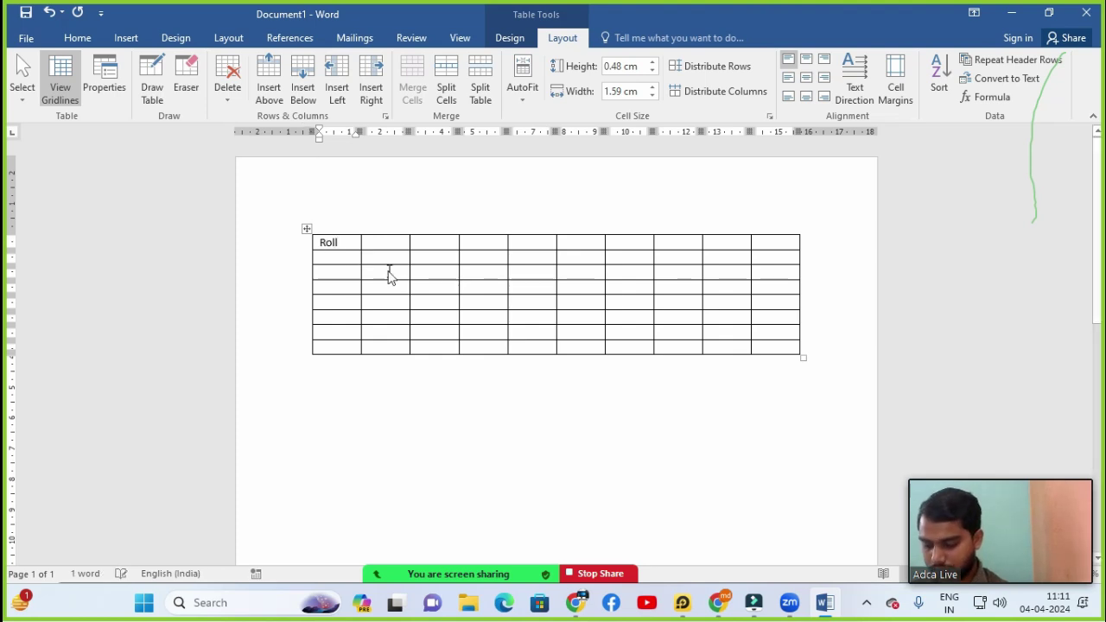
pyautogui.write(' No')
pyautogui.press('Tab')
pyautogui.write('Name')
pyautogui.press('Tab')
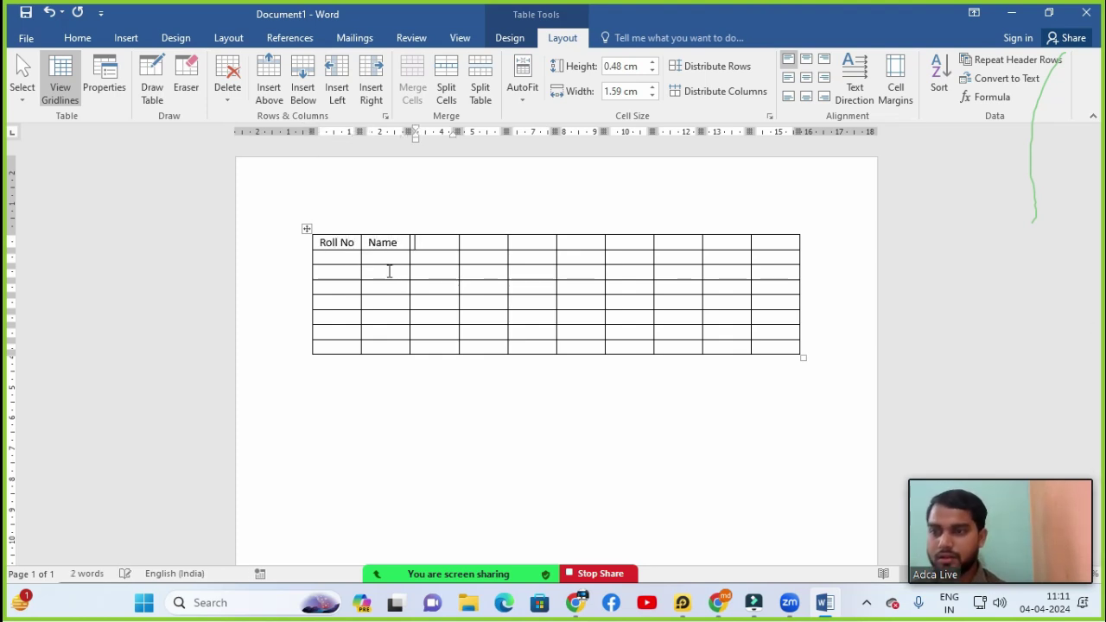
pyautogui.write('Math')
pyautogui.press('Tab')
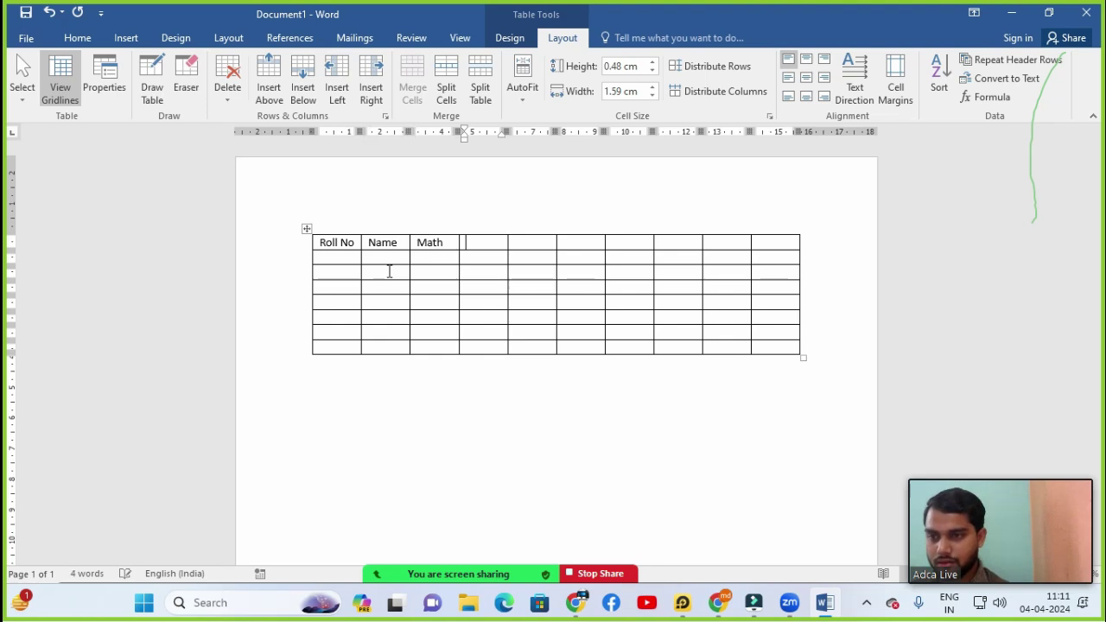
# Add the headings "Hindi" and "English" in the fourth and fifth columns, correcting the misspelt "English".
pyautogui.write('Hindi')
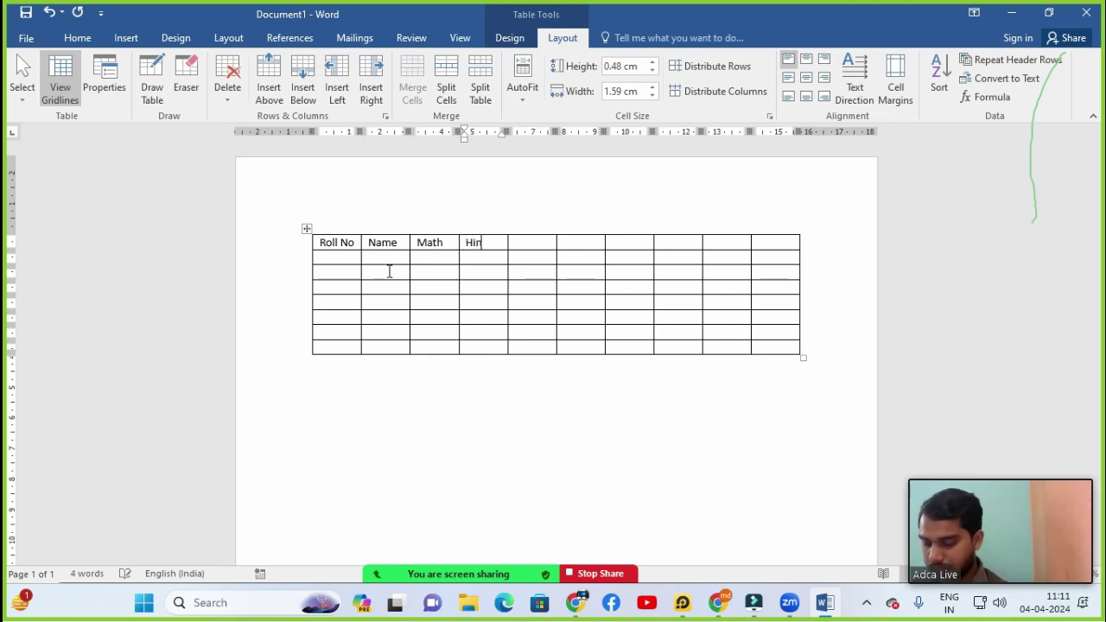
pyautogui.press('Tab')
pyautogui.write('English')
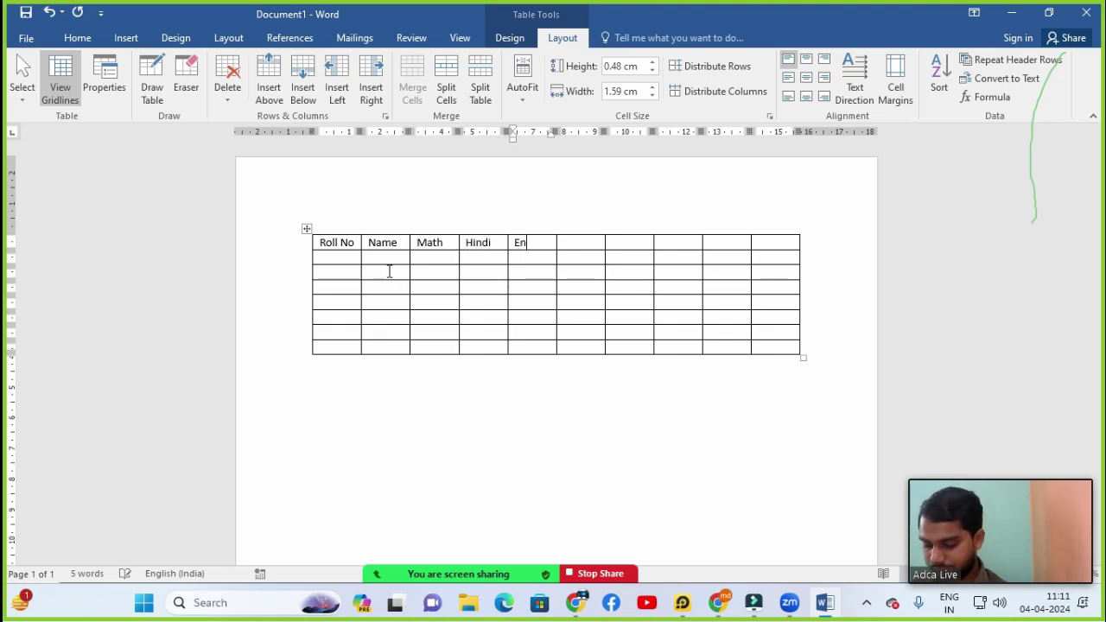
pyautogui.press('Tab')
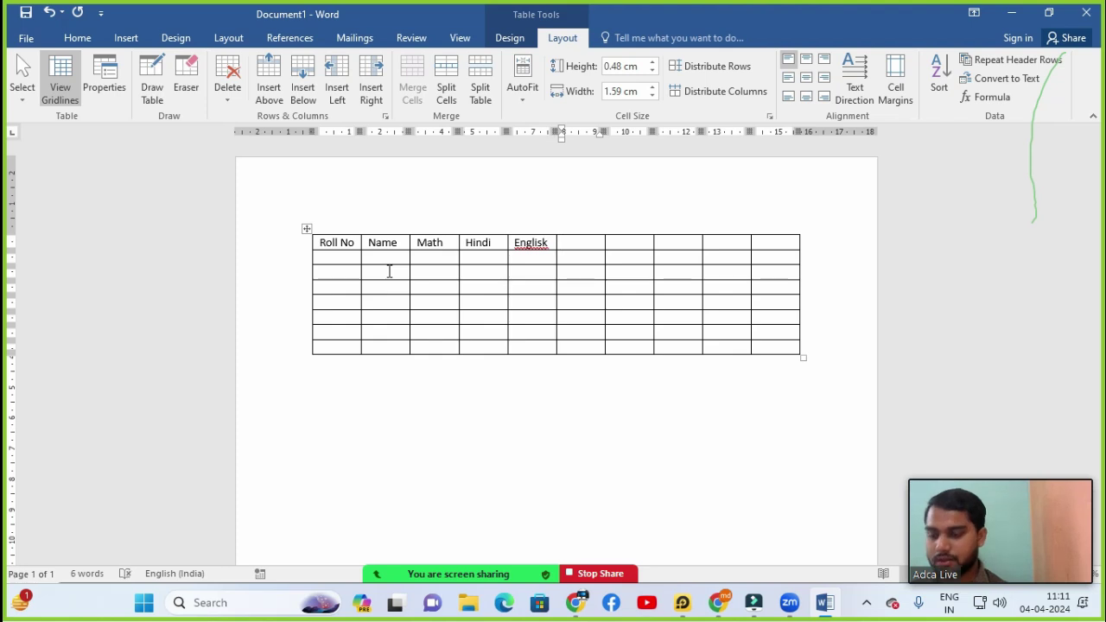
pyautogui.press('Left')
pyautogui.press('BackSpace')
pyautogui.press('BackSpace')
pyautogui.press('BackSpace')
pyautogui.press('BackSpace')
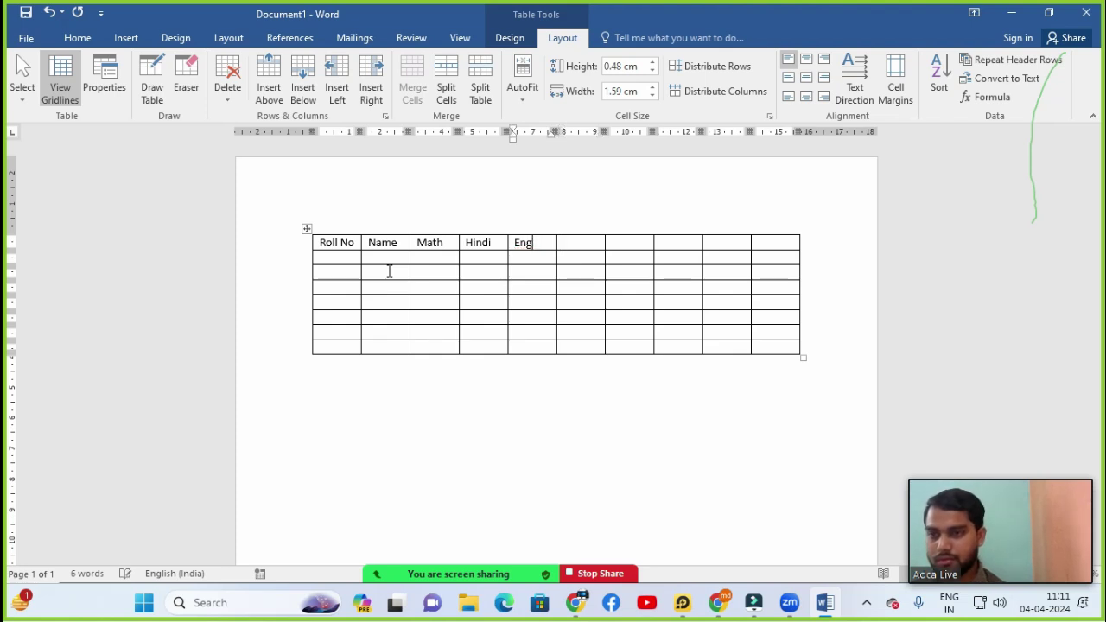
pyautogui.write('sh')
pyautogui.press('Tab')
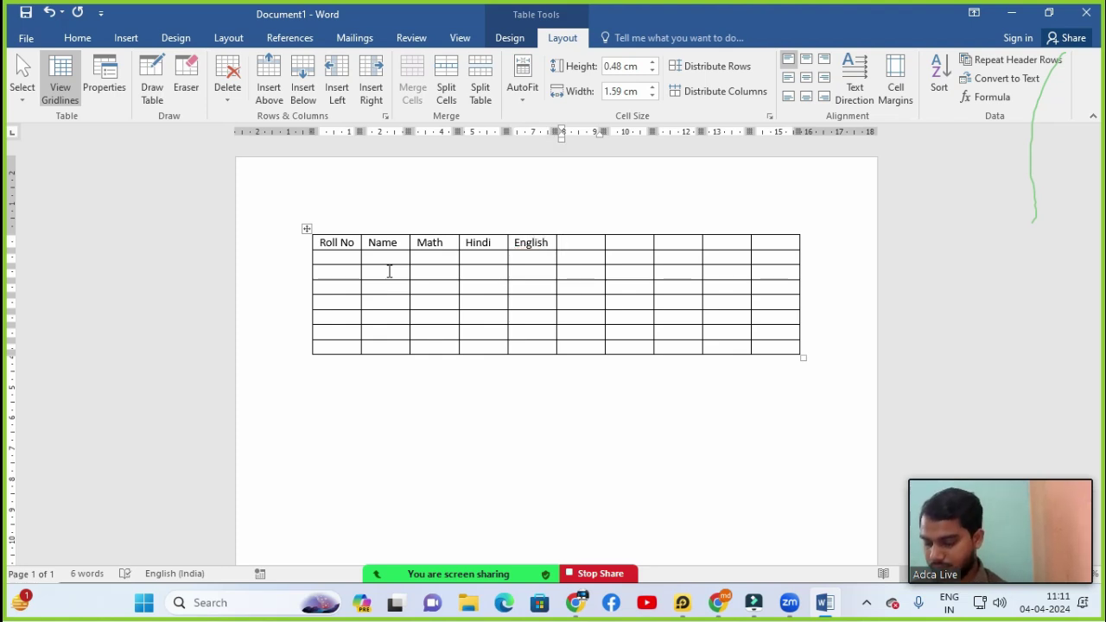
# Add the headings "Sst", "Skt", "Science" and "Total" in the sixth to ninth columns.
pyautogui.write('Sst')
pyautogui.press('Tab')
pyautogui.write('S')
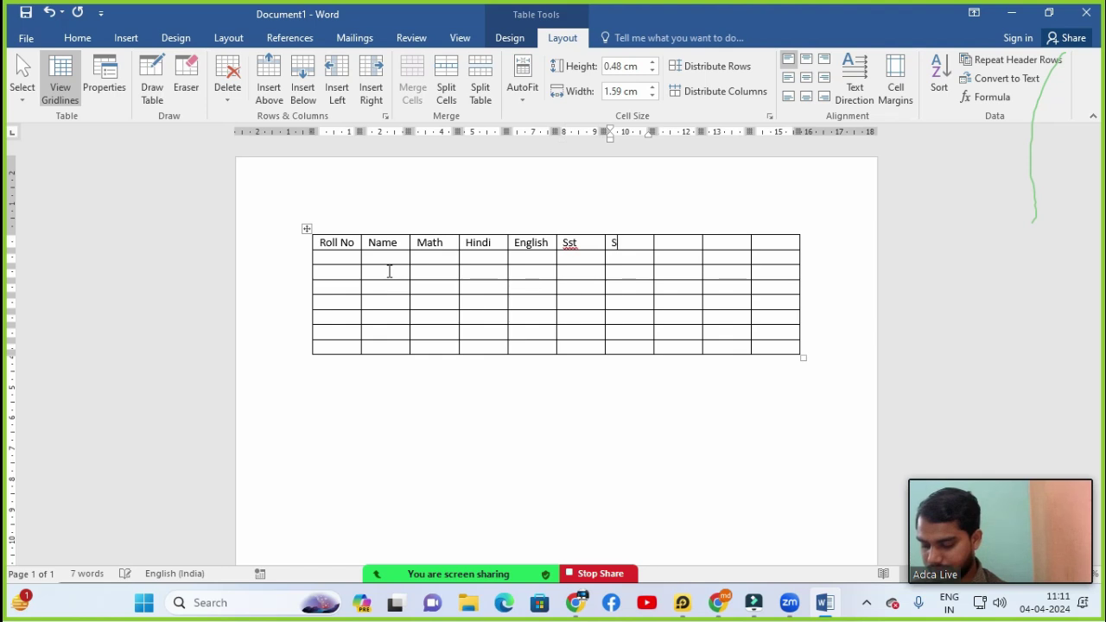
pyautogui.write('kt')
pyautogui.press('Tab')
pyautogui.write('Science')
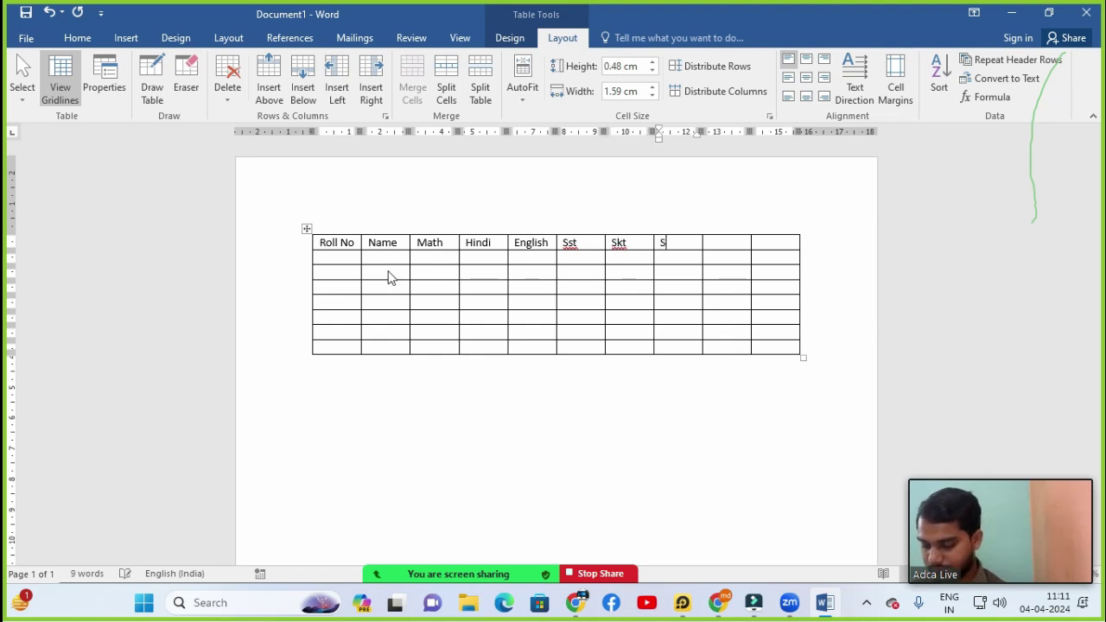
pyautogui.press('Tab')
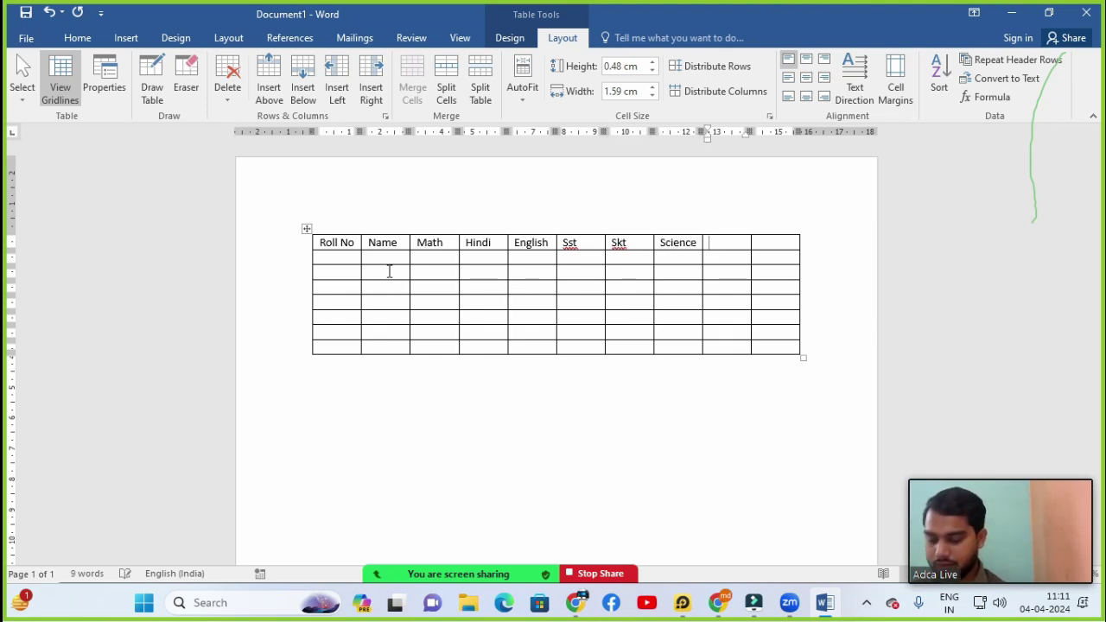
pyautogui.write('Total')
pyautogui.press('Tab')
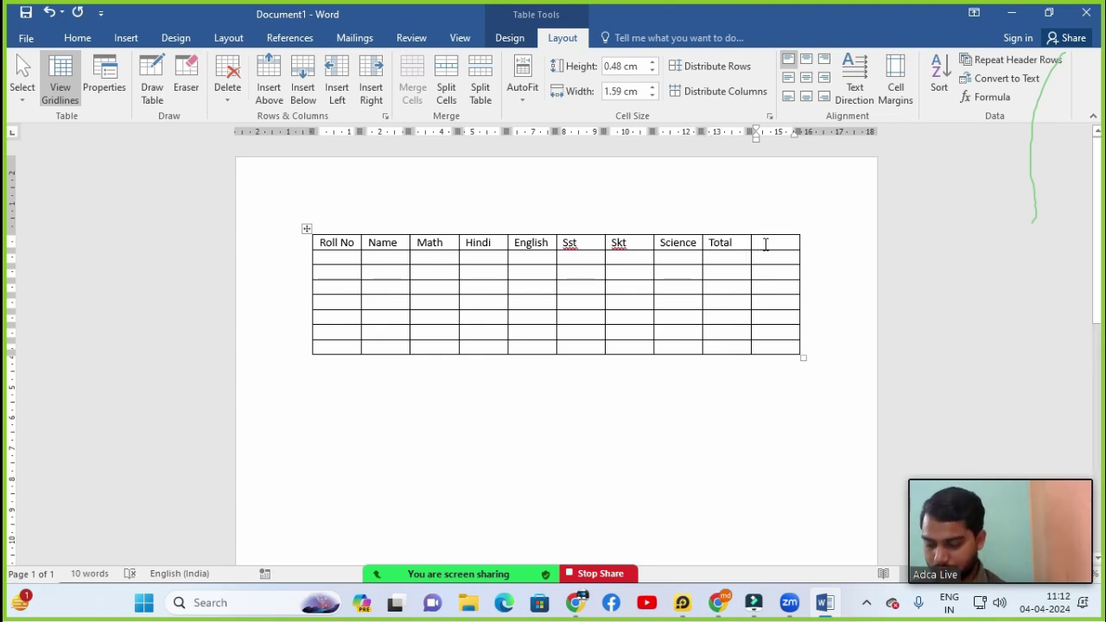
pyautogui.write('Percentage')
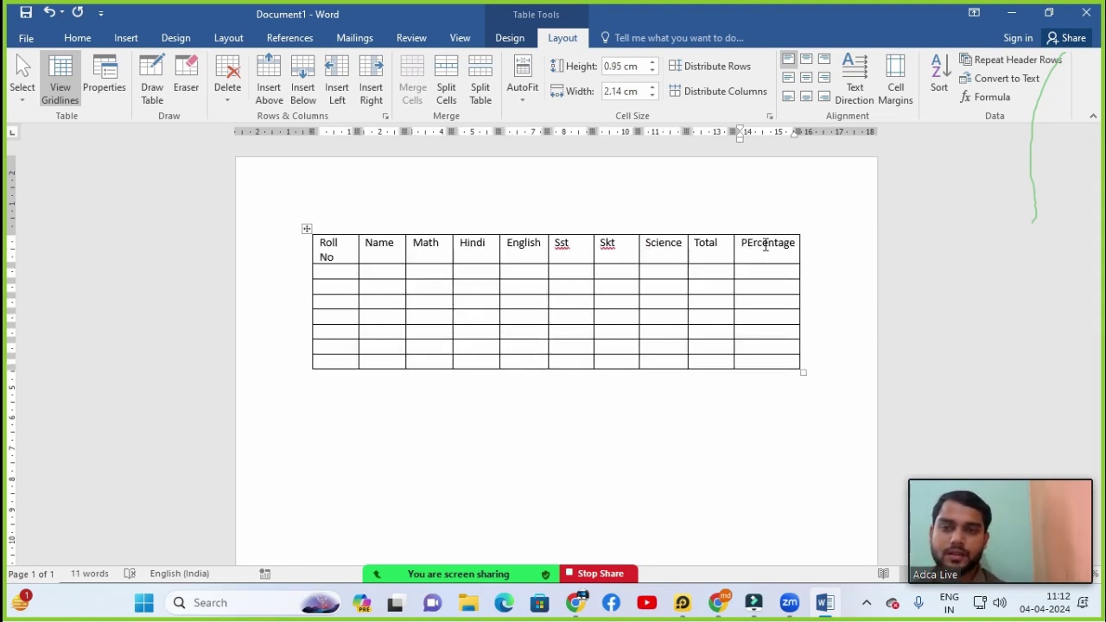
pyautogui.press('BackSpace')
pyautogui.press('BackSpace')
pyautogui.press('BackSpace')
pyautogui.press('BackSpace')
pyautogui.press('BackSpace')
pyautogui.press('BackSpace')
pyautogui.press('BackSpace')
pyautogui.press('BackSpace')
pyautogui.press('BackSpace')
pyautogui.press('BackSpace')
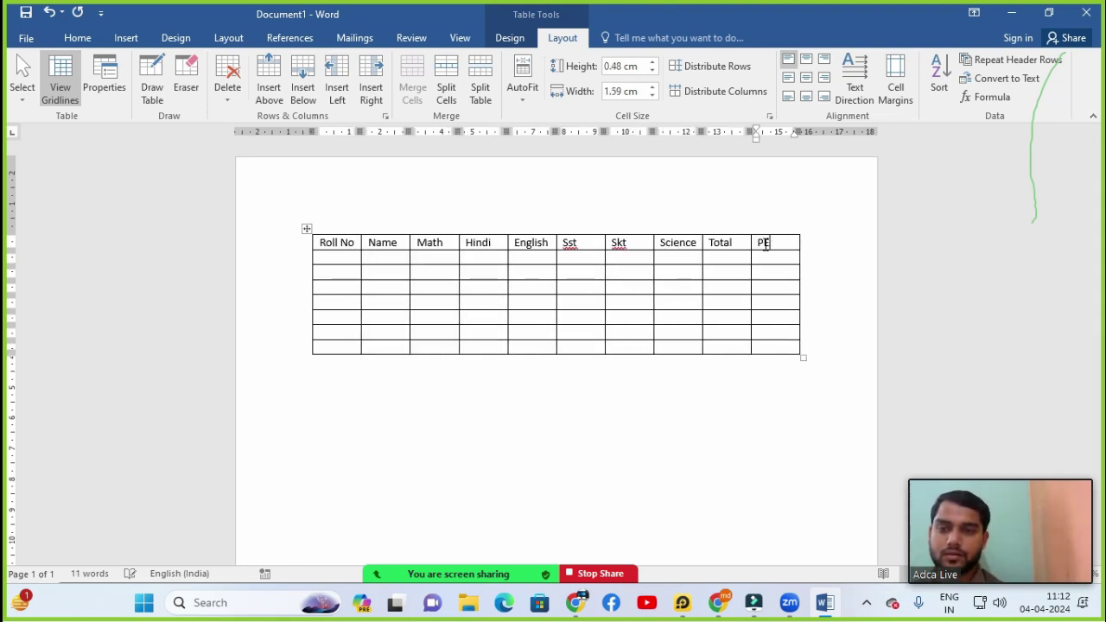
# Enter "Precentage" as the heading of the last column.
pyautogui.write('P')
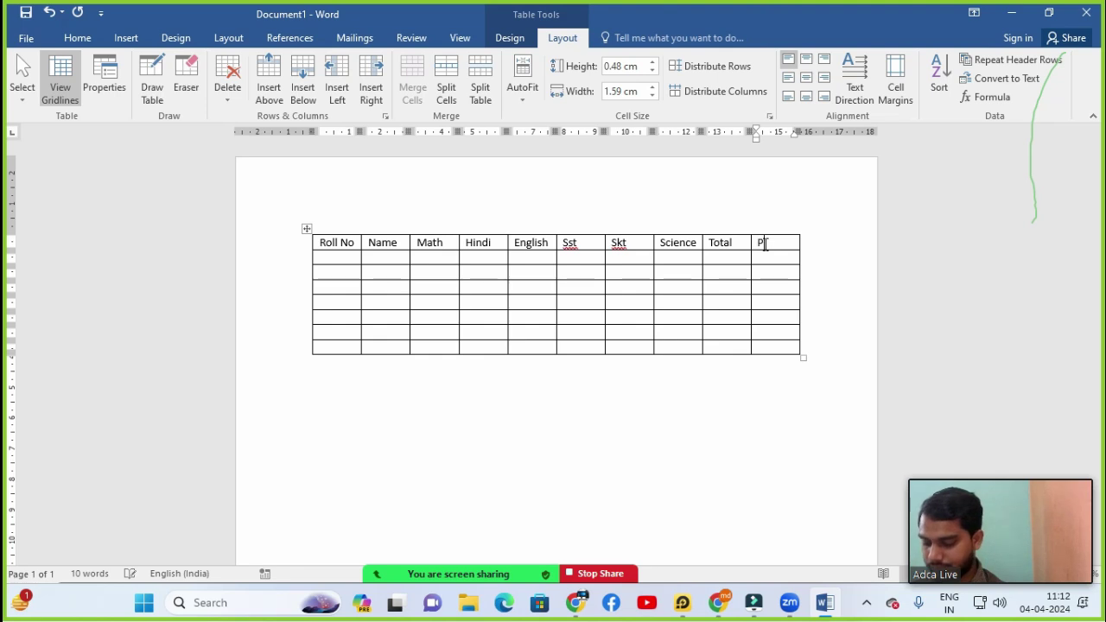
pyautogui.write('recentage')
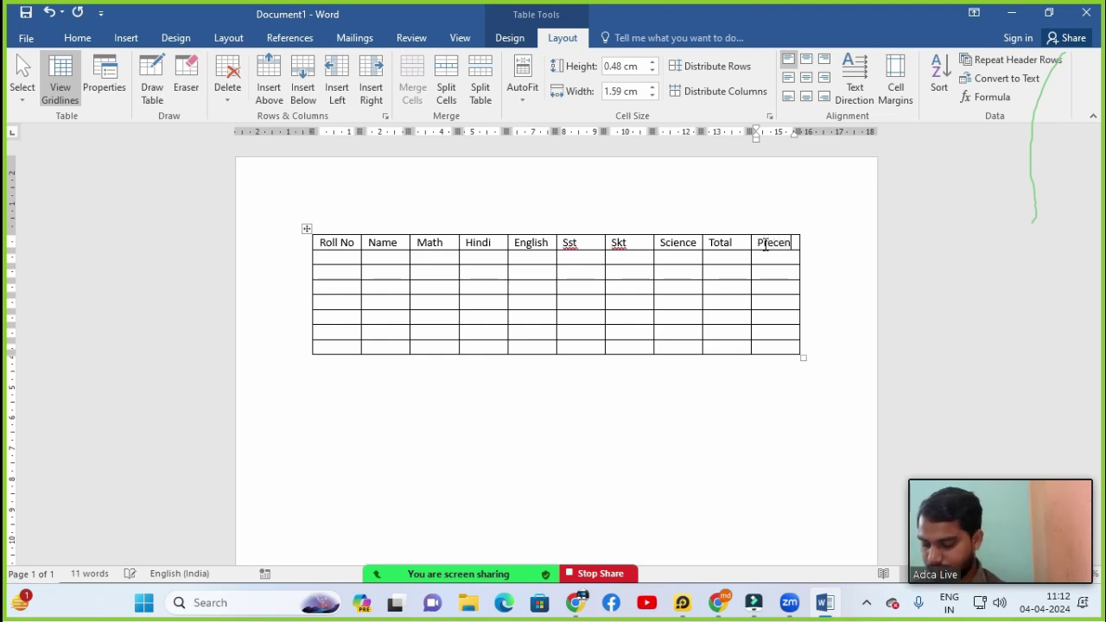
pyautogui.click(570, 306)
# Widen the Roll No column to about 1.91 cm and correct the last column's heading to "Percentage".
pyautogui.click(291, 271)
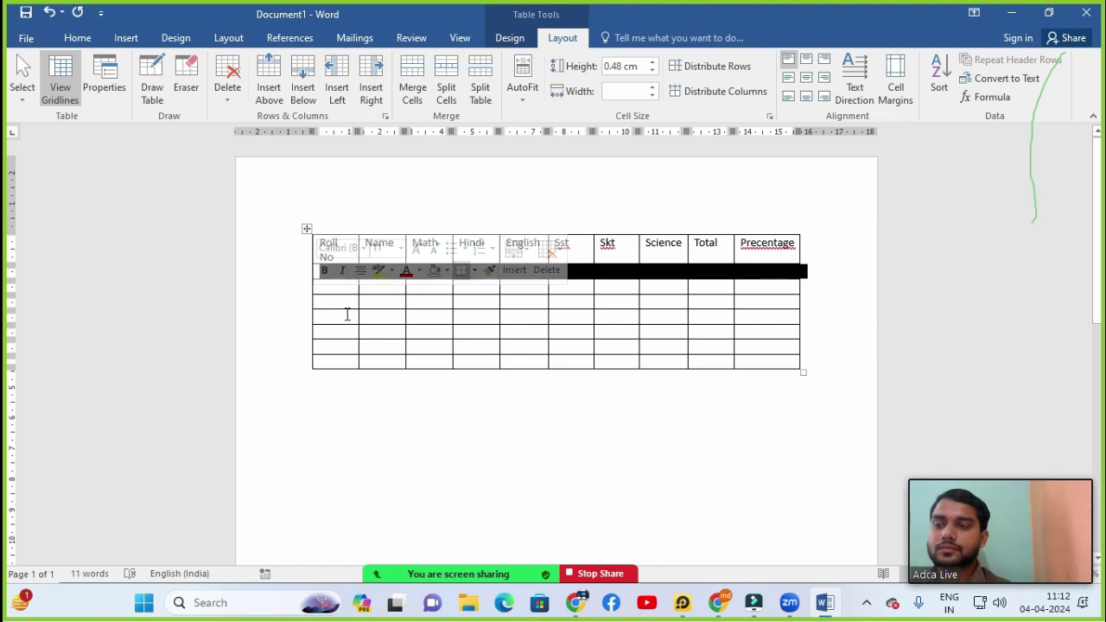
pyautogui.click(345, 314)
pyautogui.moveTo(356, 243); pyautogui.dragTo(372, 244)
pyautogui.click(374, 287)
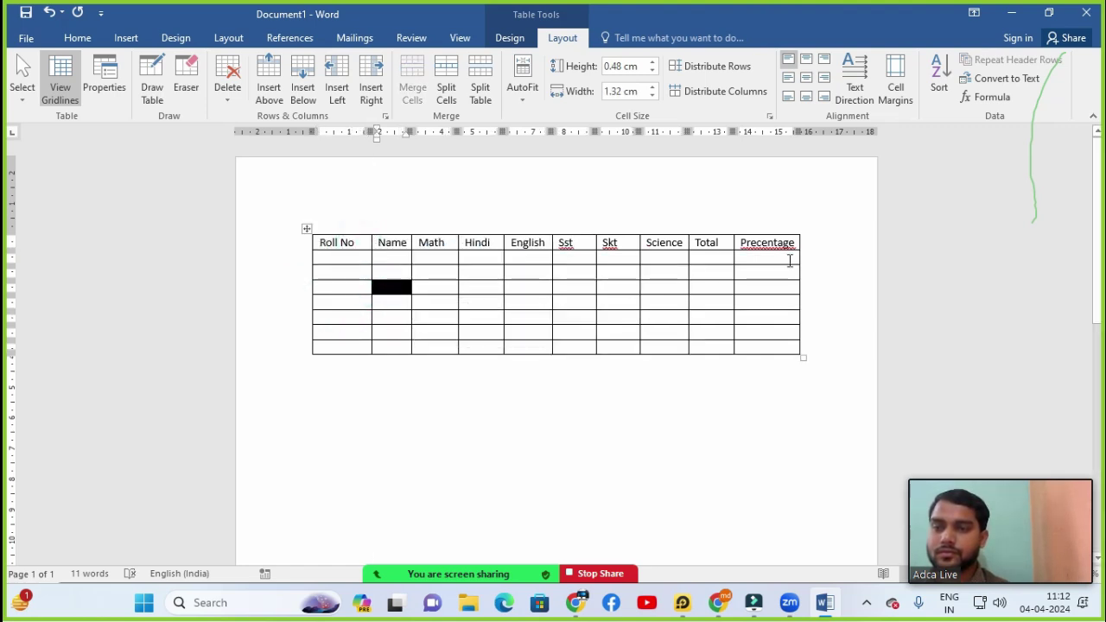
pyautogui.rightClick(775, 242)
pyautogui.click(826, 259)
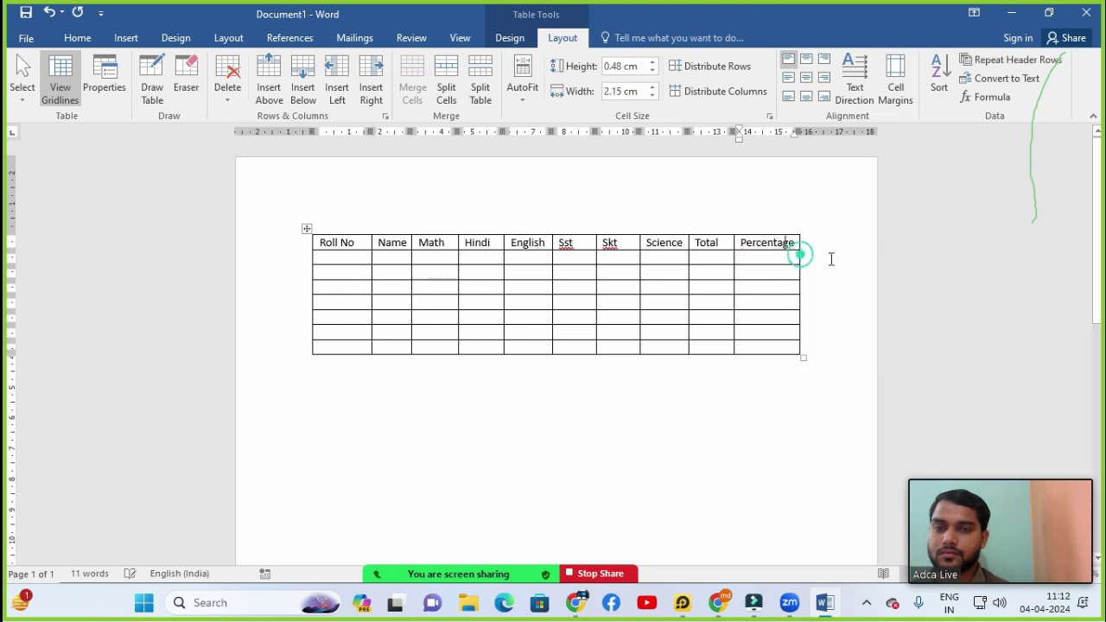
# Move the whole table slightly lower on the page and insert an empty row above the heading row.
pyautogui.click(350, 258)
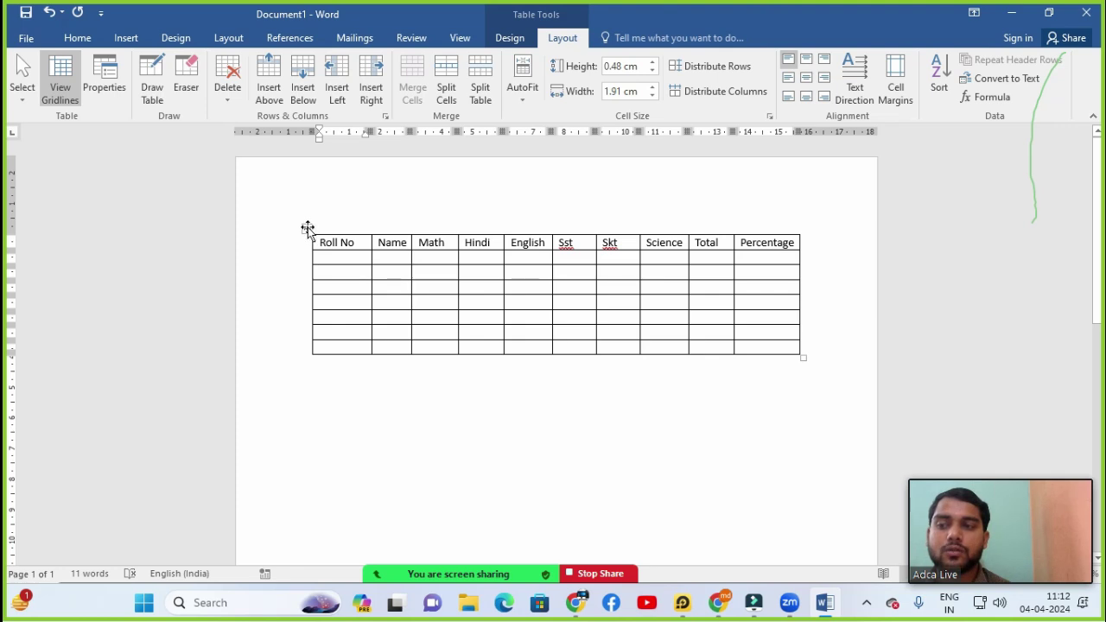
pyautogui.moveTo(302, 229); pyautogui.dragTo(307, 275)
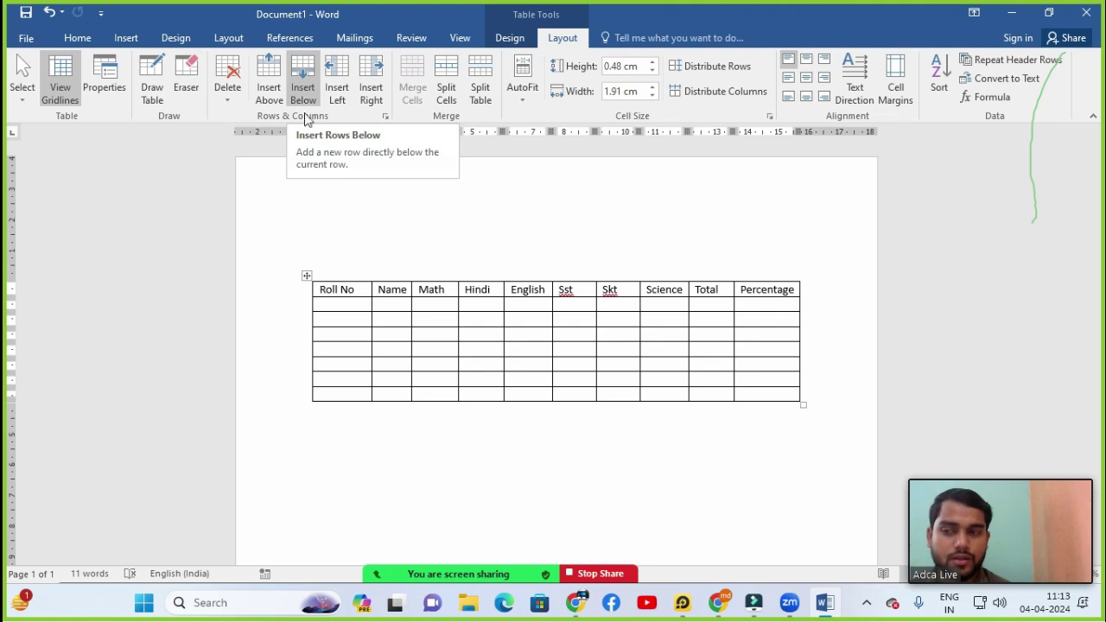
pyautogui.moveTo(311, 291)
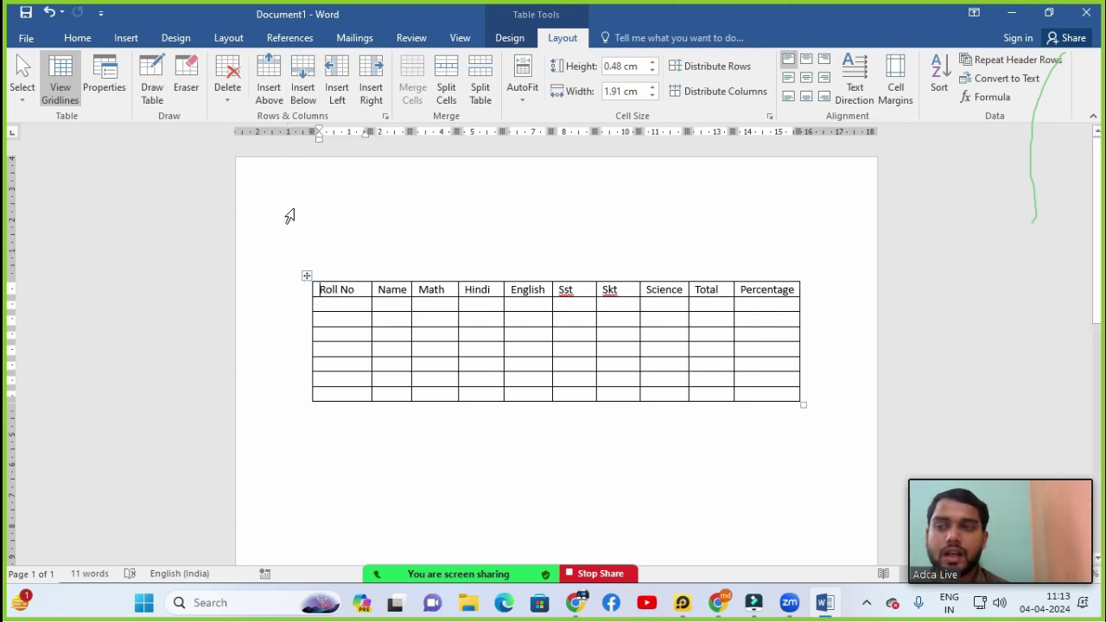
pyautogui.click(273, 102)
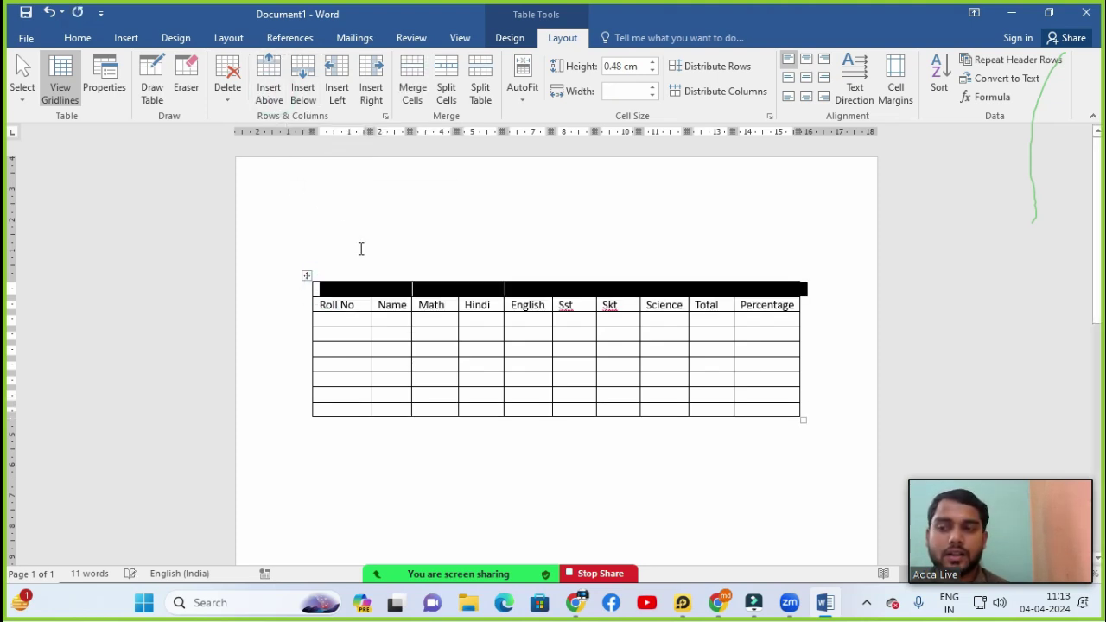
pyautogui.click(356, 303)
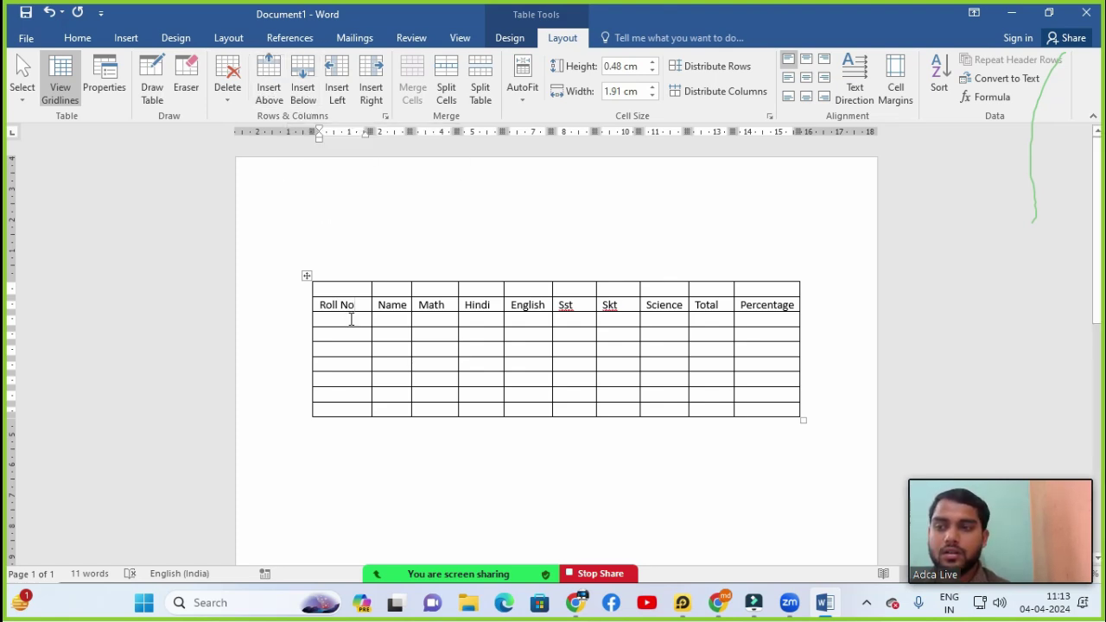
# Enter roll number 1 and the first student's name in the row below the headings.
pyautogui.click(350, 317)
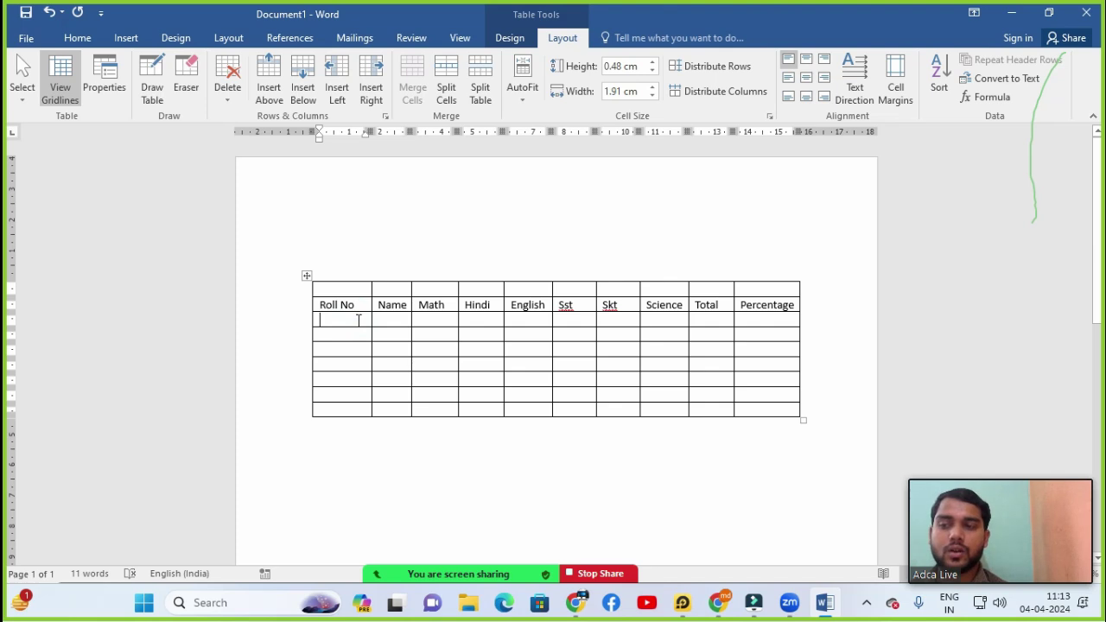
pyautogui.write('1')
pyautogui.press('Tab')
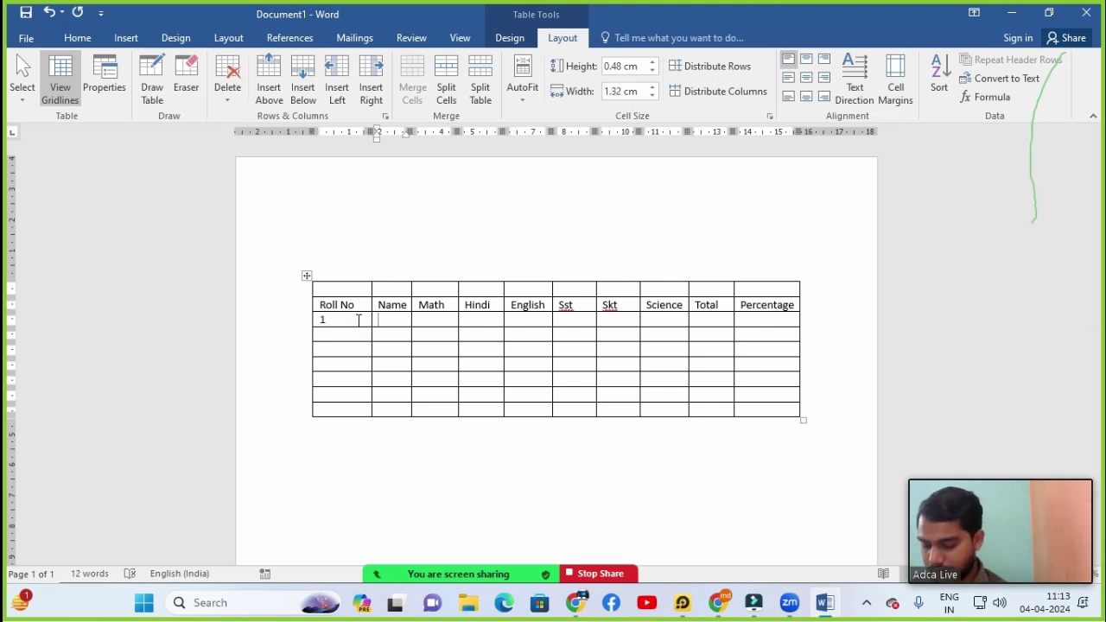
pyautogui.write('Amit')
pyautogui.press('Tab')
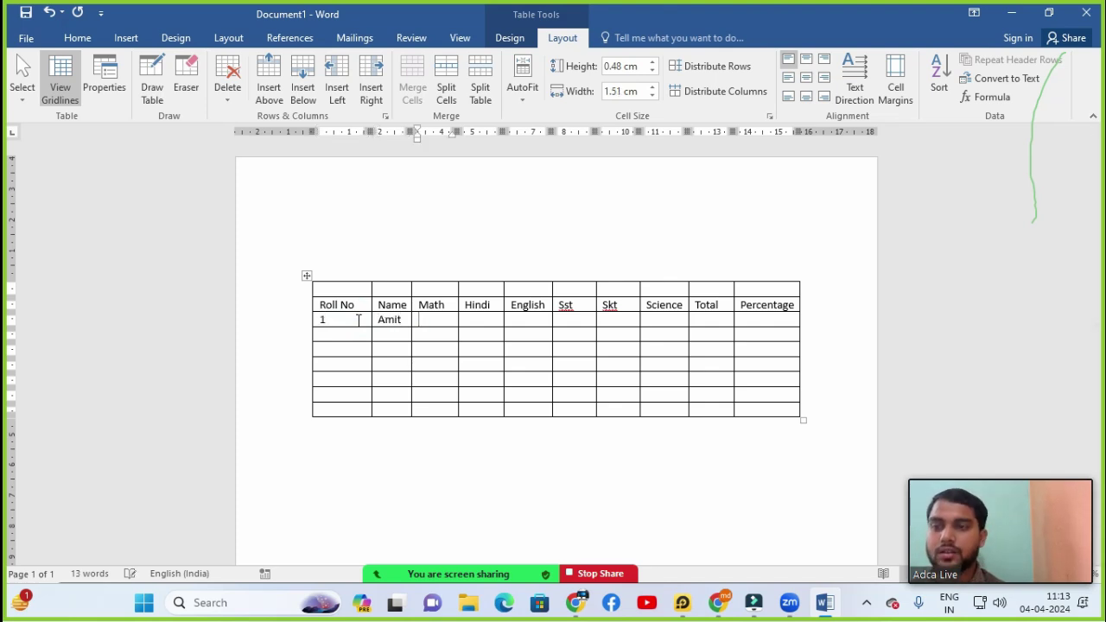
# Fill in the first student's marks: Math 56, Hindi 48, English 75, Sst 48, Skt 65 and Science 65.
pyautogui.write('56')
pyautogui.press('Tab')
pyautogui.write('48')
pyautogui.press('Tab')
pyautogui.write('75')
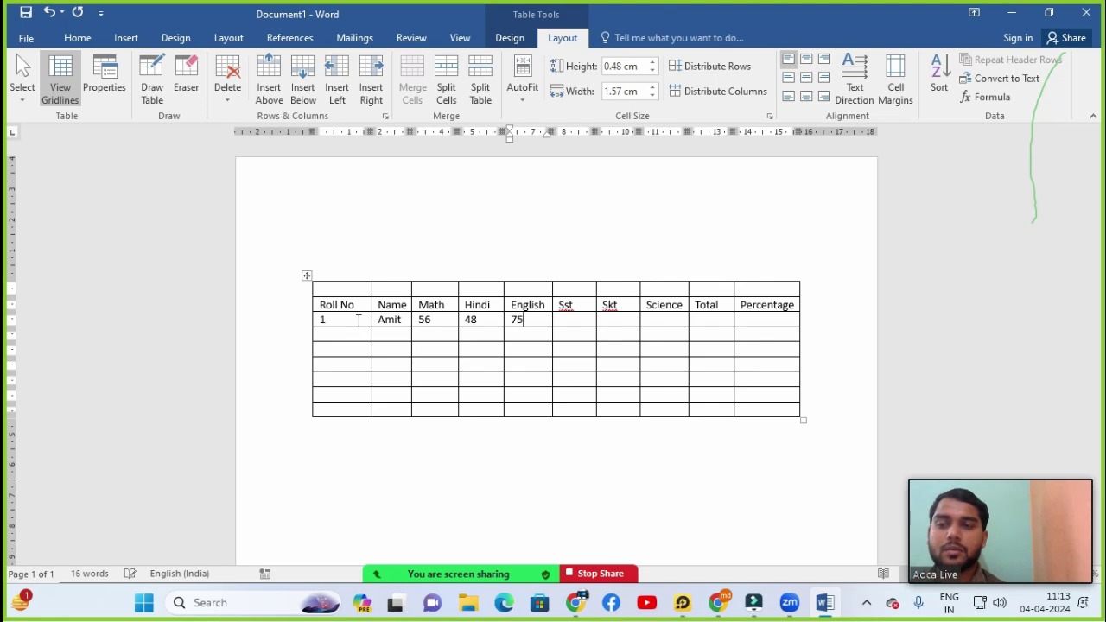
pyautogui.press('Tab')
pyautogui.write('48')
pyautogui.press('Tab')
pyautogui.write('65')
pyautogui.press('Tab')
pyautogui.write('65')
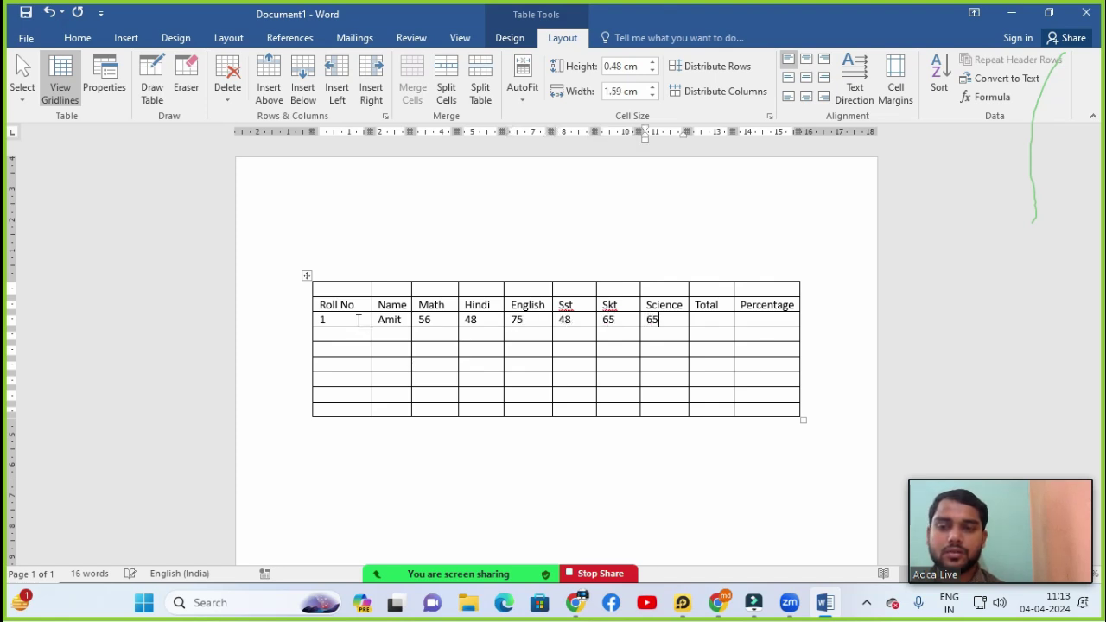
pyautogui.press('Tab')
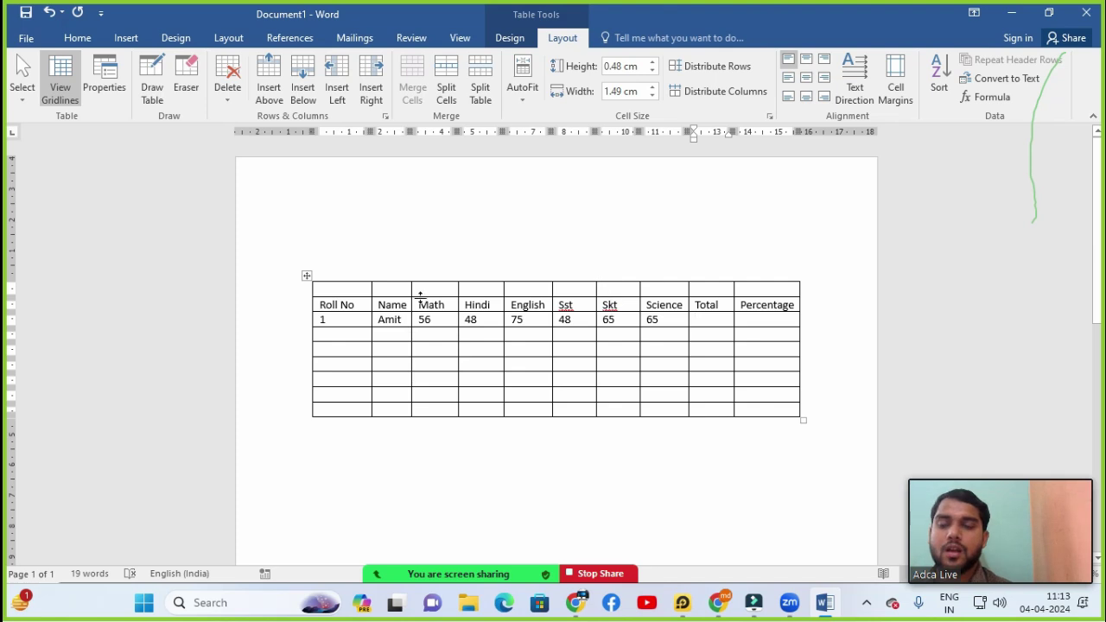
pyautogui.click(391, 319)
pyautogui.click(391, 308)
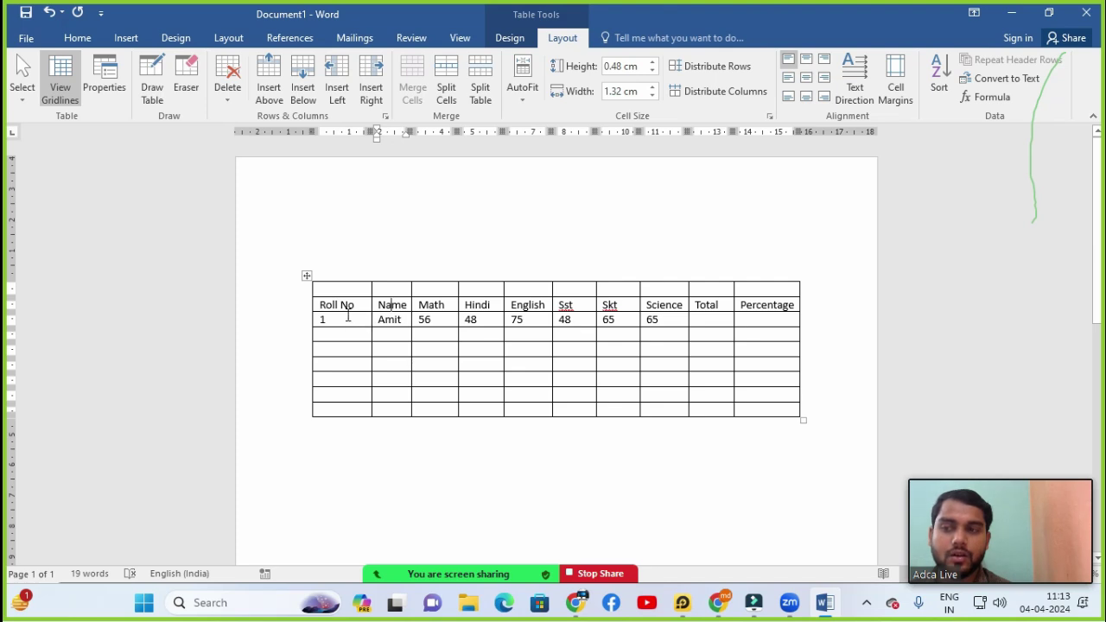
pyautogui.click(381, 308)
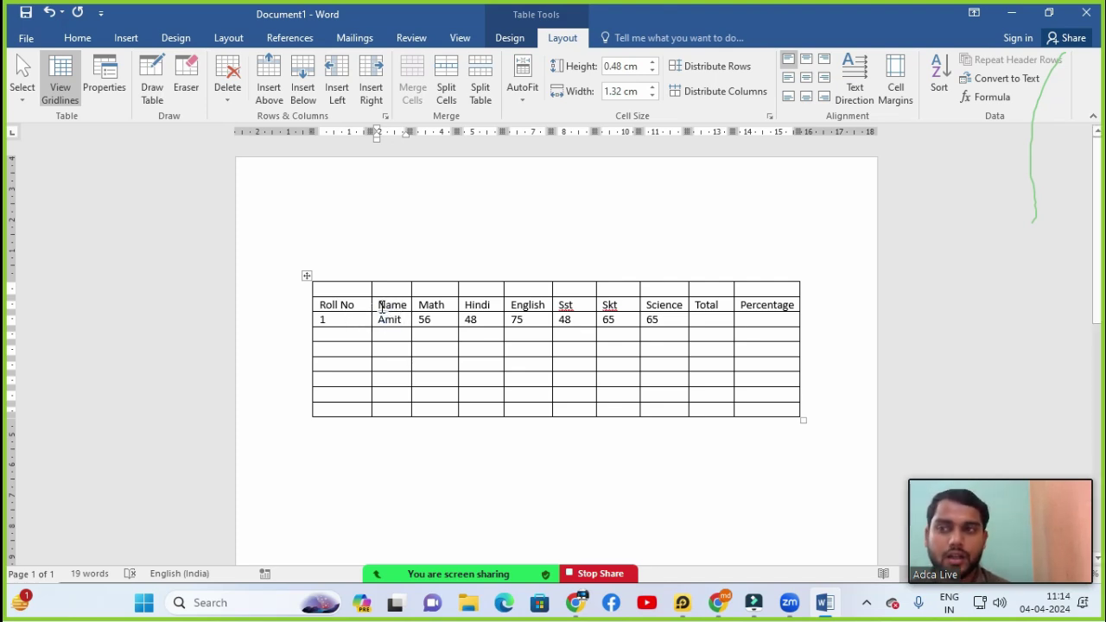
# Insert an empty row directly below the heading row of the table.
pyautogui.click(392, 310)
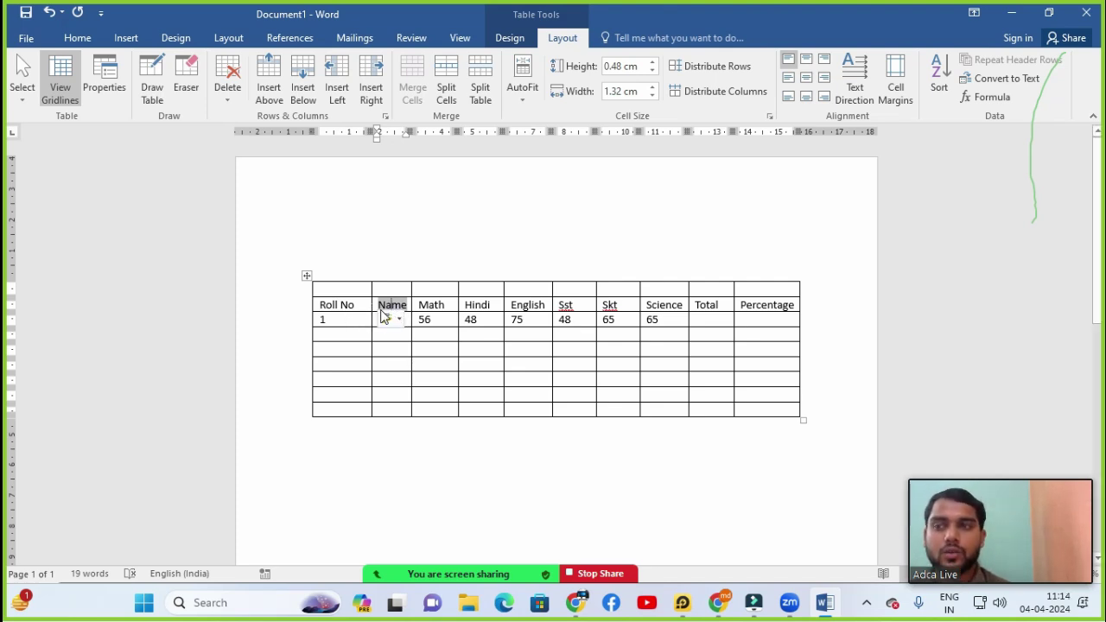
pyautogui.click(306, 84)
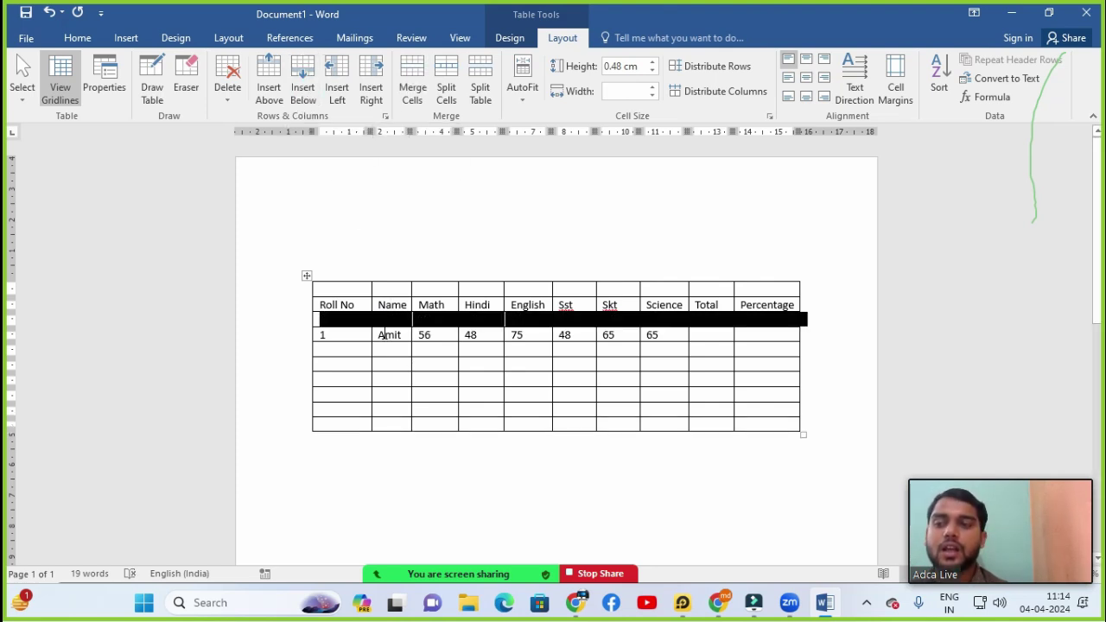
pyautogui.click(382, 334)
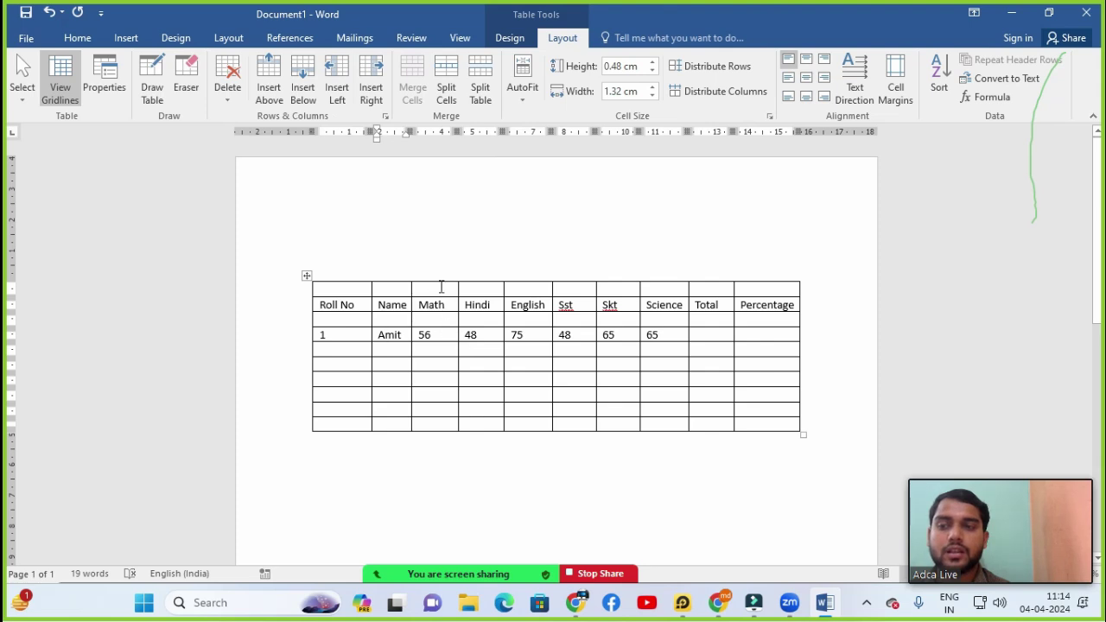
pyautogui.moveTo(436, 305); pyautogui.dragTo(428, 328)
pyautogui.click(446, 342)
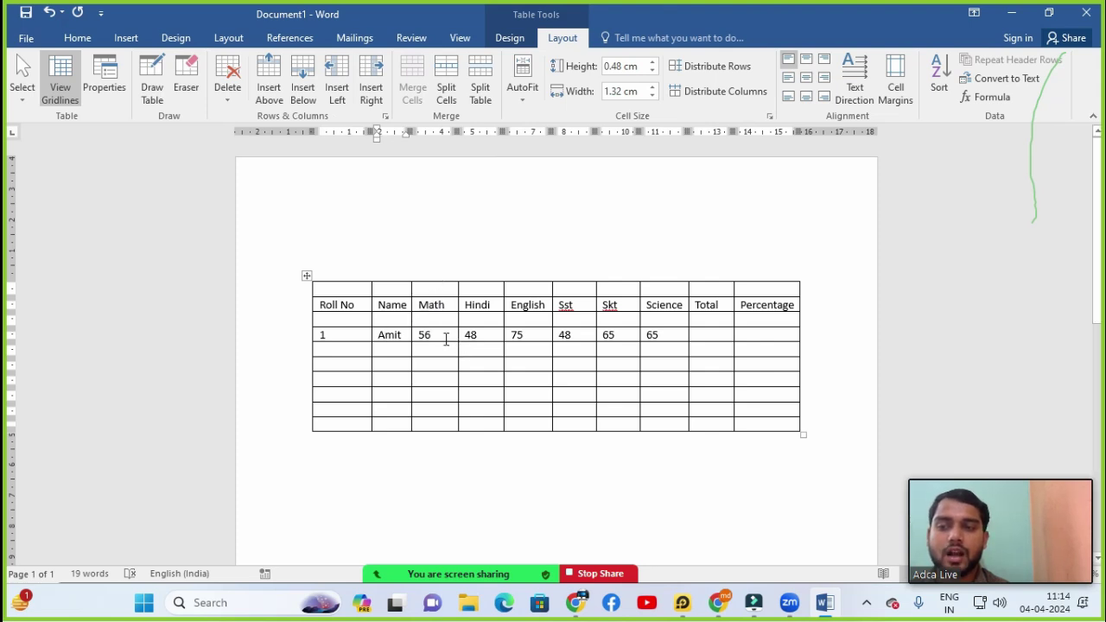
pyautogui.click(446, 340)
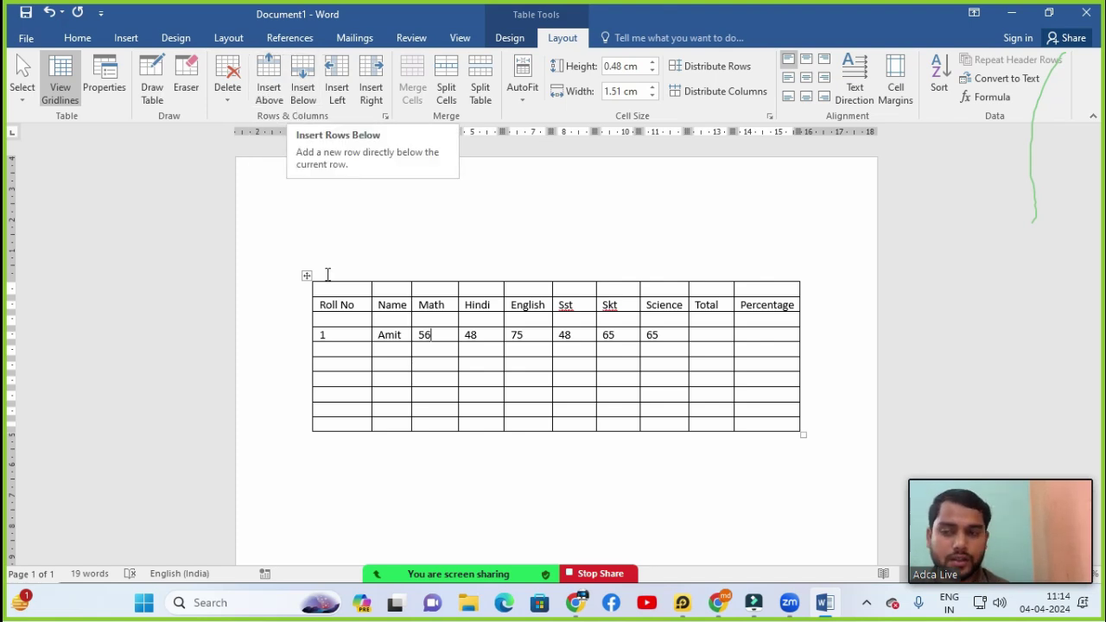
# Insert an empty column to the left of Math and another to the right of Science.
pyautogui.click(430, 334)
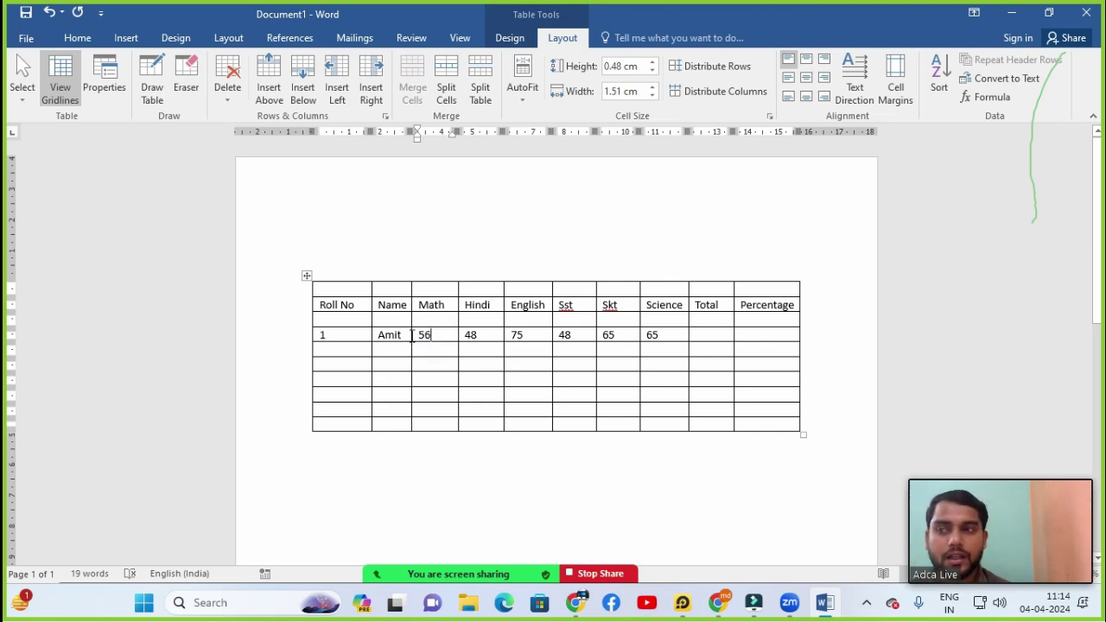
pyautogui.click(333, 80)
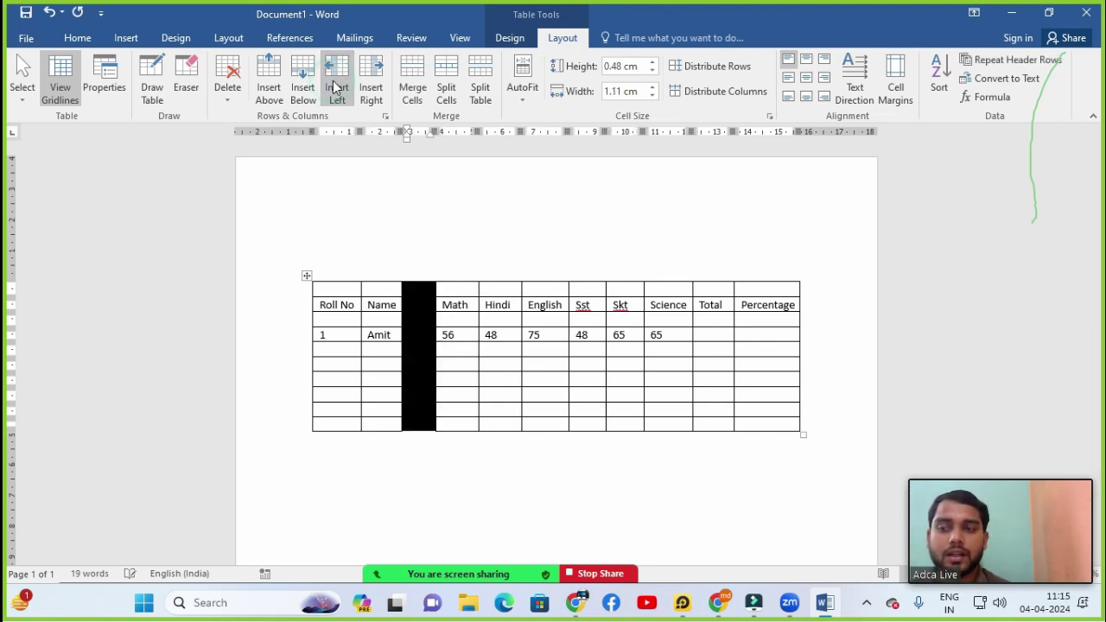
pyautogui.click(423, 347)
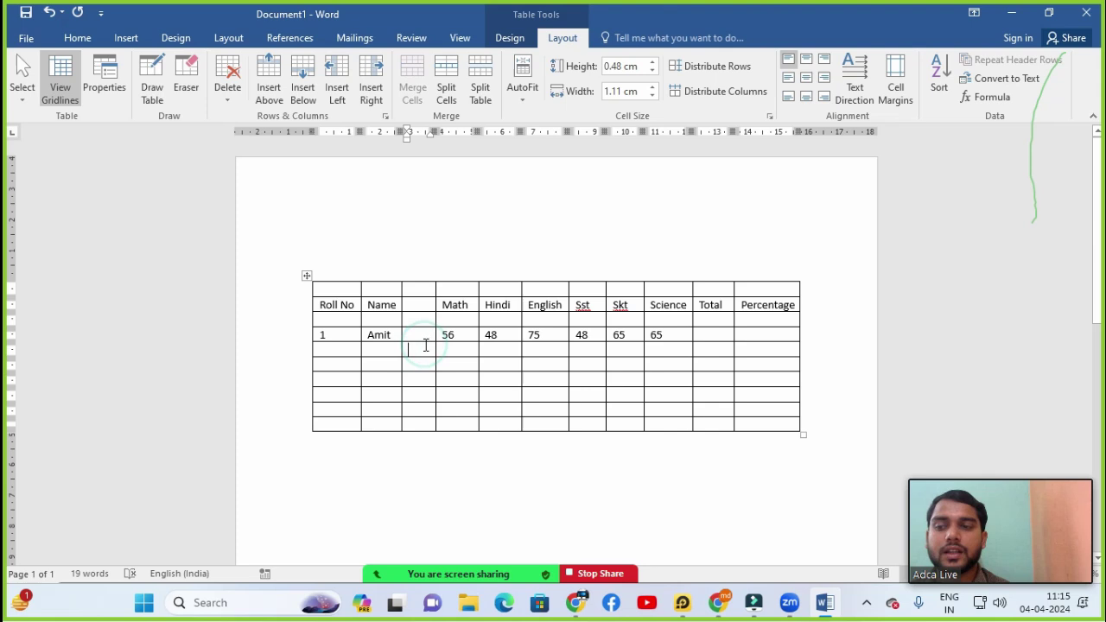
pyautogui.click(419, 295)
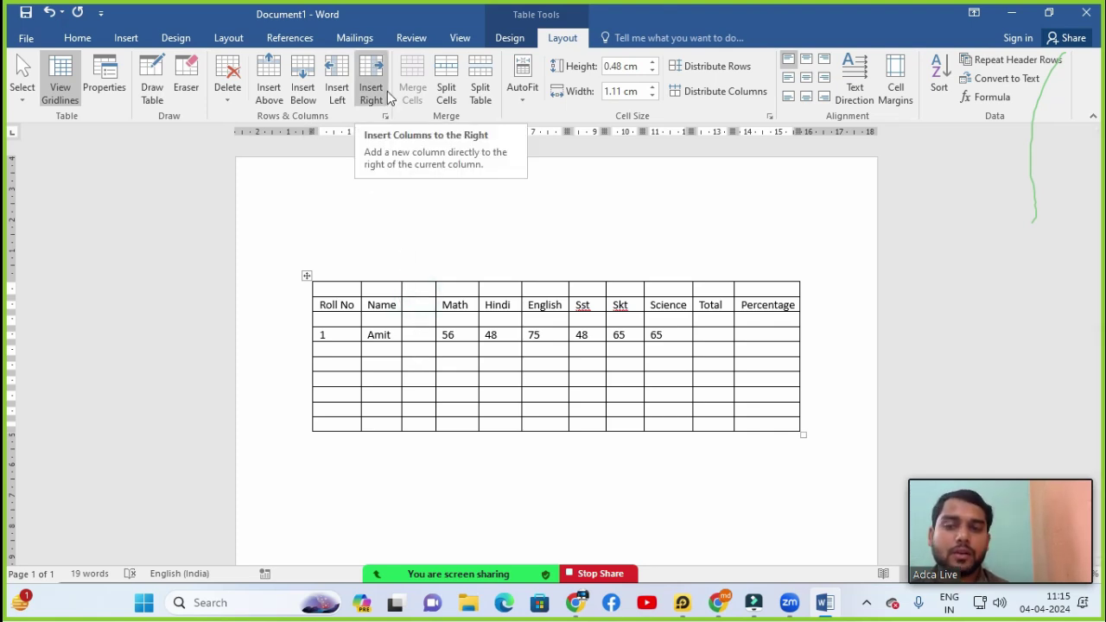
pyautogui.click(674, 334)
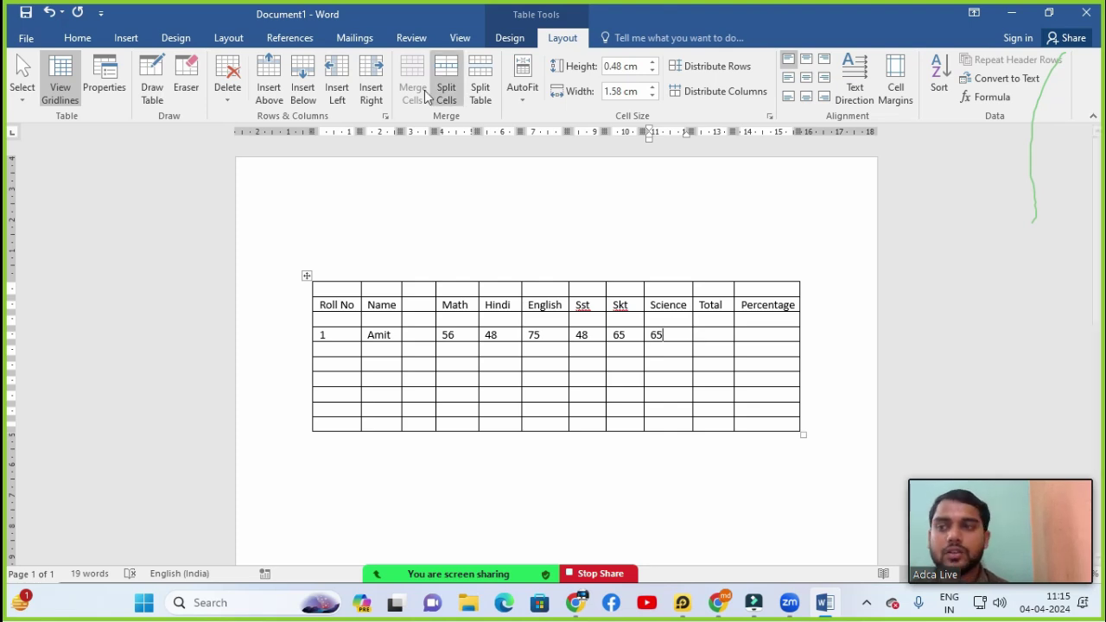
pyautogui.click(376, 87)
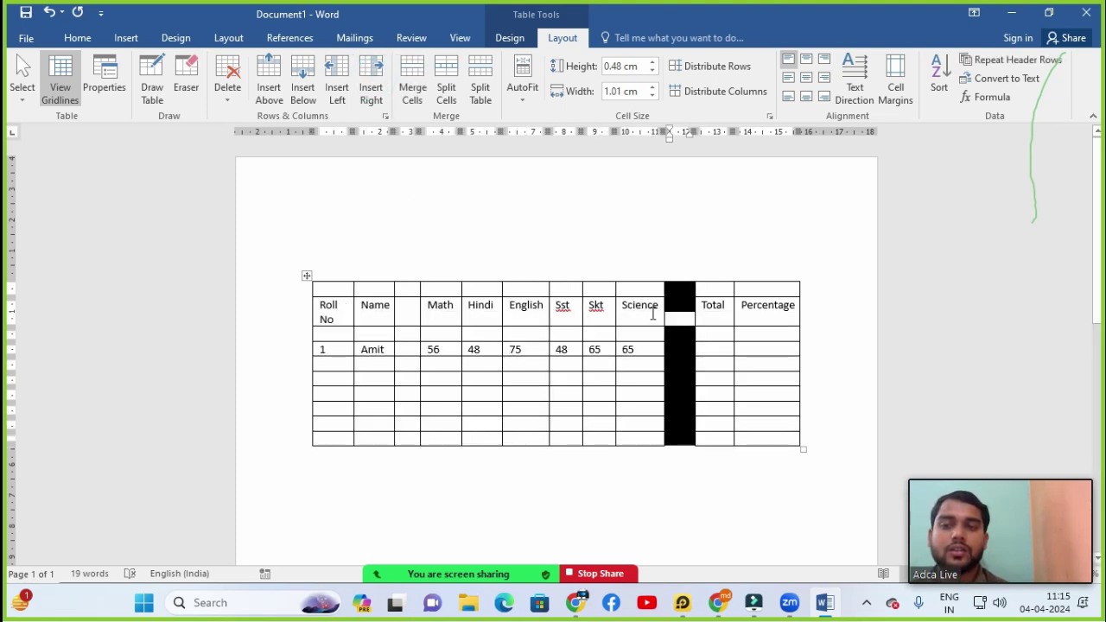
pyautogui.click(676, 349)
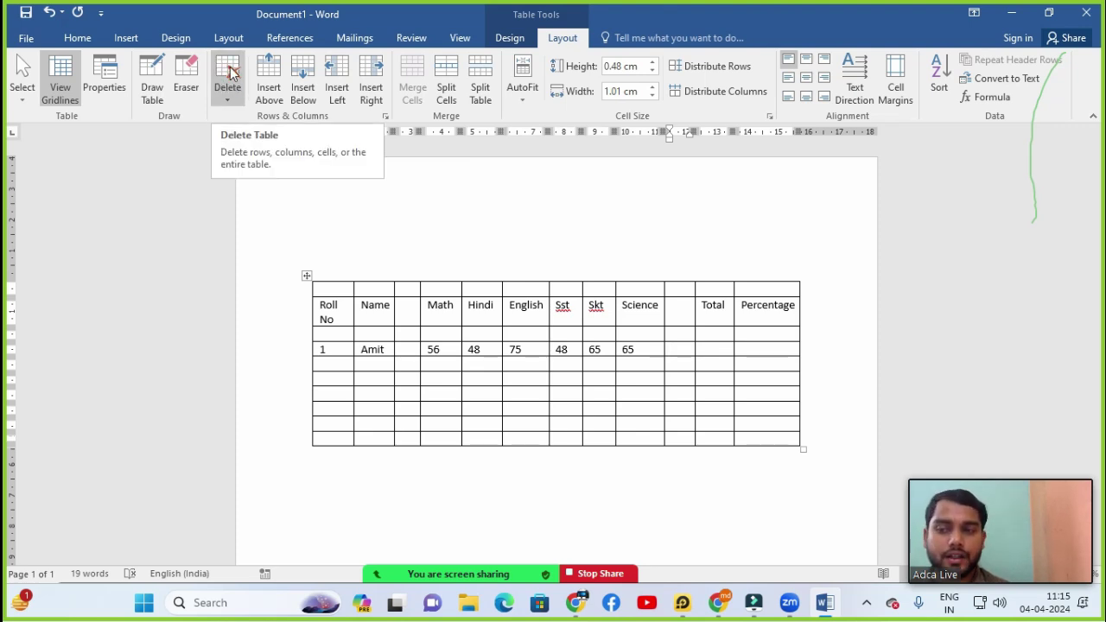
# Delete the empty row above the heading row.
pyautogui.click(346, 285)
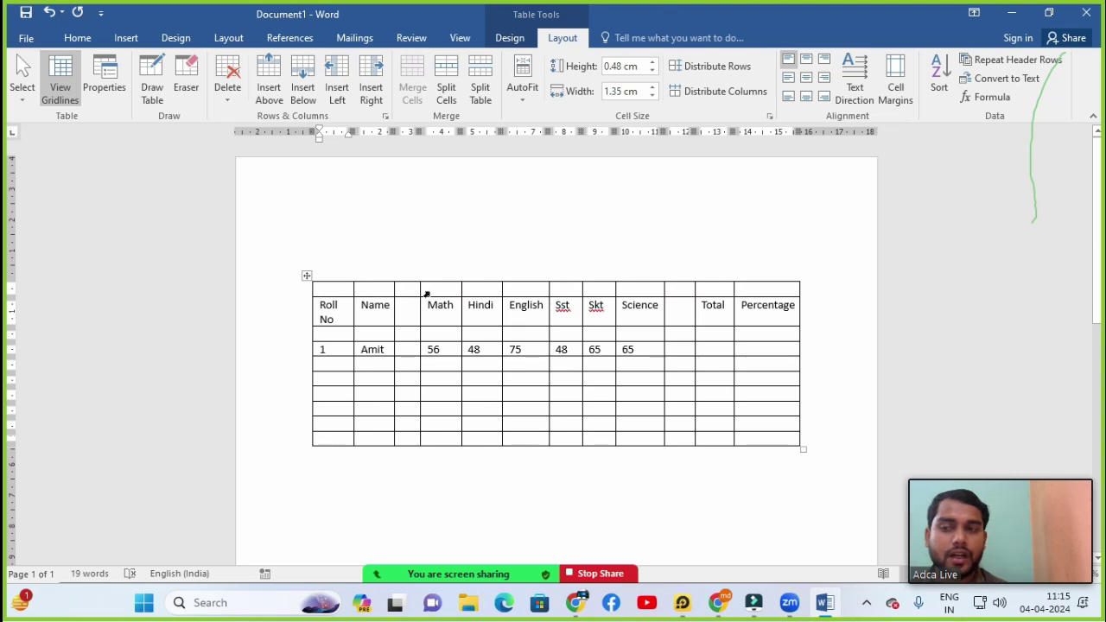
pyautogui.click(223, 102)
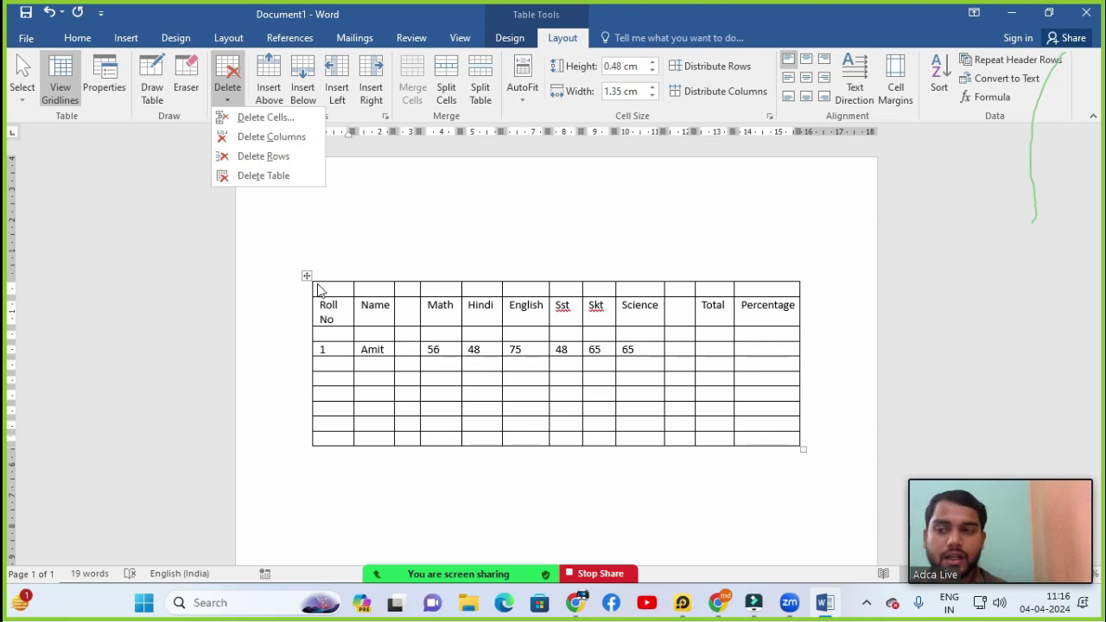
pyautogui.click(261, 163)
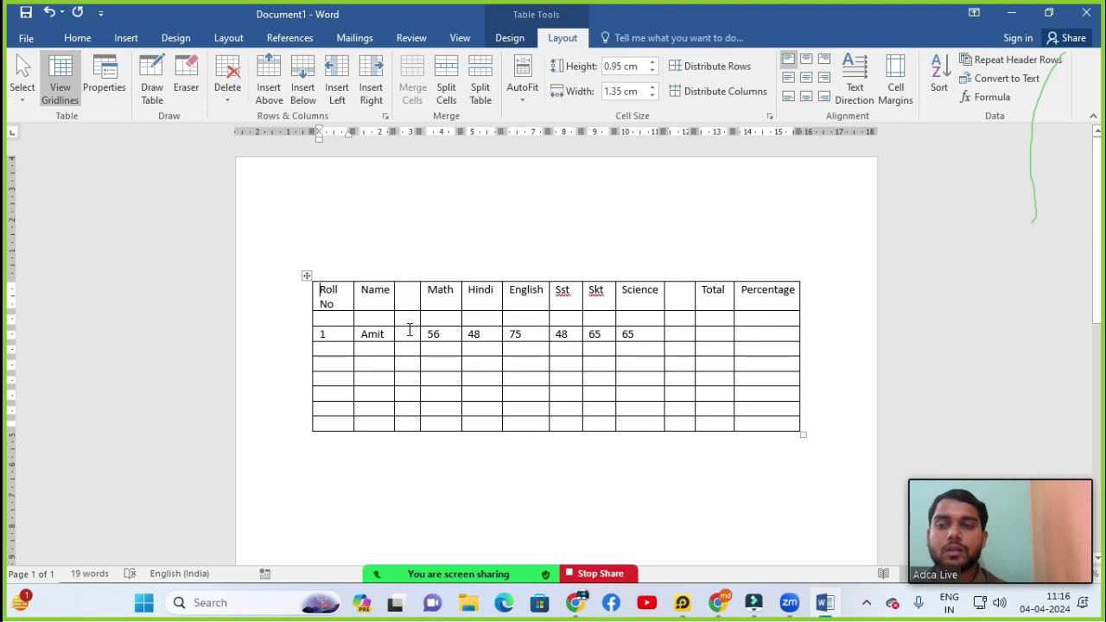
# Delete the empty column between Name and Math.
pyautogui.click(396, 335)
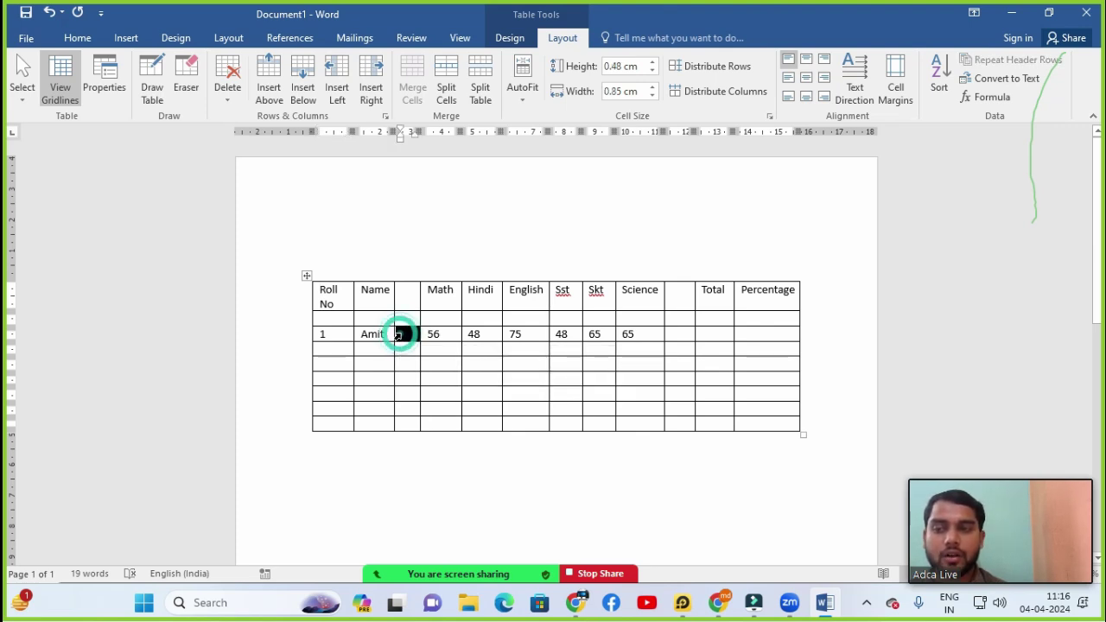
pyautogui.click(403, 339)
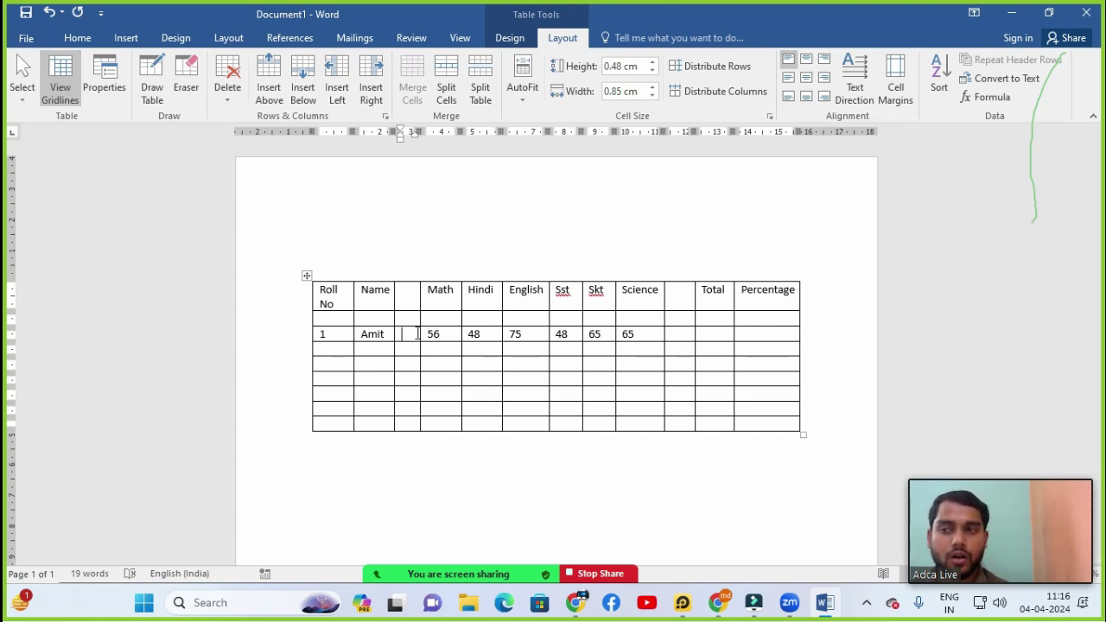
pyautogui.click(240, 95)
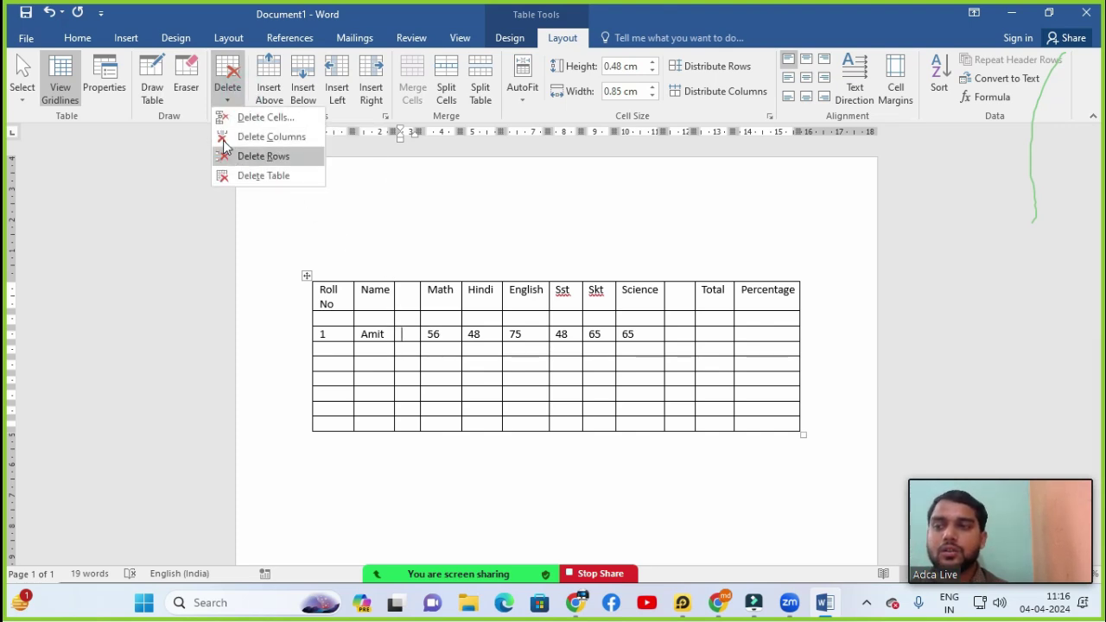
pyautogui.click(271, 139)
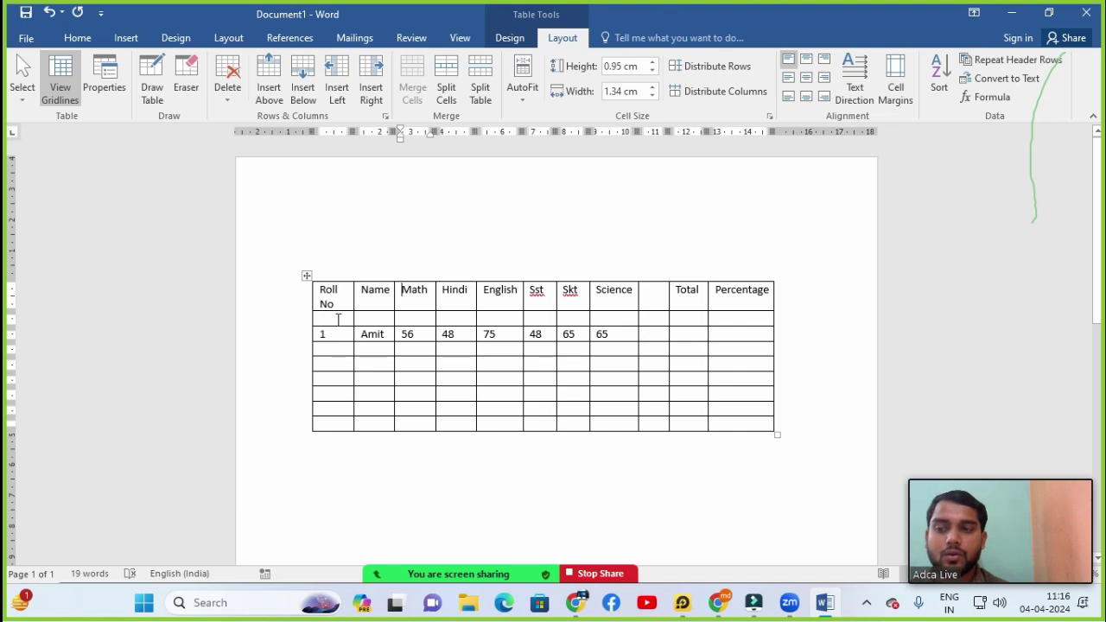
# Delete the empty row below the headings and the empty column between Science and Total.
pyautogui.click(373, 319)
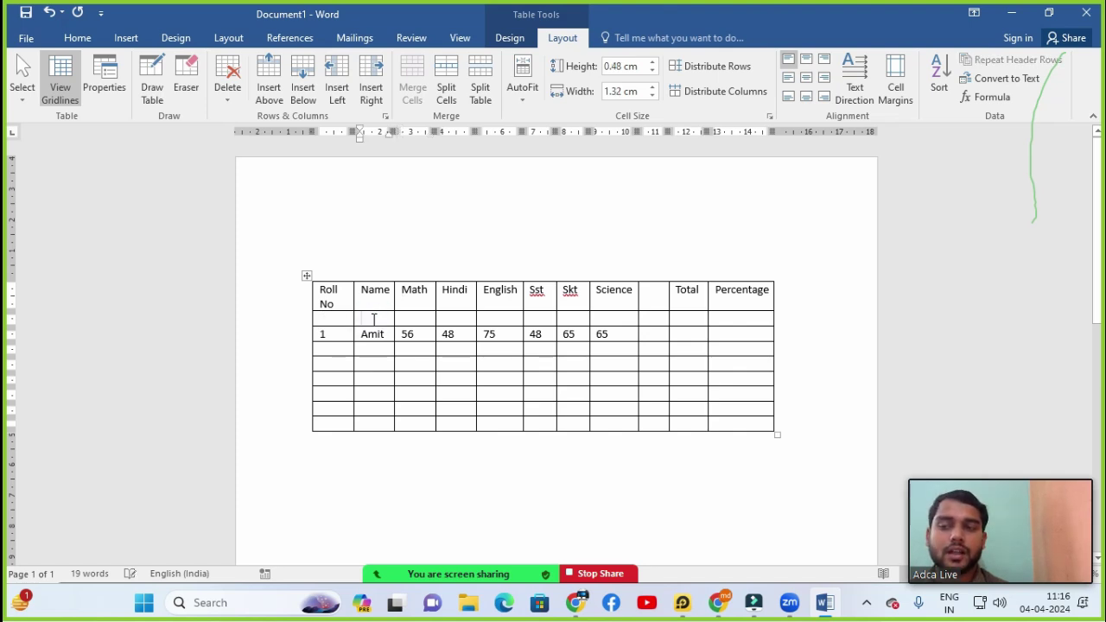
pyautogui.click(227, 90)
pyautogui.click(255, 156)
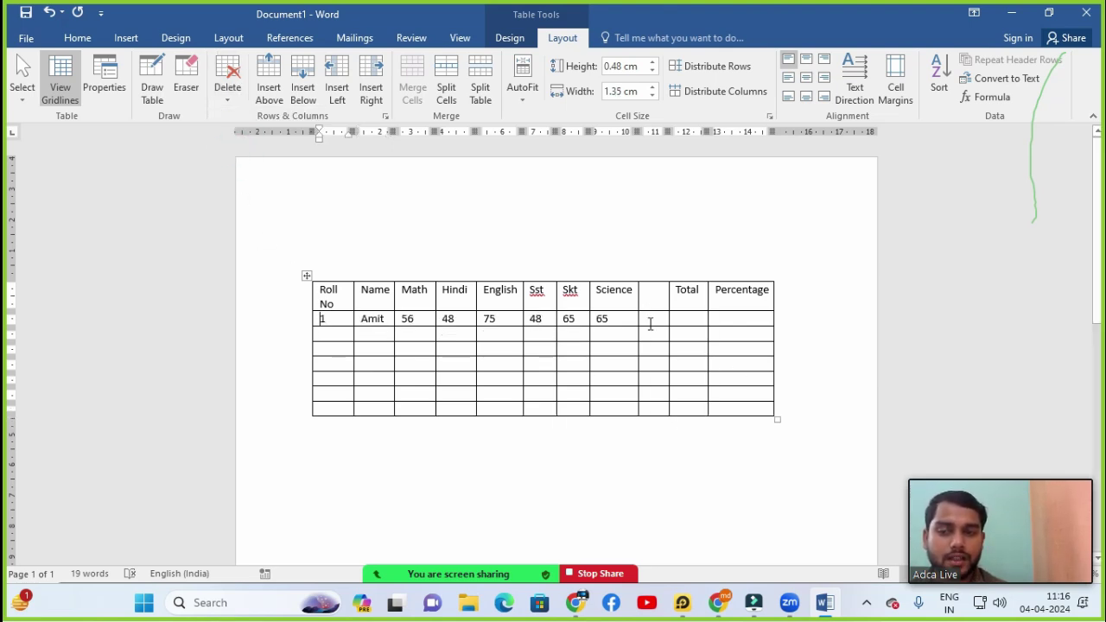
pyautogui.click(648, 318)
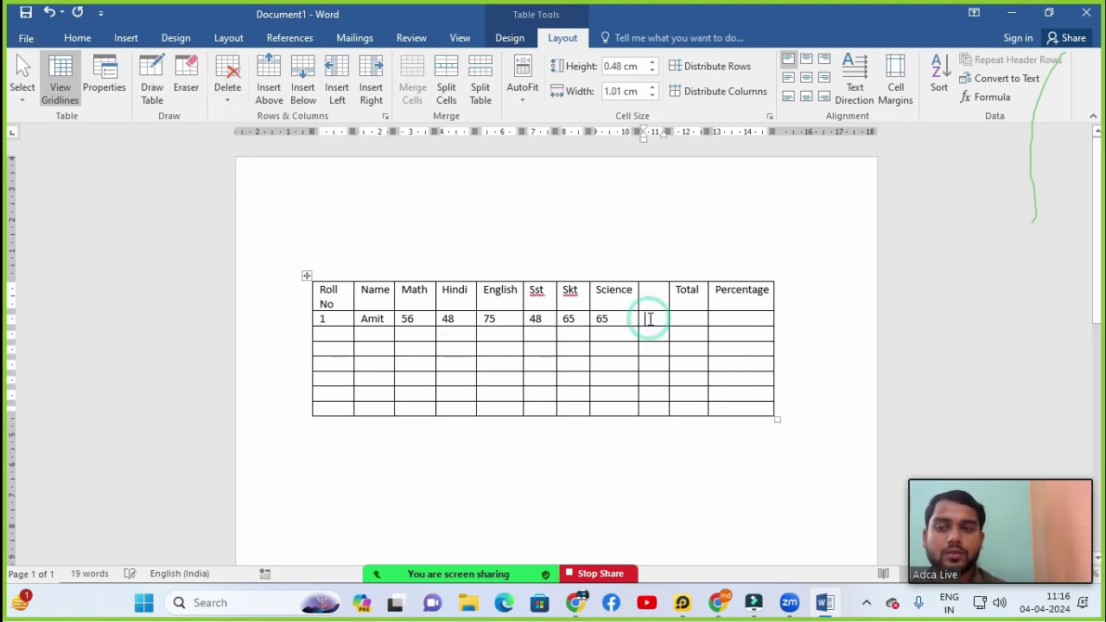
pyautogui.click(228, 94)
pyautogui.click(252, 138)
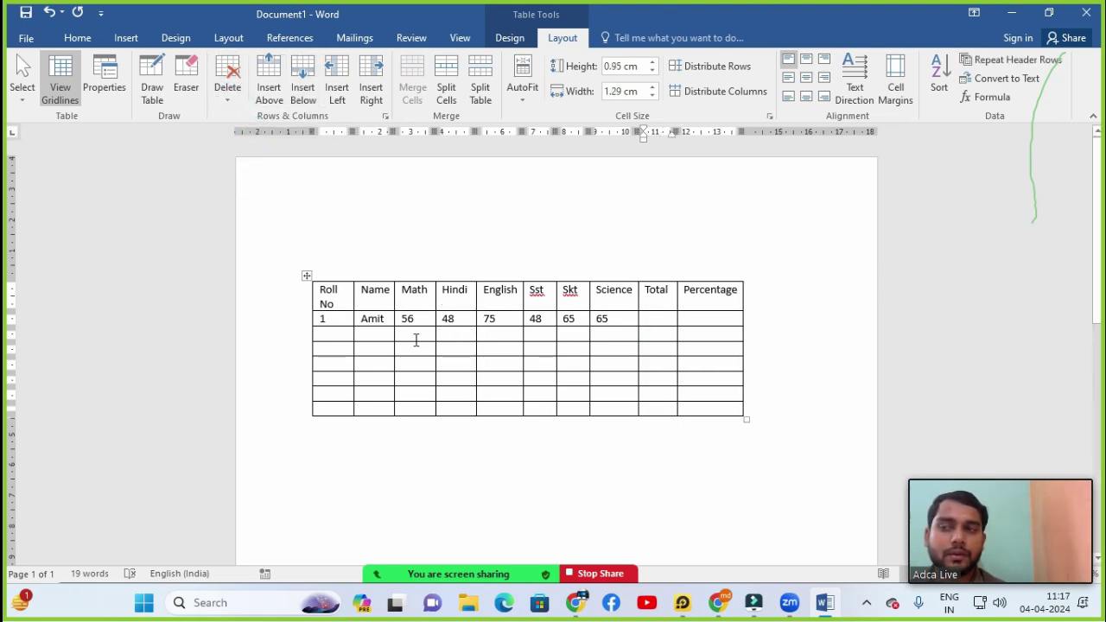
# Delete the entire table and undo the deletion.
pyautogui.click(228, 95)
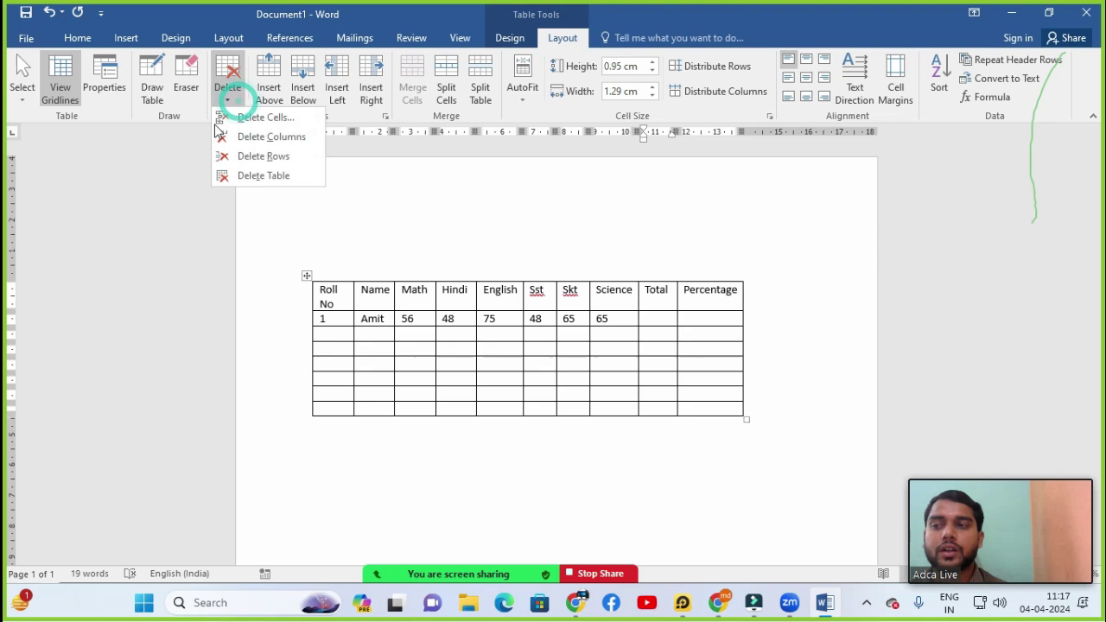
pyautogui.click(250, 182)
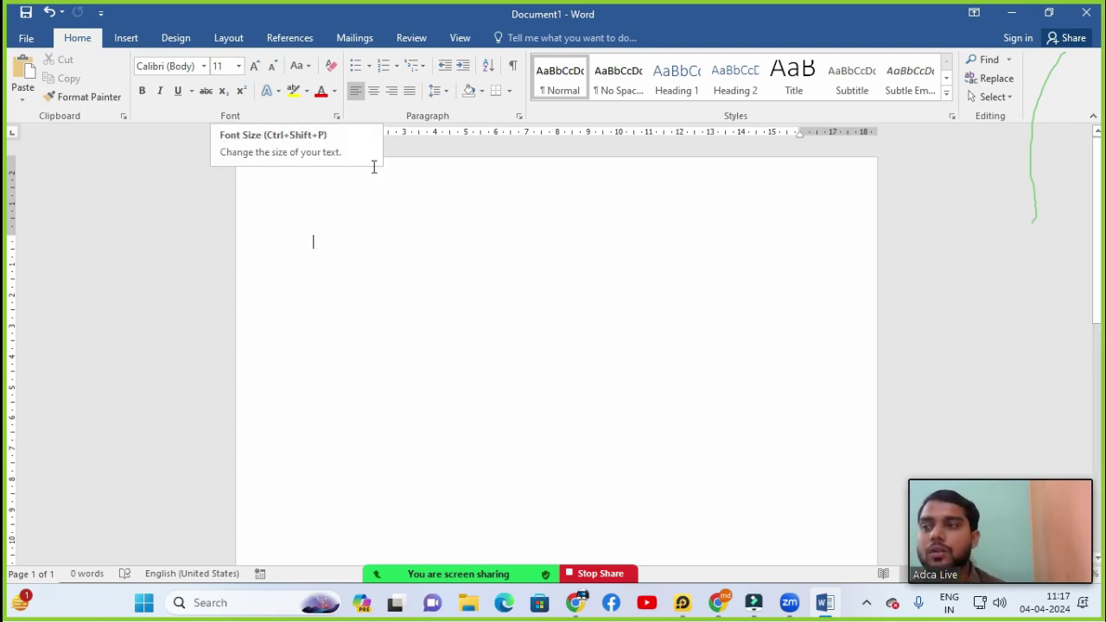
pyautogui.click(50, 14)
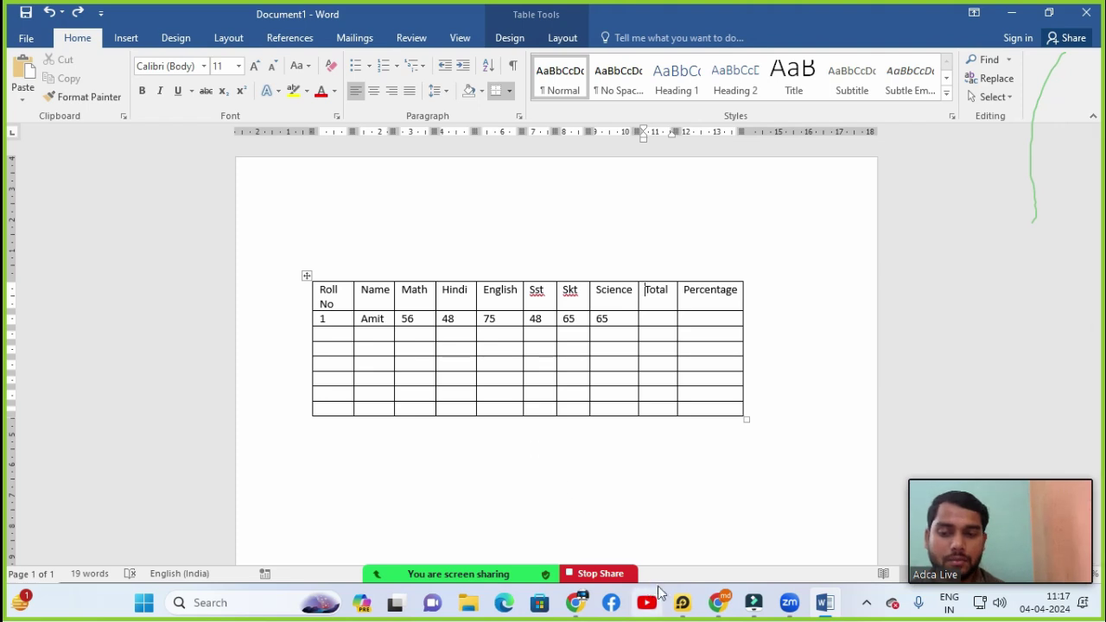
# Insert an empty row above the heading row of the table.
pyautogui.click(563, 38)
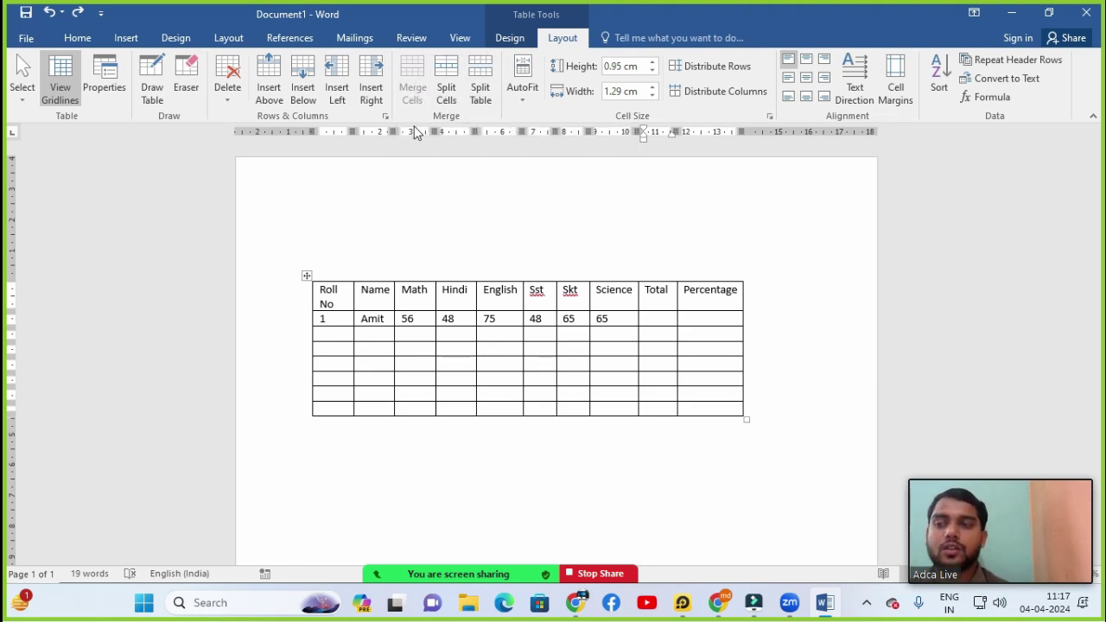
pyautogui.click(370, 296)
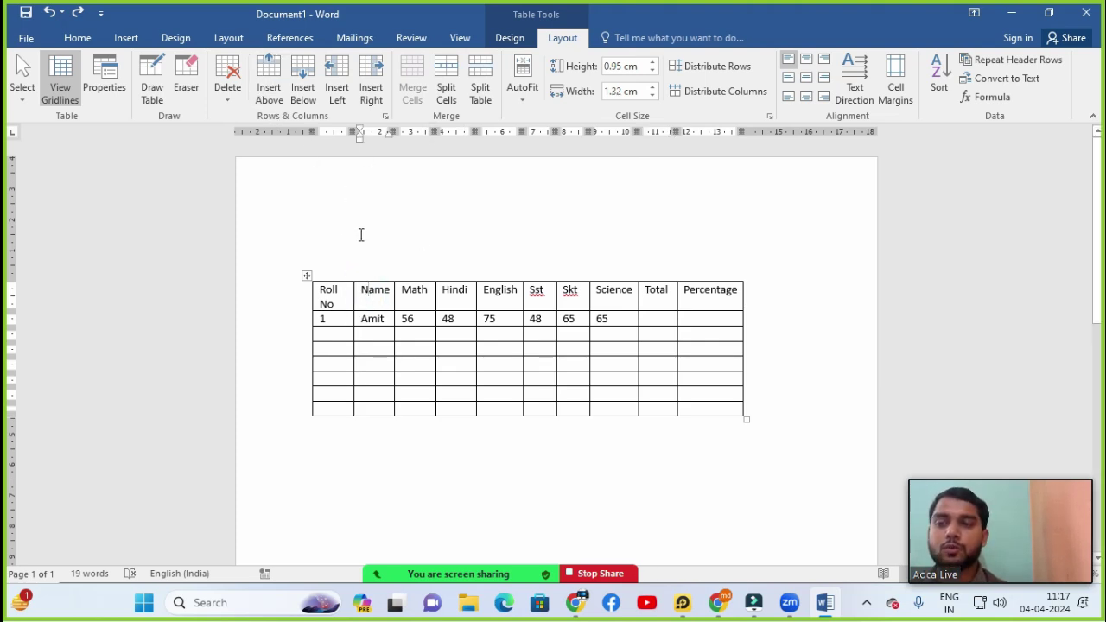
pyautogui.click(268, 88)
pyautogui.click(332, 305)
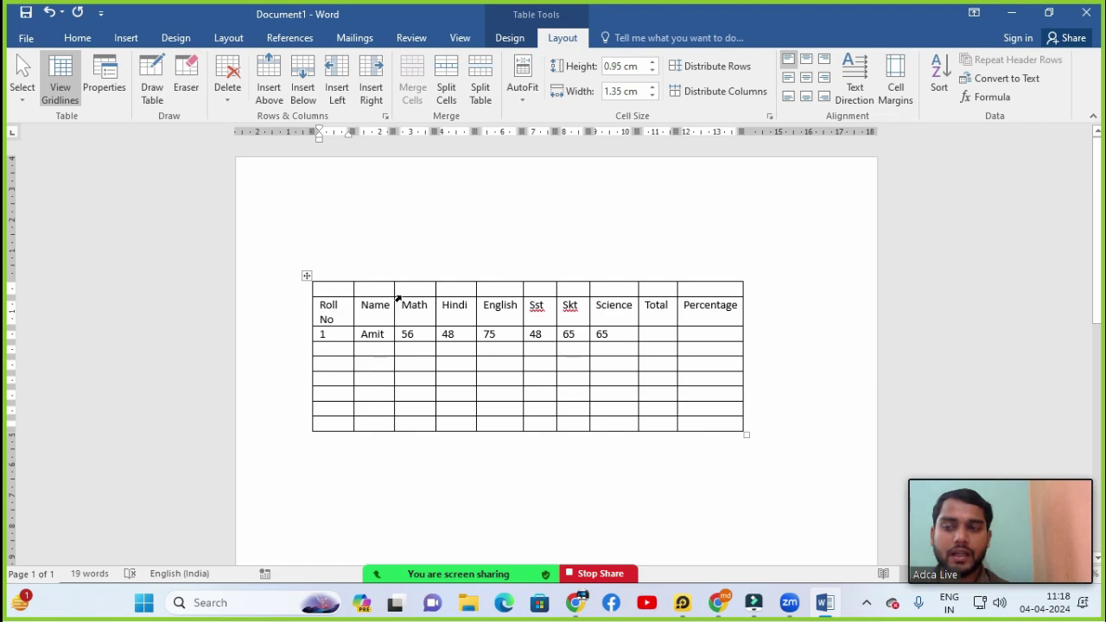
# Merge all cells of the empty top row into one and enter the title MARKSHEET in it.
pyautogui.moveTo(437, 278)
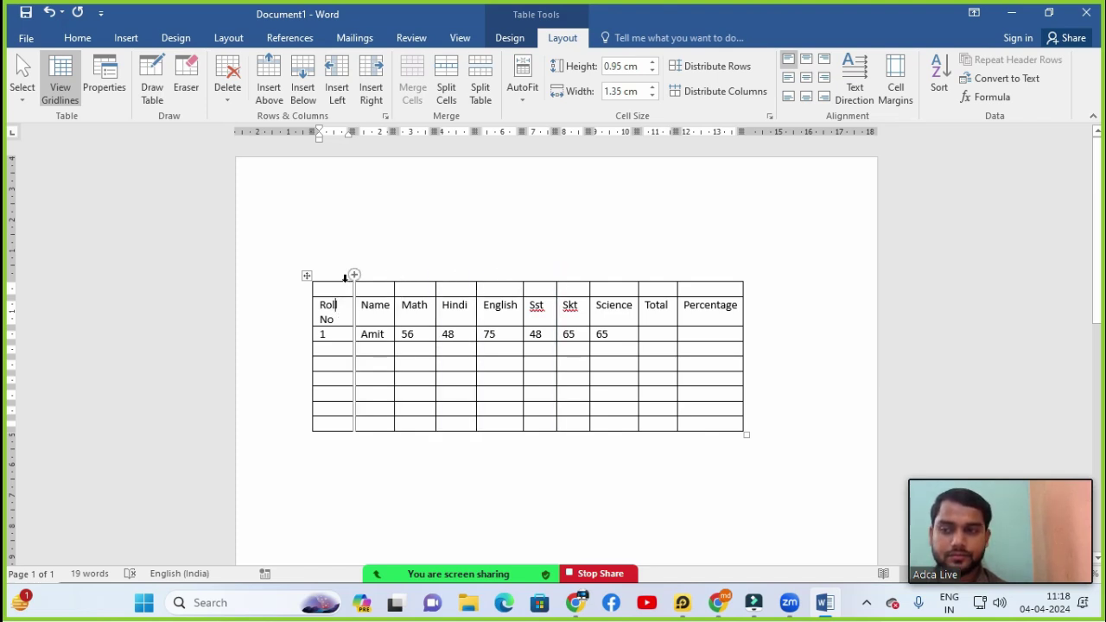
pyautogui.moveTo(345, 289); pyautogui.dragTo(736, 289)
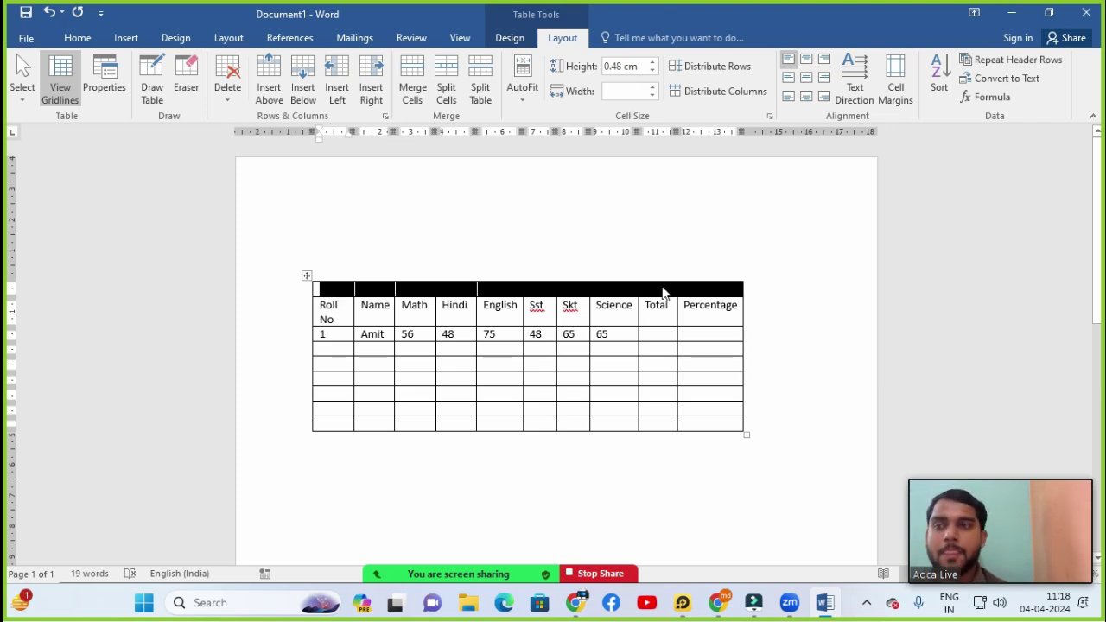
pyautogui.click(412, 96)
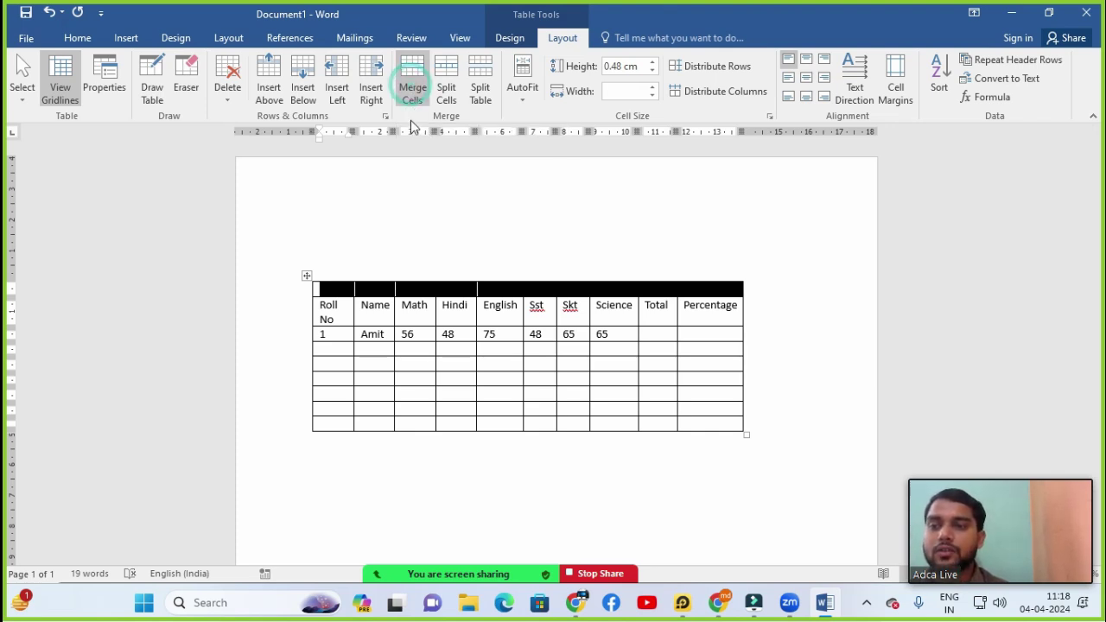
pyautogui.click(425, 297)
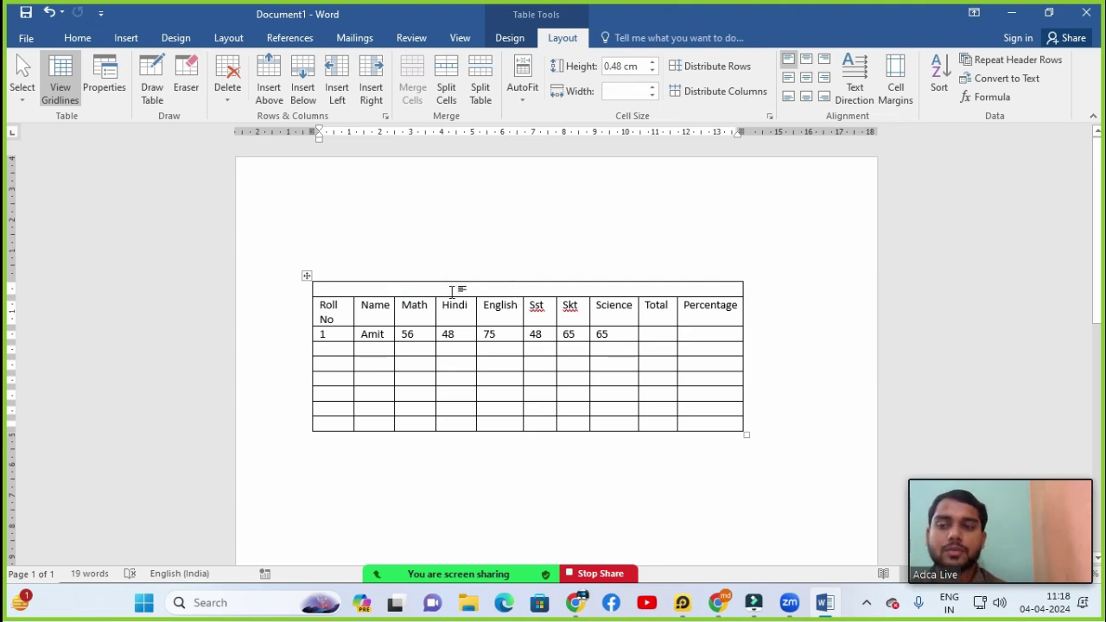
pyautogui.write('Ma')
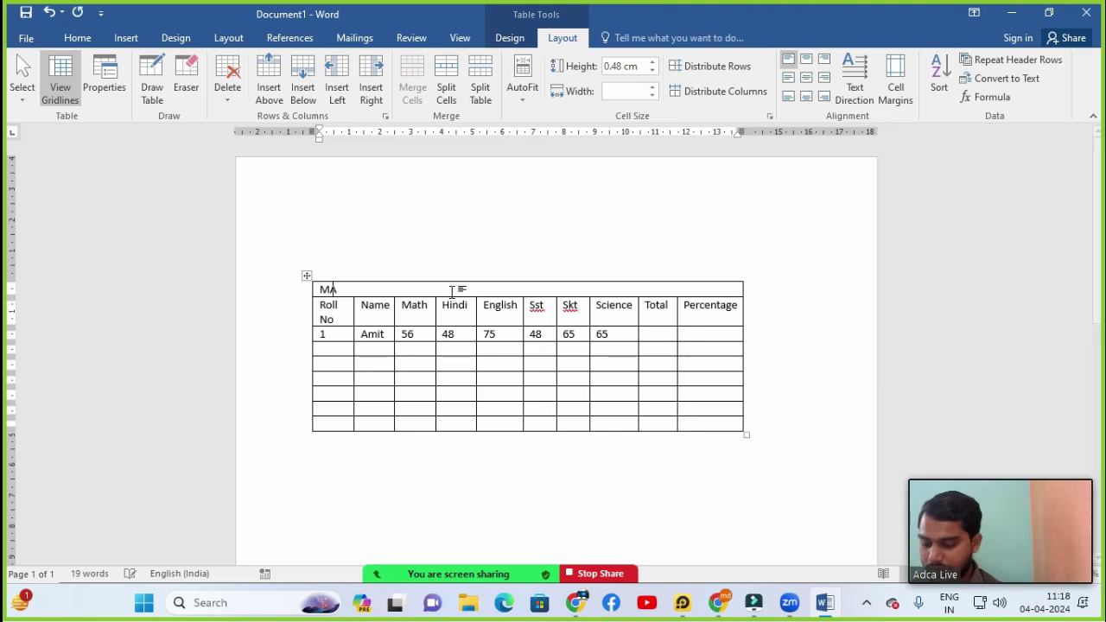
pyautogui.write('RKSHEET')
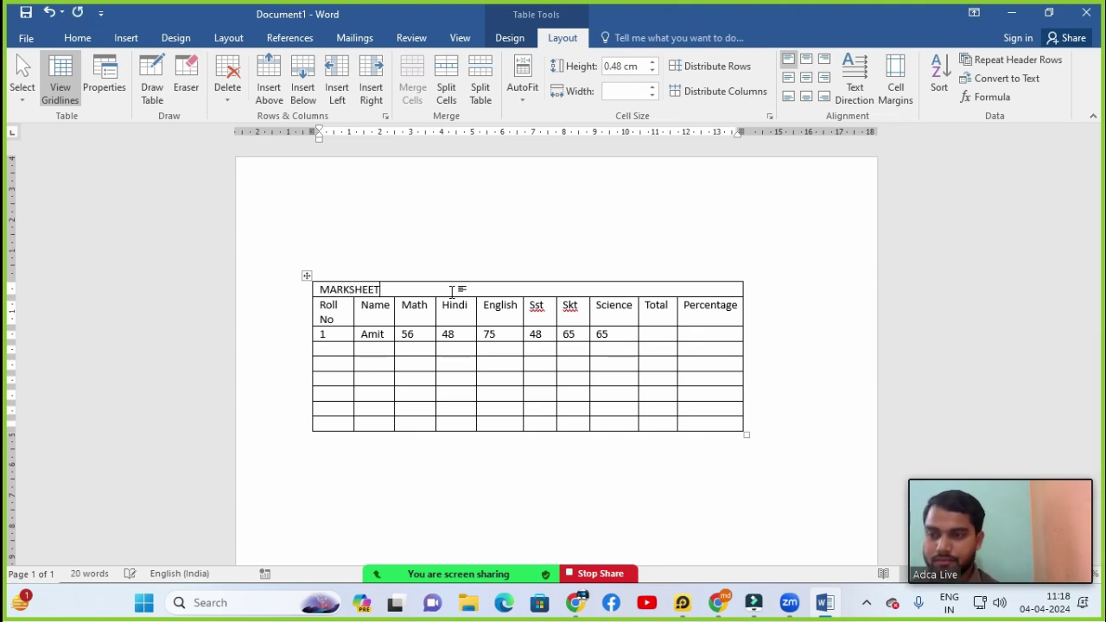
# Increase the height of the MARKSHEET title row to 1.9 cm.
pyautogui.moveTo(380, 290); pyautogui.dragTo(320, 289)
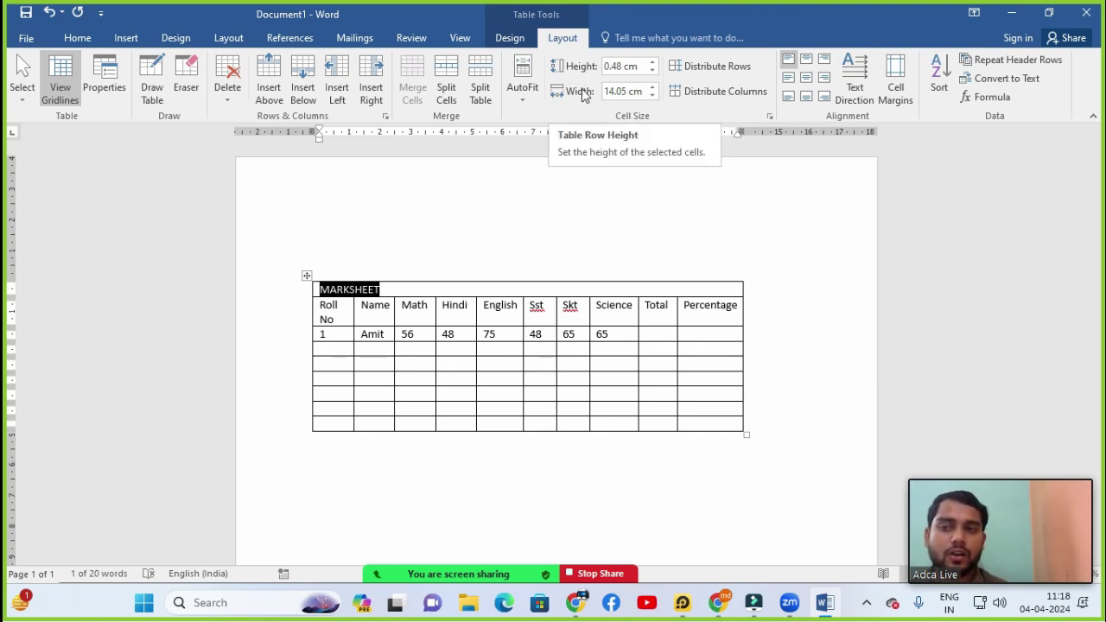
pyautogui.click(652, 63)
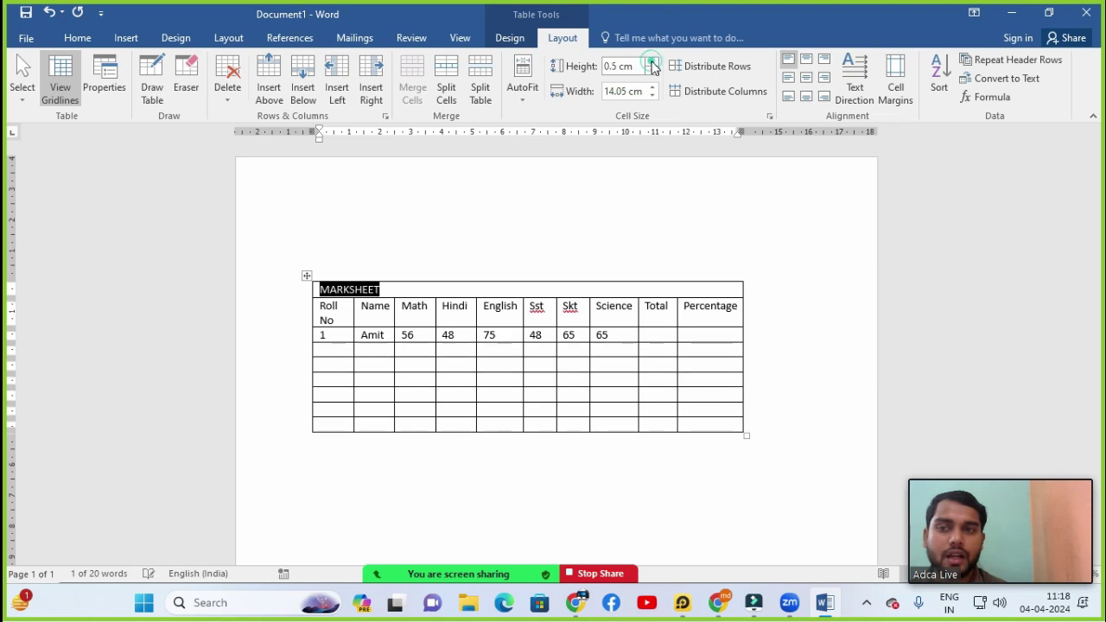
pyautogui.click(652, 62)
pyautogui.click(652, 62)
pyautogui.click(652, 62)
pyautogui.click(653, 63)
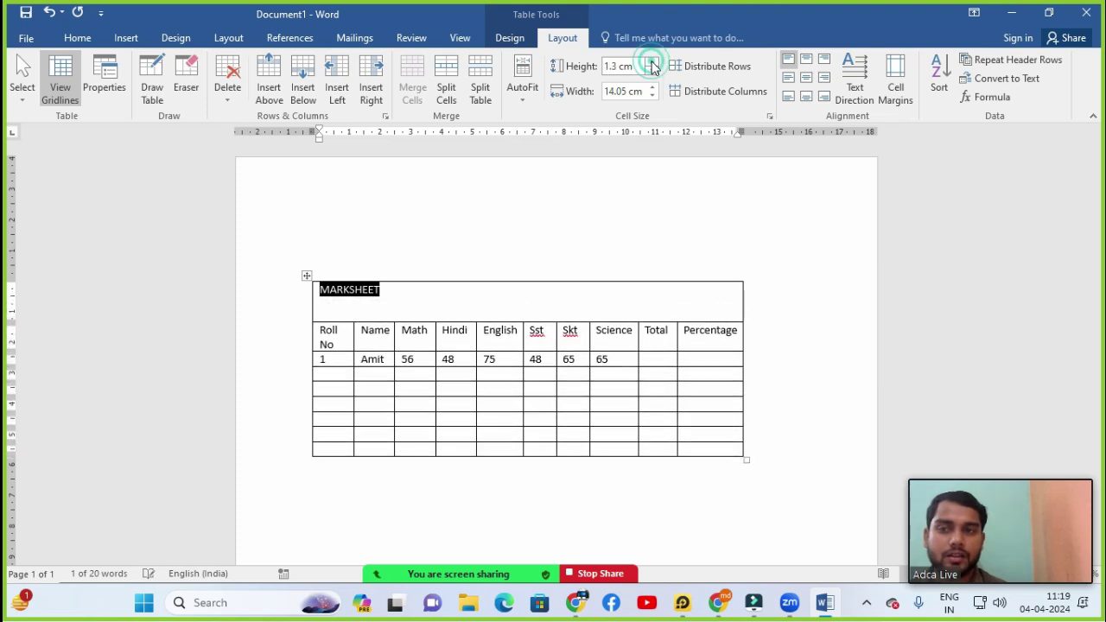
pyautogui.click(652, 63)
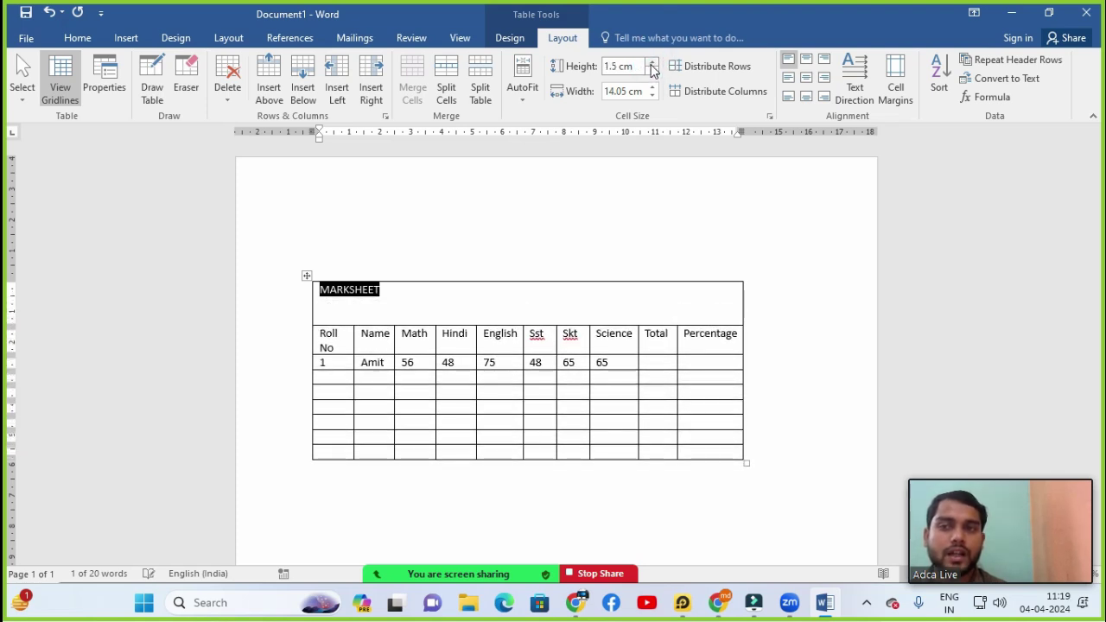
pyautogui.click(653, 64)
pyautogui.click(653, 64)
pyautogui.click(653, 64)
pyautogui.click(653, 64)
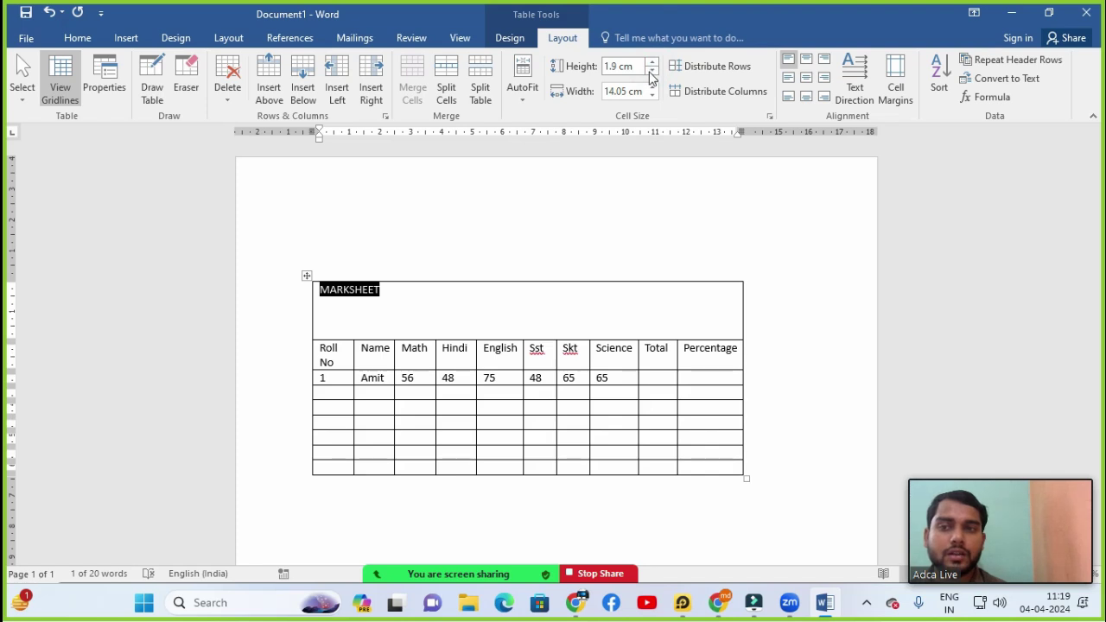
# Reduce the height of the MARKSHEET title row to 0.9 cm.
pyautogui.click(654, 73)
pyautogui.click(653, 73)
pyautogui.click(653, 72)
pyautogui.click(653, 72)
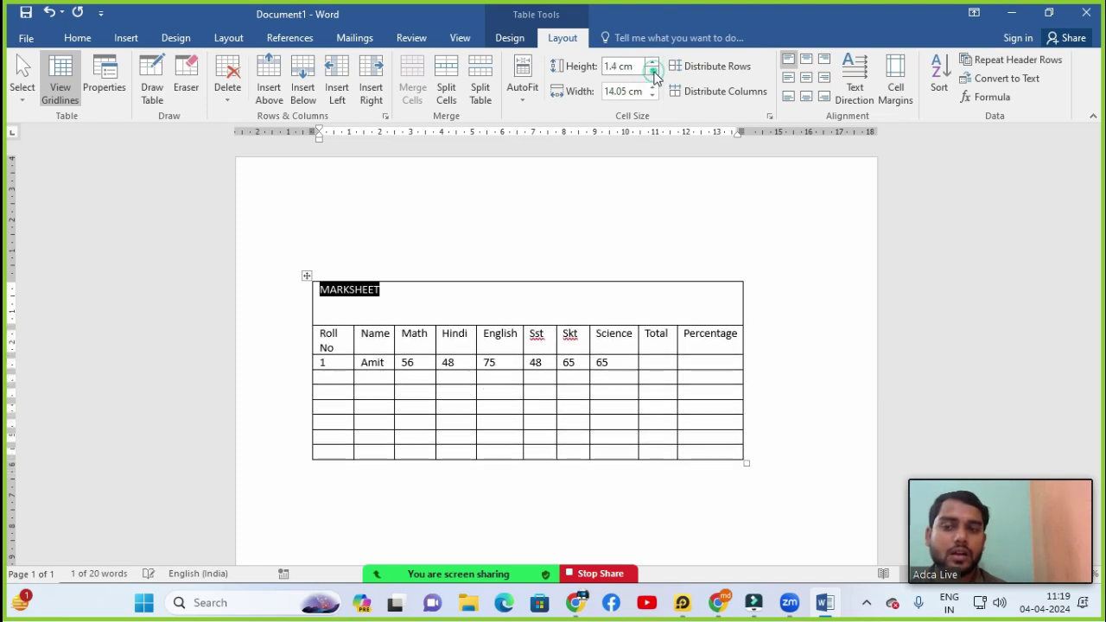
pyautogui.click(654, 72)
pyautogui.click(654, 73)
pyautogui.click(653, 73)
pyautogui.click(654, 72)
pyautogui.click(654, 73)
pyautogui.click(654, 73)
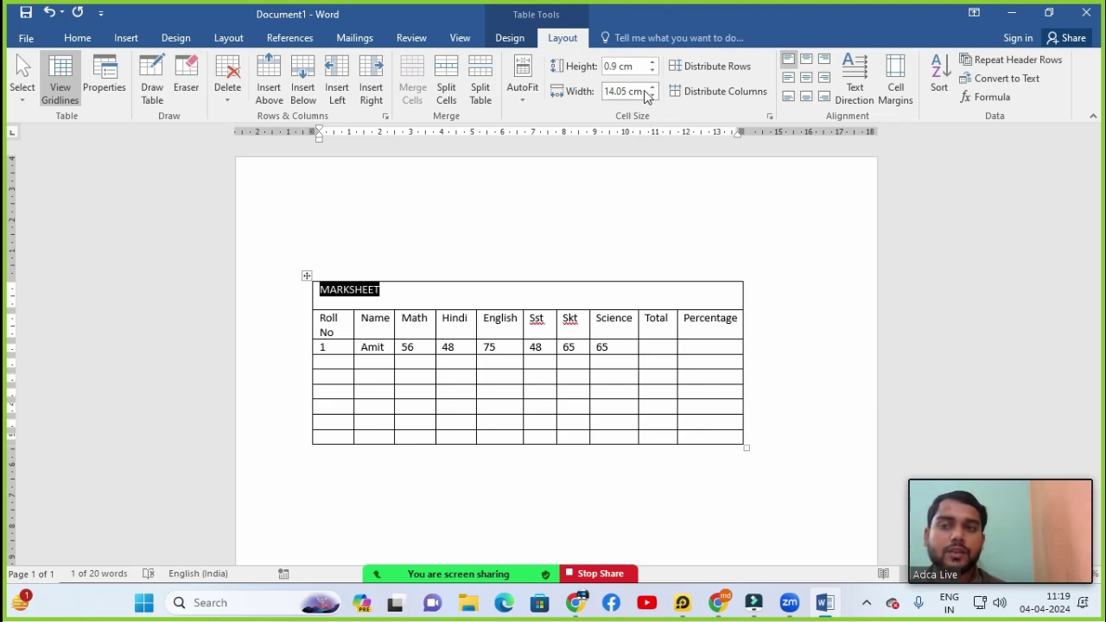
# Adjust the width of the merged MARKSHEET title cell to 14.1 cm.
pyautogui.click(654, 88)
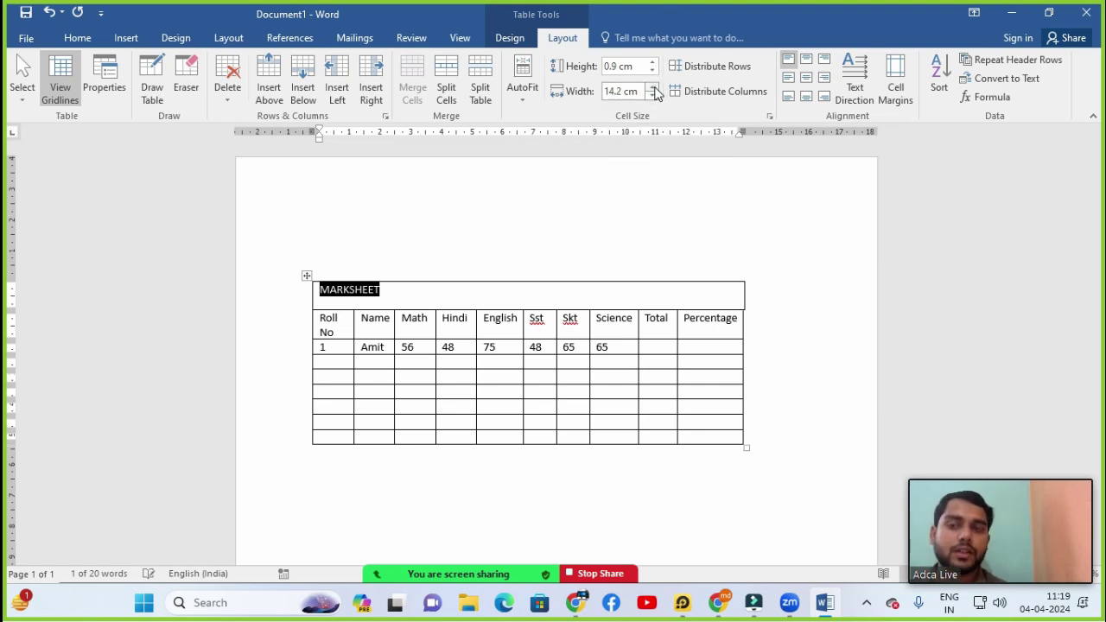
pyautogui.click(654, 87)
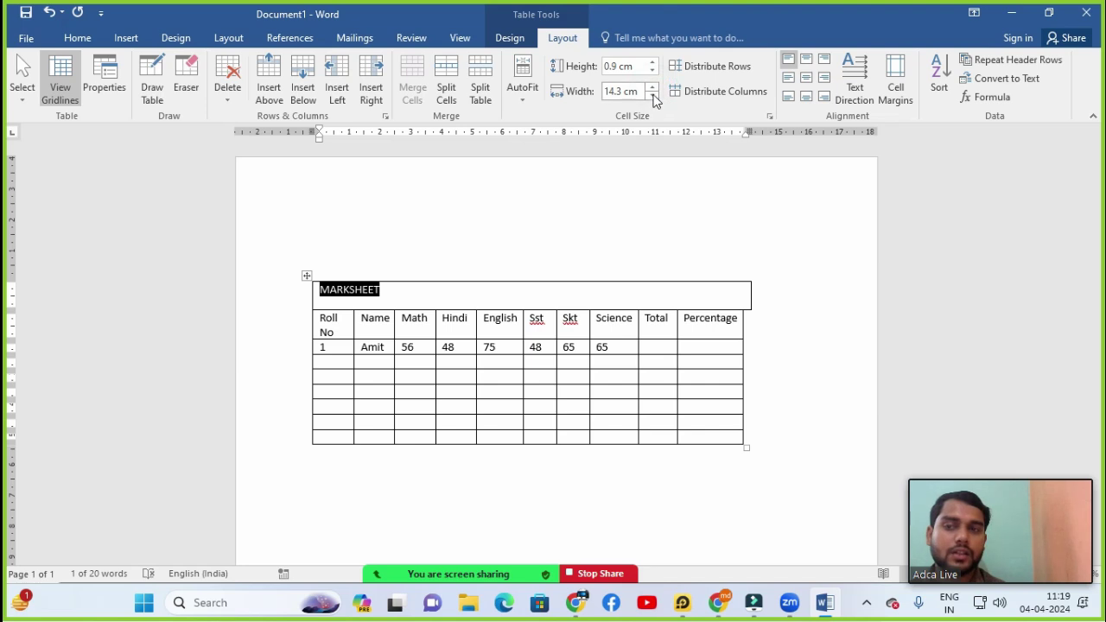
pyautogui.click(654, 96)
pyautogui.click(654, 96)
pyautogui.click(654, 96)
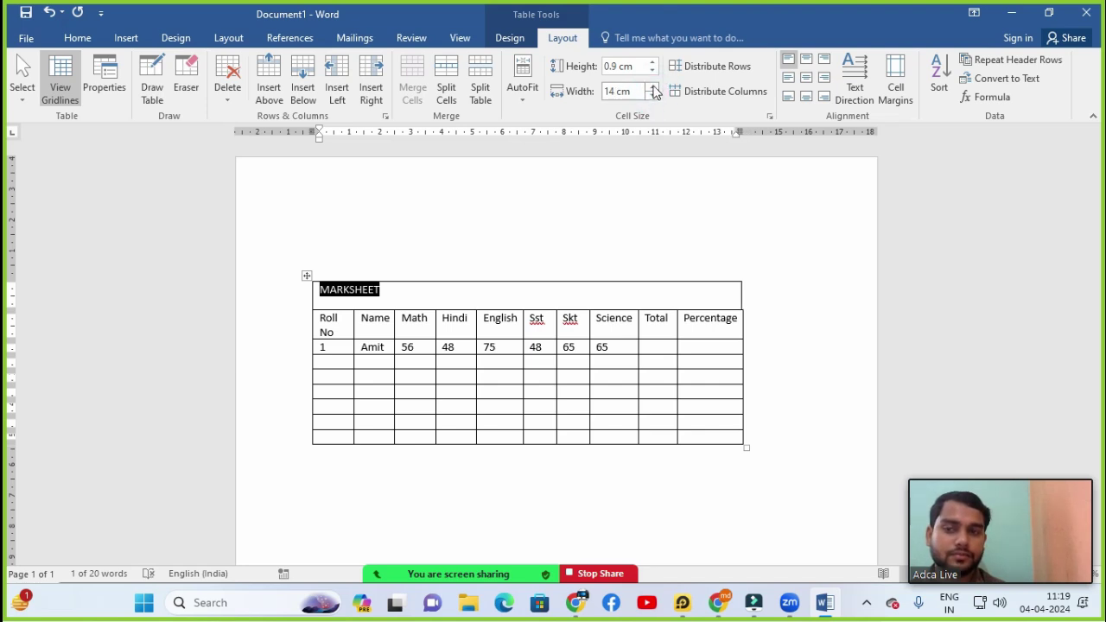
pyautogui.click(655, 87)
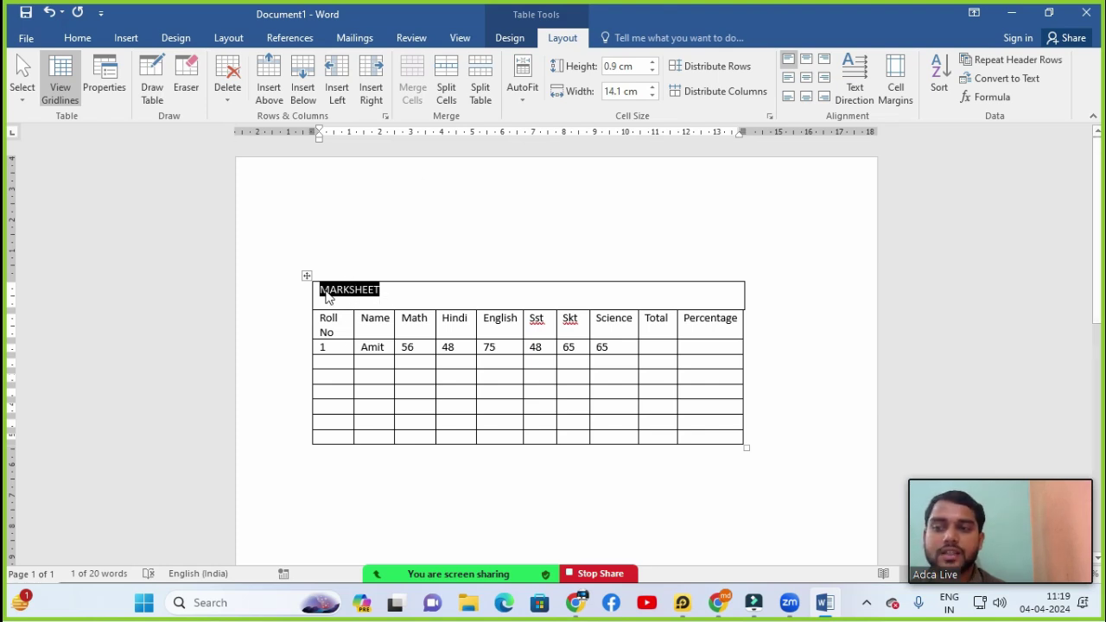
# Format the MARKSHEET title as bold text at font size 26.
pyautogui.click(77, 38)
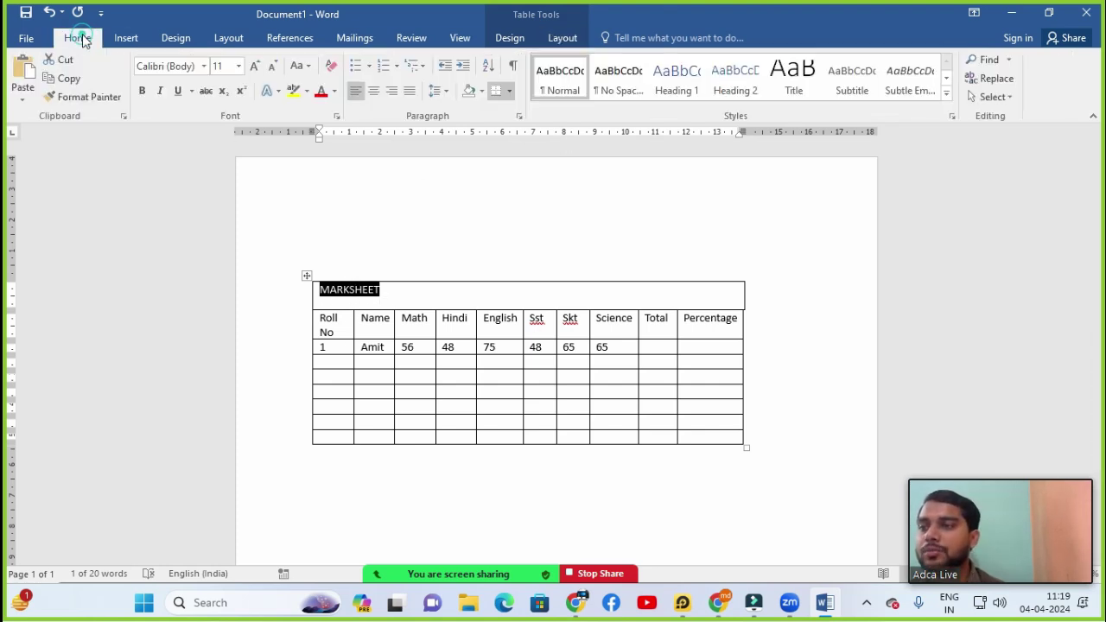
pyautogui.click(251, 69)
pyautogui.click(251, 69)
pyautogui.click(251, 69)
pyautogui.click(251, 69)
pyautogui.click(252, 69)
pyautogui.click(252, 69)
pyautogui.click(252, 69)
pyautogui.click(252, 69)
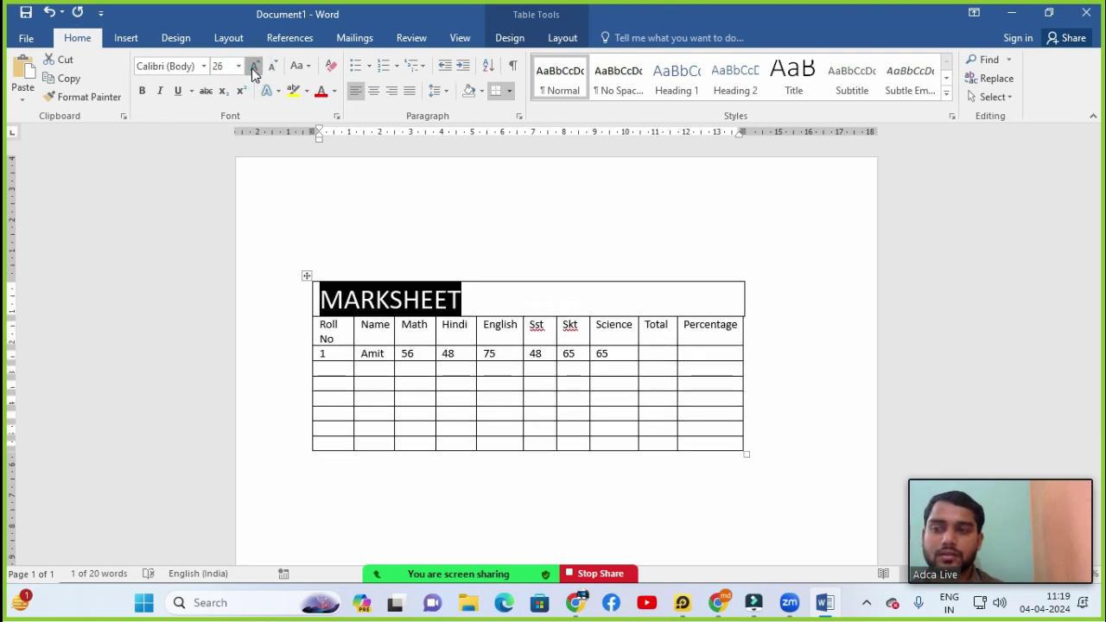
pyautogui.click(274, 70)
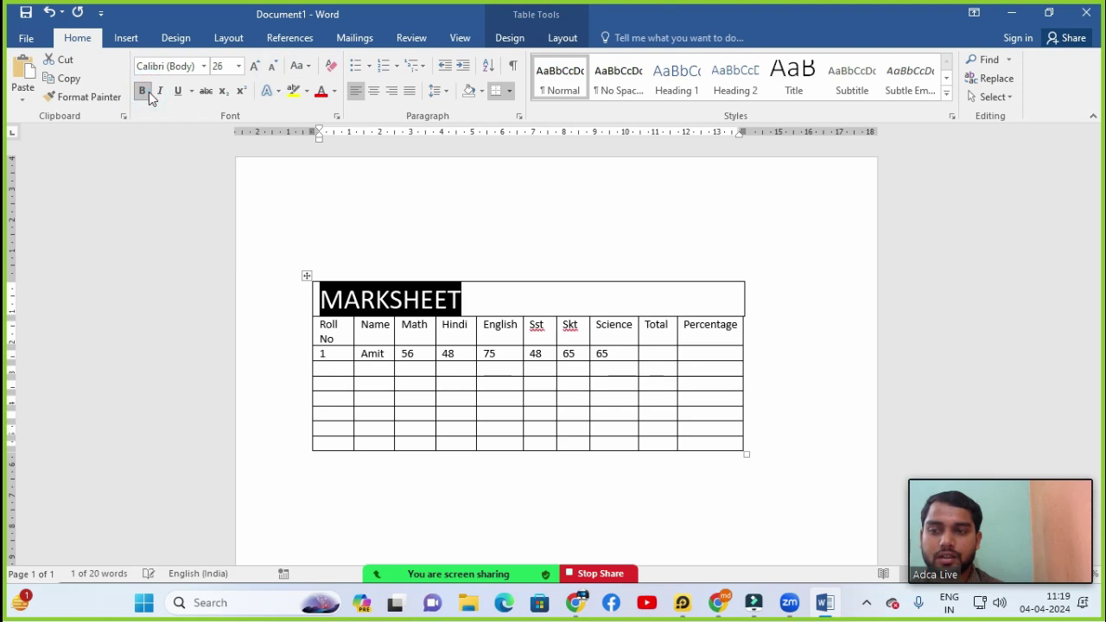
# Set the height of the MARKSHEET title row to 2.1 cm.
pyautogui.click(558, 41)
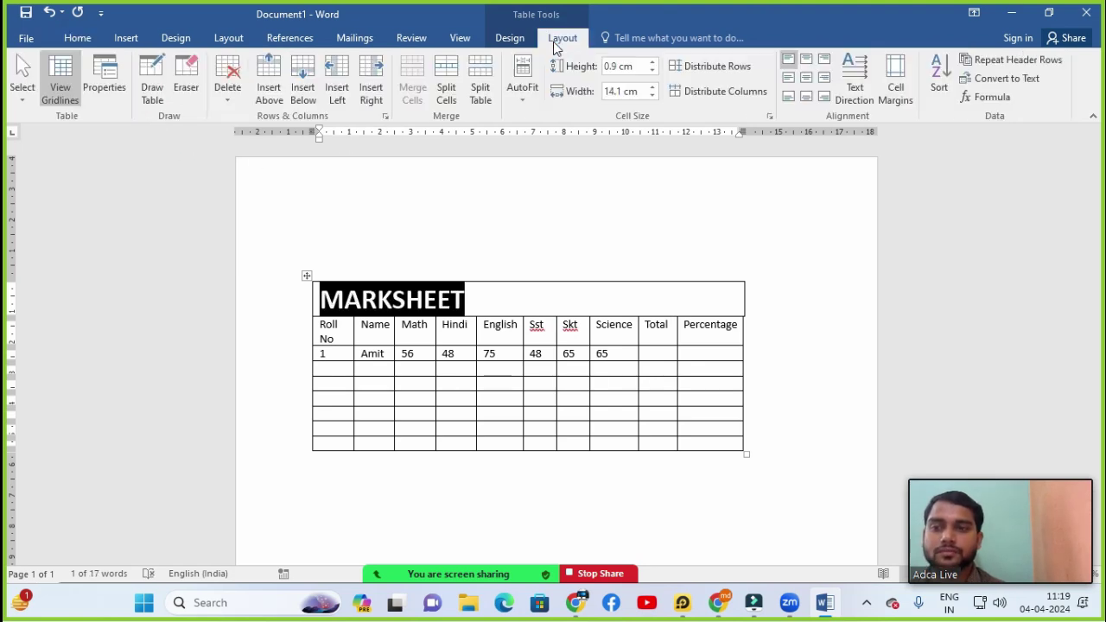
pyautogui.click(653, 63)
pyautogui.click(653, 62)
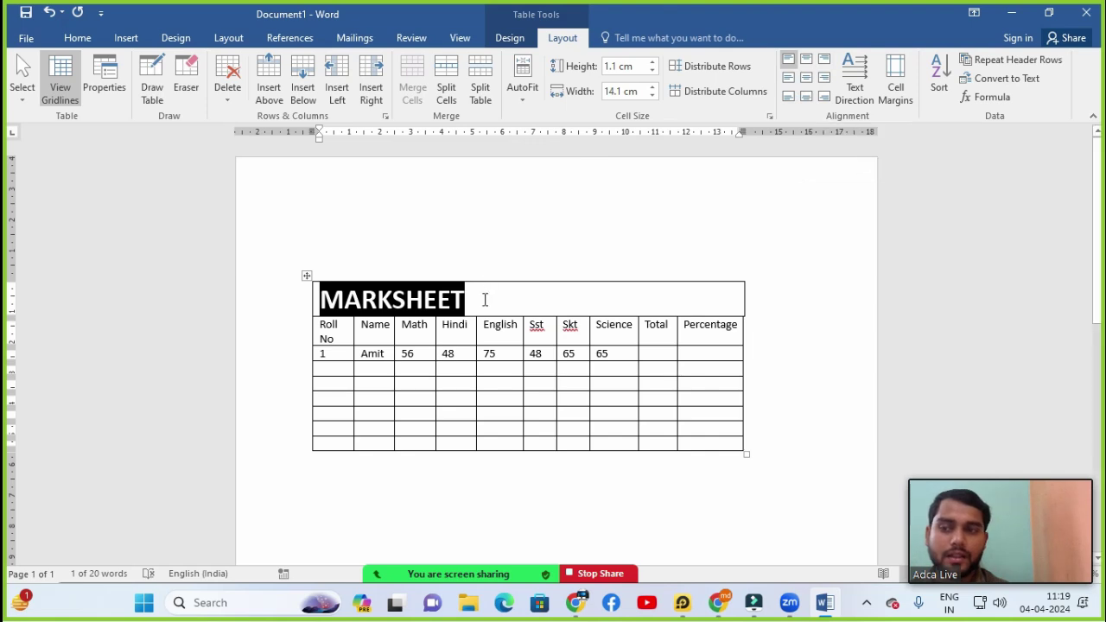
pyautogui.moveTo(481, 298); pyautogui.dragTo(321, 316)
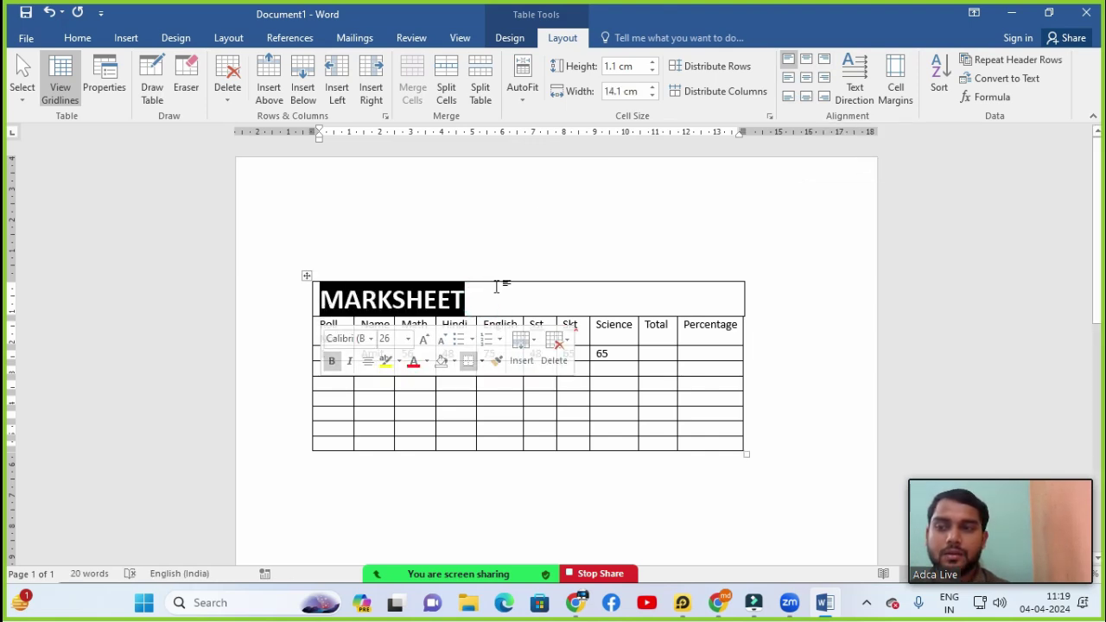
pyautogui.click(653, 62)
pyautogui.click(652, 62)
pyautogui.click(652, 62)
pyautogui.click(652, 62)
pyautogui.click(652, 62)
pyautogui.click(653, 62)
pyautogui.click(653, 62)
pyautogui.click(653, 62)
pyautogui.click(653, 63)
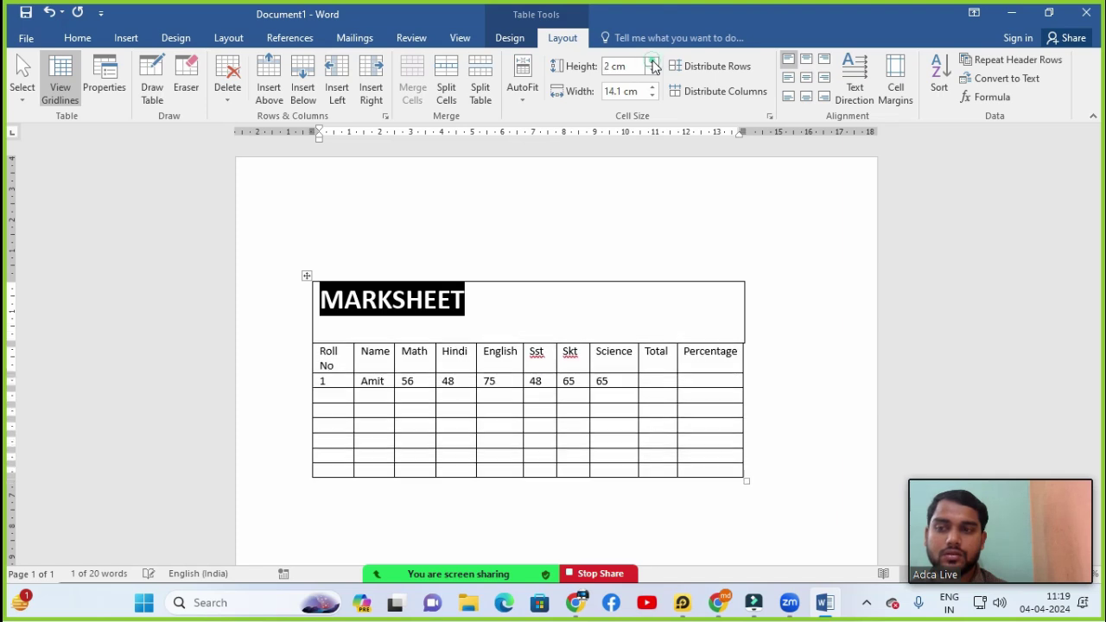
pyautogui.click(652, 63)
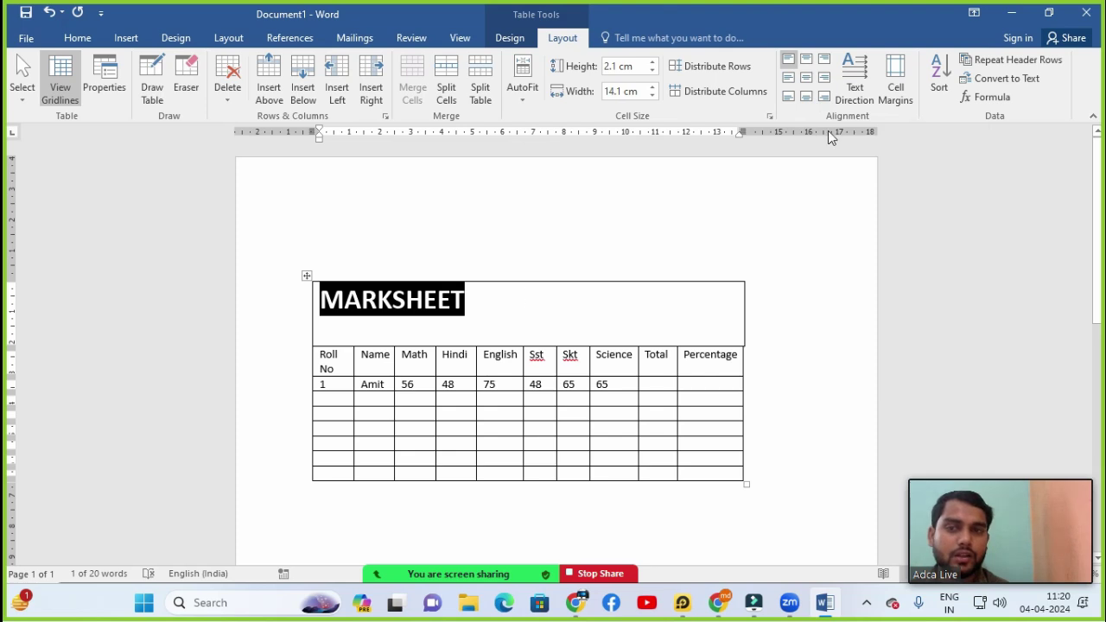
# Try the centre, centre-right, top-left and top-centre cell alignments on the MARKSHEET title.
pyautogui.click(803, 83)
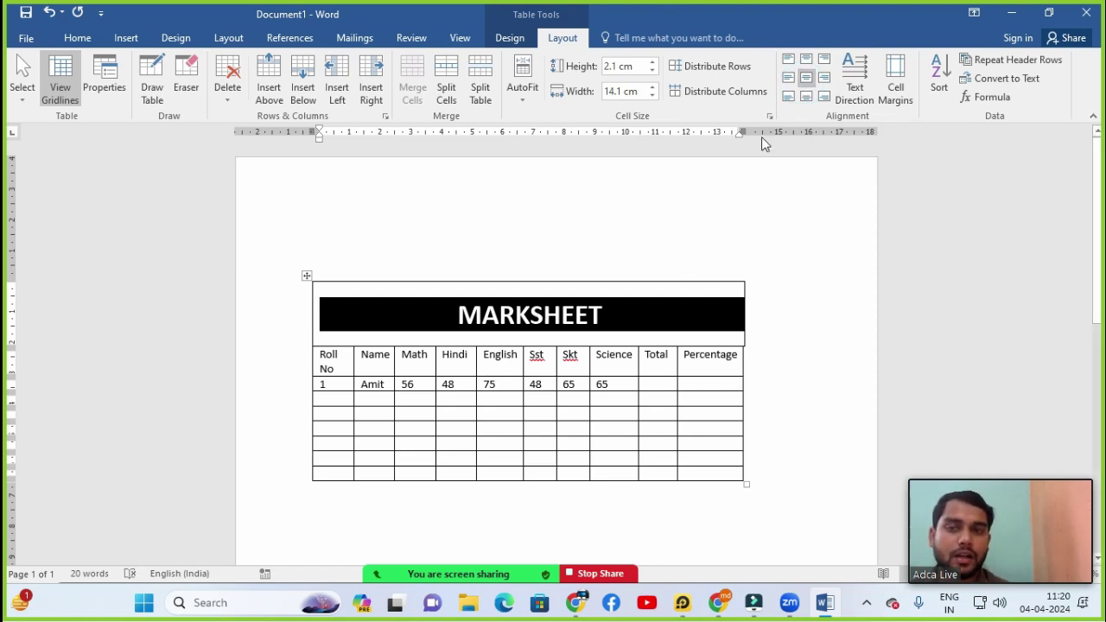
pyautogui.click(822, 83)
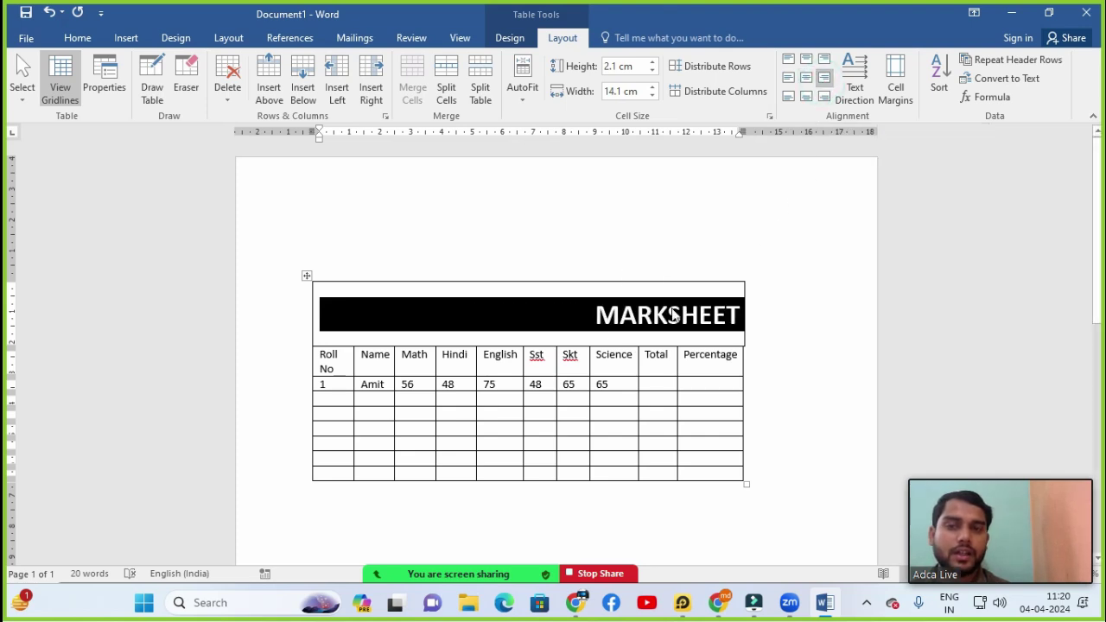
pyautogui.click(790, 63)
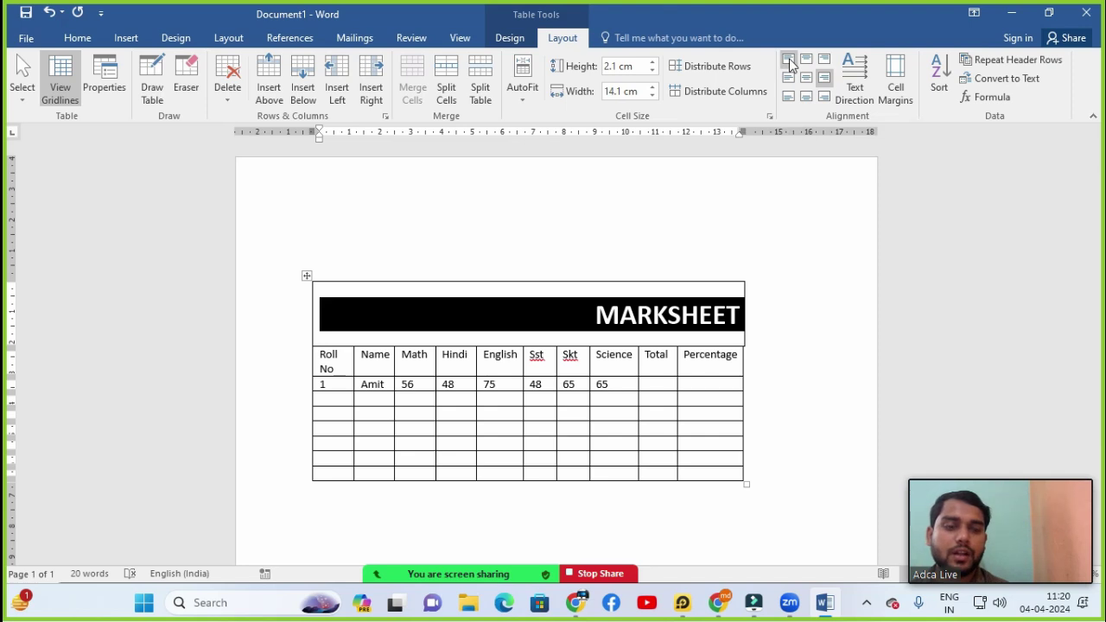
pyautogui.click(790, 63)
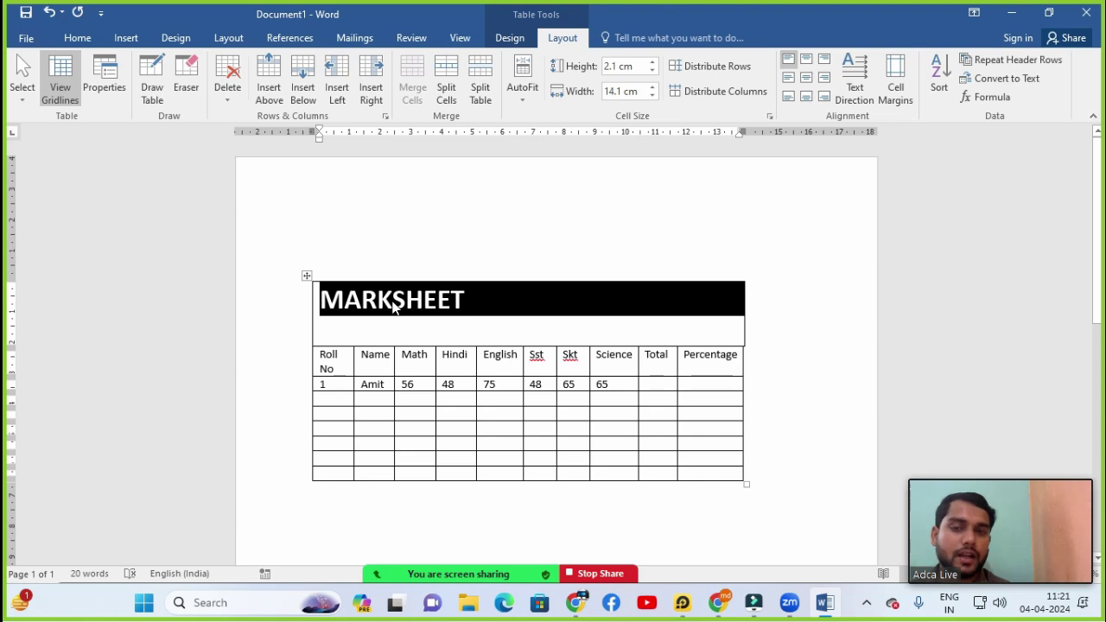
pyautogui.click(807, 62)
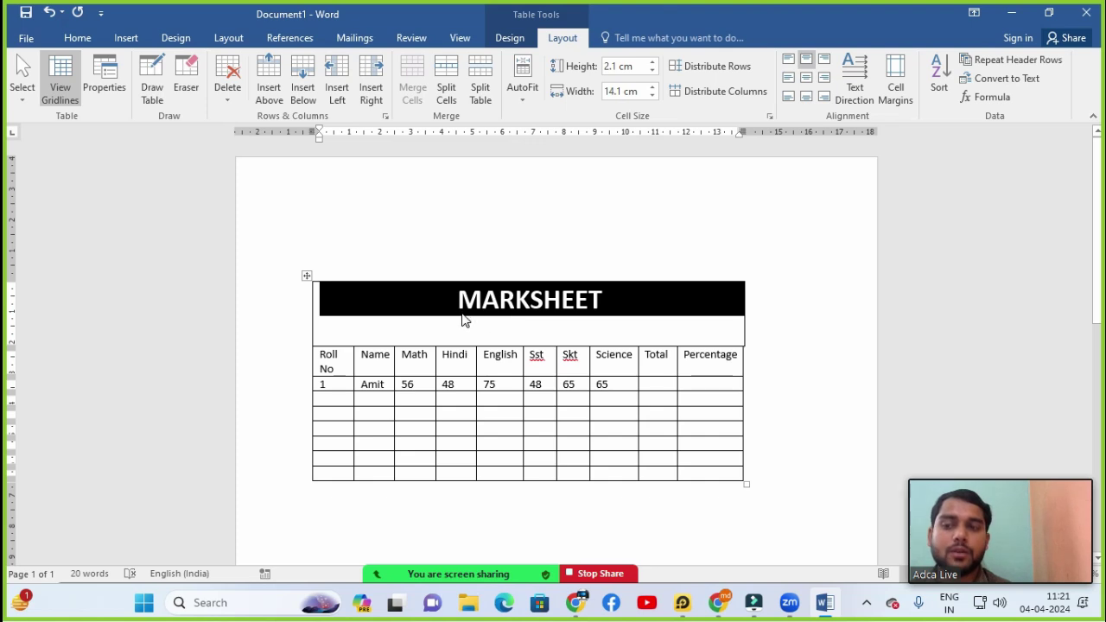
# Rotate the MARKSHEET title through both vertical text directions and apply the Subtitle style to it.
pyautogui.click(860, 84)
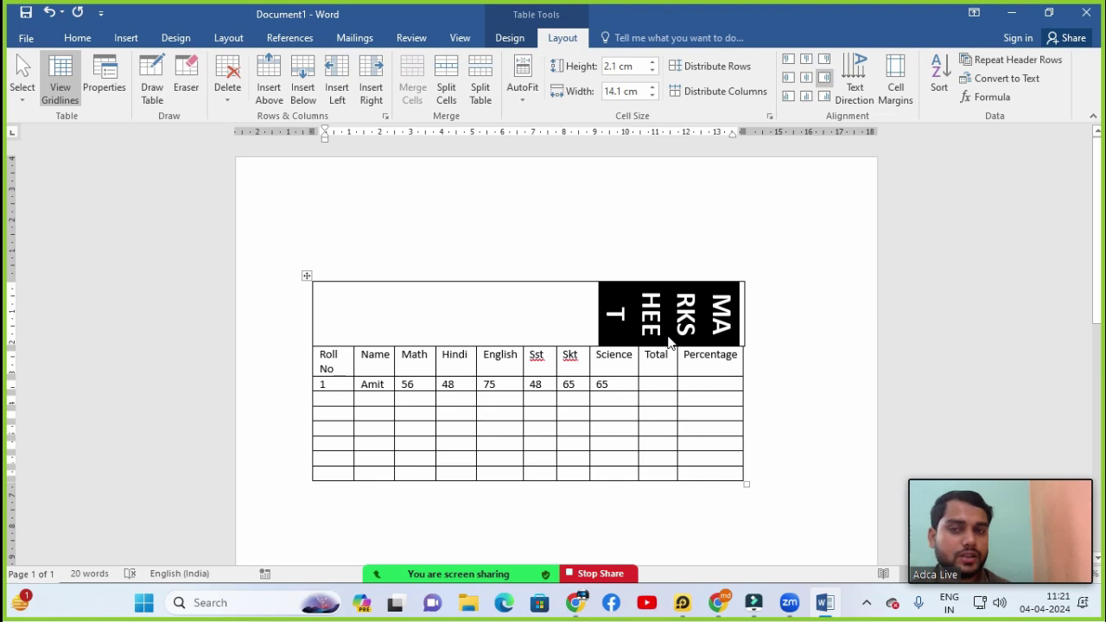
pyautogui.click(854, 76)
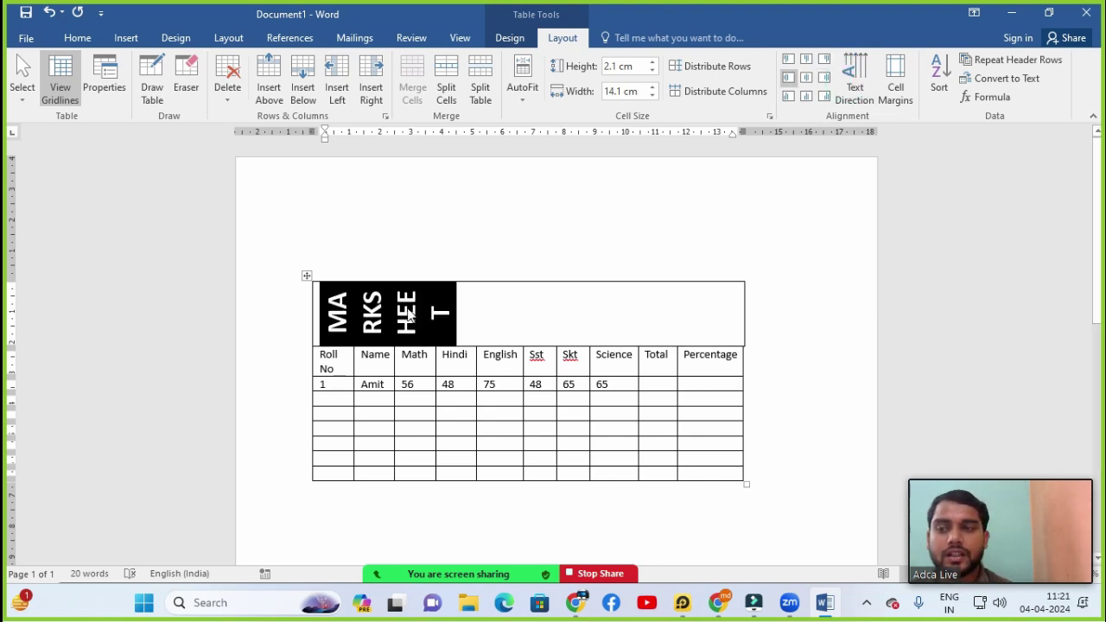
pyautogui.click(497, 318)
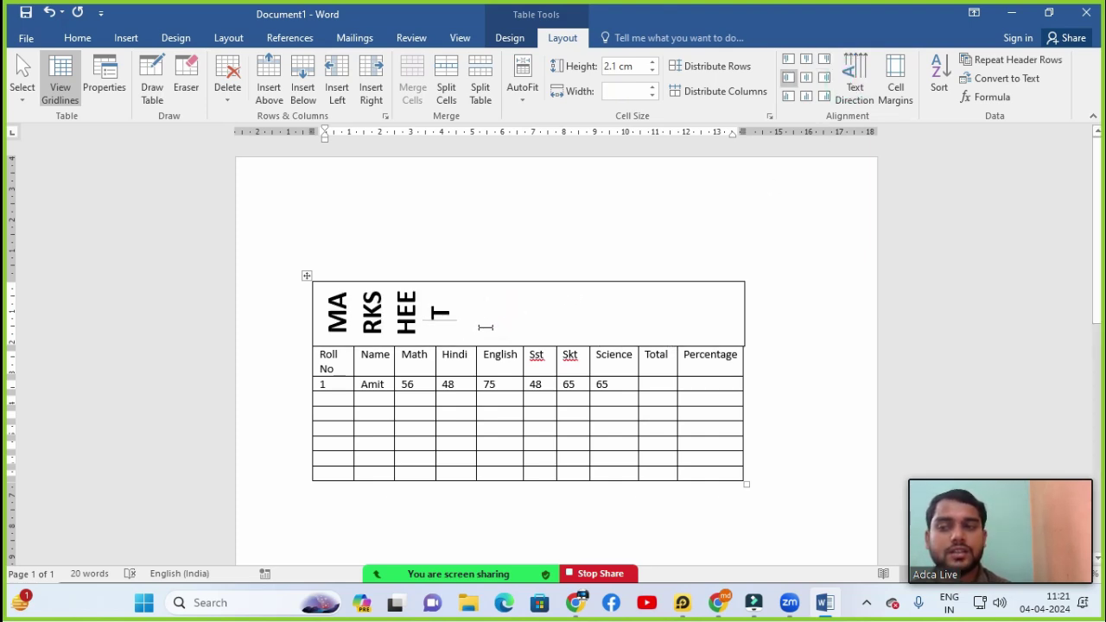
pyautogui.tripleClick(454, 336)
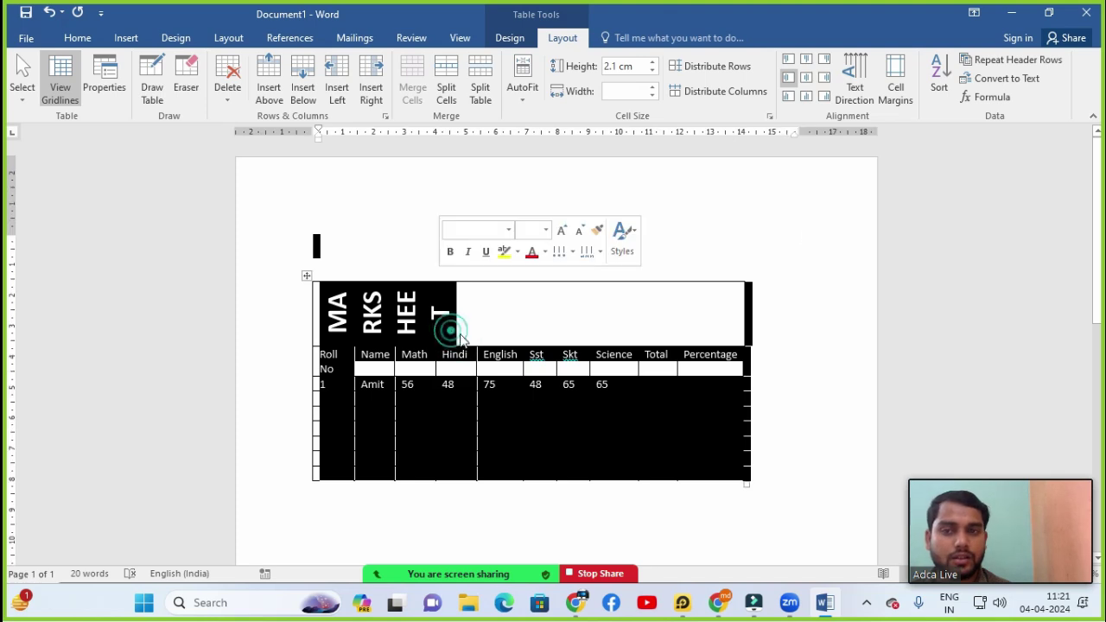
pyautogui.click(847, 79)
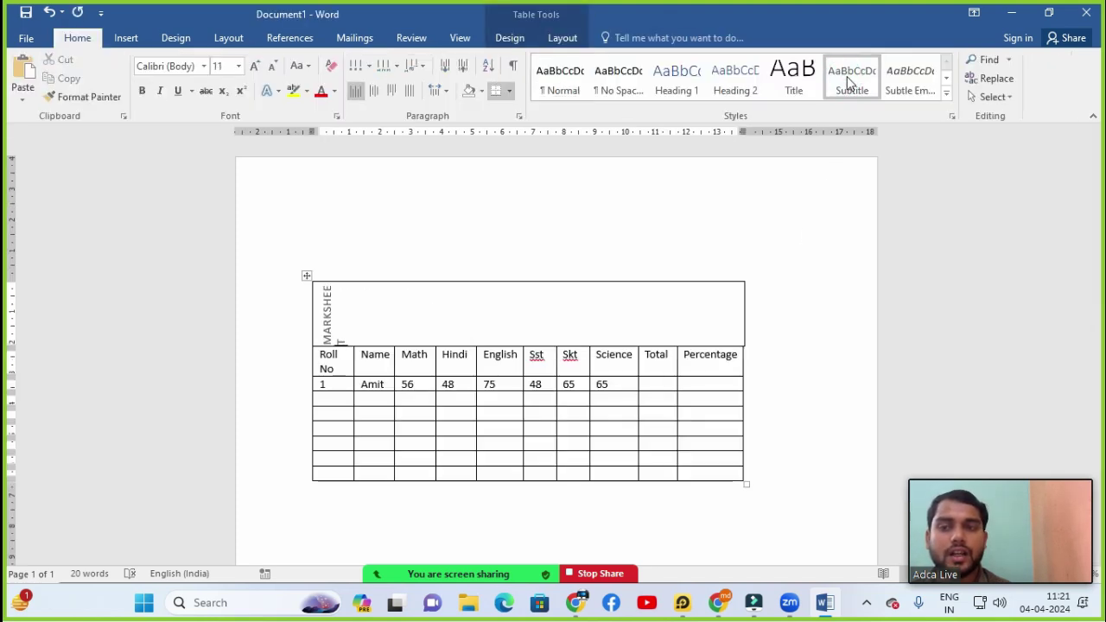
# Return the MARKSHEET title to the horizontal text direction.
pyautogui.tripleClick(360, 326)
pyautogui.click(562, 37)
pyautogui.click(854, 84)
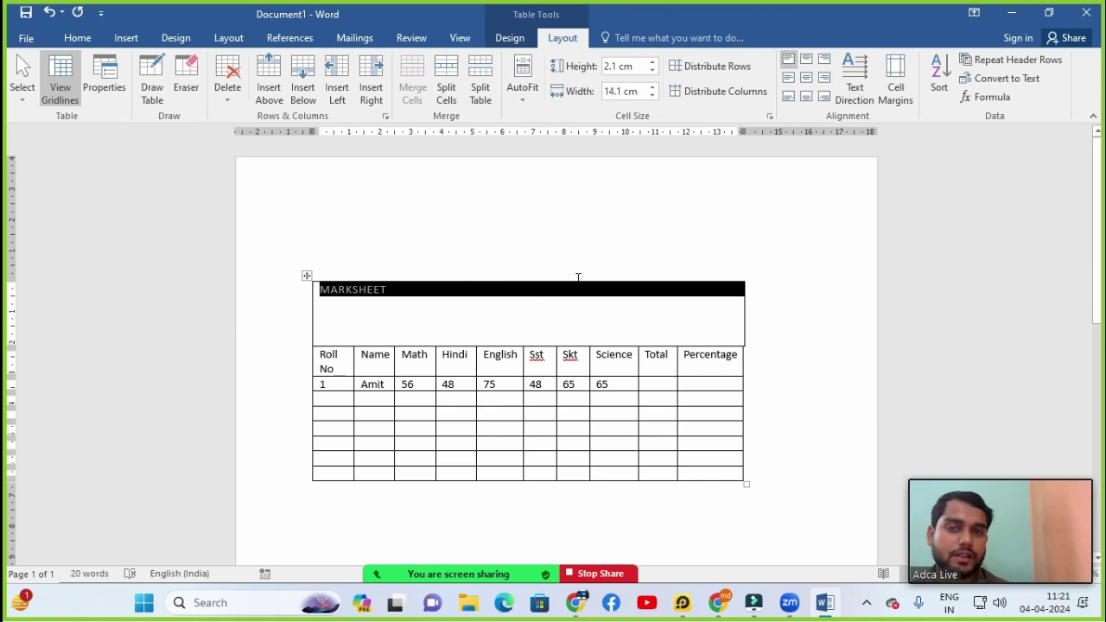
pyautogui.click(854, 90)
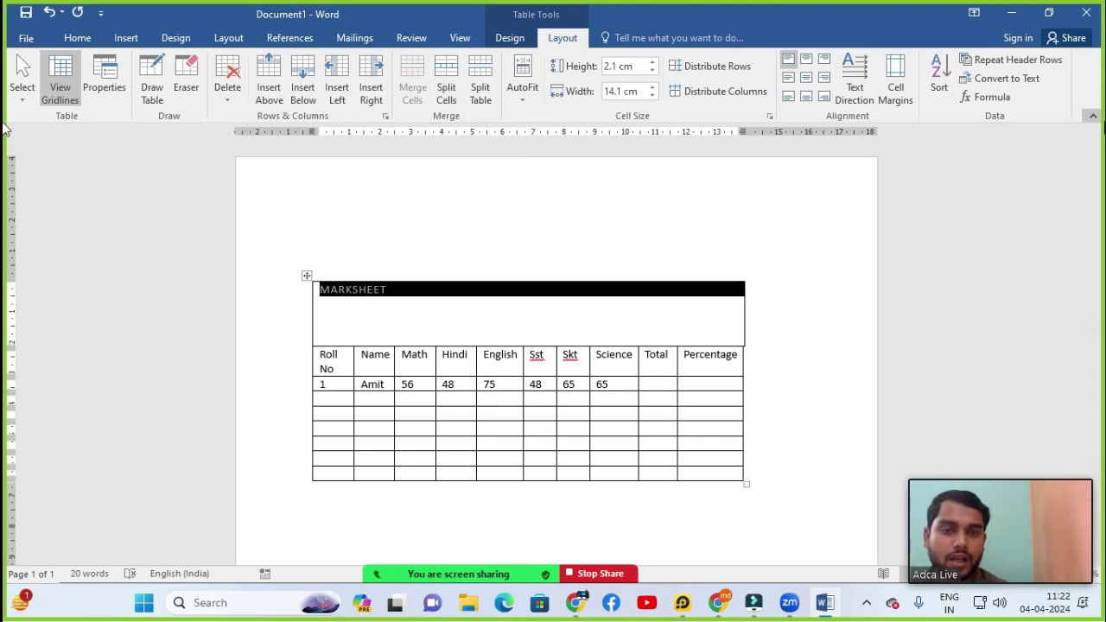
# Merge all the empty cells below the Total heading into one cell.
pyautogui.moveTo(1093, 187); pyautogui.dragTo(1100, 247)
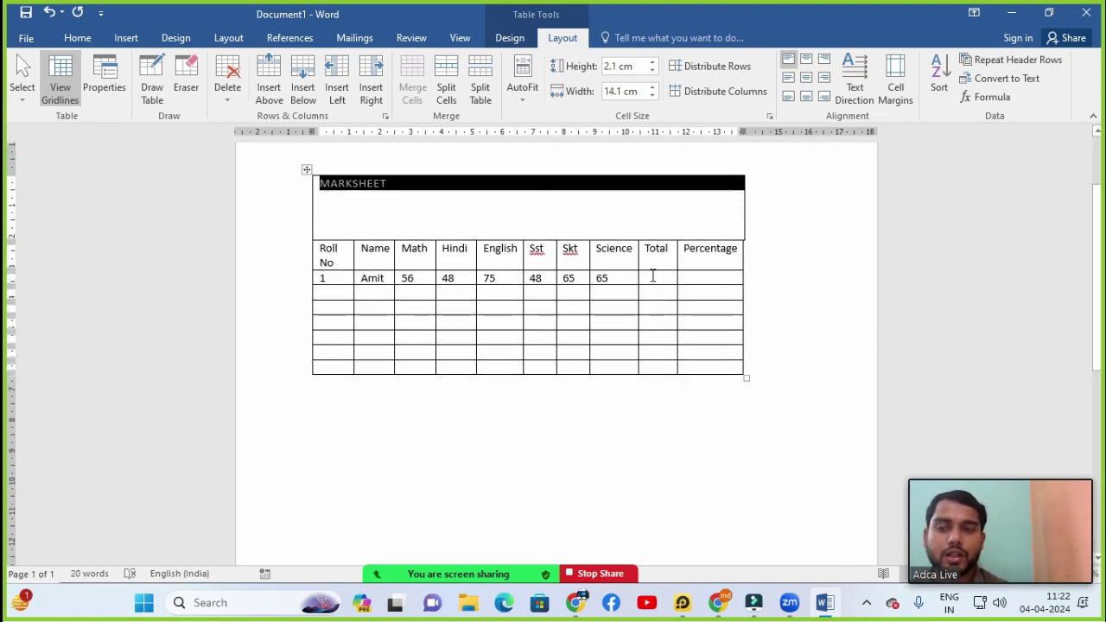
pyautogui.moveTo(653, 276); pyautogui.dragTo(657, 369)
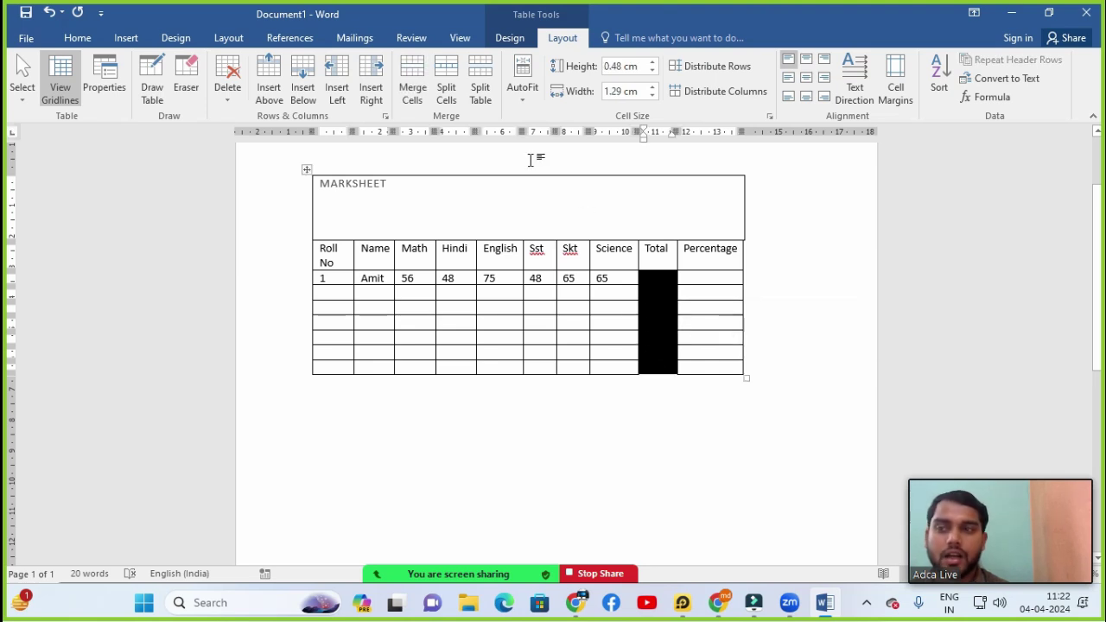
pyautogui.click(423, 77)
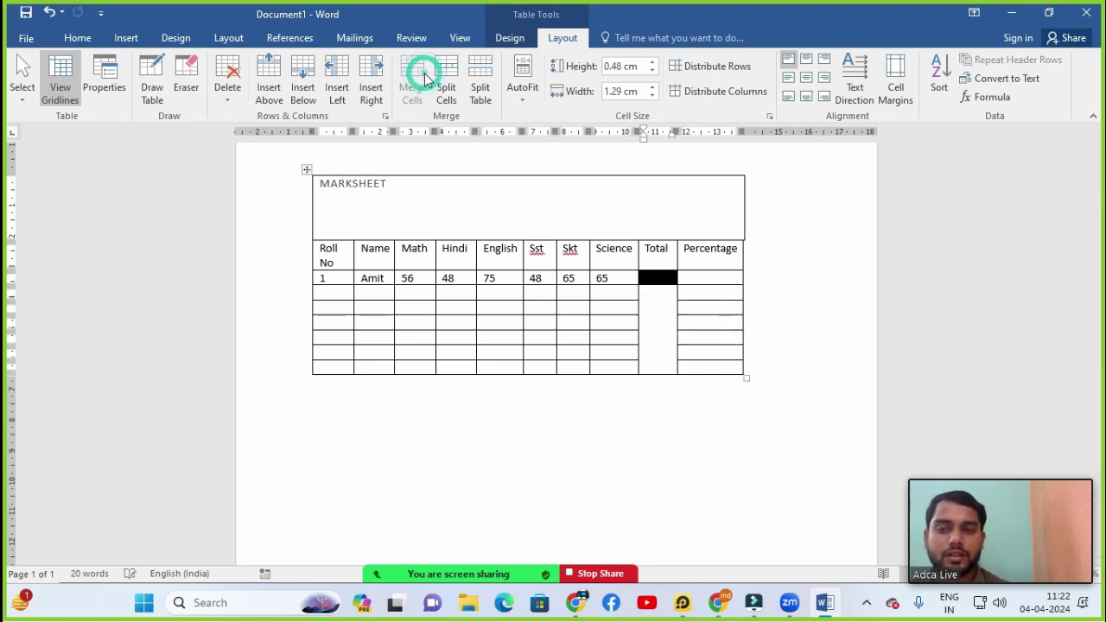
pyautogui.click(655, 316)
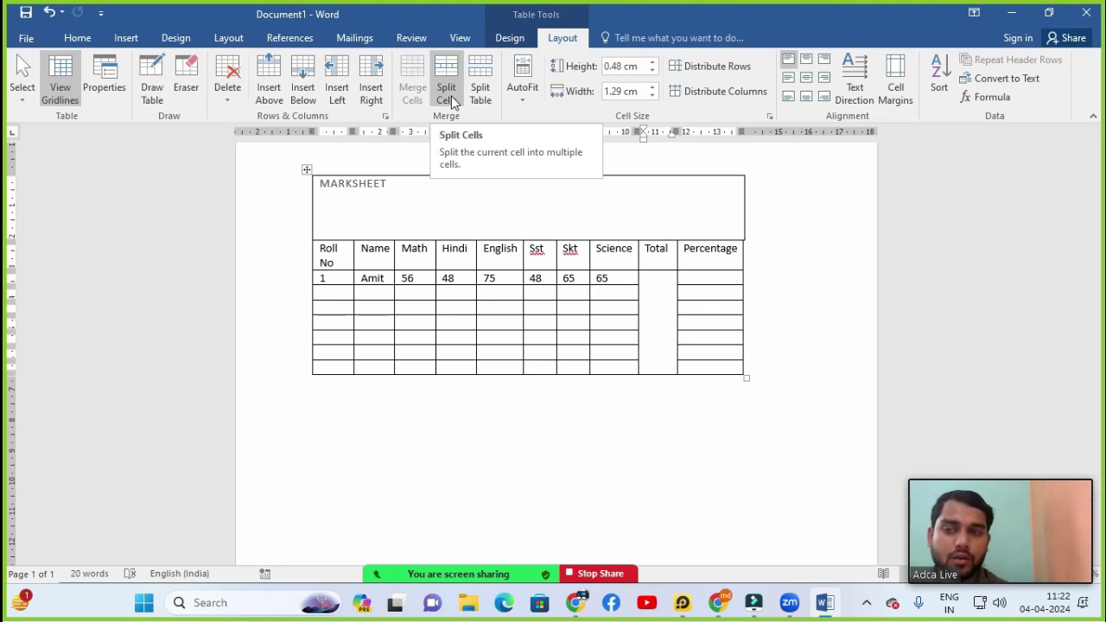
# Delete the MARKSHEET title text from the large merged cell above the subject headings.
pyautogui.click(526, 198)
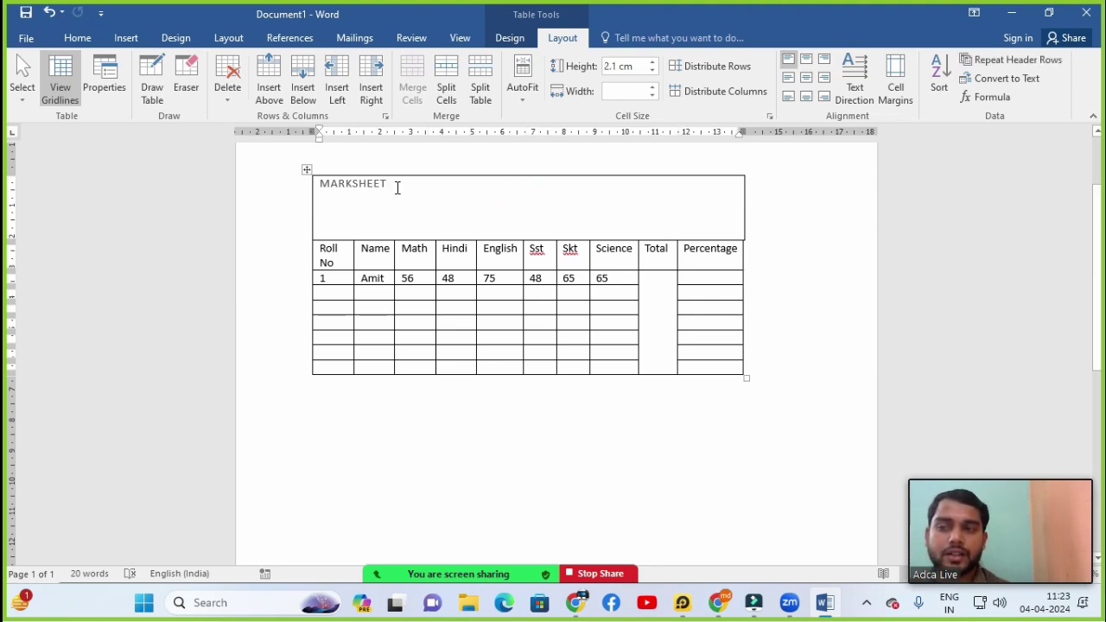
pyautogui.moveTo(395, 186); pyautogui.dragTo(320, 189)
pyautogui.press('BackSpace')
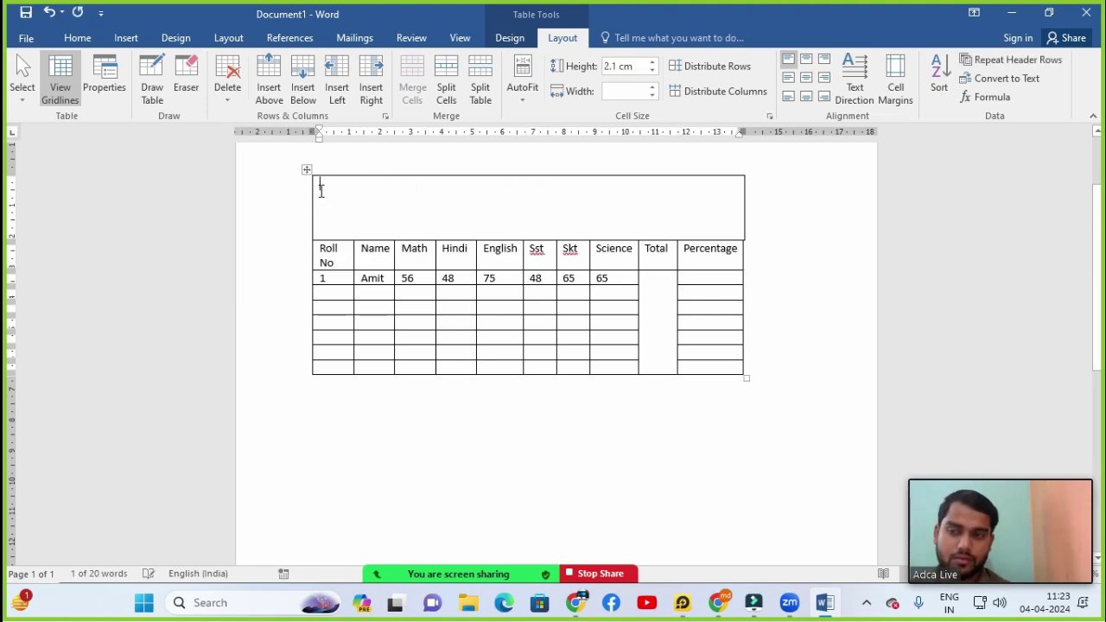
pyautogui.click(418, 185)
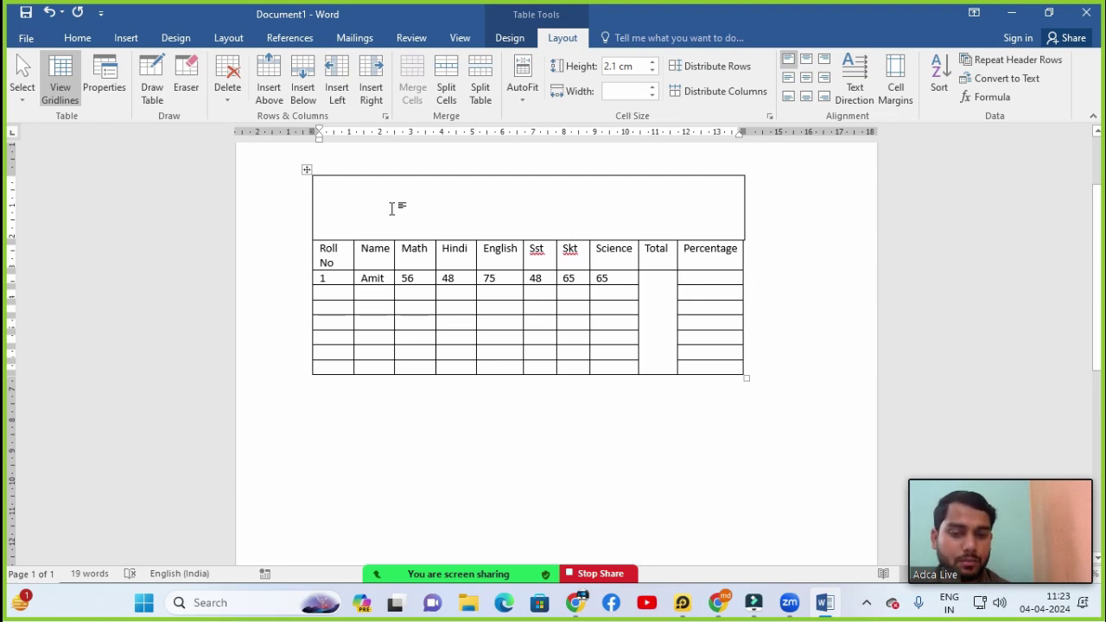
# Split the empty title cell into 2 columns and 2 rows.
pyautogui.click(456, 208)
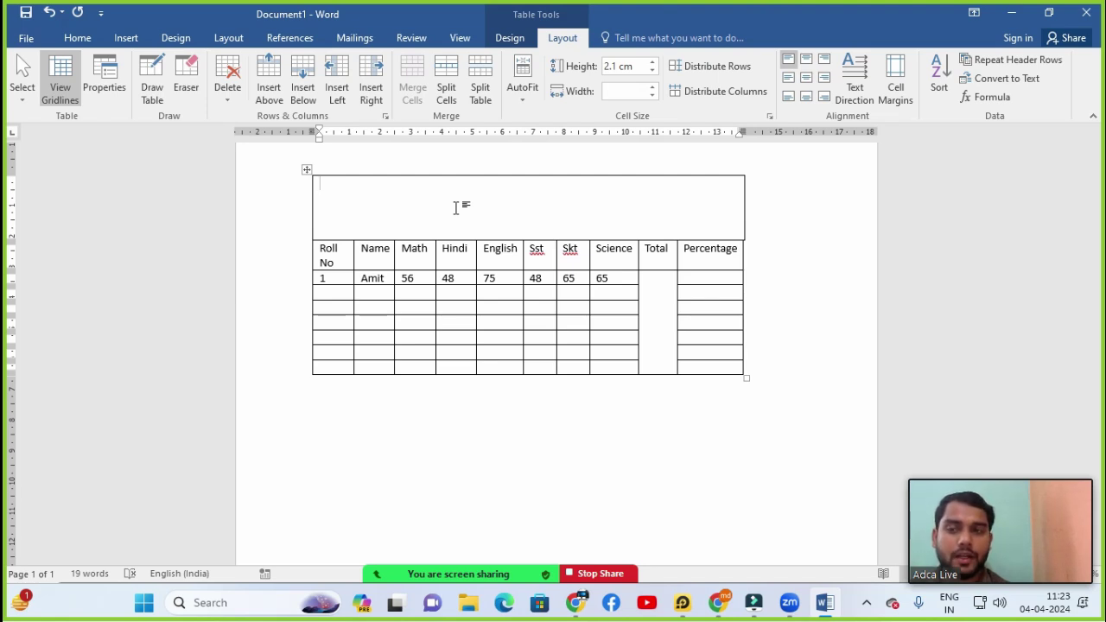
pyautogui.click(450, 90)
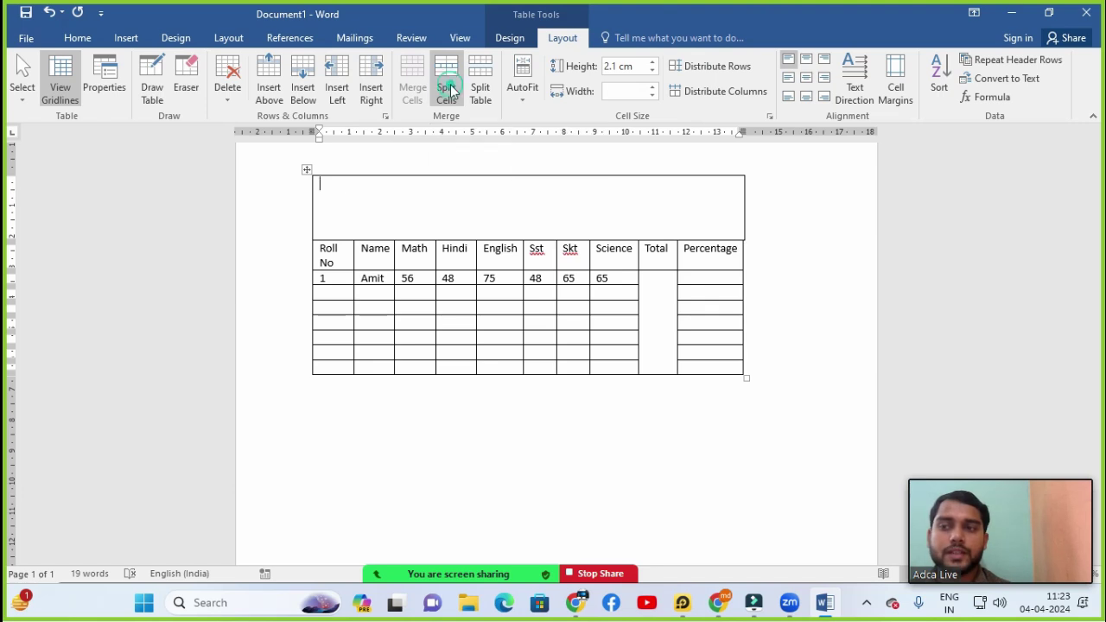
pyautogui.moveTo(631, 185); pyautogui.dragTo(634, 181)
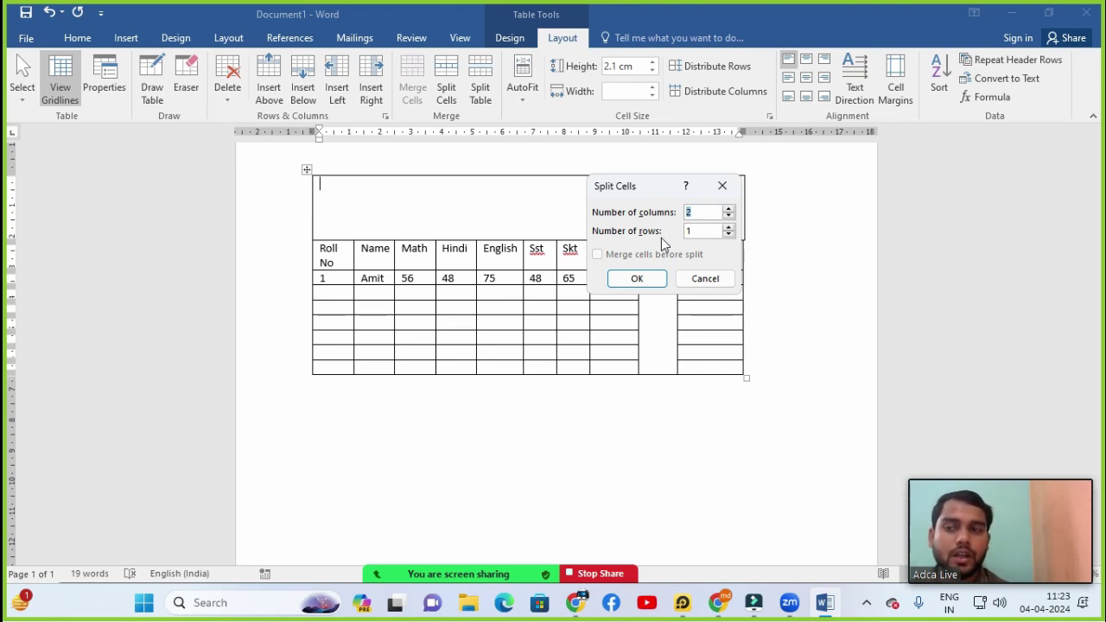
pyautogui.click(695, 212)
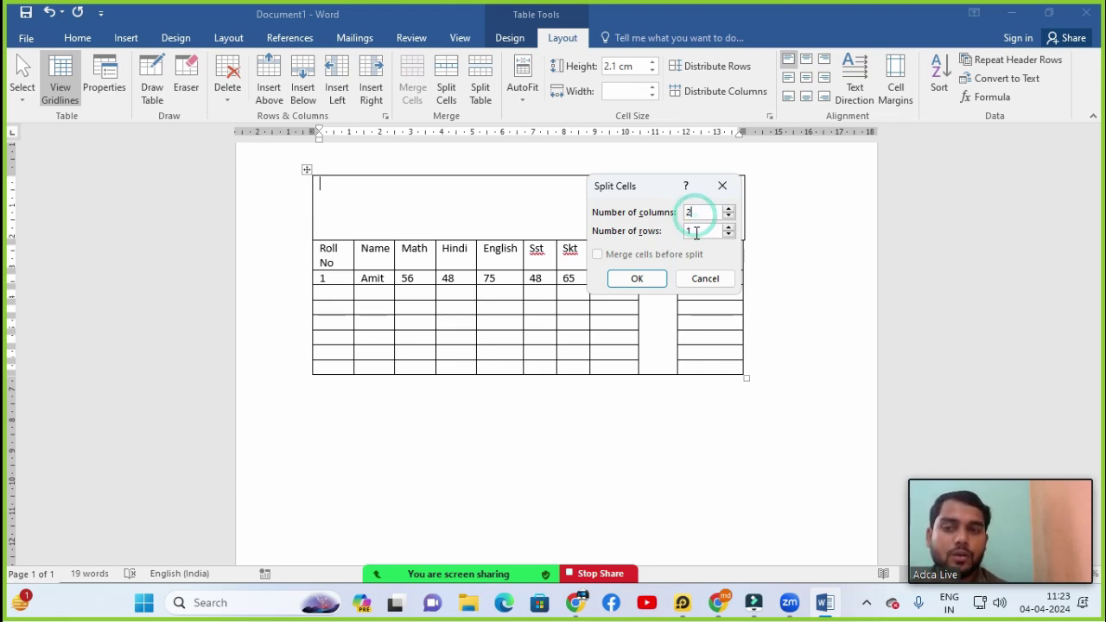
pyautogui.doubleClick(696, 232)
pyautogui.write('2')
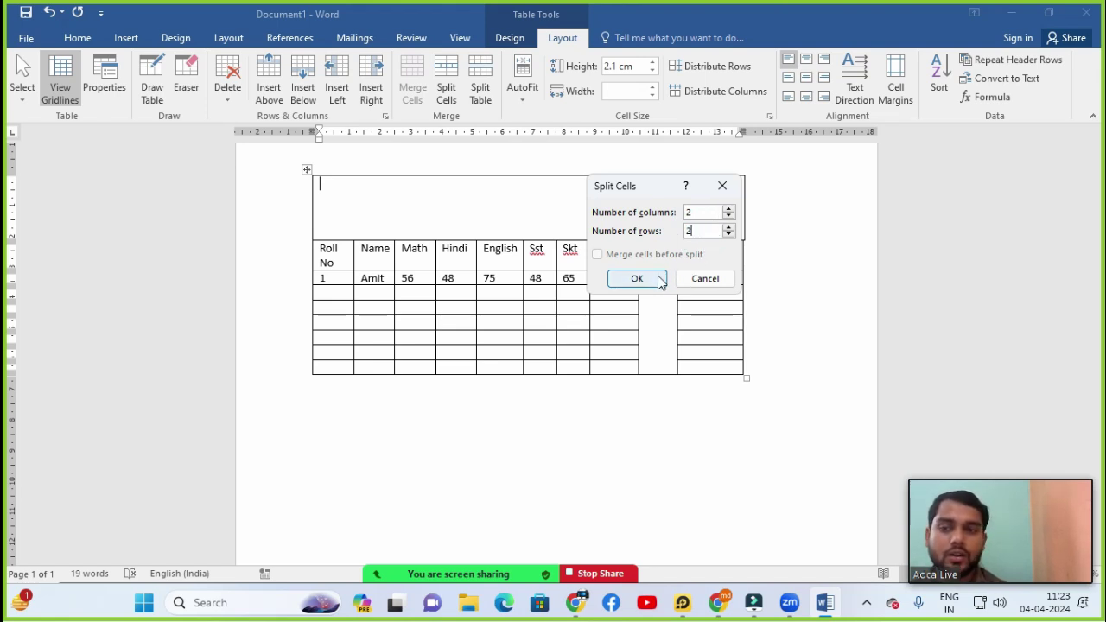
pyautogui.click(660, 282)
pyautogui.click(582, 228)
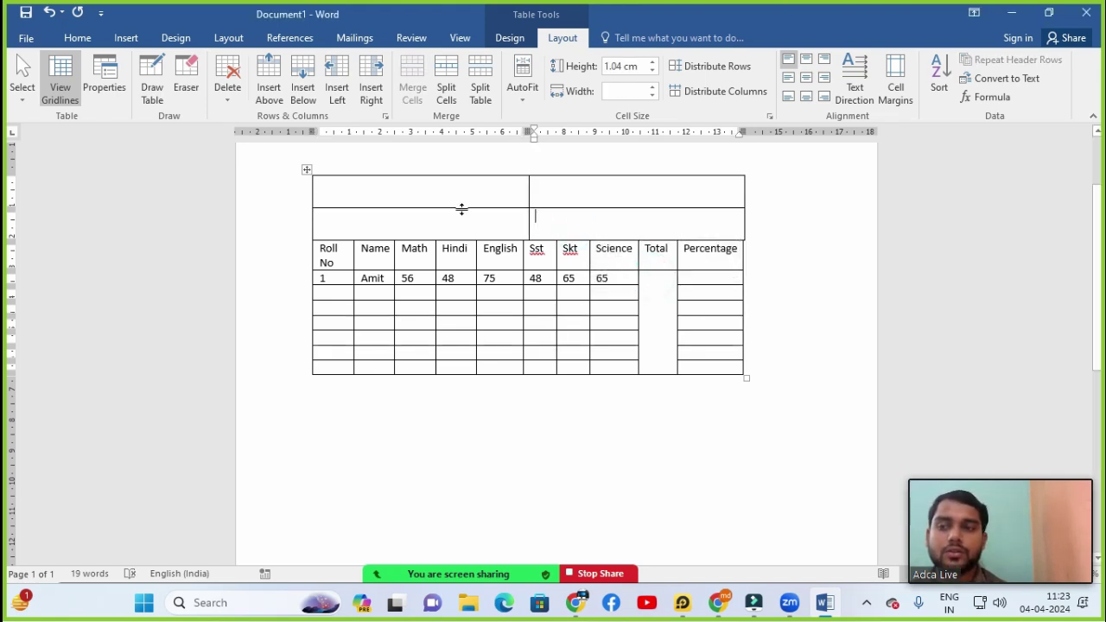
# Split the upper-right cell of the title area into 3 columns and 3 rows.
pyautogui.click(563, 185)
pyautogui.moveTo(529, 169)
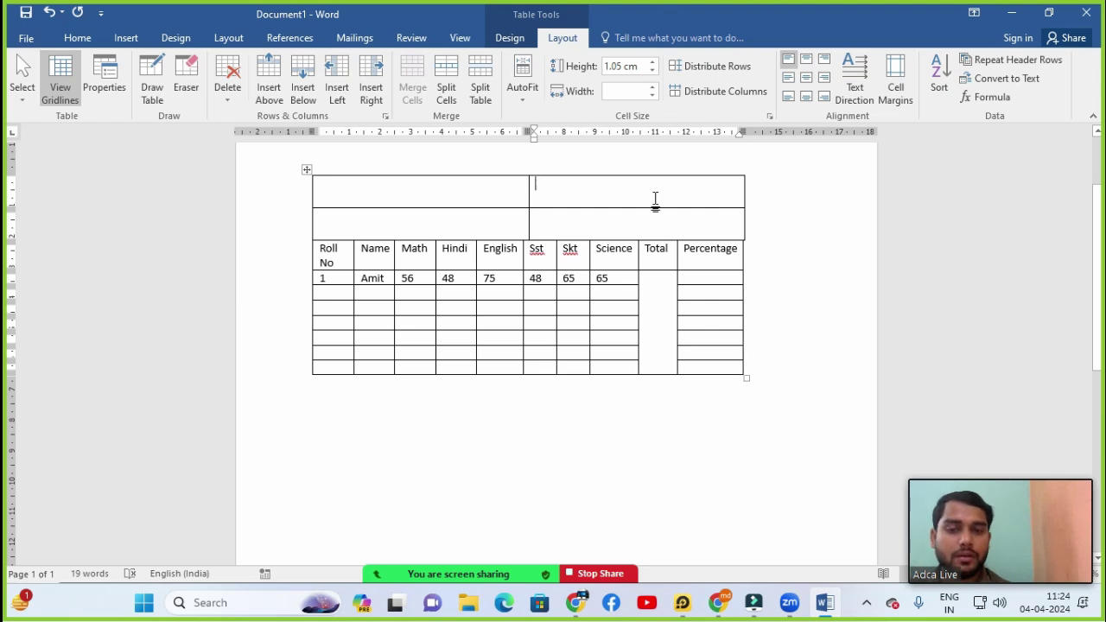
pyautogui.click(447, 82)
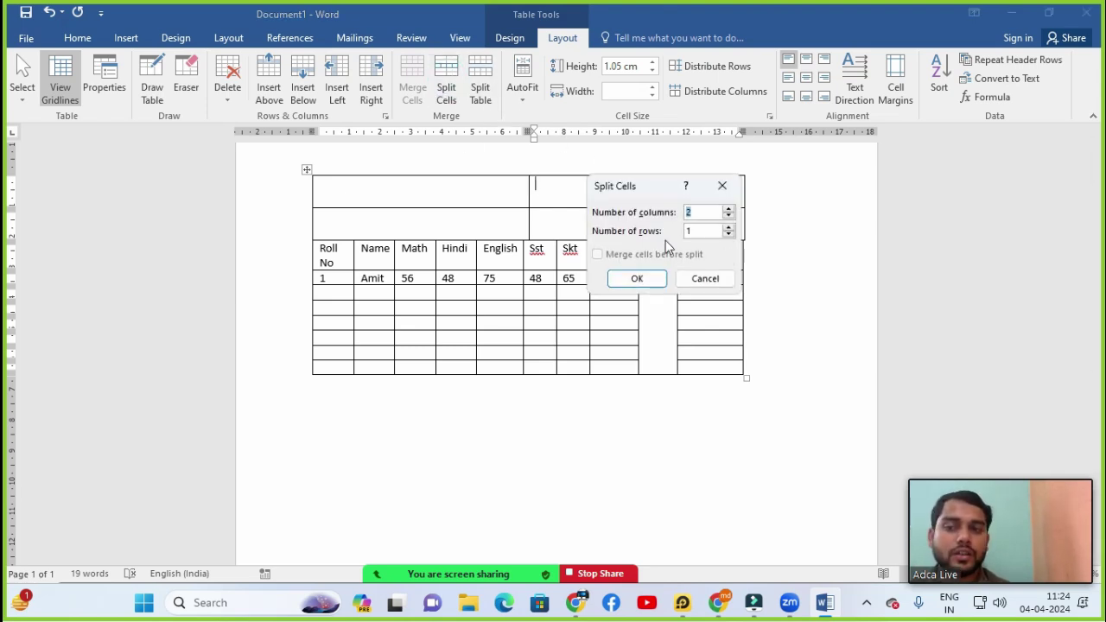
pyautogui.write('3')
pyautogui.press('Tab')
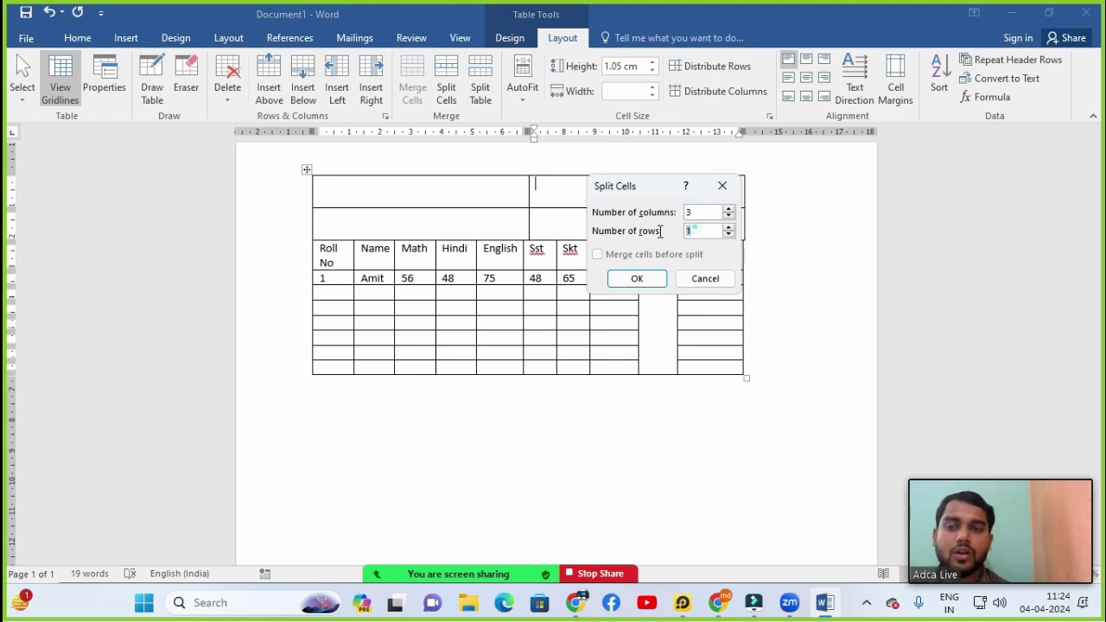
pyautogui.write('3')
pyautogui.click(637, 279)
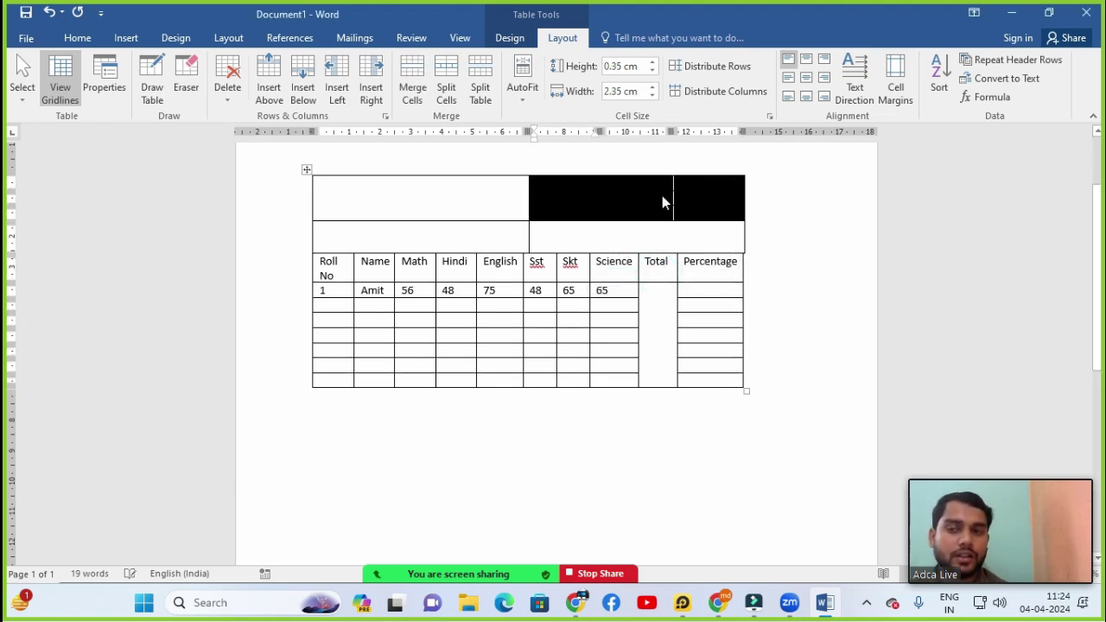
pyautogui.click(654, 201)
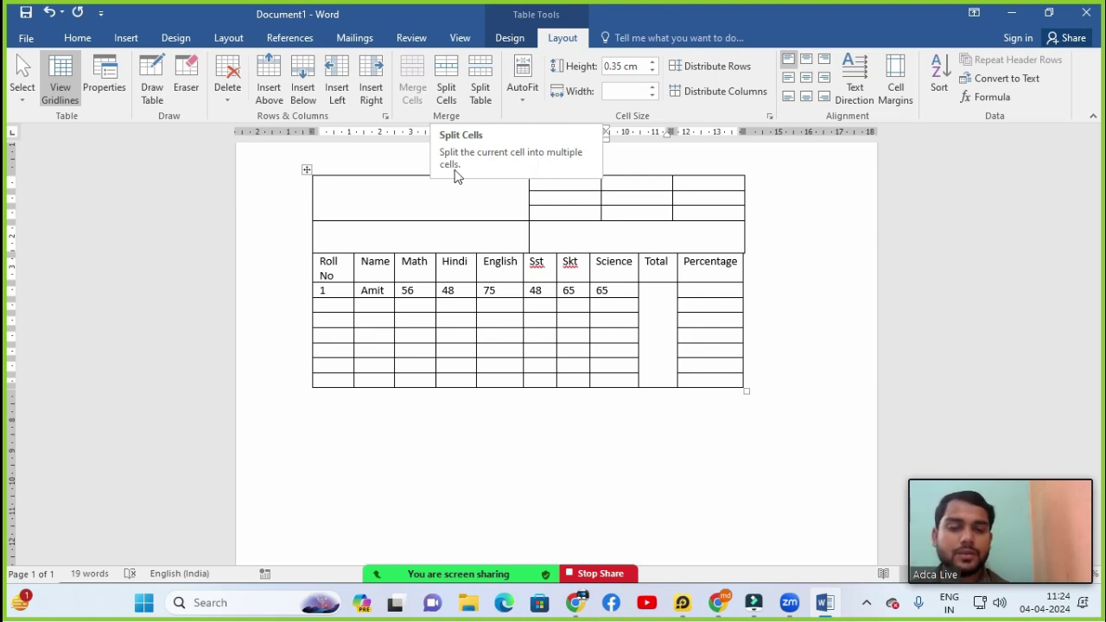
# Try to split the marksheet table at the subject headings row.
pyautogui.click(464, 206)
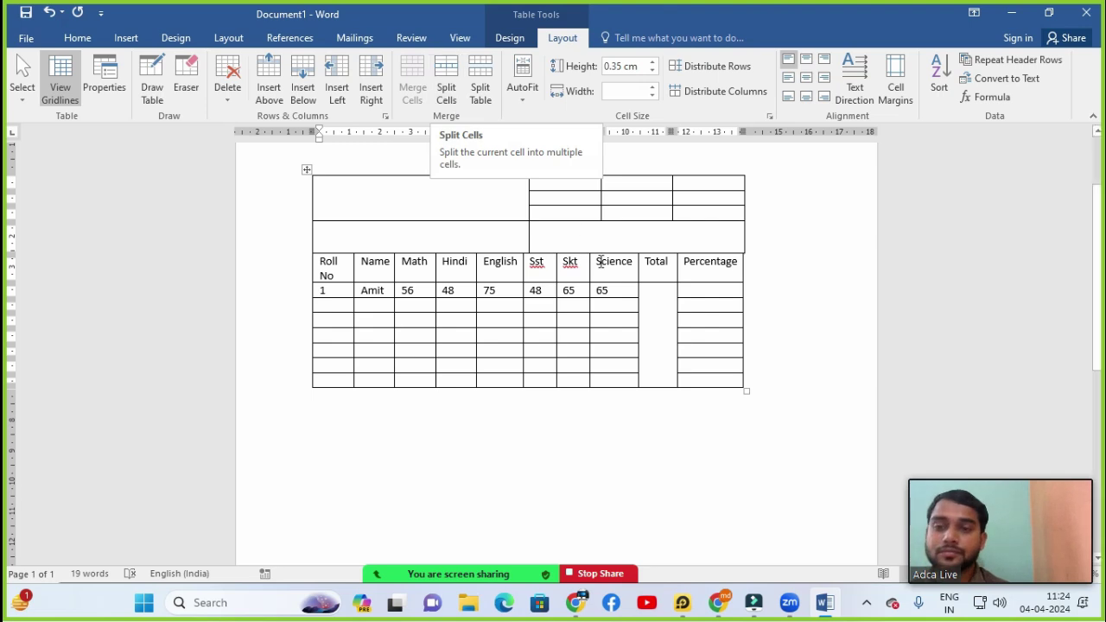
pyautogui.click(651, 313)
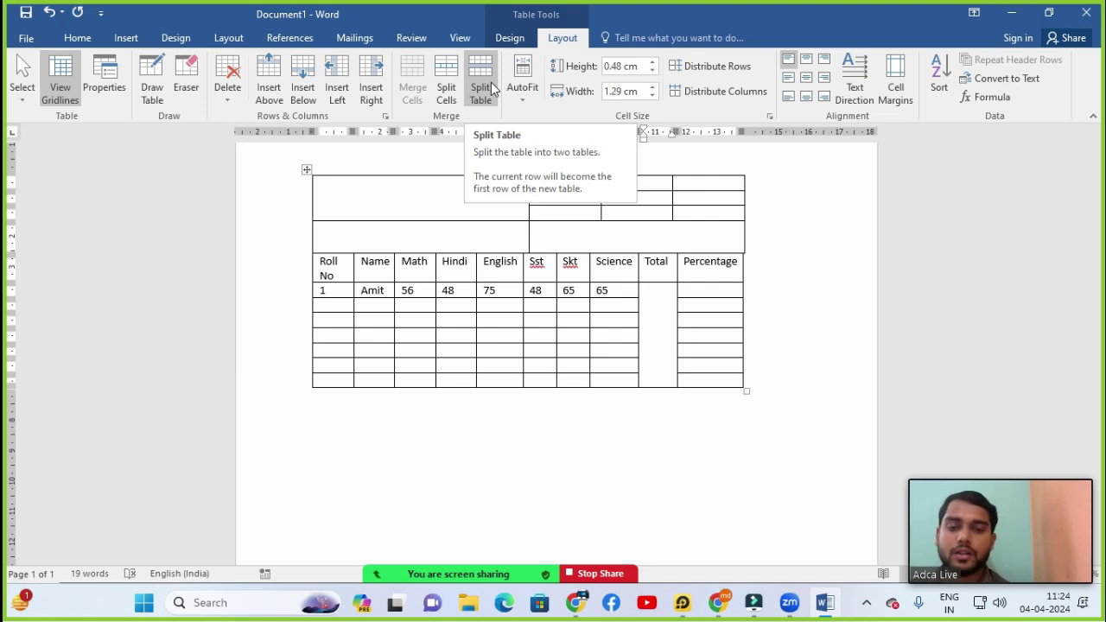
pyautogui.click(498, 273)
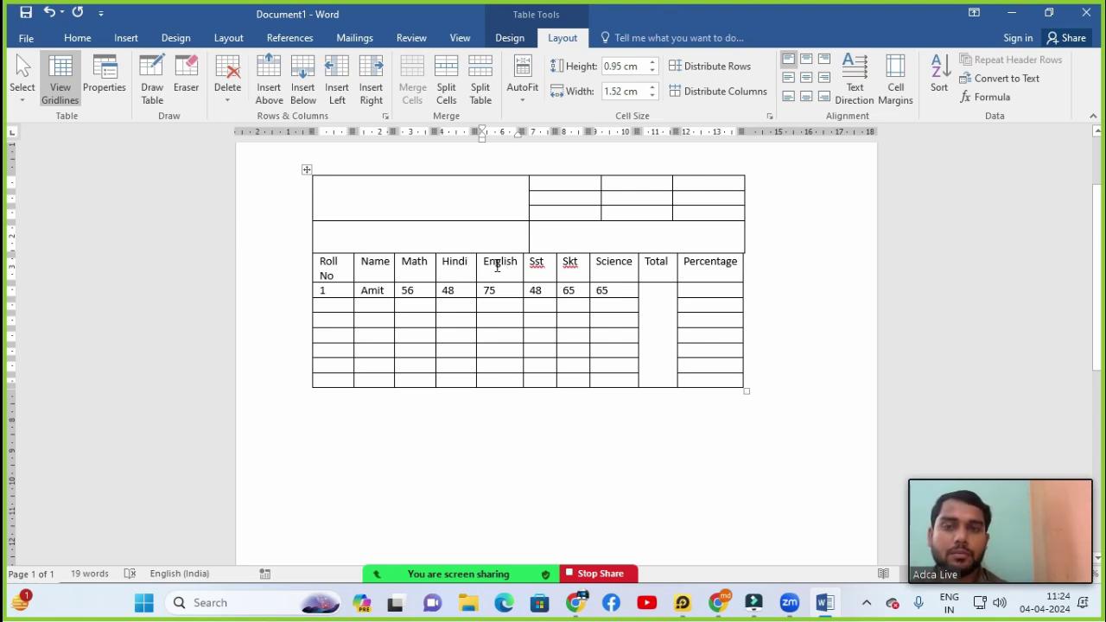
pyautogui.click(484, 77)
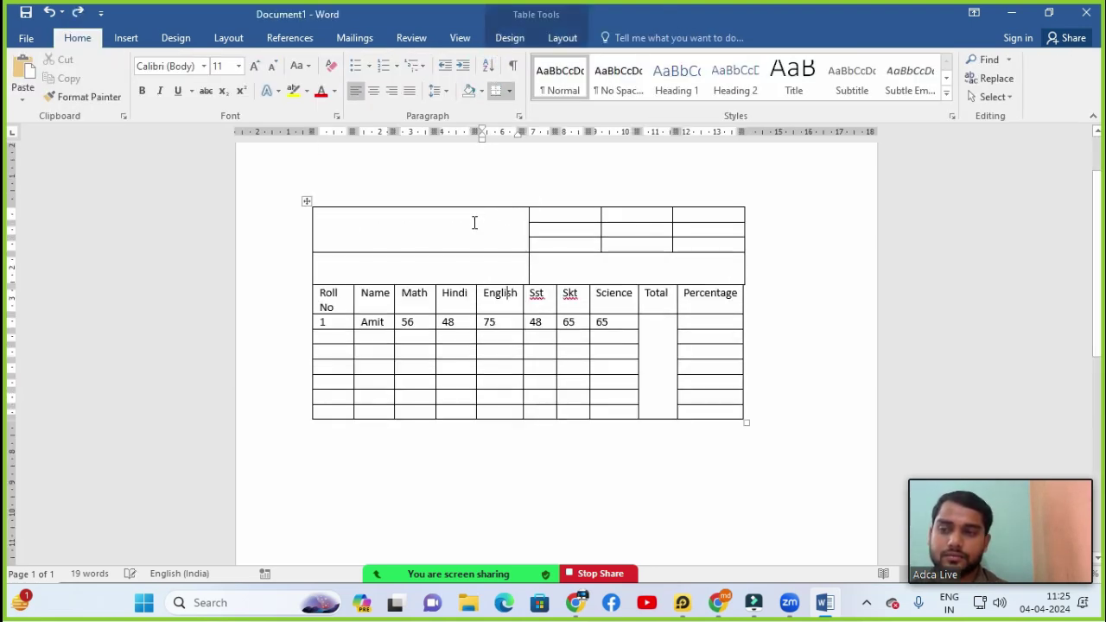
# Delete the entire marksheet table and its contents so the document is blank.
pyautogui.click(307, 201)
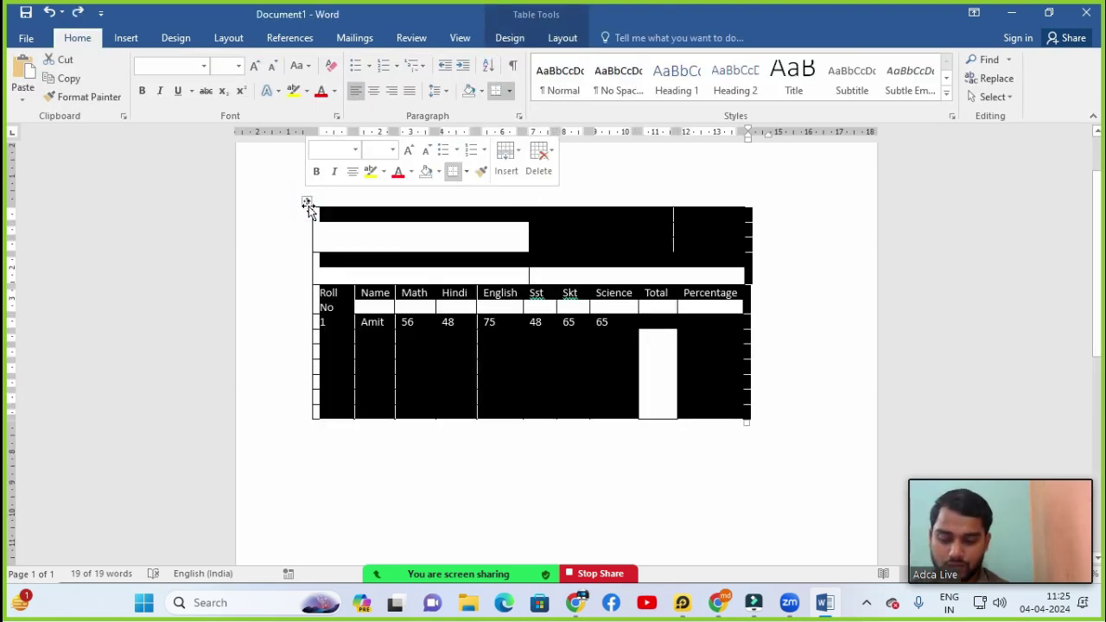
pyautogui.press('Delete')
pyautogui.hotkey('ctrl', 'a')
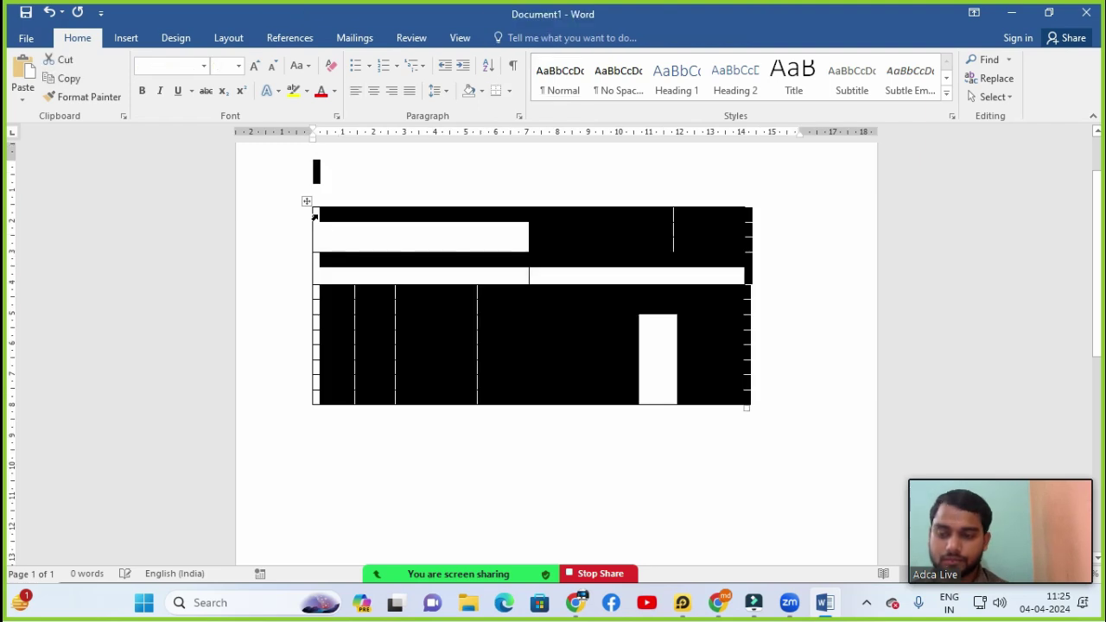
pyautogui.press('BackSpace')
# Insert a table with 10 columns and 7 rows and move it lower on the page.
pyautogui.click(128, 41)
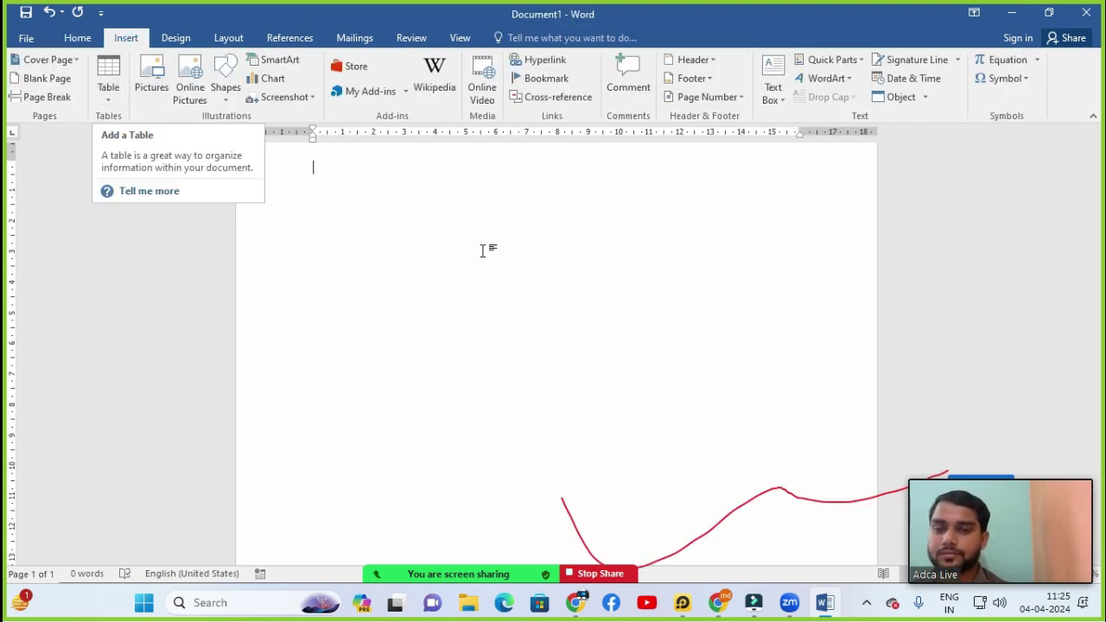
pyautogui.click(109, 79)
pyautogui.click(245, 230)
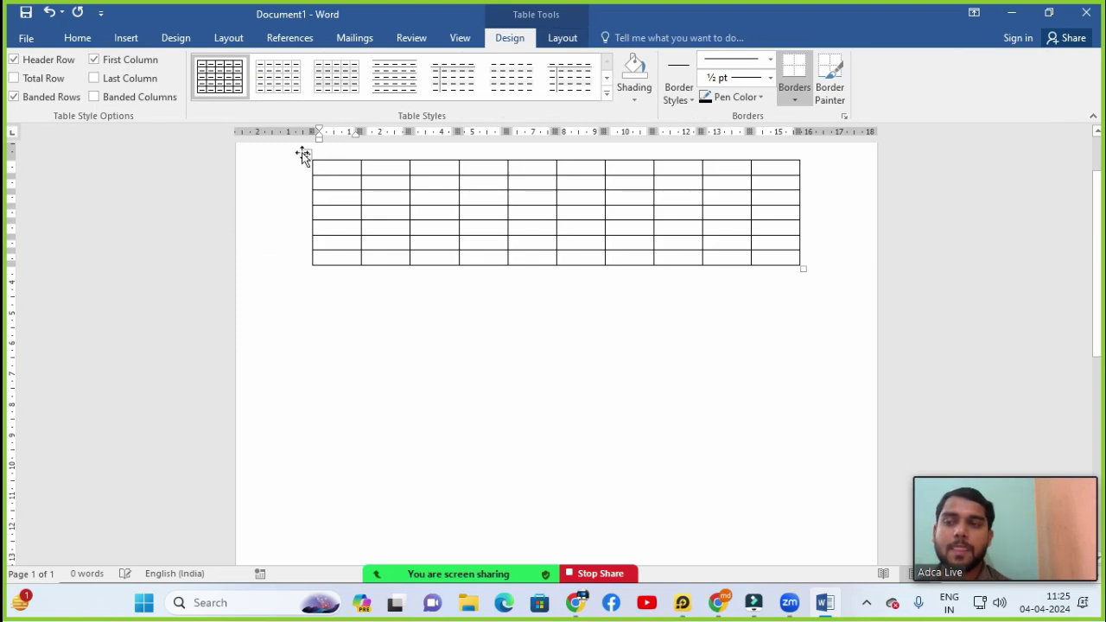
pyautogui.moveTo(304, 154); pyautogui.dragTo(305, 232)
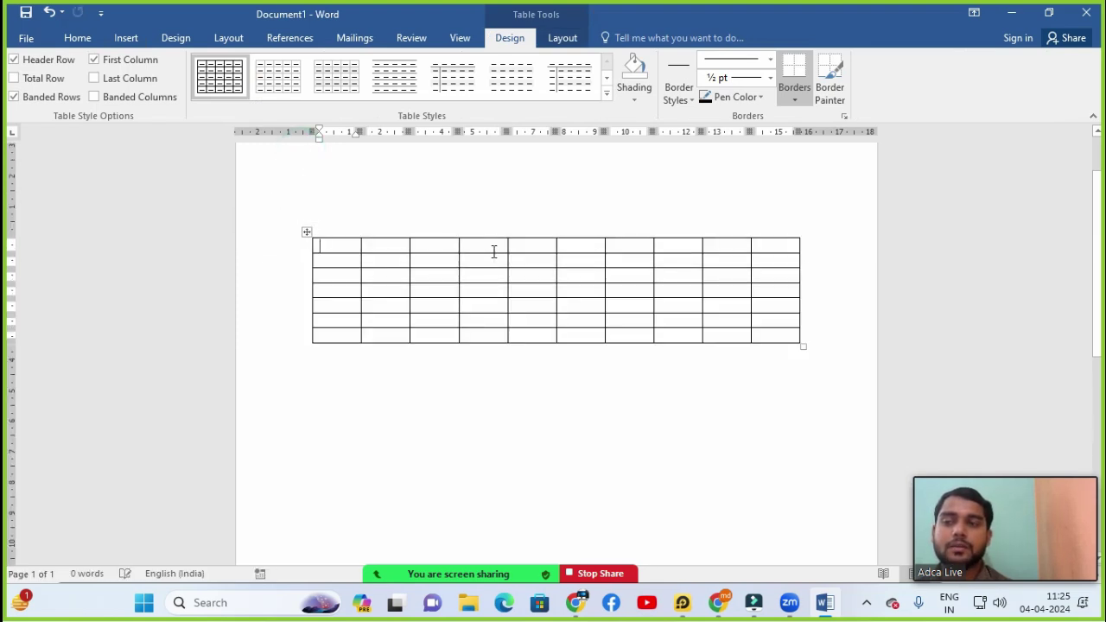
# Split the new table into a five-row table and a two-row table.
pyautogui.click(524, 288)
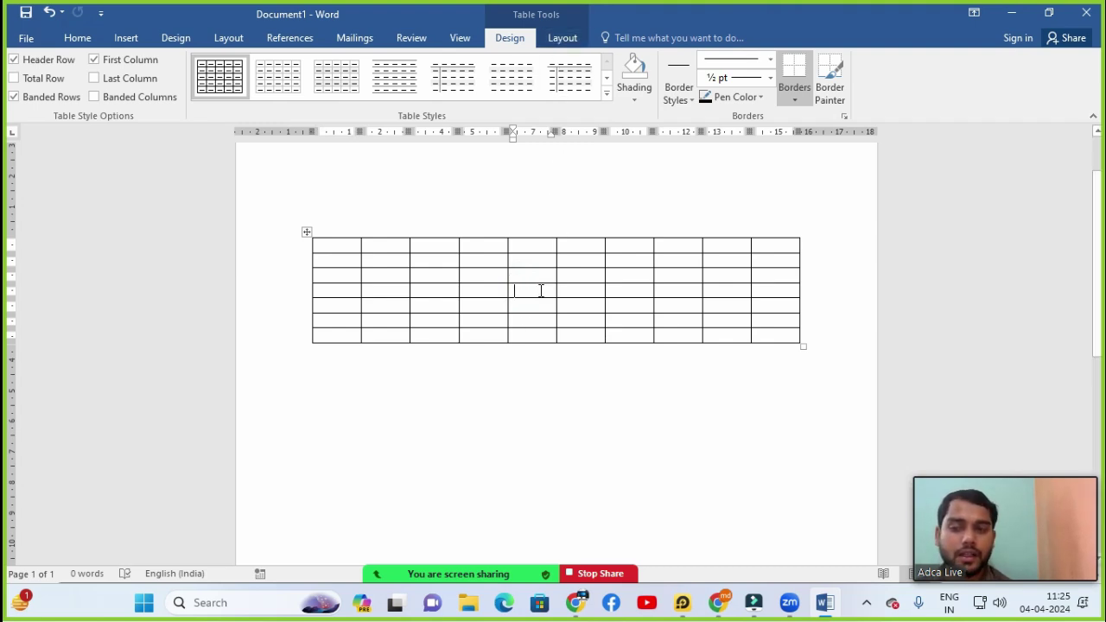
pyautogui.click(563, 40)
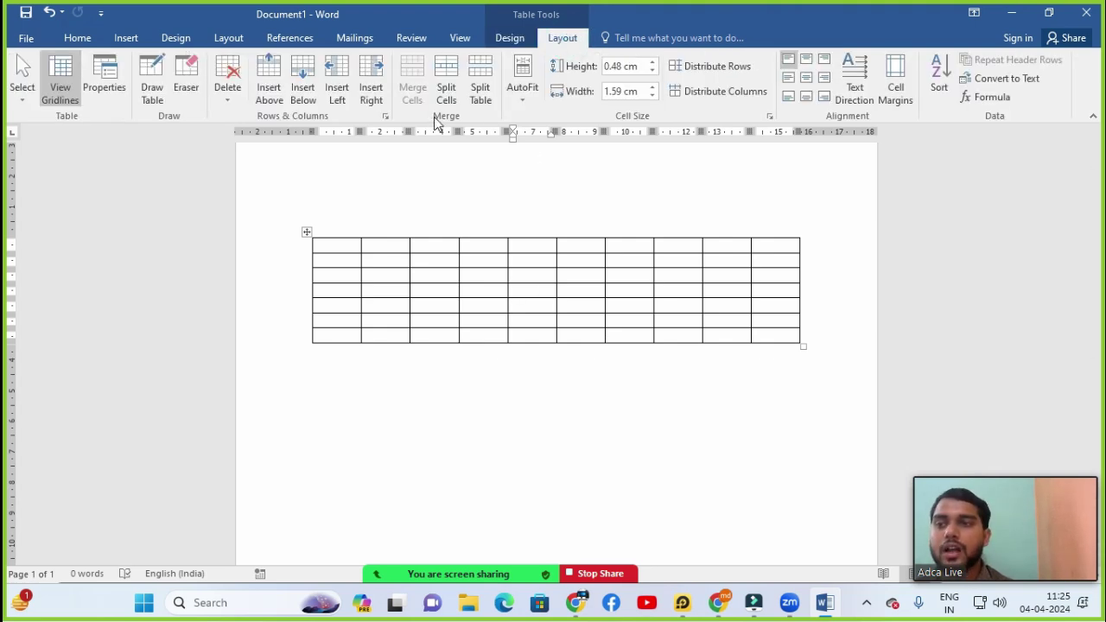
pyautogui.click(480, 90)
# Split the five-row table at its third row and move the detached three rows below the two-row table.
pyautogui.click(781, 253)
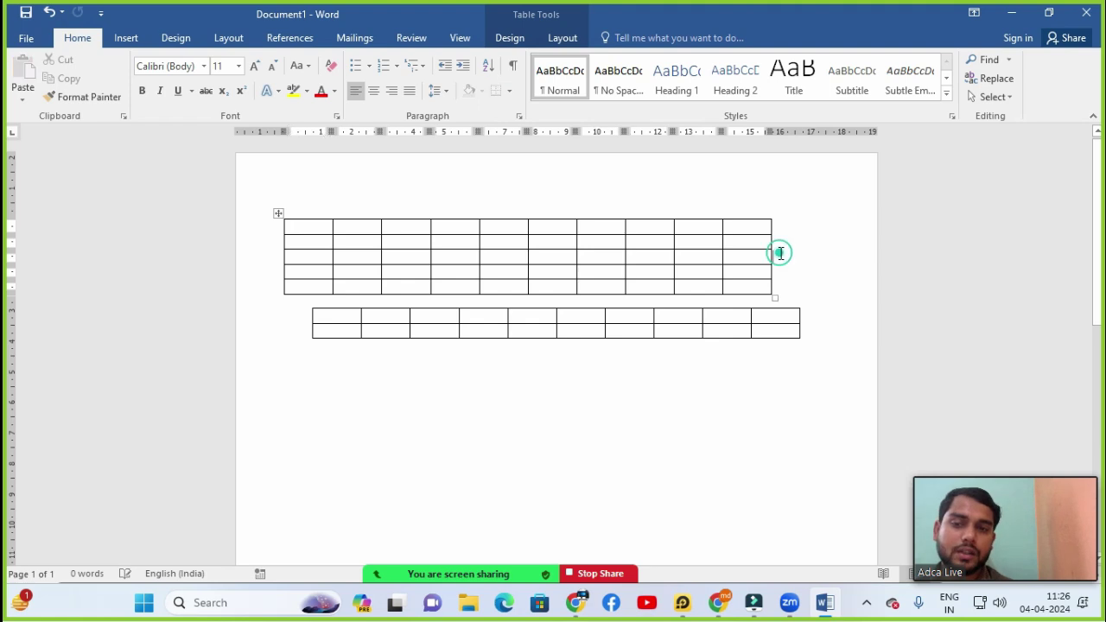
pyautogui.click(562, 38)
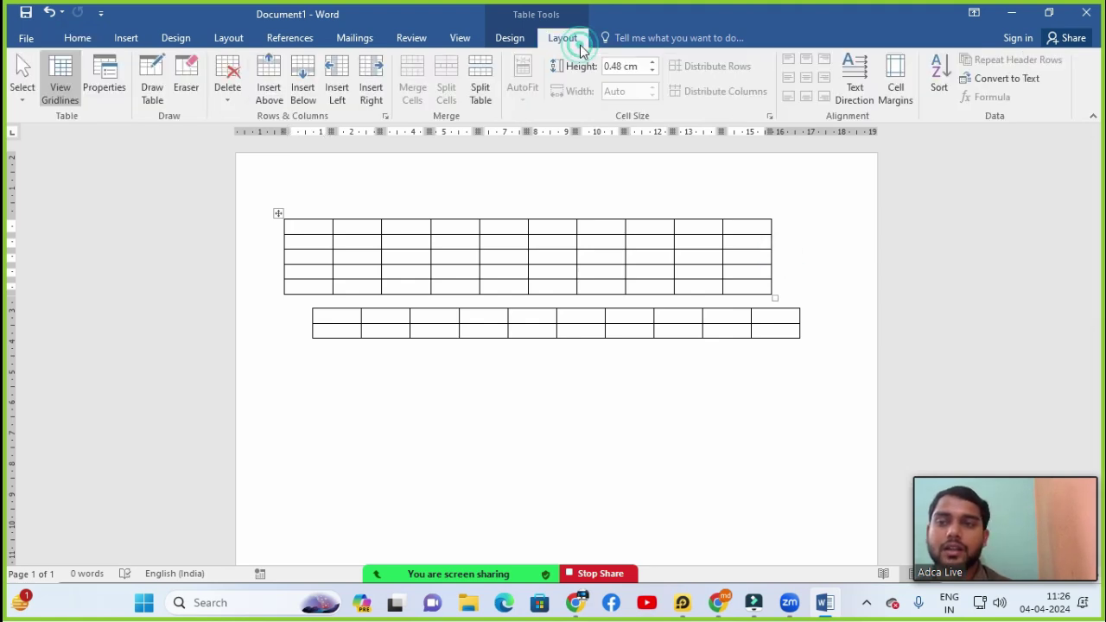
pyautogui.click(482, 88)
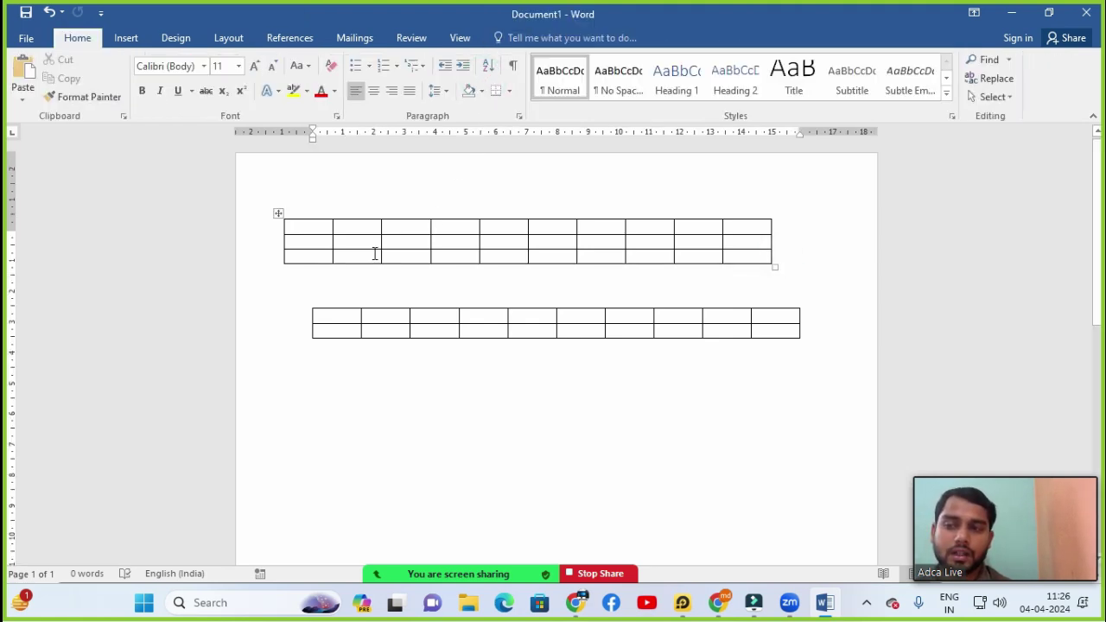
pyautogui.moveTo(279, 212); pyautogui.dragTo(273, 358)
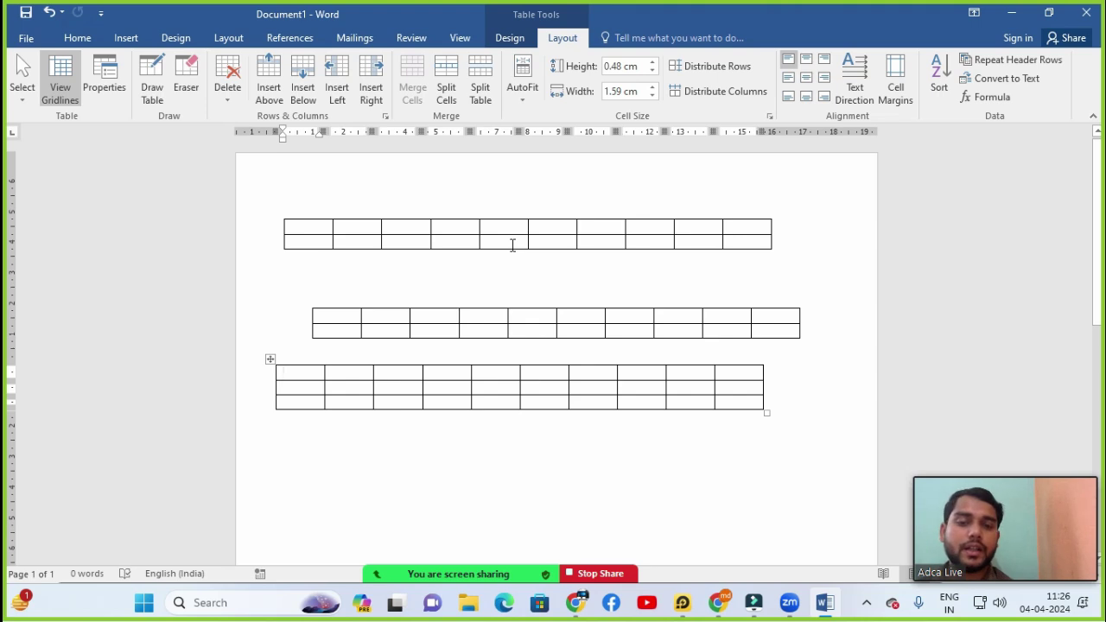
# Split the three-row table at its second row and move the detached two rows further down the page.
pyautogui.click(767, 385)
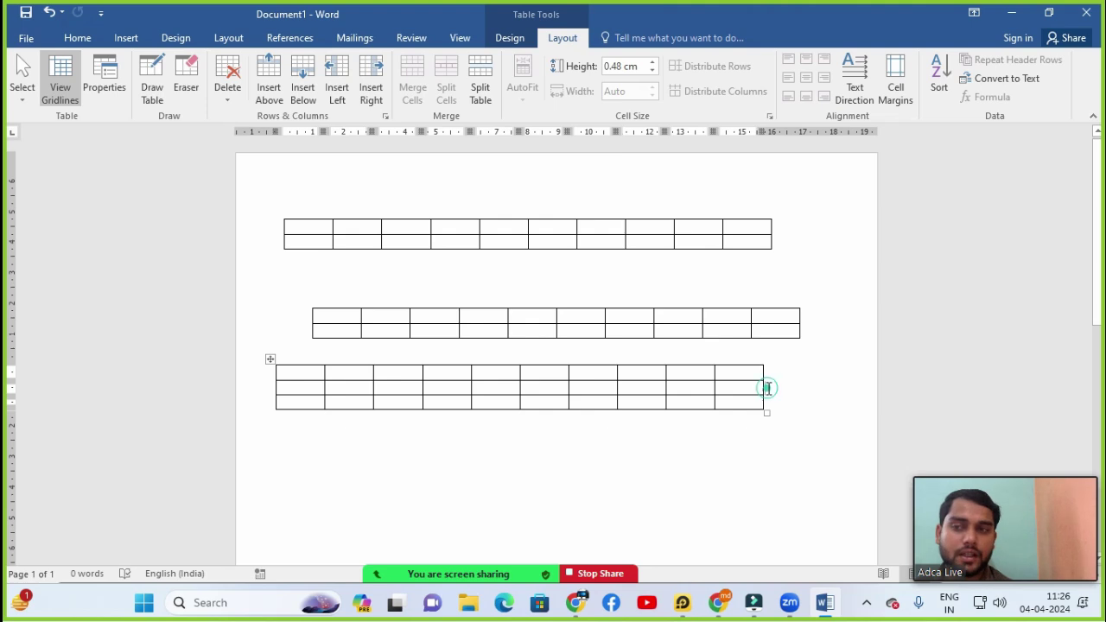
pyautogui.click(492, 101)
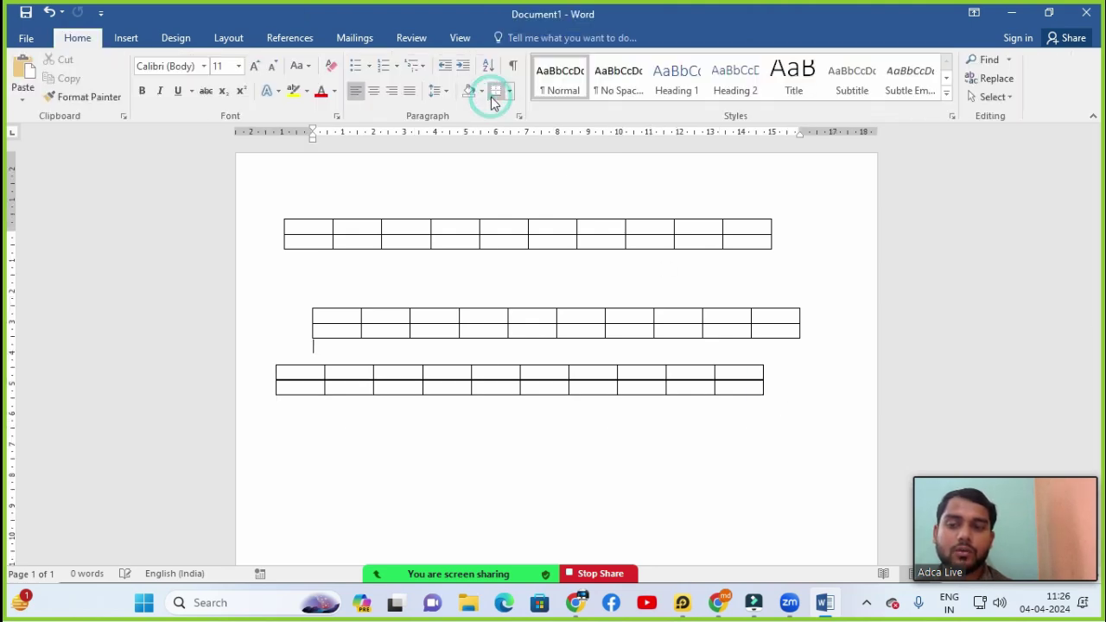
pyautogui.click(268, 359)
pyautogui.moveTo(298, 477); pyautogui.dragTo(306, 493)
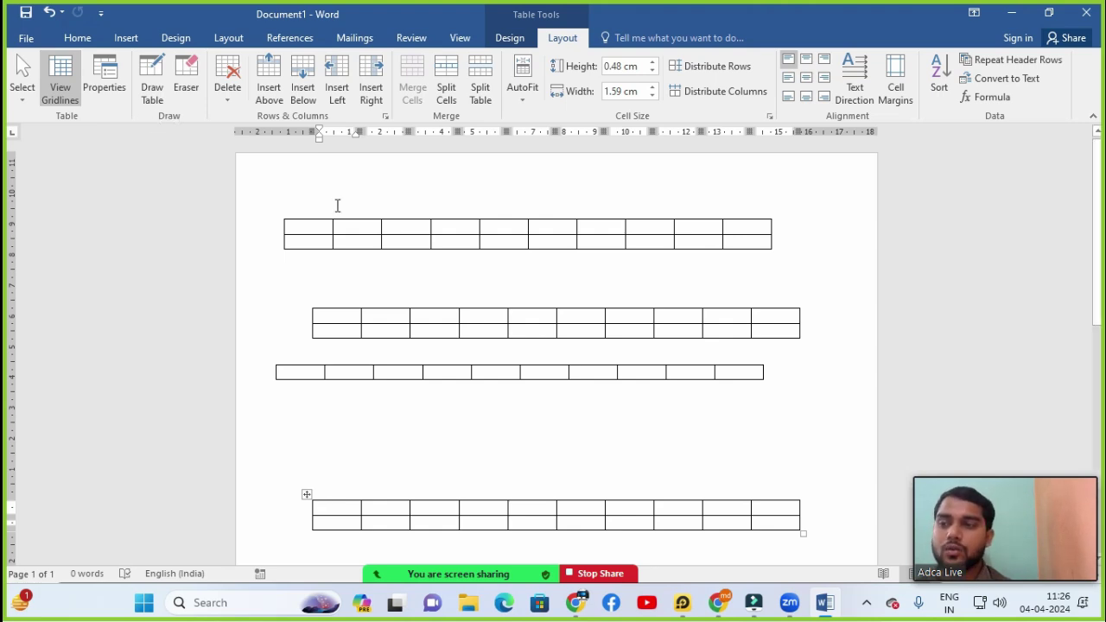
# Delete all the tables from the document and insert a new table with 10 columns and 6 rows.
pyautogui.hotkey('ctrl', 'a')
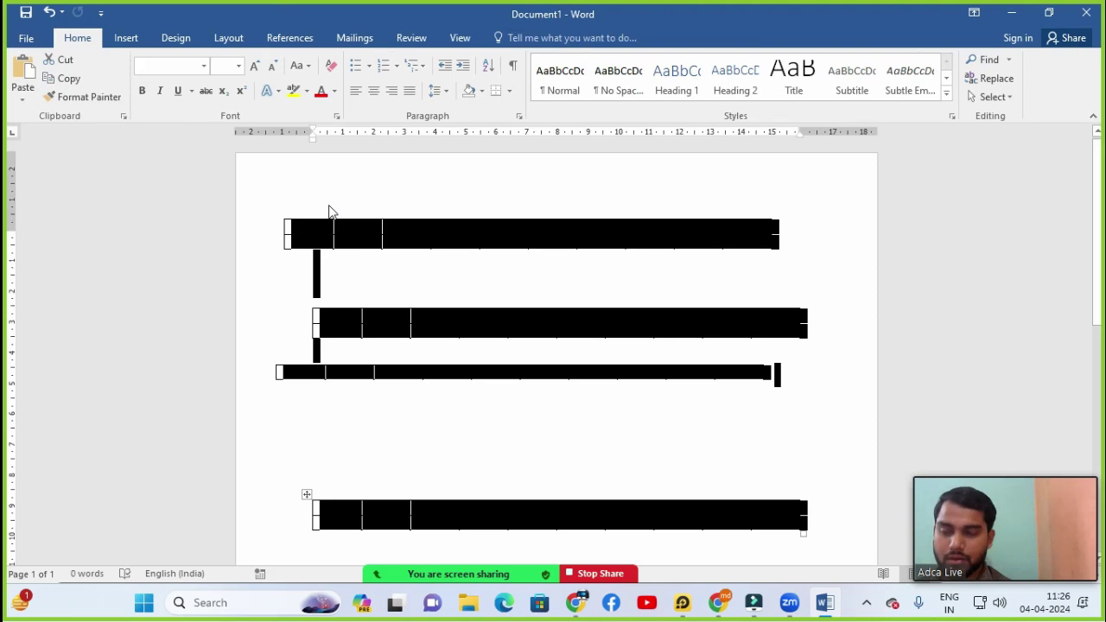
pyautogui.press('Delete')
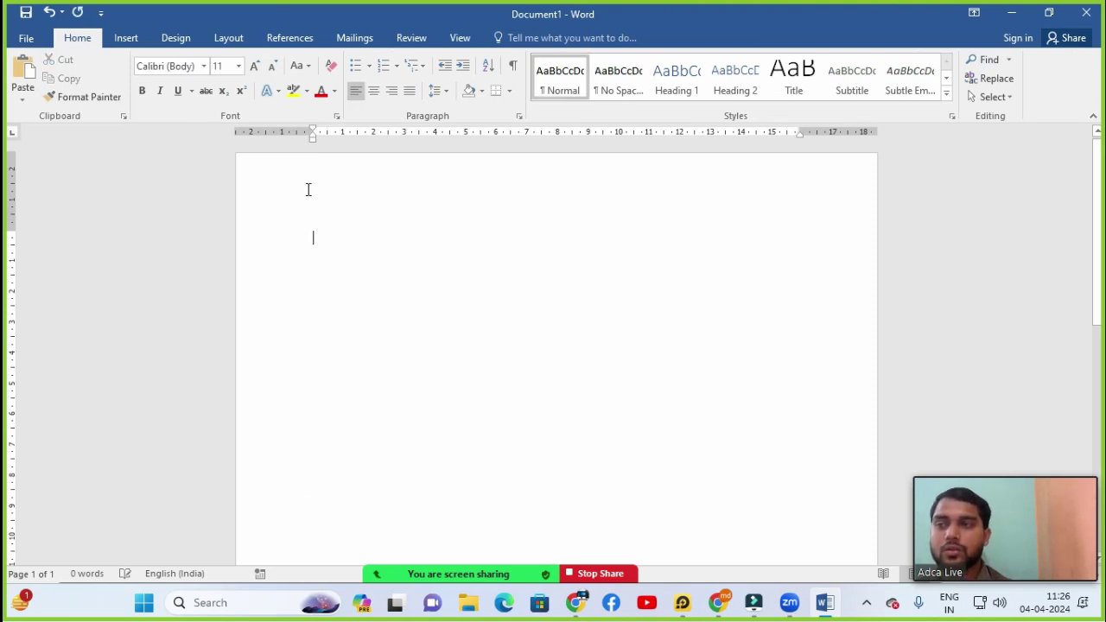
pyautogui.click(125, 38)
pyautogui.click(117, 81)
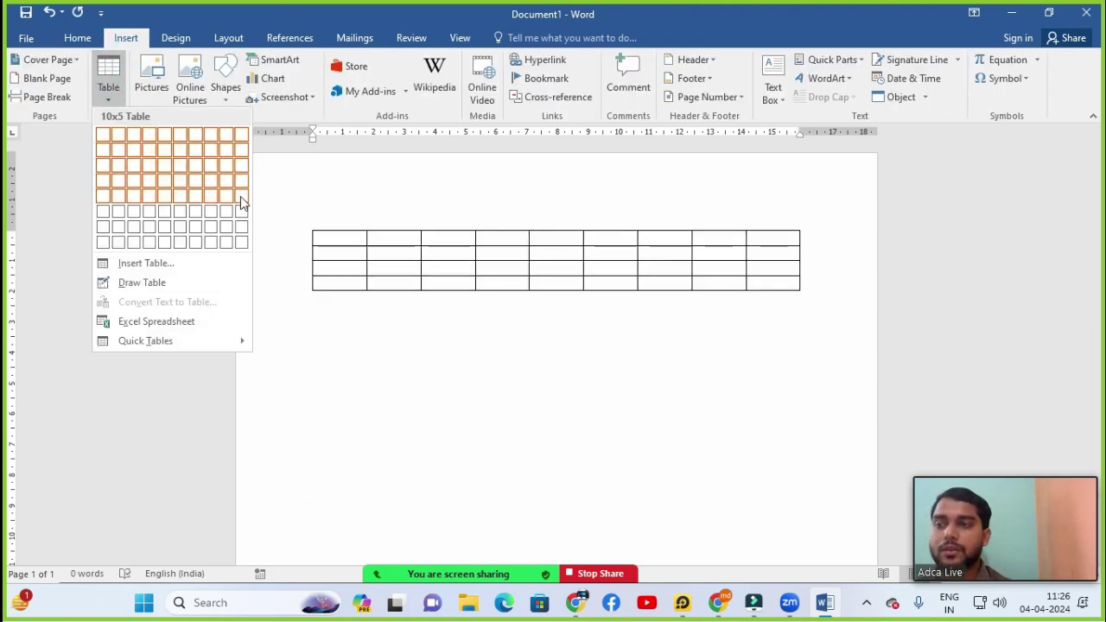
pyautogui.click(241, 208)
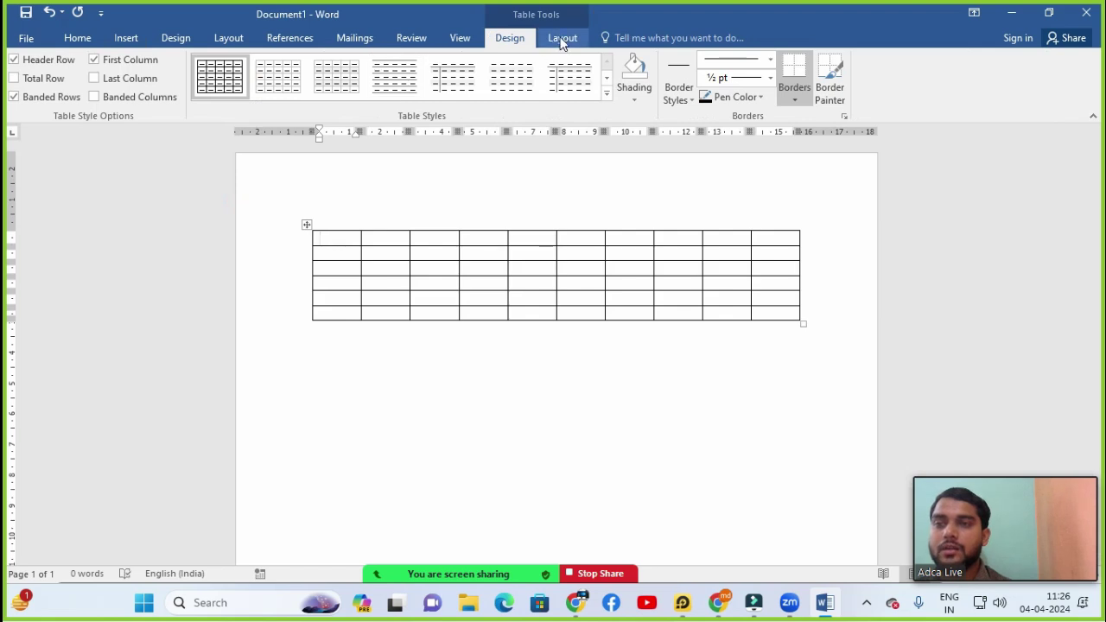
# Draw a table about 8 cm wide and 2.9 cm high below the grid and divide it into three columns.
pyautogui.click(562, 38)
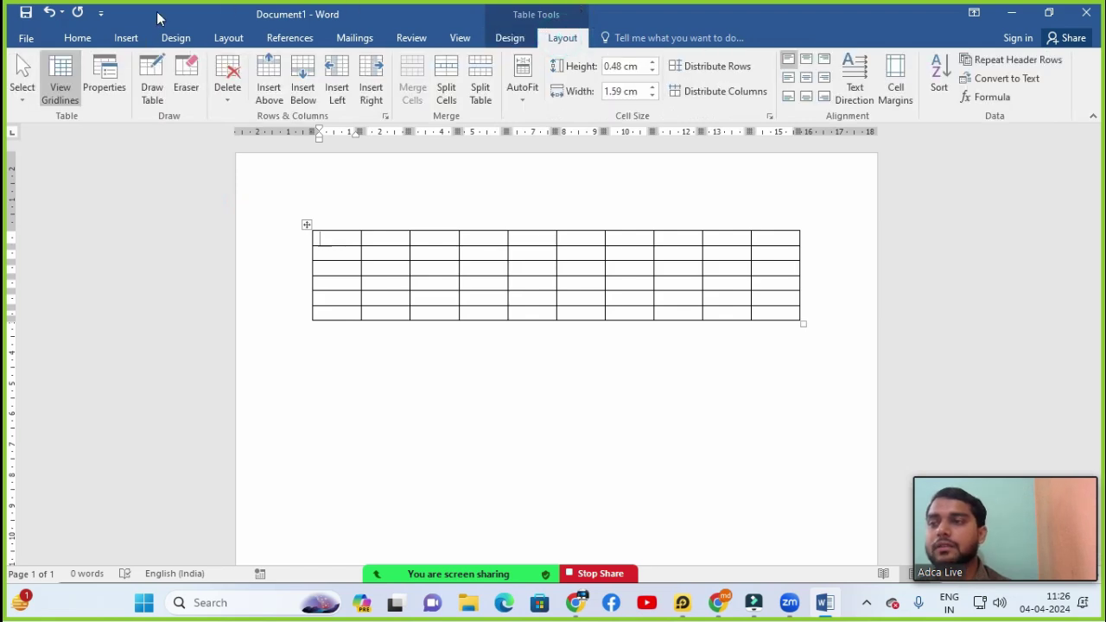
pyautogui.click(153, 82)
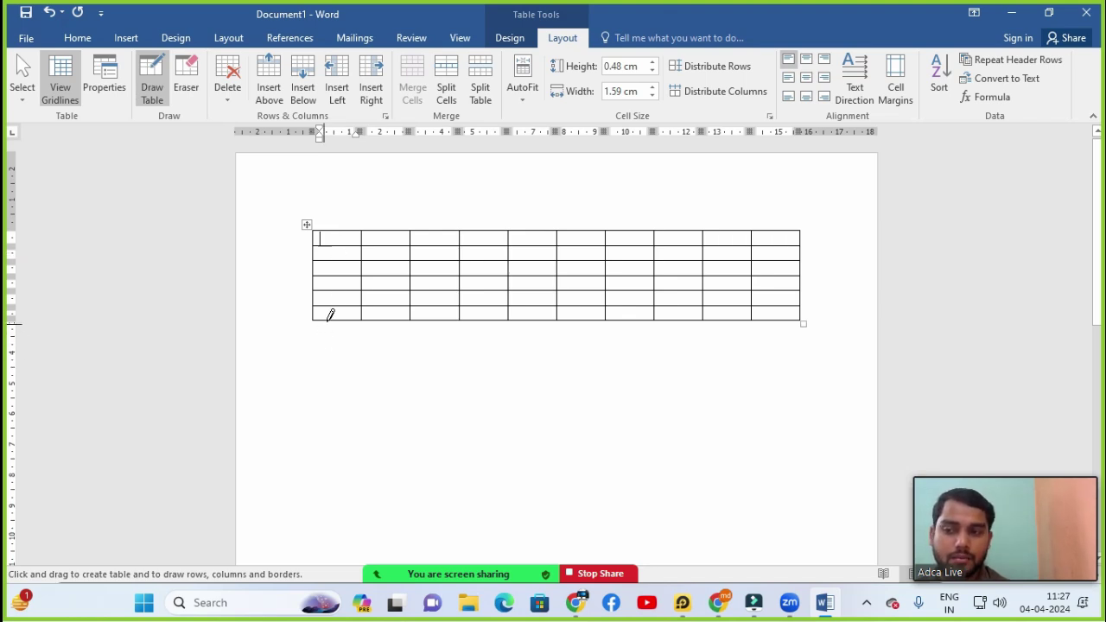
pyautogui.moveTo(344, 368)
pyautogui.mouseDown()
pyautogui.moveTo(433, 420)
pyautogui.moveTo(590, 458)
pyautogui.mouseUp()
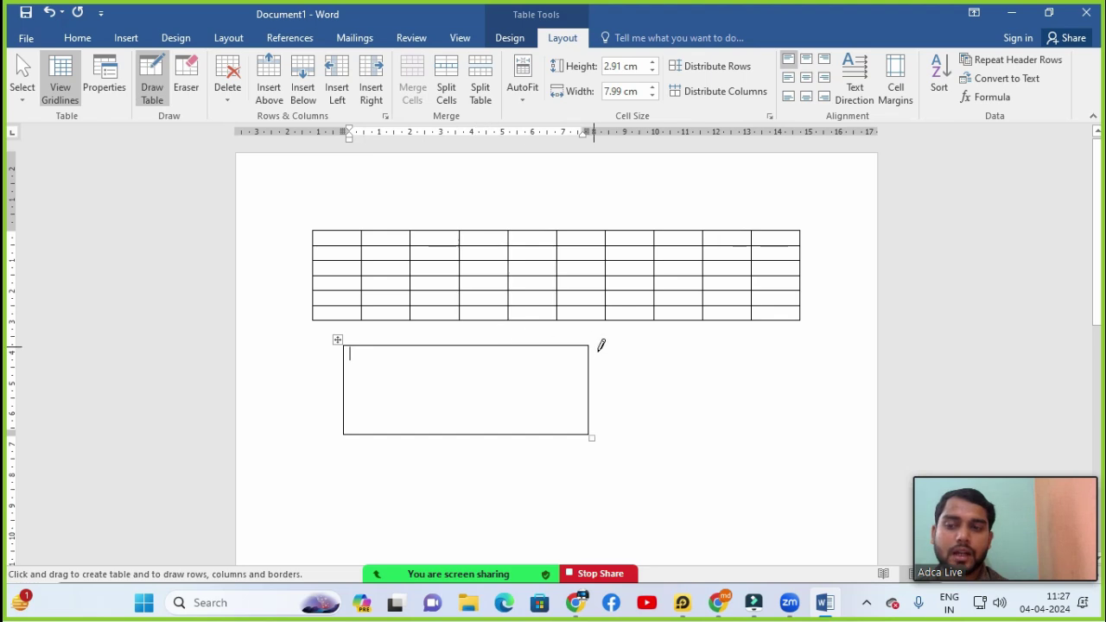
pyautogui.click(398, 346)
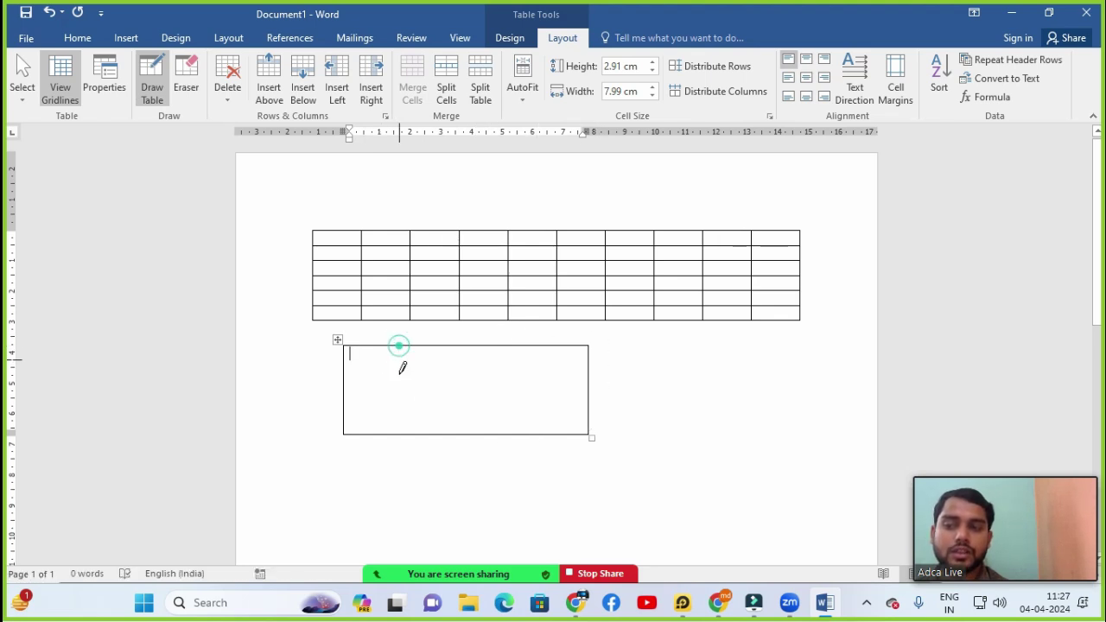
pyautogui.moveTo(402, 367); pyautogui.dragTo(403, 419)
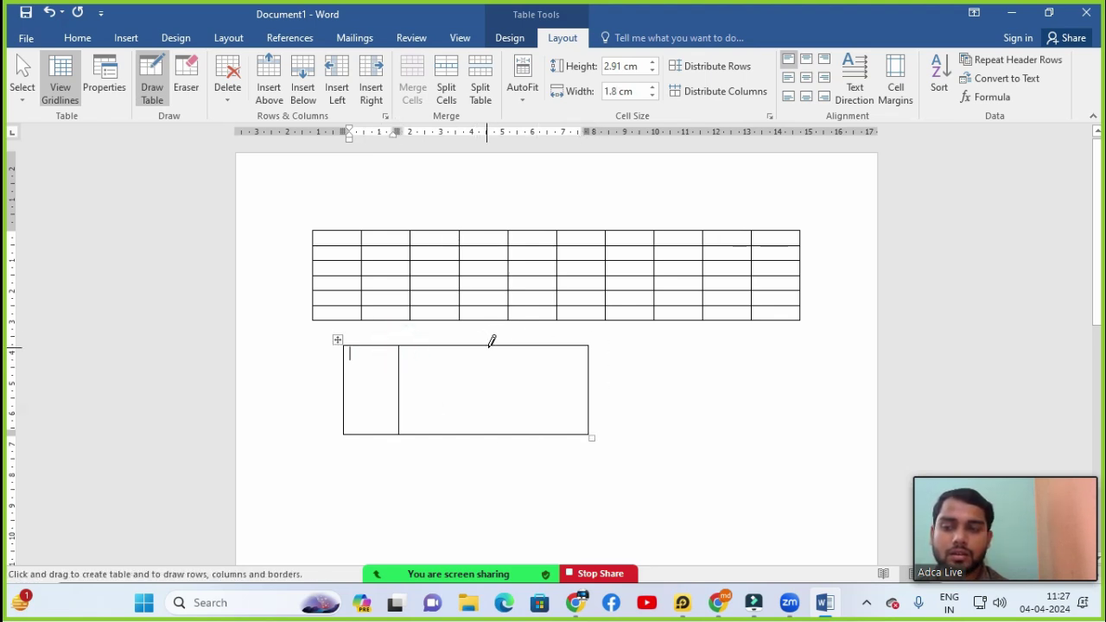
pyautogui.moveTo(491, 344); pyautogui.dragTo(489, 425)
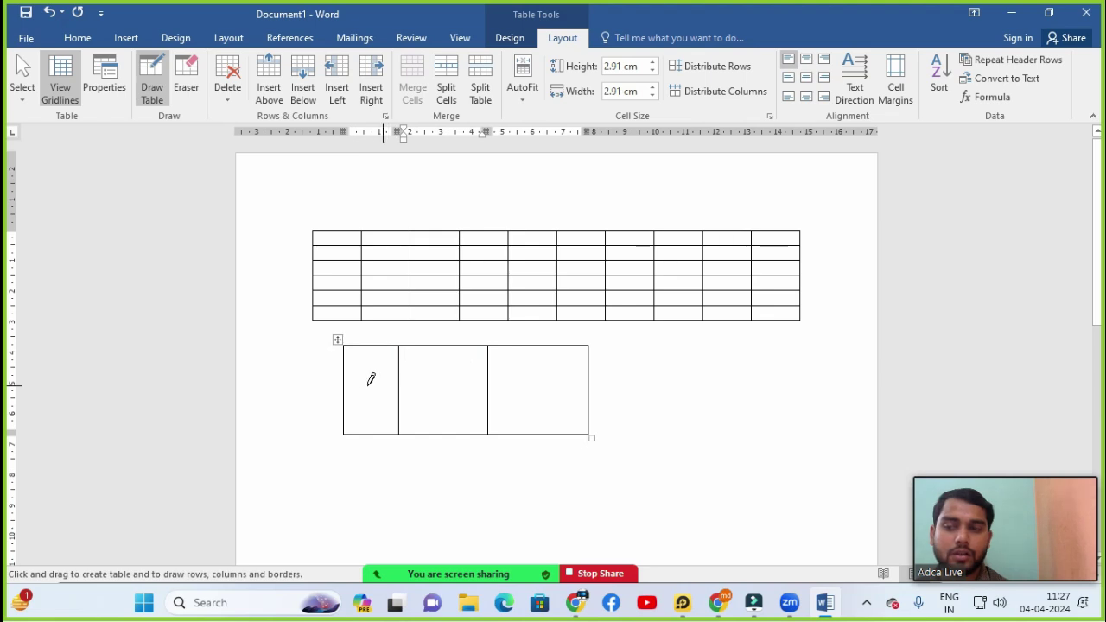
# Draw two horizontal lines across the hand-drawn table to divide it into three rows.
pyautogui.moveTo(343, 370); pyautogui.dragTo(553, 373)
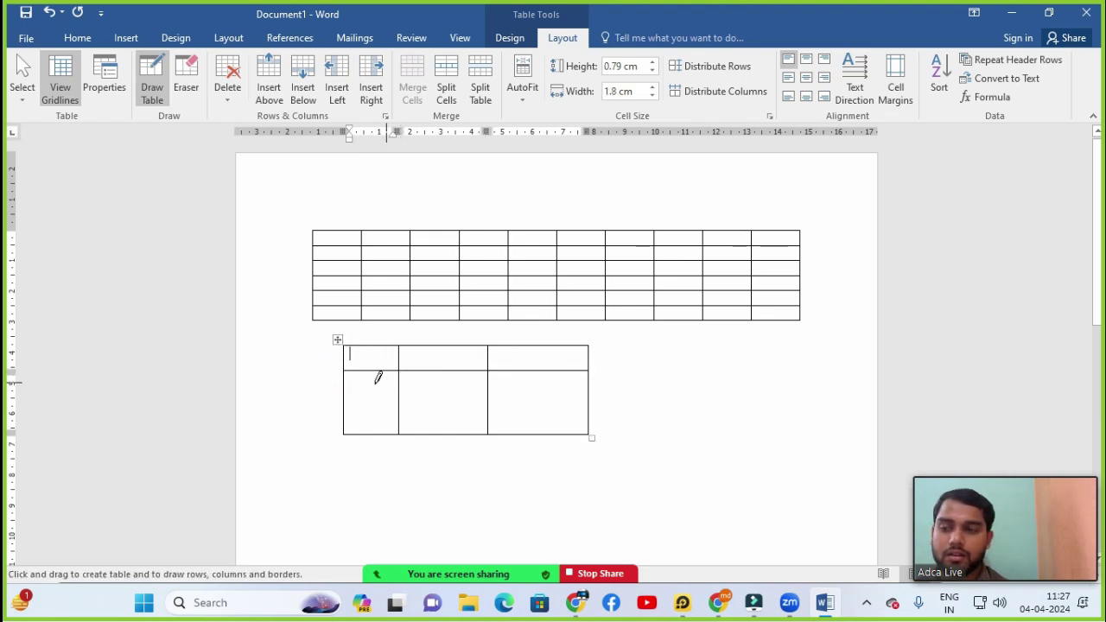
pyautogui.moveTo(498, 397); pyautogui.dragTo(587, 397)
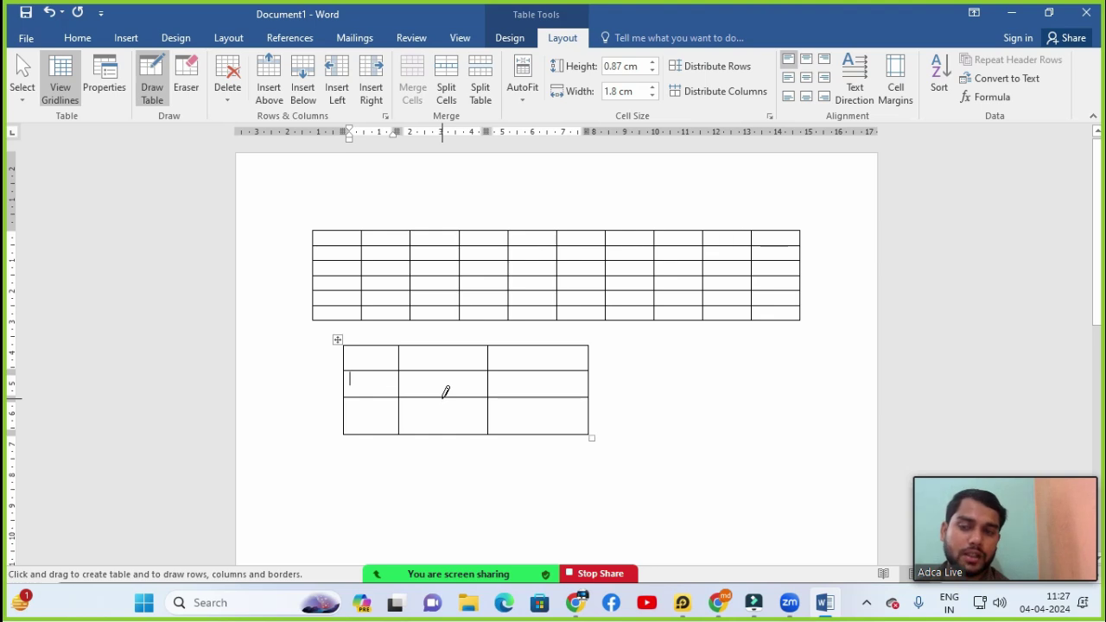
pyautogui.press('Escape')
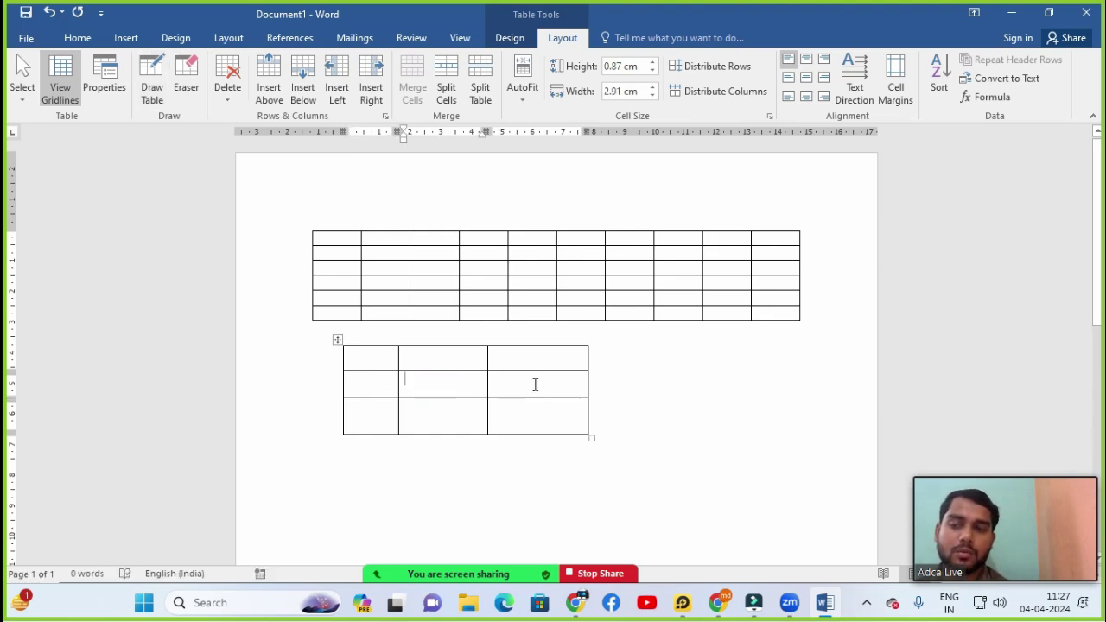
# Fill the drawn table's first two top-row cells with GFHFG and HFGH, and its middle row with GHFHF, HFGHFG and FGHFGH.
pyautogui.click(536, 386)
pyautogui.write('FGHFGH')
pyautogui.click(459, 383)
pyautogui.write('HFGHFG')
pyautogui.click(439, 361)
pyautogui.write('HFGH')
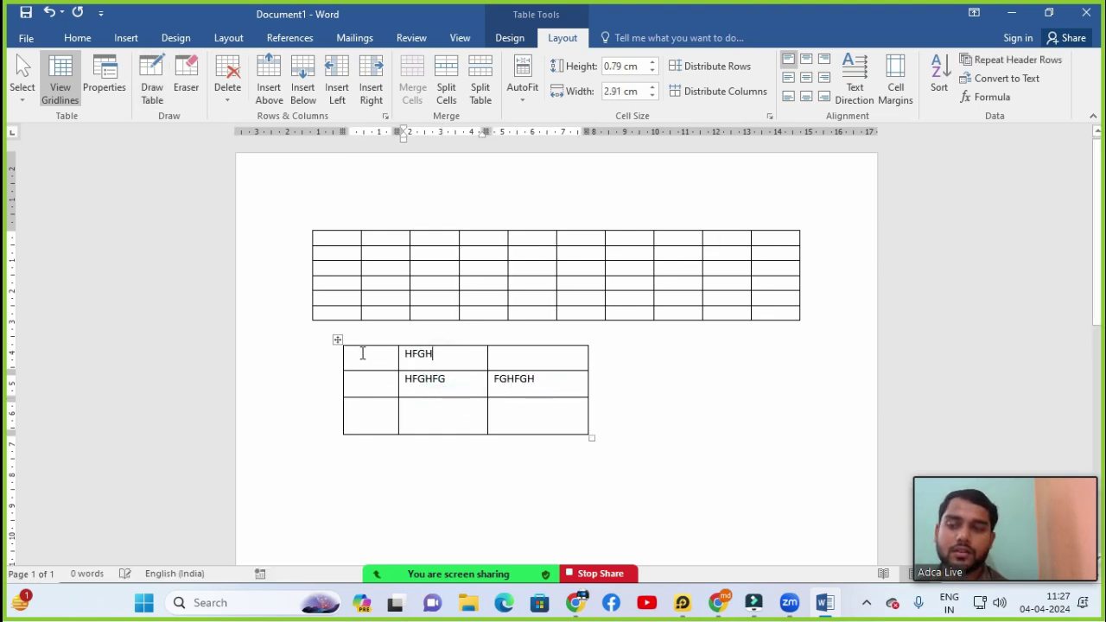
pyautogui.click(363, 353)
pyautogui.write('GFHFG')
pyautogui.click(363, 378)
pyautogui.write('GHFHF')
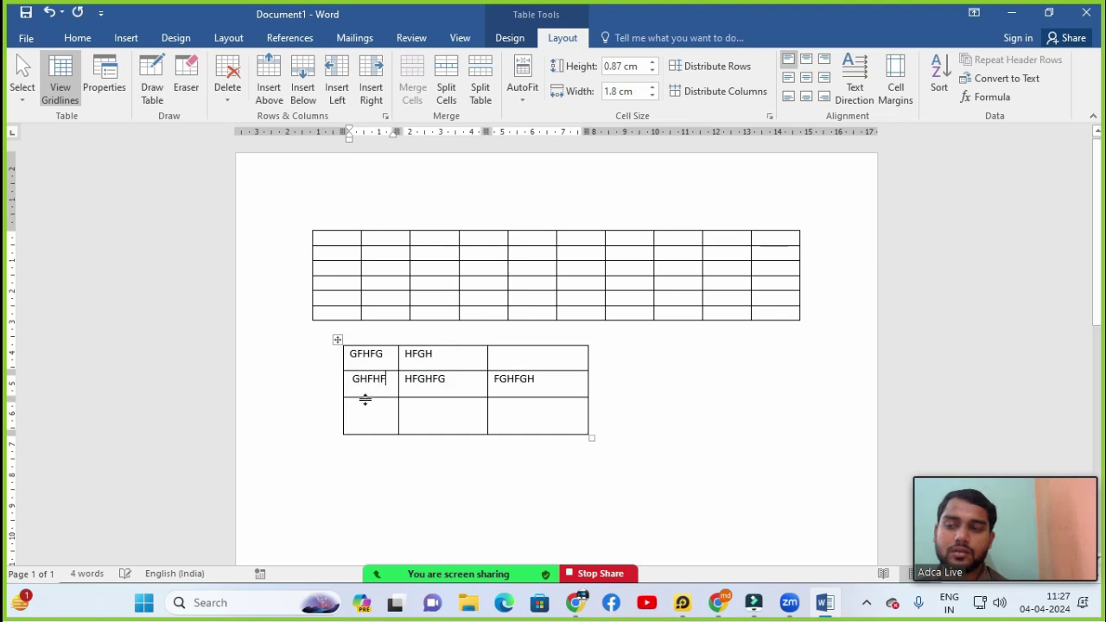
# Fill the drawn table's bottom row with HGH, HGFHFG and GFHFG, and its last top-row cell with GHFG.
pyautogui.click(365, 402)
pyautogui.write('HGH')
pyautogui.click(443, 416)
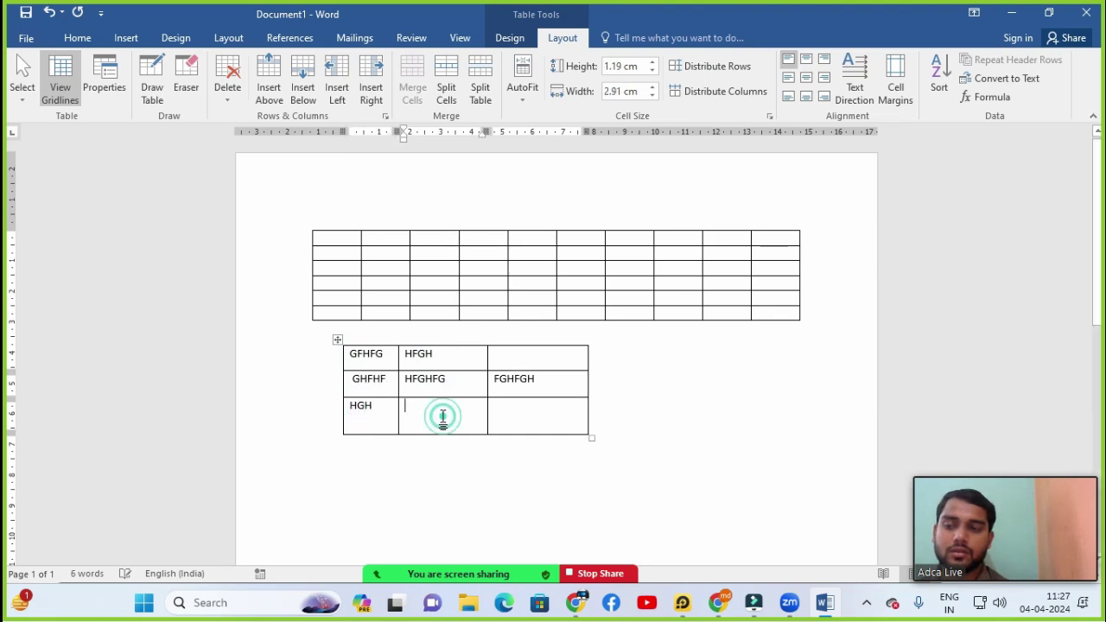
pyautogui.write('HGFHFG')
pyautogui.click(525, 408)
pyautogui.write('GFHFG')
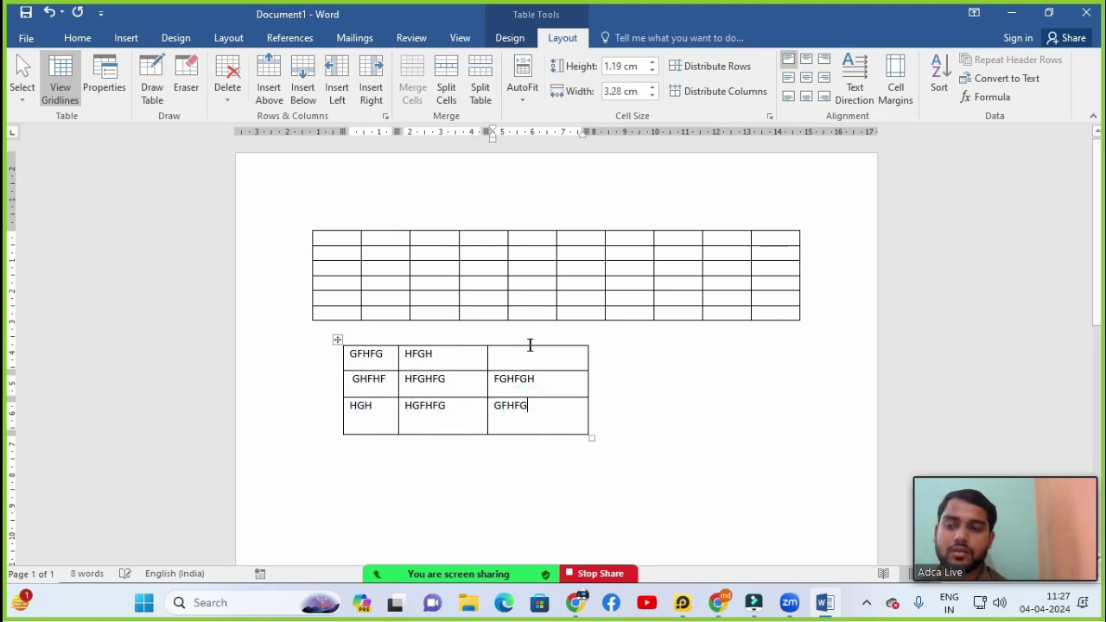
pyautogui.click(527, 346)
pyautogui.click(525, 354)
pyautogui.write('GHFG')
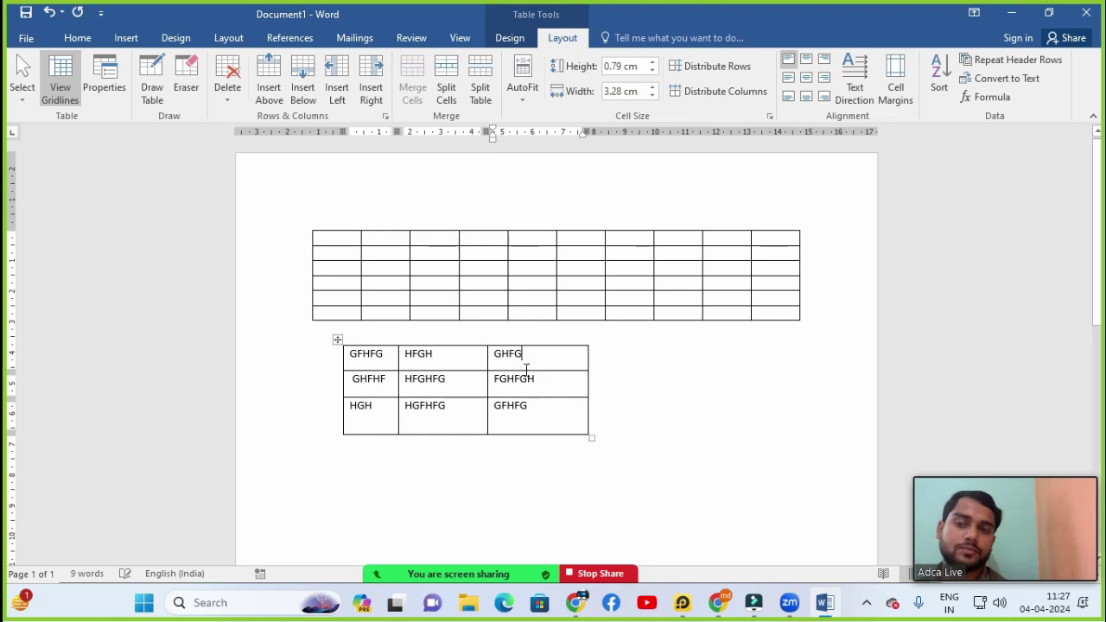
# Erase the drawn table column by column with the Eraser, starting from its last column.
pyautogui.click(180, 86)
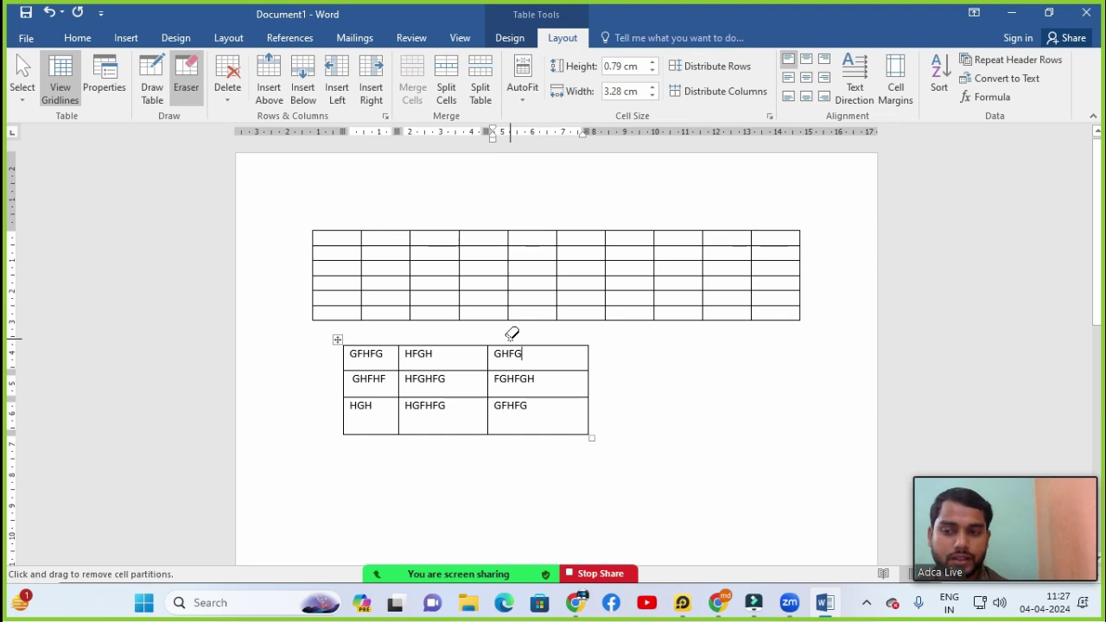
pyautogui.moveTo(512, 334); pyautogui.dragTo(518, 432)
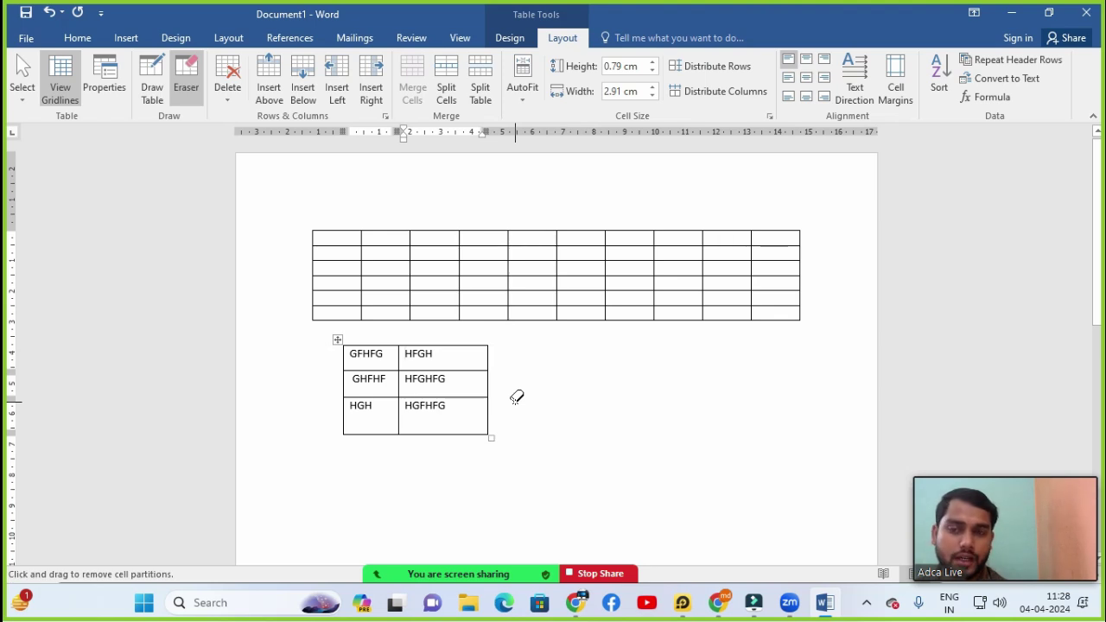
pyautogui.click(444, 339)
pyautogui.moveTo(444, 338); pyautogui.dragTo(448, 445)
pyautogui.moveTo(374, 333); pyautogui.dragTo(375, 441)
pyautogui.click(427, 287)
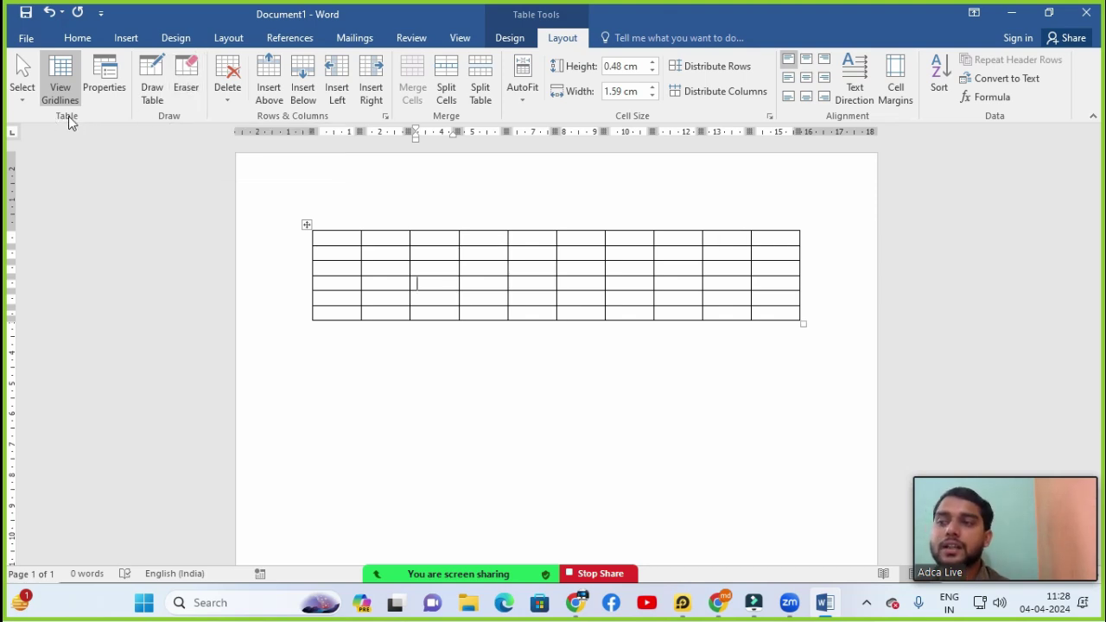
pyautogui.click(320, 566)
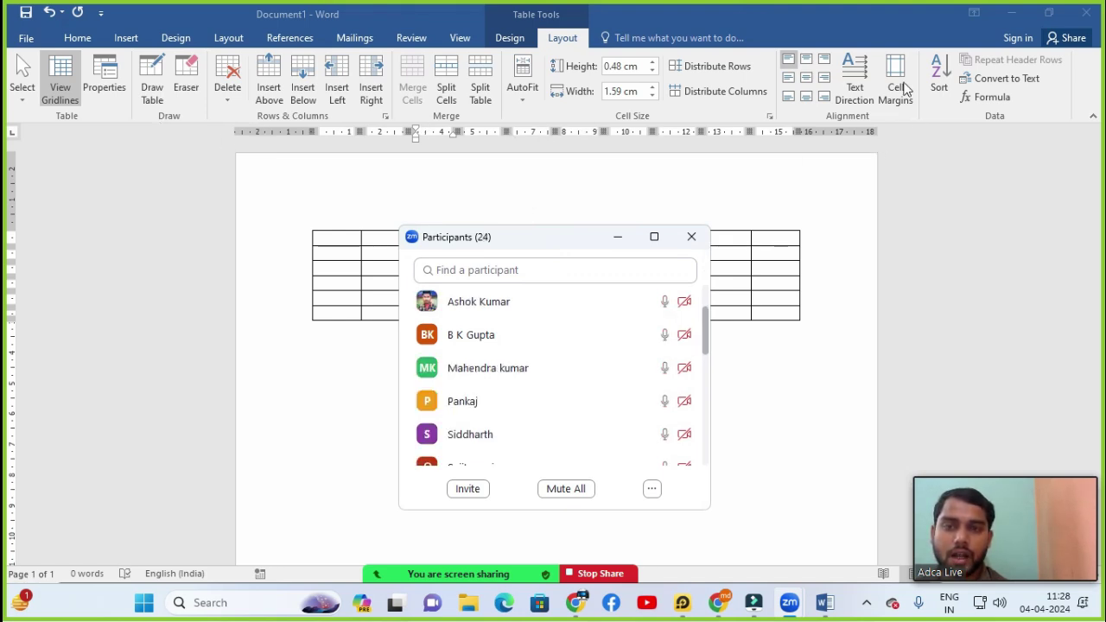
pyautogui.moveTo(661, 345)
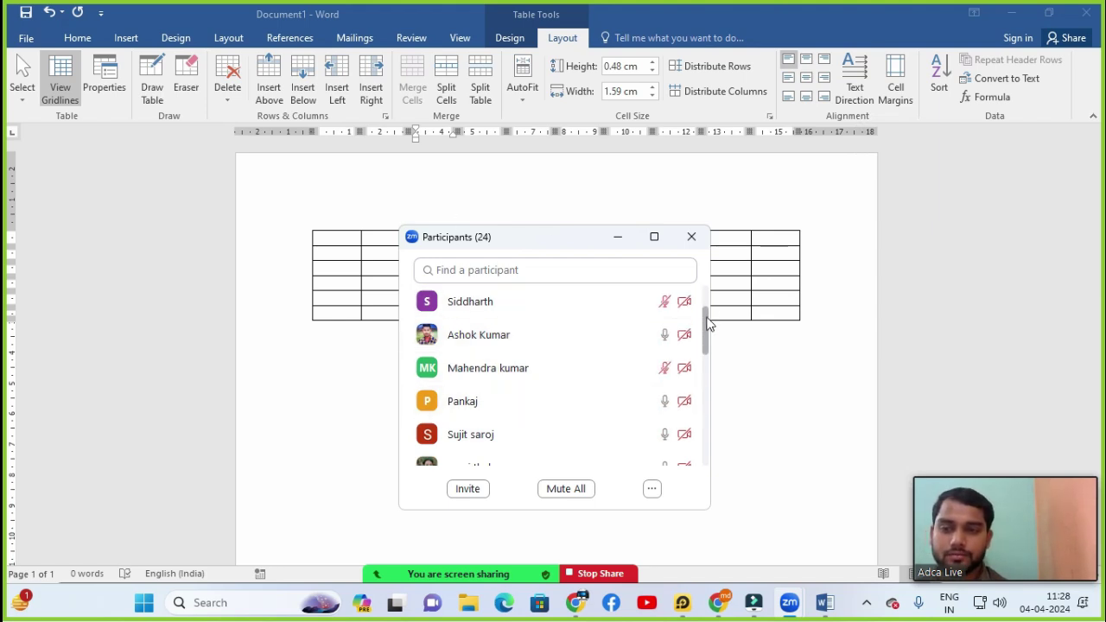
pyautogui.moveTo(707, 318); pyautogui.dragTo(708, 269)
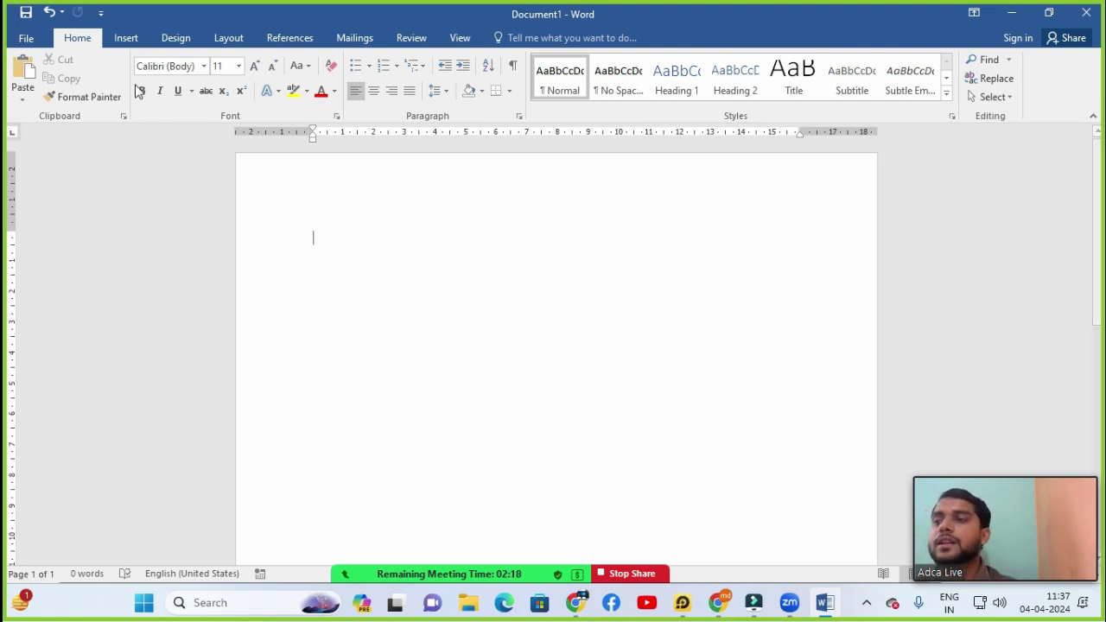
# Insert a table with 10 columns and 3 rows in the blank document.
pyautogui.click(126, 39)
pyautogui.click(109, 82)
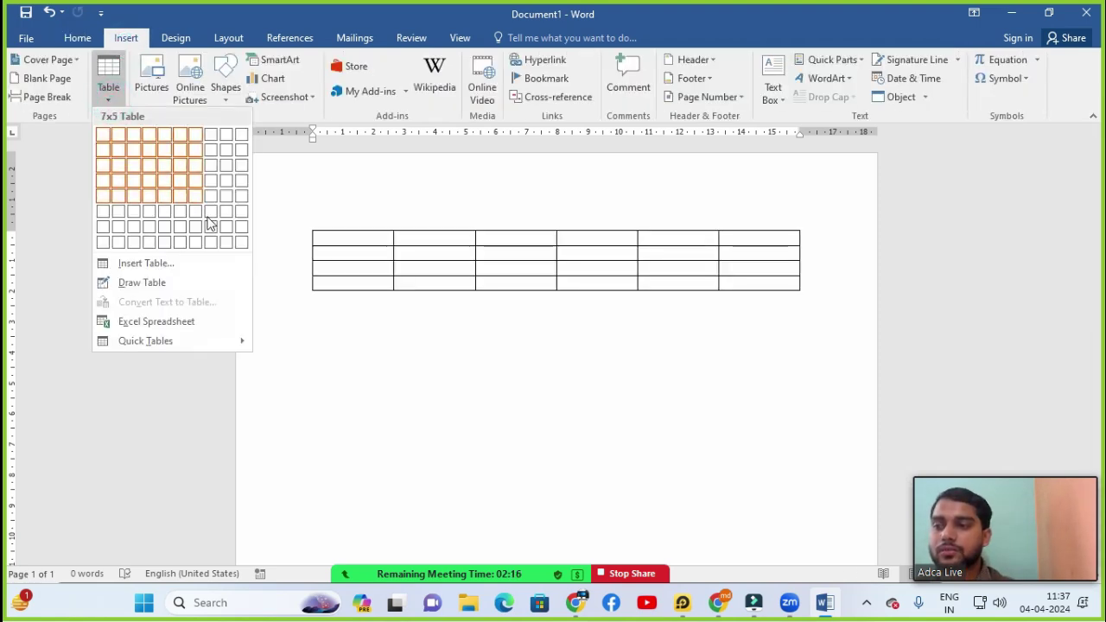
pyautogui.click(241, 165)
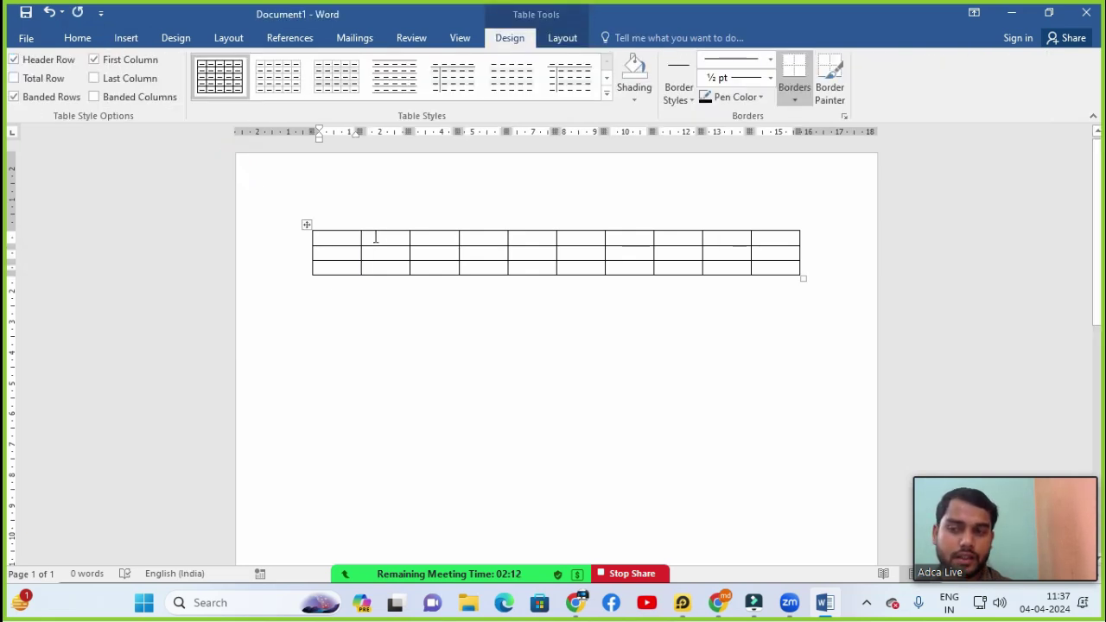
# Enter 45, 66, 65, 69 and 58 in the first five cells of the top row.
pyautogui.write('45')
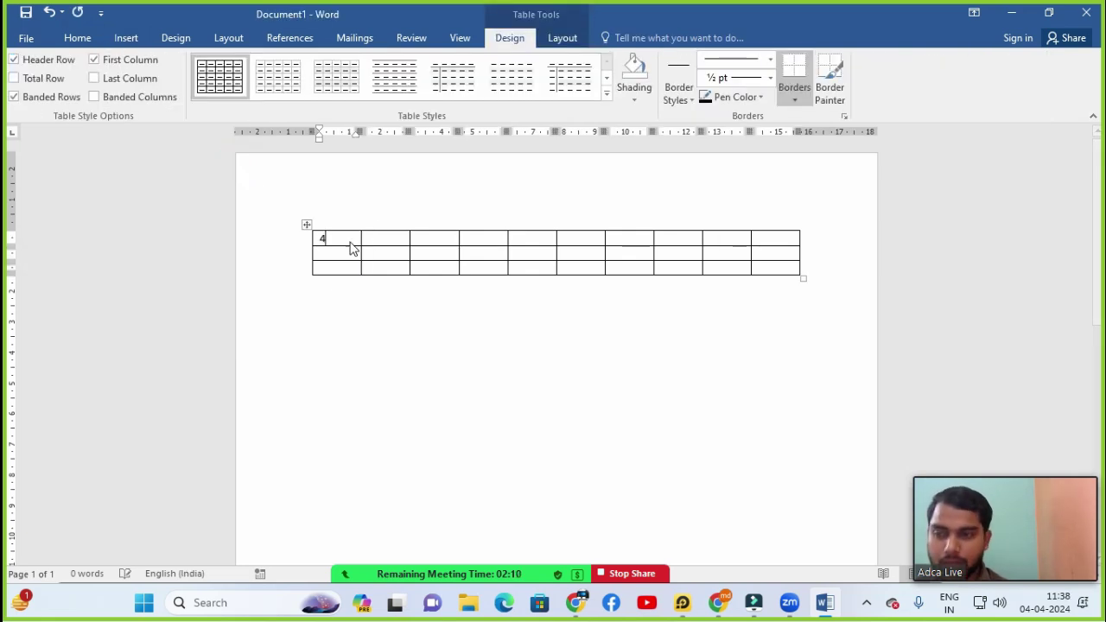
pyautogui.press('Tab')
pyautogui.write('66')
pyautogui.press('Tab')
pyautogui.write('65')
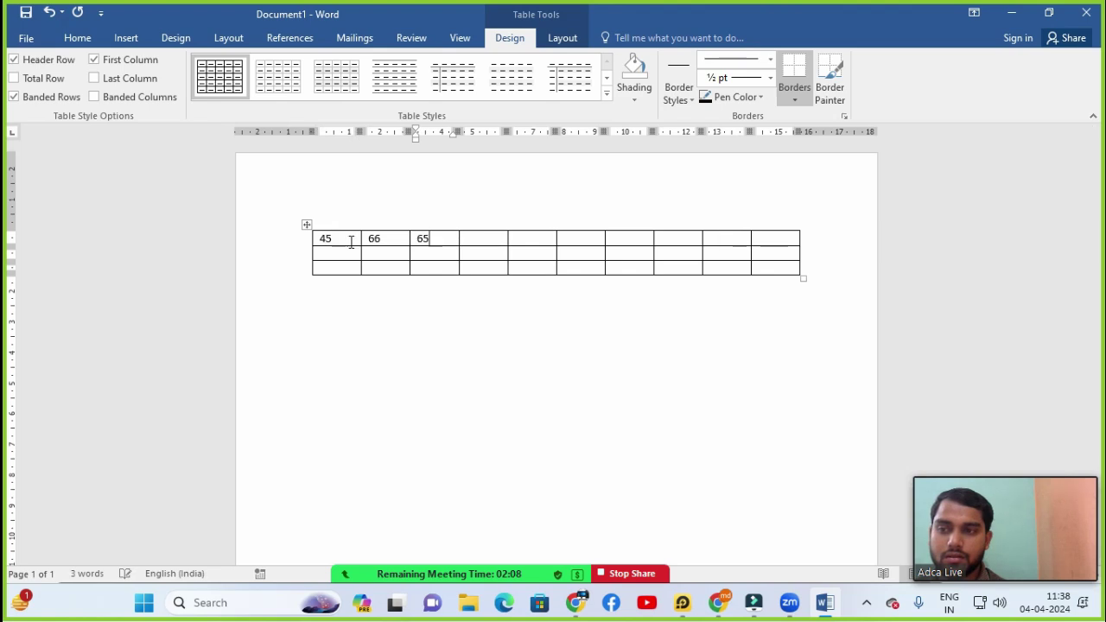
pyautogui.press('Tab')
pyautogui.write('69')
pyautogui.press('Tab')
pyautogui.write('58')
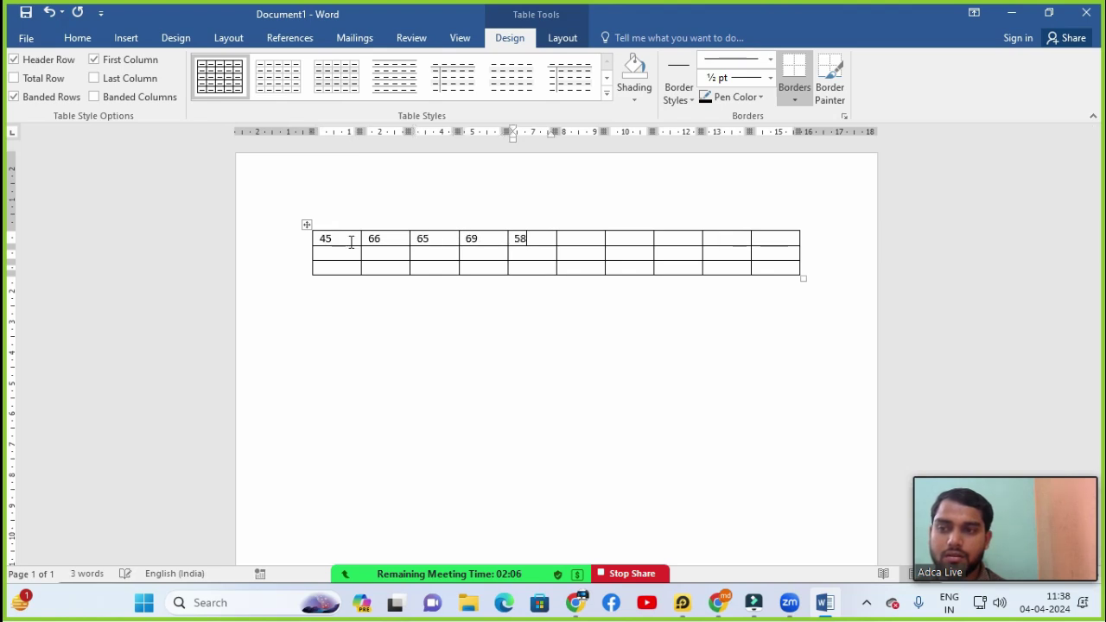
# Enter 666, 56, 85 and 95 in the sixth to ninth cells of the top row.
pyautogui.press('Tab')
pyautogui.write('666')
pyautogui.press('Tab')
pyautogui.write('56')
pyautogui.press('Tab')
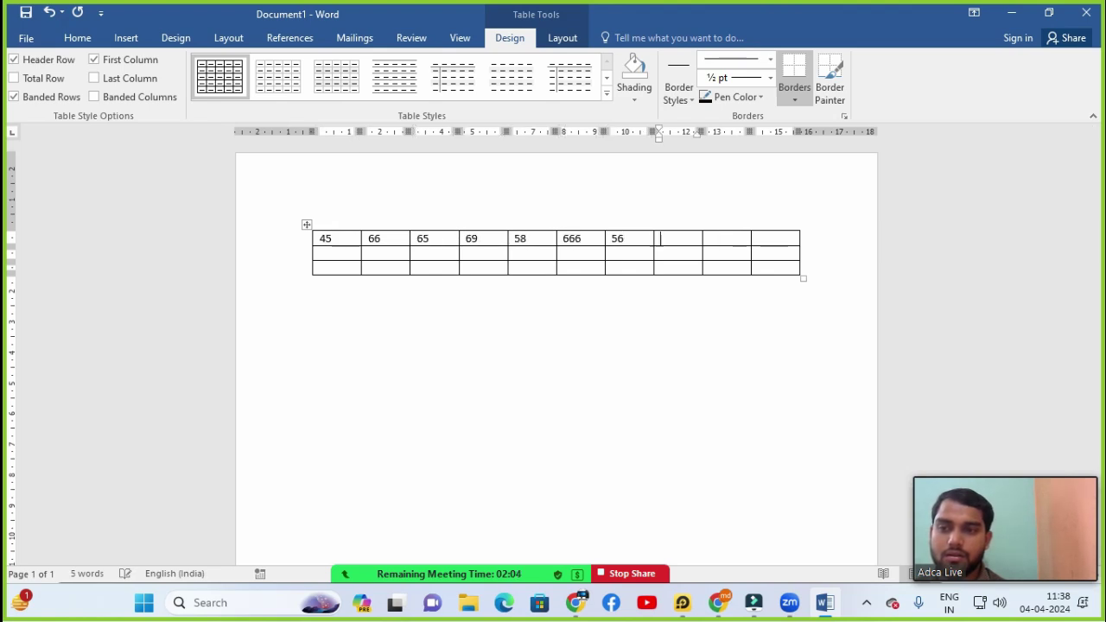
pyautogui.write('85 ')
pyautogui.write('+6')
pyautogui.press('Tab')
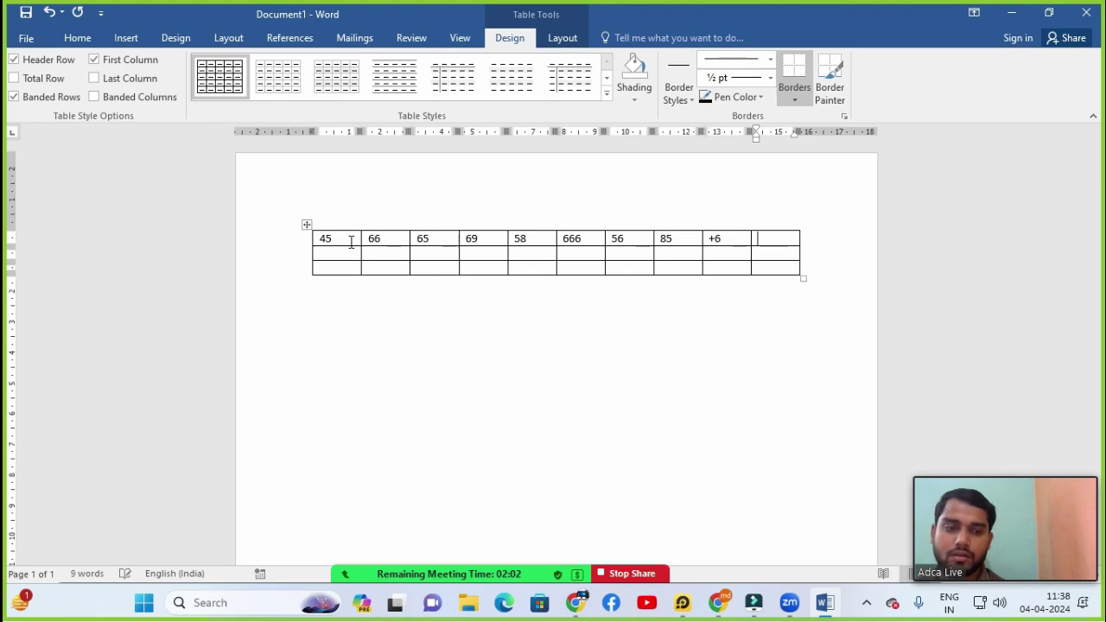
pyautogui.press('Left')
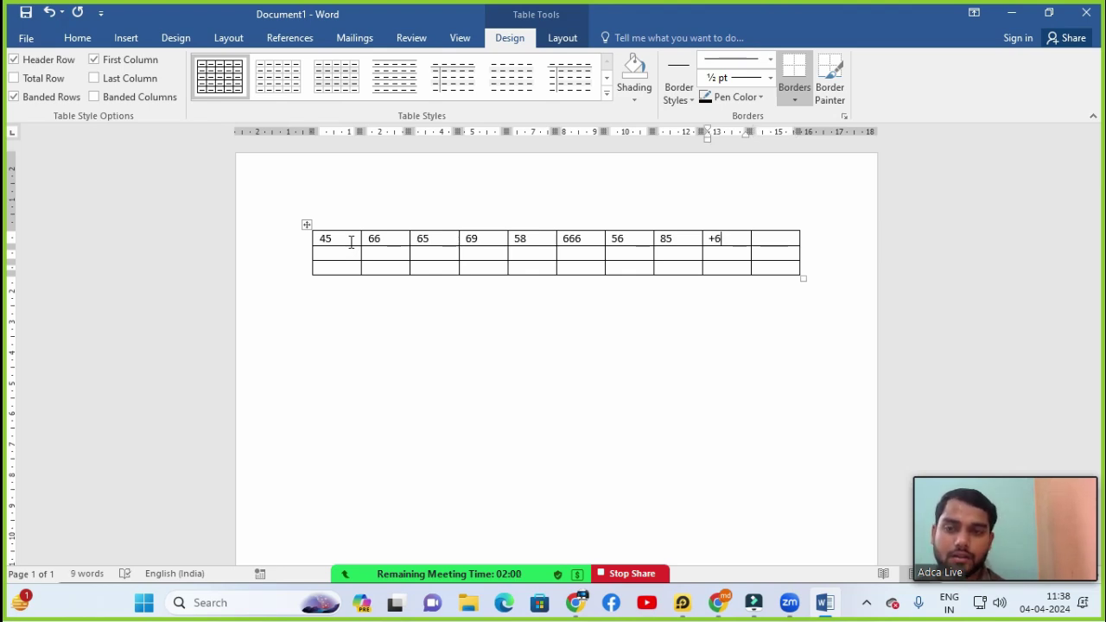
pyautogui.press('BackSpace')
pyautogui.write('95')
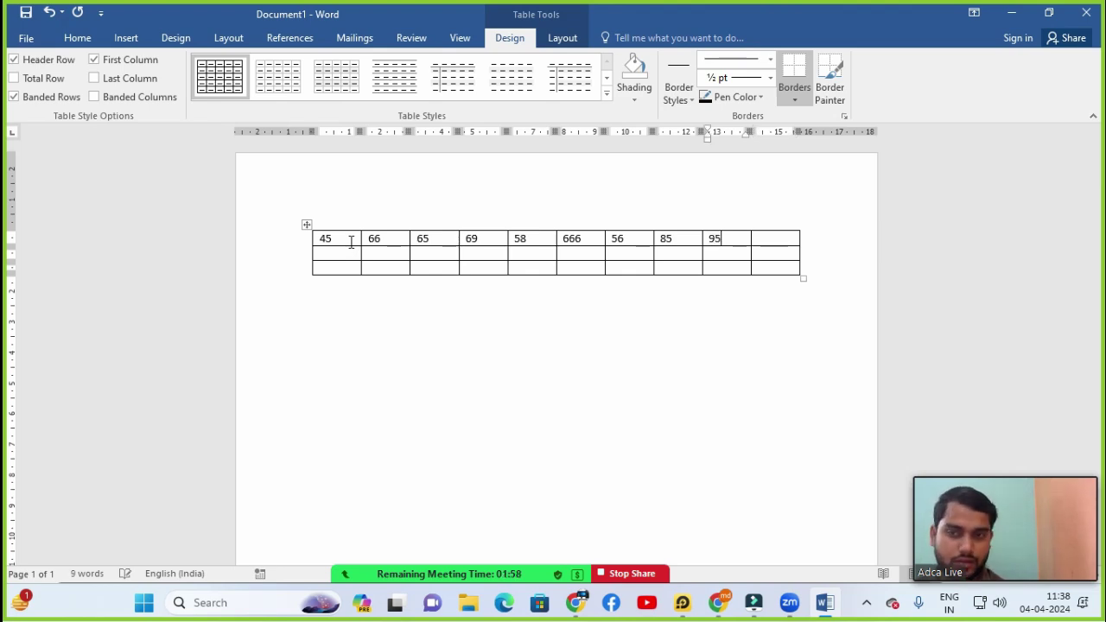
# Enter 65, 75, 41, 54 and 18 in the first five cells of the second row.
pyautogui.press('Left')
pyautogui.press('Left')
pyautogui.press('Left')
pyautogui.press('Left')
pyautogui.press('Left')
pyautogui.press('Left')
pyautogui.press('Left')
pyautogui.press('Left')
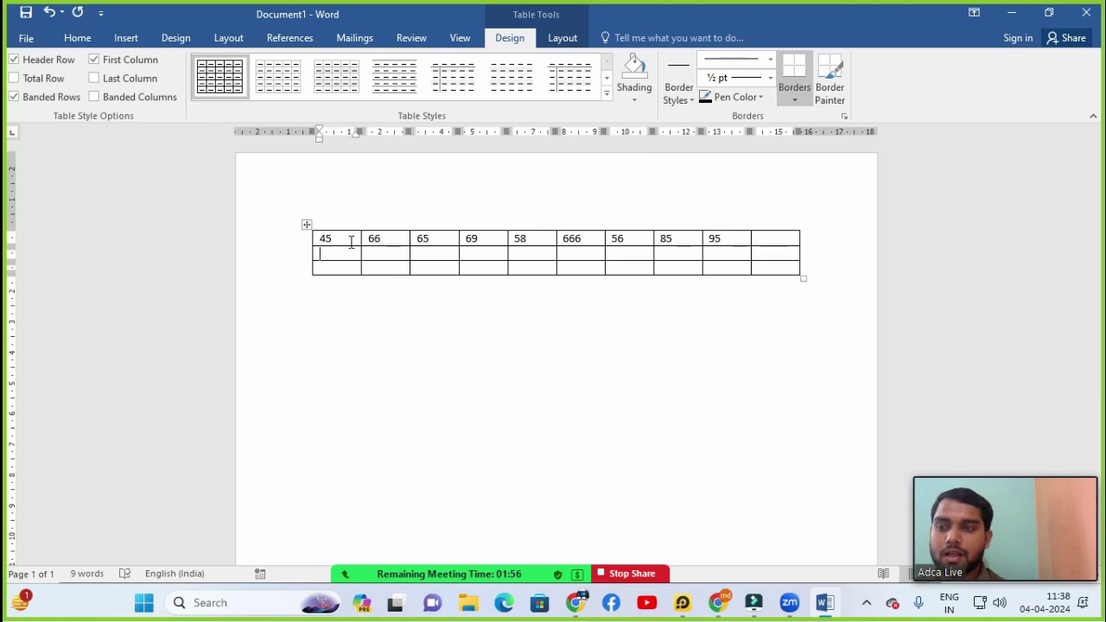
pyautogui.write('65')
pyautogui.press('Tab')
pyautogui.write('75')
pyautogui.press('Tab')
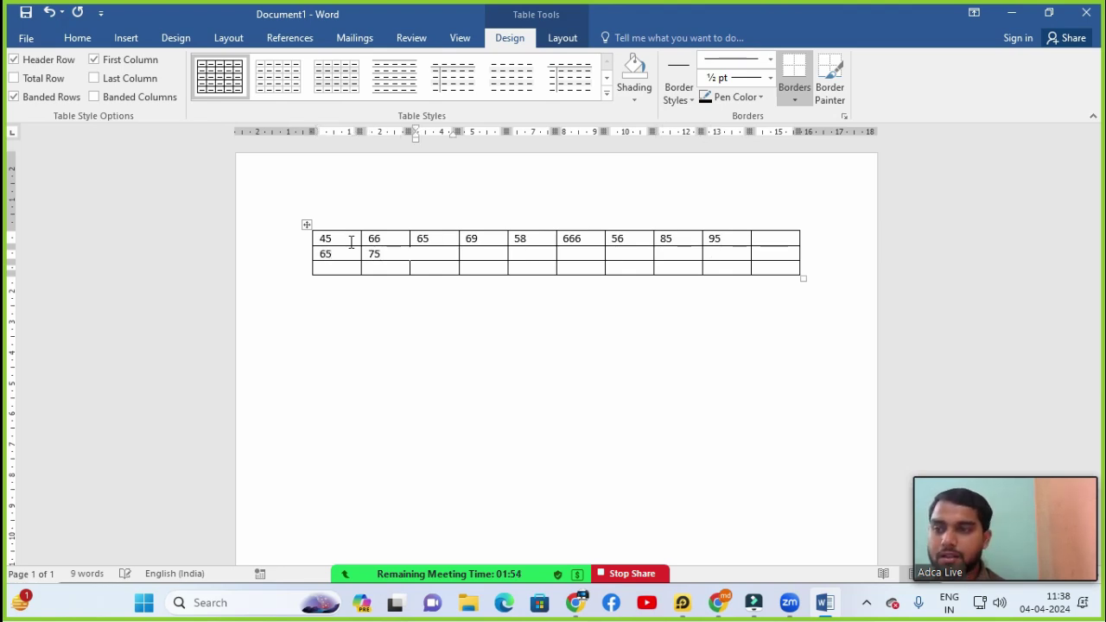
pyautogui.write('41')
pyautogui.press('Tab')
pyautogui.write('54')
pyautogui.press('Tab')
pyautogui.write('18')
pyautogui.press('Tab')
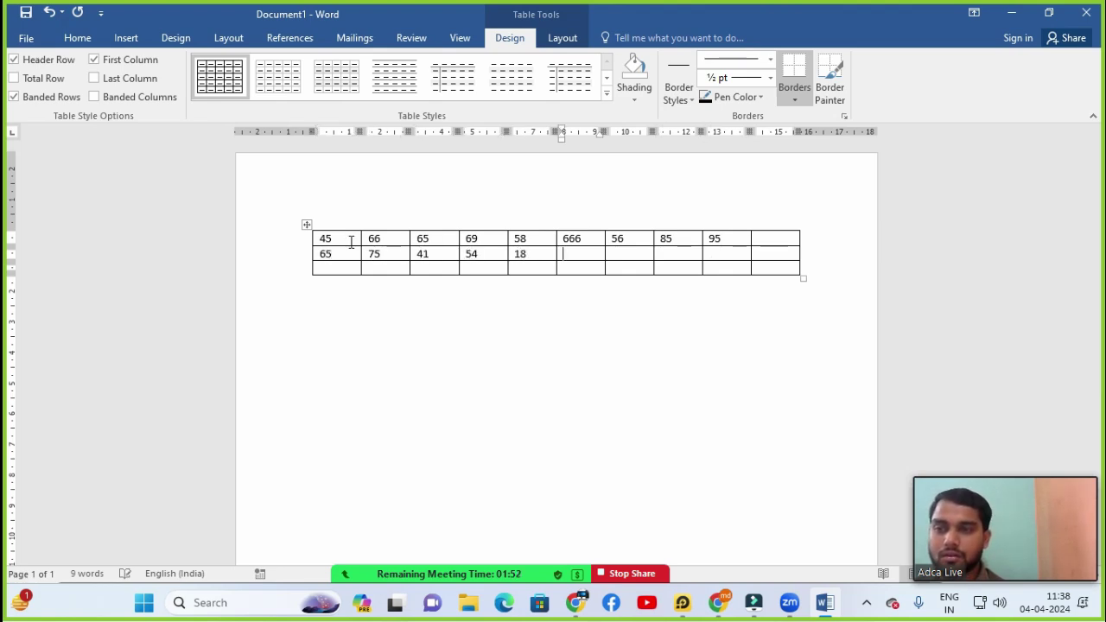
# Enter 75, 41, 25 and 41 in the sixth to ninth cells of the second row.
pyautogui.write('75')
pyautogui.press('Tab')
pyautogui.write('41')
pyautogui.press('Tab')
pyautogui.write('25')
pyautogui.press('Tab')
pyautogui.write('4')
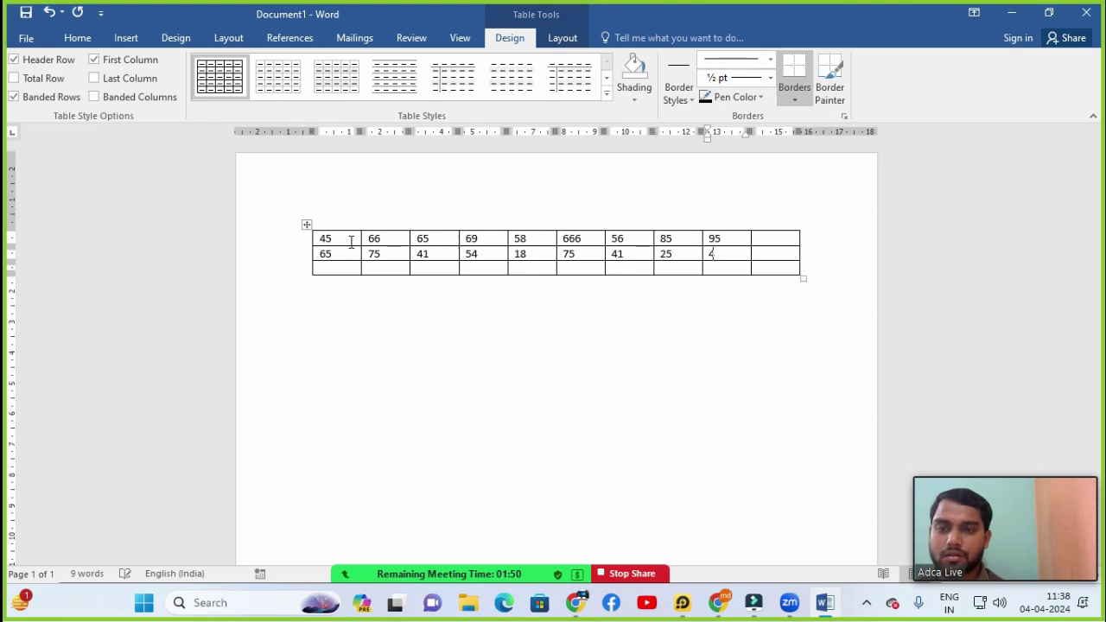
# Enter 85, 96, 54, 74 and 54 in the first five cells of the third row.
pyautogui.press('Down')
pyautogui.press('Left')
pyautogui.press('Left')
pyautogui.press('Left')
pyautogui.press('Left')
pyautogui.press('Left')
pyautogui.press('Left')
pyautogui.press('Left')
pyautogui.press('Left')
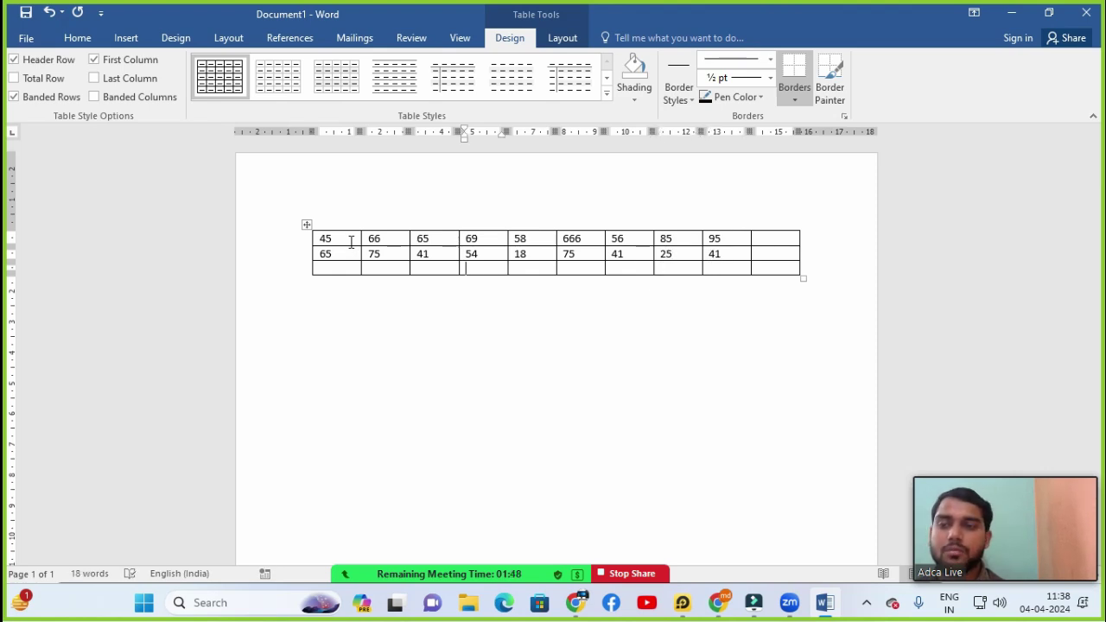
pyautogui.write('85')
pyautogui.press('Tab')
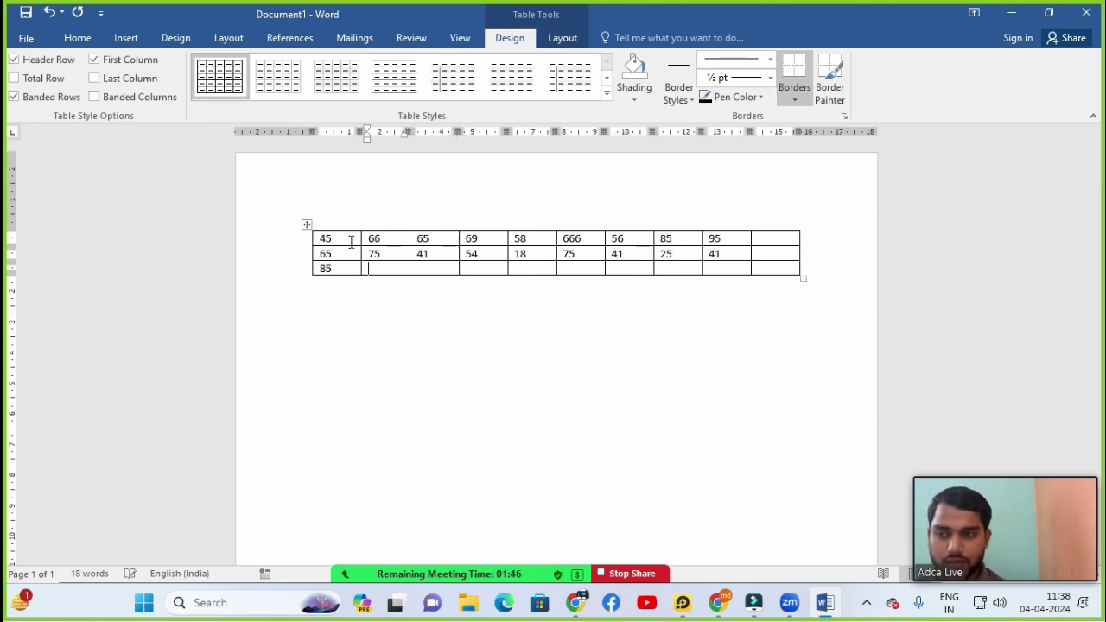
pyautogui.write('96')
pyautogui.press('Tab')
pyautogui.write('54')
pyautogui.press('Tab')
pyautogui.write('74')
pyautogui.press('Tab')
pyautogui.write('54')
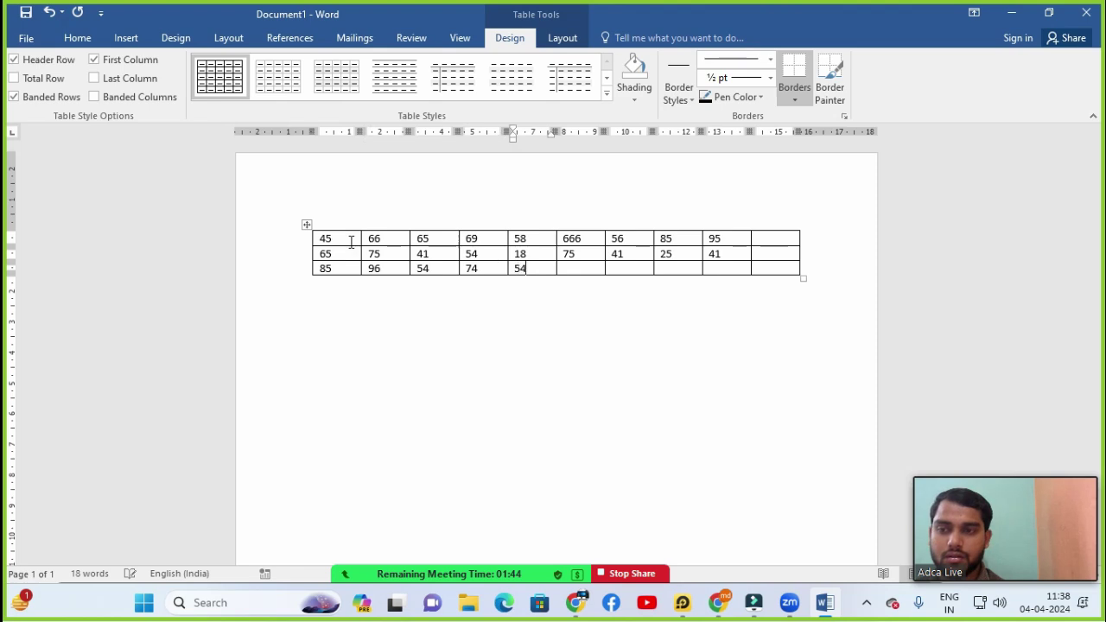
pyautogui.press('Tab')
# Enter 54, 54, 14 and 69 in the sixth to ninth cells of the third row.
pyautogui.write('54')
pyautogui.press('Tab')
pyautogui.write('54')
pyautogui.press('Tab')
pyautogui.write('14')
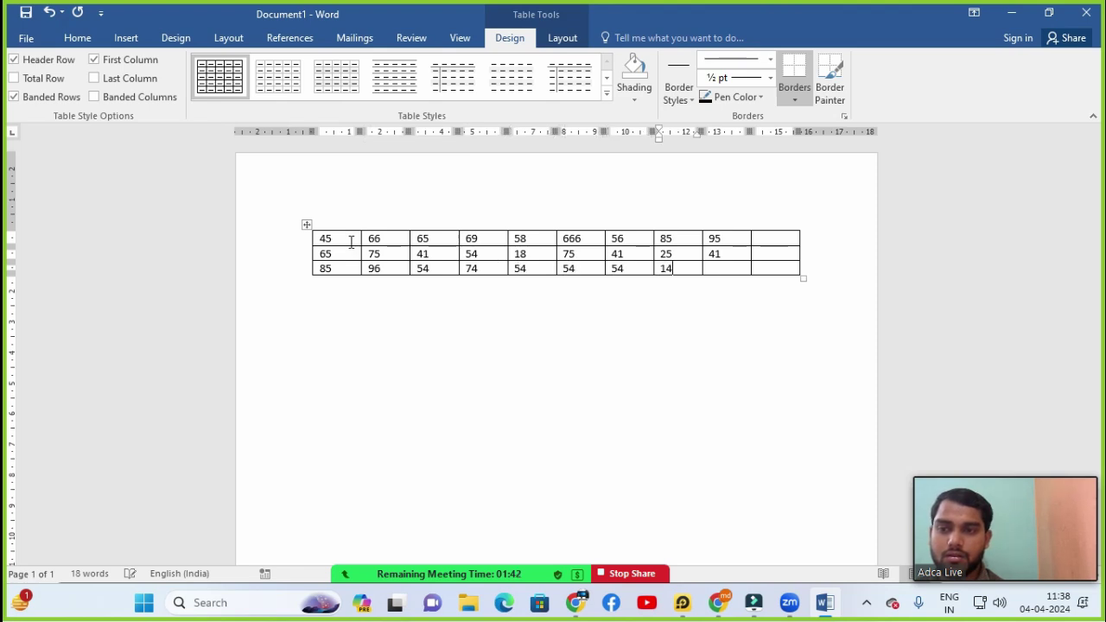
pyautogui.press('Tab')
pyautogui.write('6+6')
pyautogui.press('BackSpace')
pyautogui.press('BackSpace')
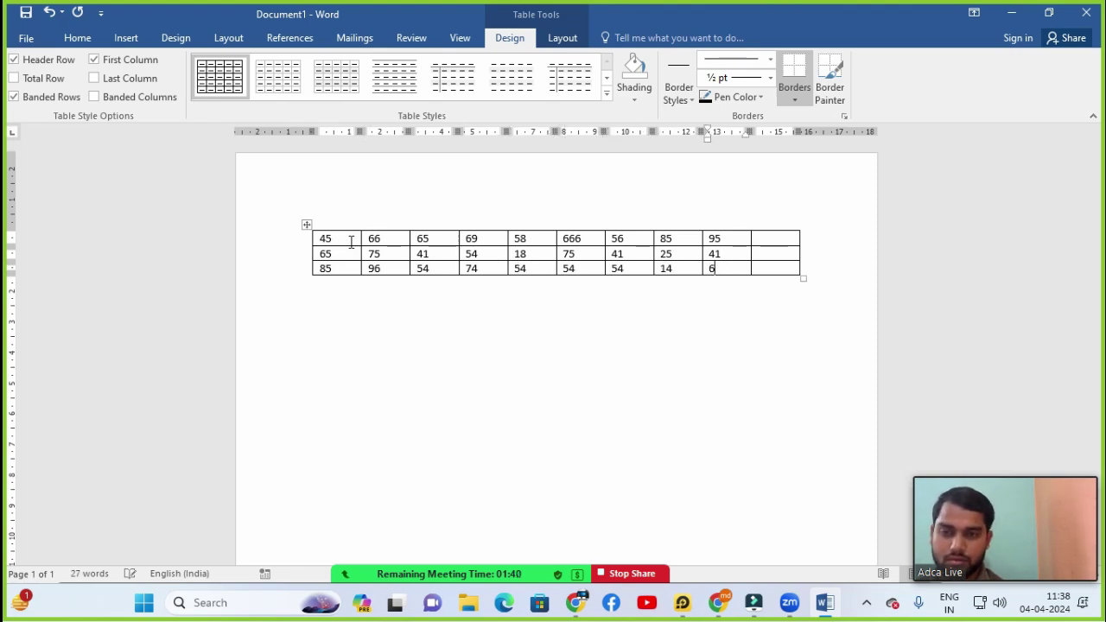
pyautogui.write('9')
pyautogui.press('Tab')
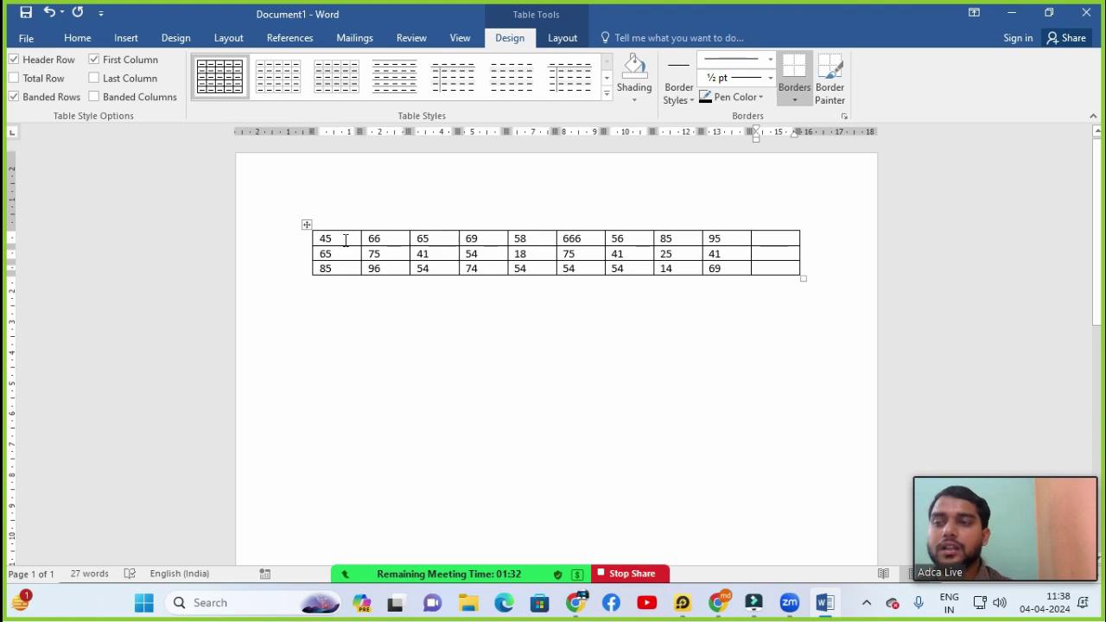
# Total the top row in its empty last cell with the table formula =SUM(LEFT).
pyautogui.click(778, 234)
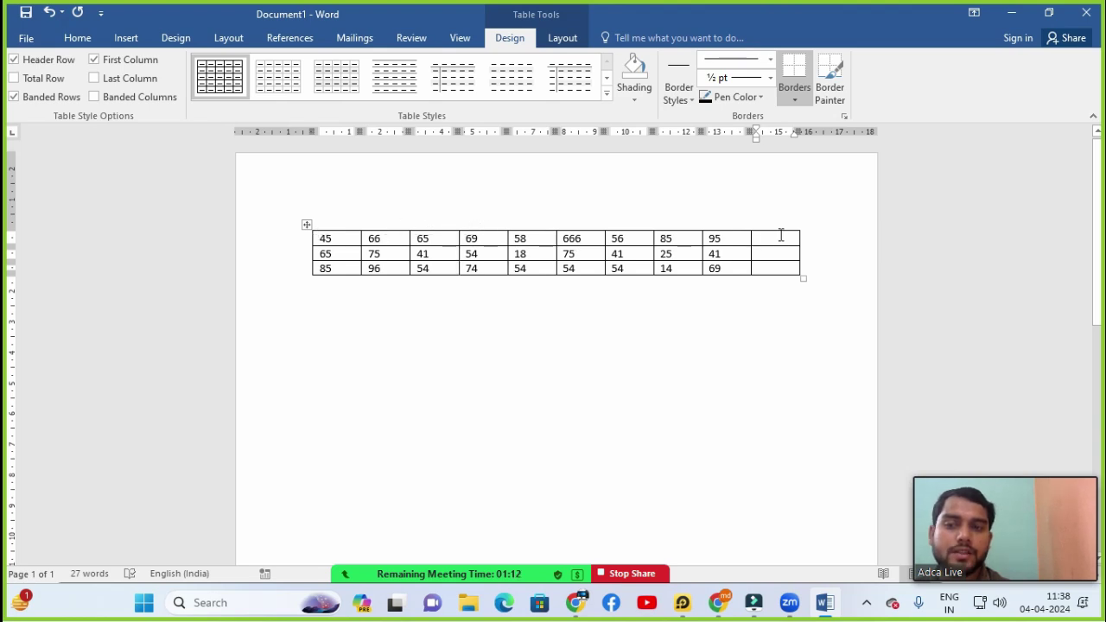
pyautogui.click(560, 39)
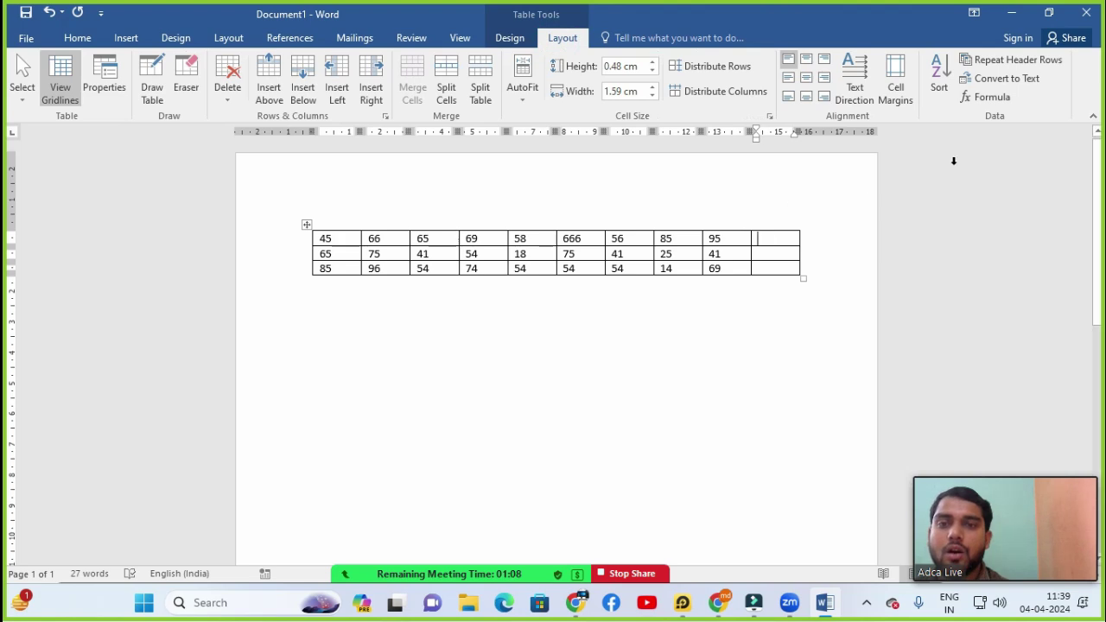
pyautogui.click(985, 100)
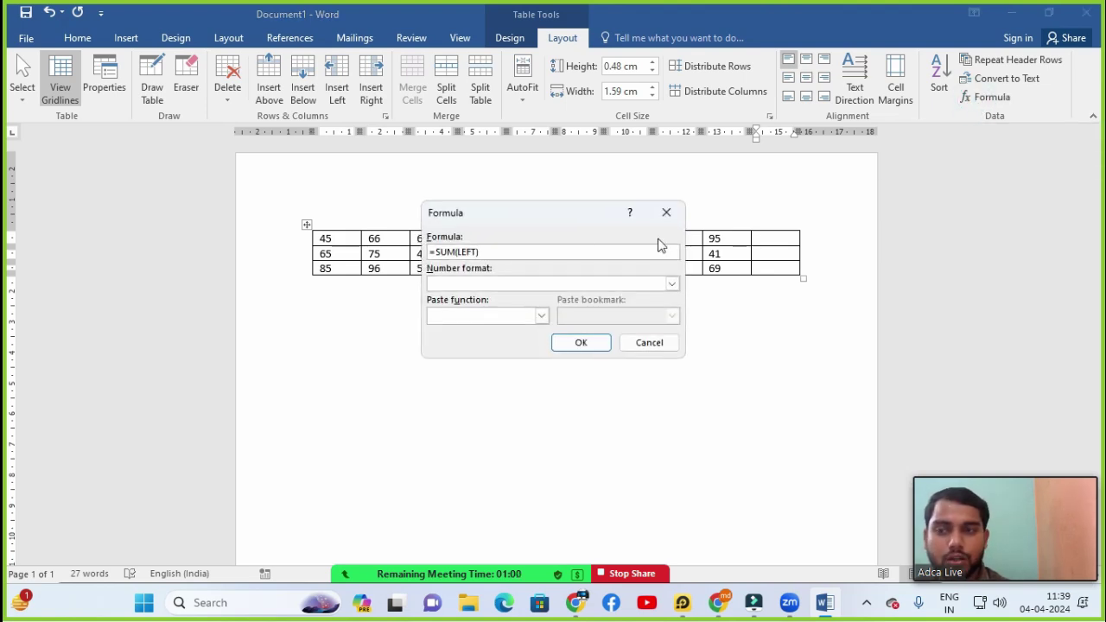
pyautogui.moveTo(543, 213); pyautogui.dragTo(635, 314)
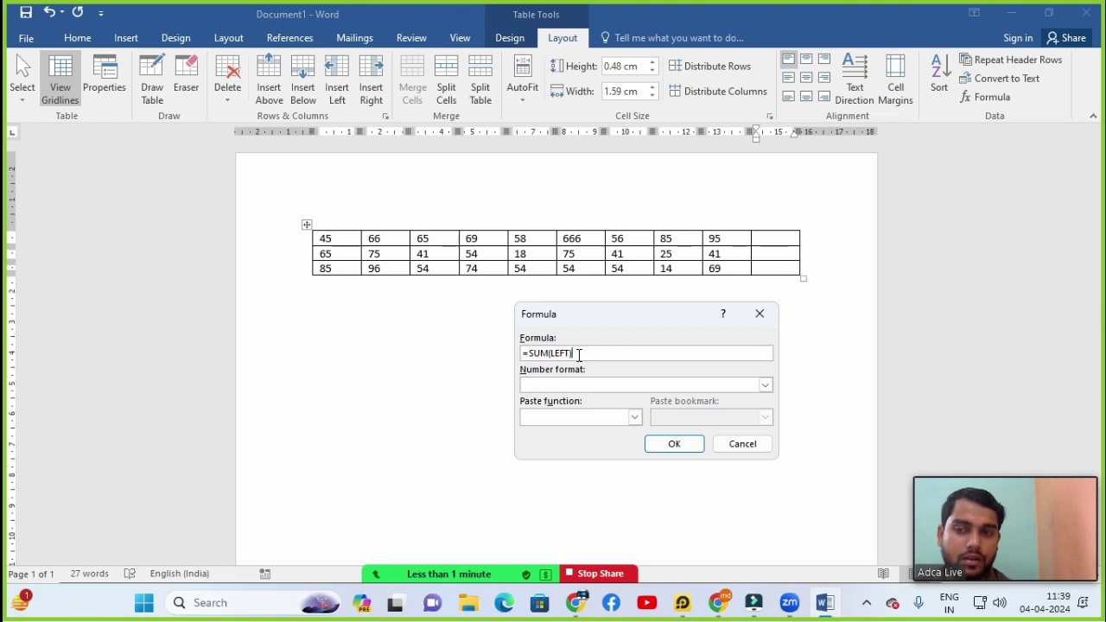
pyautogui.moveTo(579, 354); pyautogui.dragTo(484, 358)
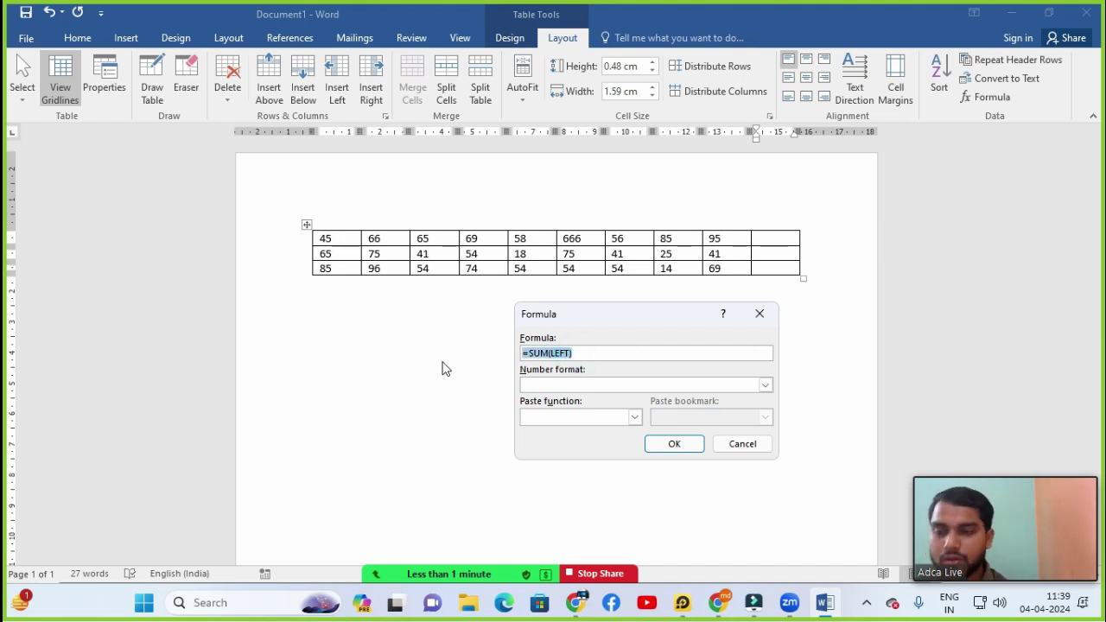
pyautogui.press('BackSpace')
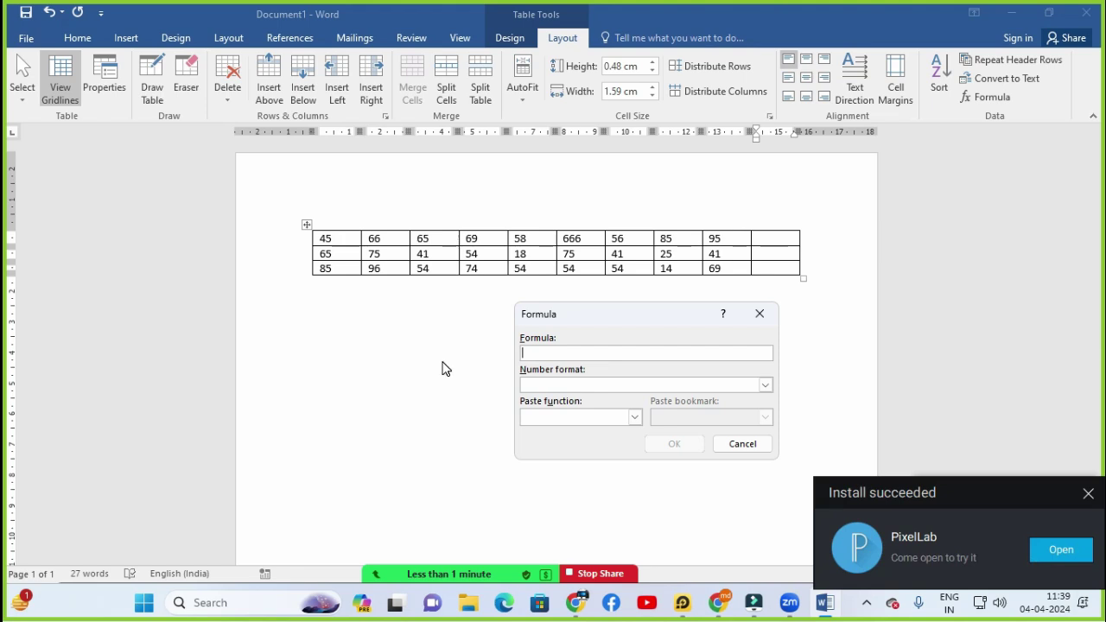
pyautogui.write('=SUM(')
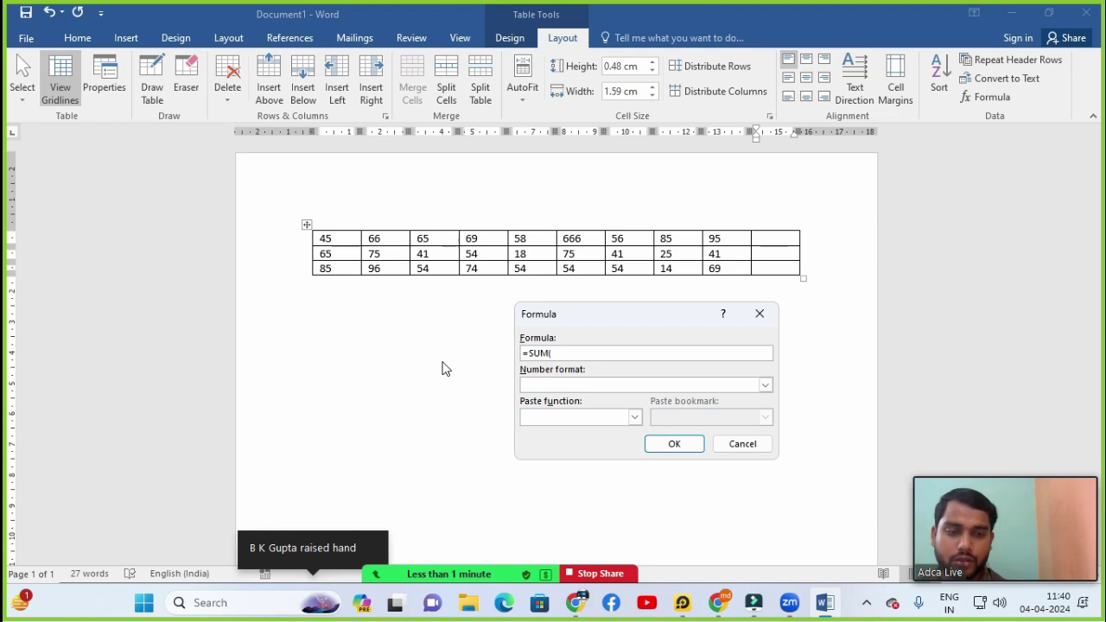
pyautogui.click(554, 352)
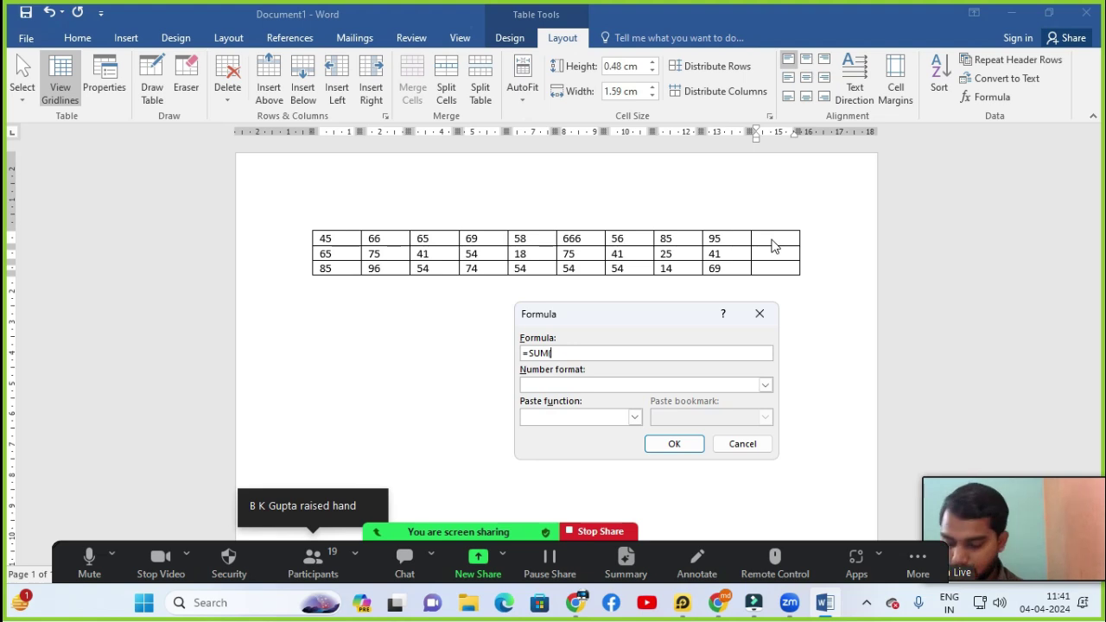
pyautogui.write('LEFT')
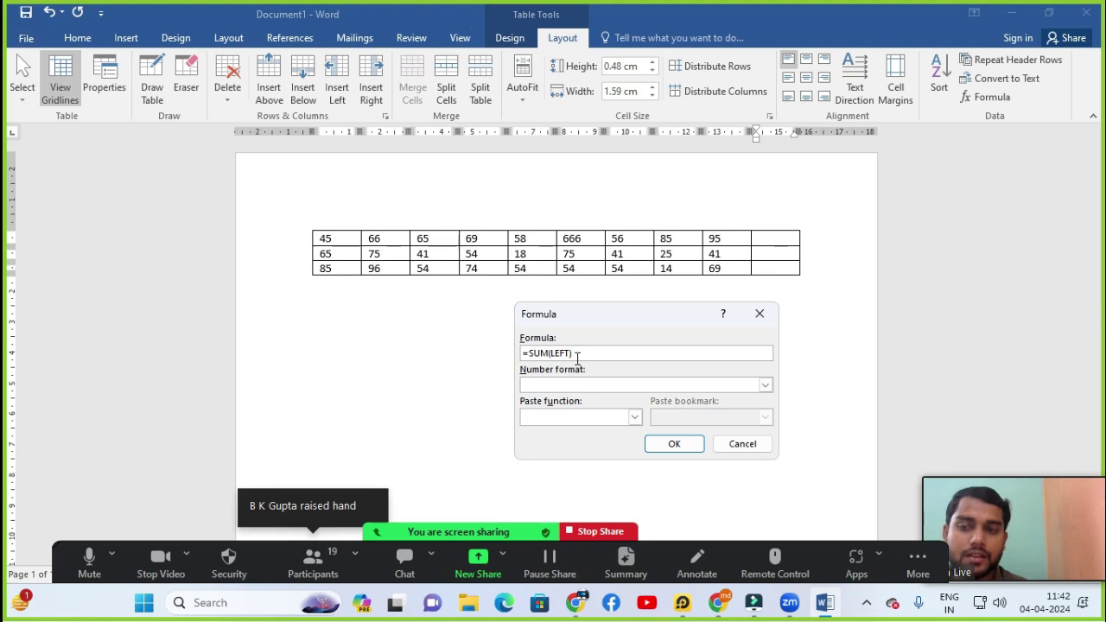
pyautogui.click(682, 444)
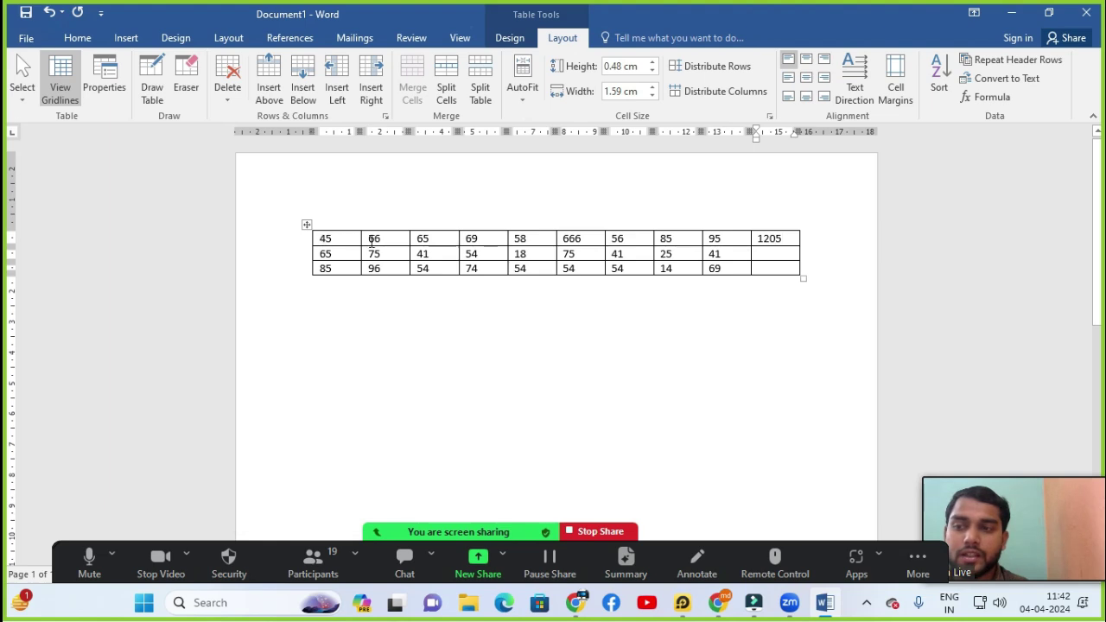
# Total the second row in its empty last cell with the table formula =SUM(LEFT).
pyautogui.click(768, 252)
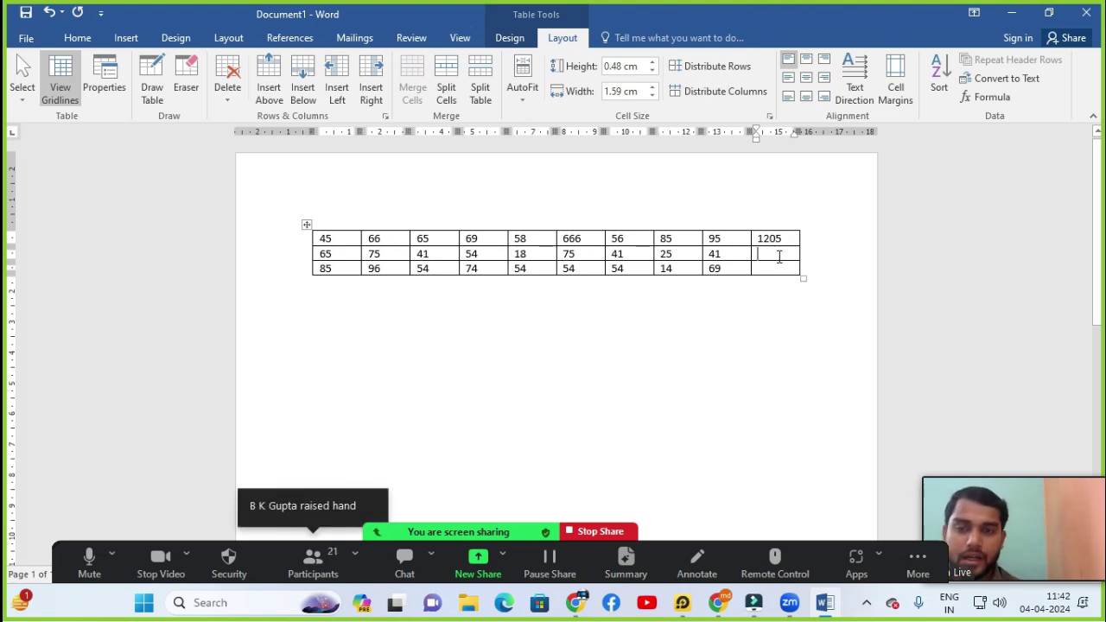
pyautogui.write('=')
pyautogui.press('BackSpace')
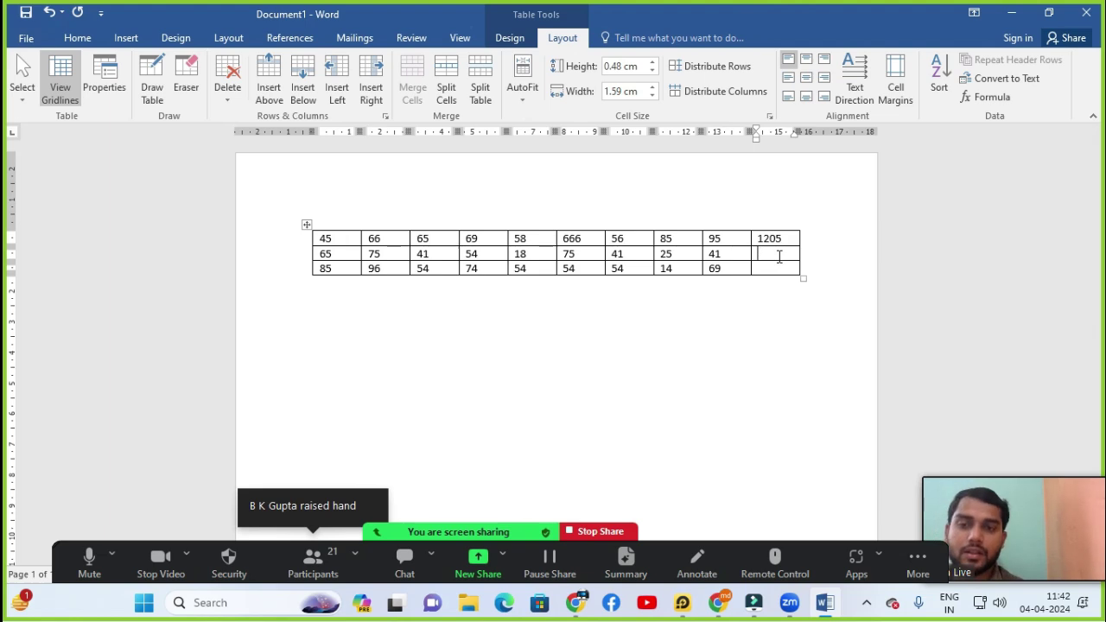
pyautogui.click(992, 97)
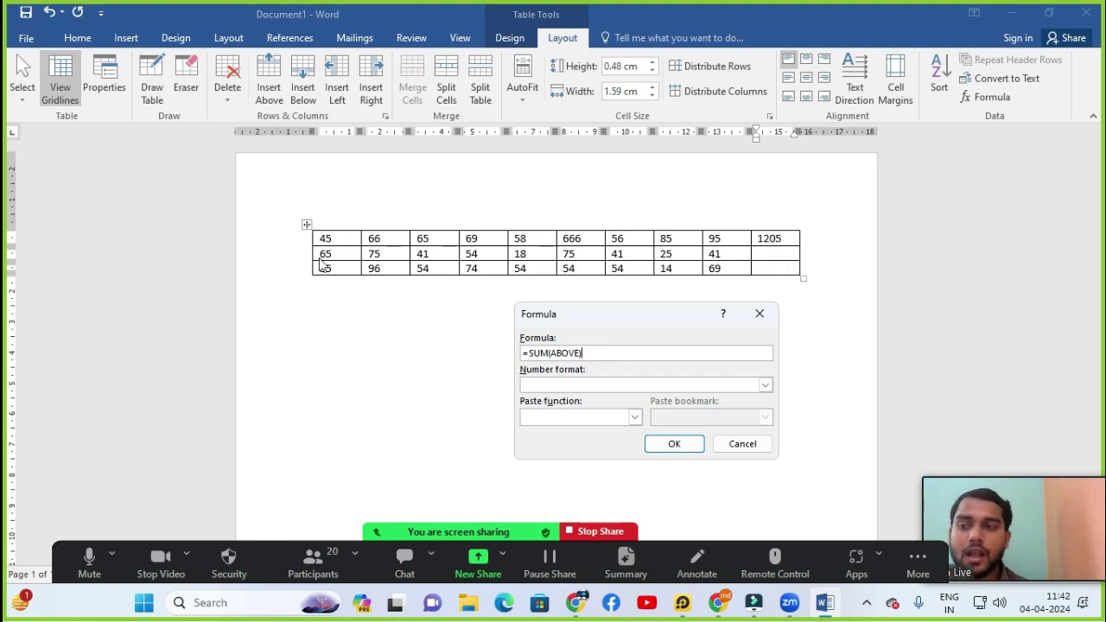
pyautogui.click(581, 351)
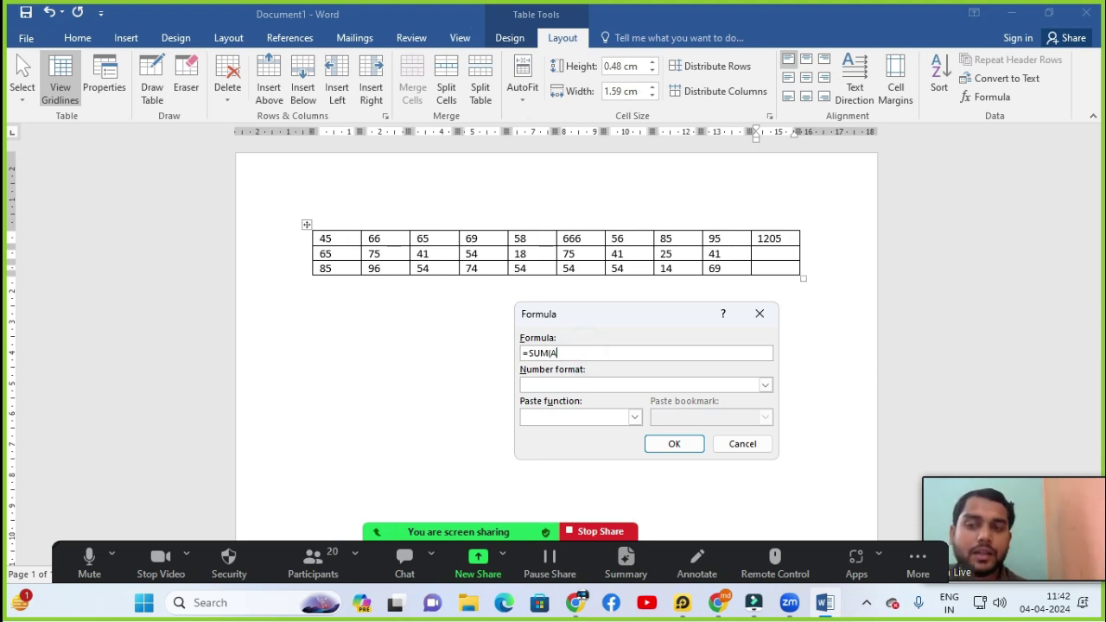
pyautogui.write('(LEF')
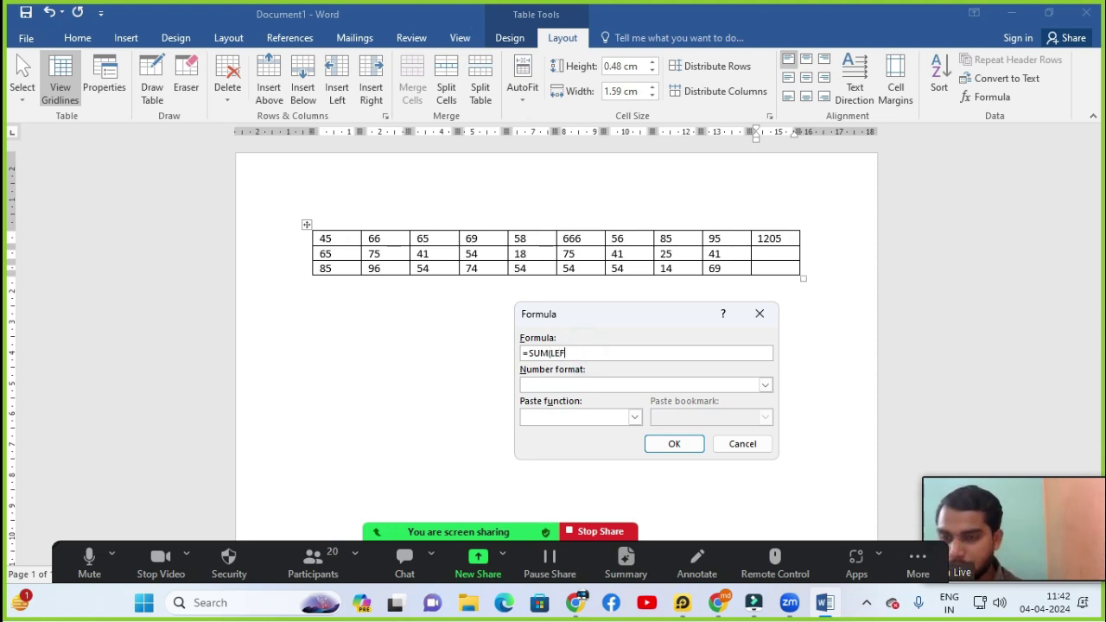
pyautogui.write('T')
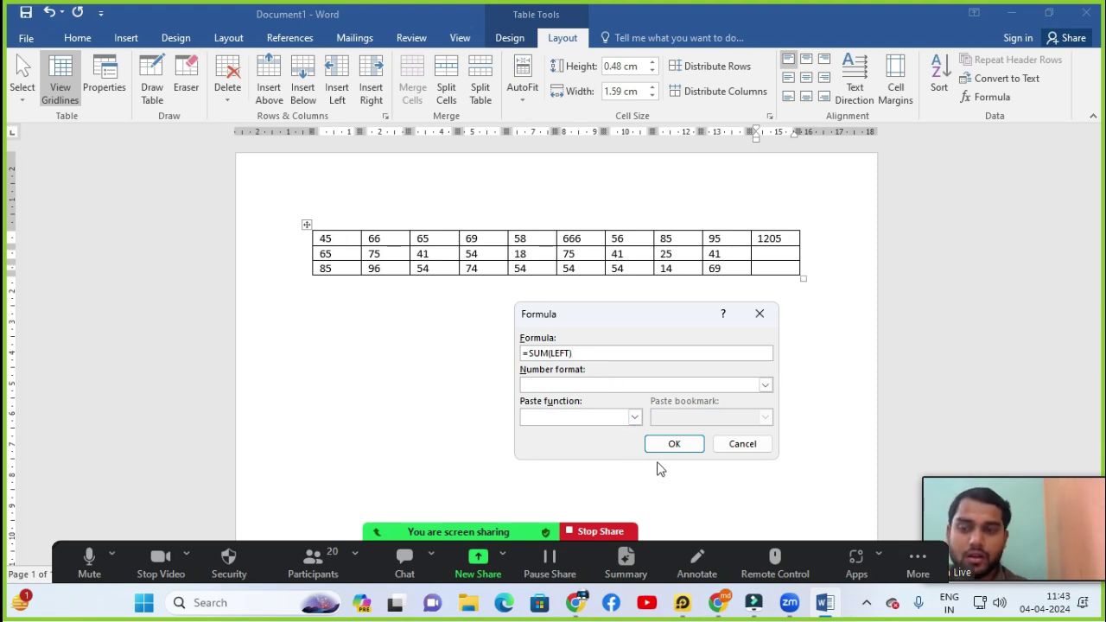
pyautogui.click(672, 444)
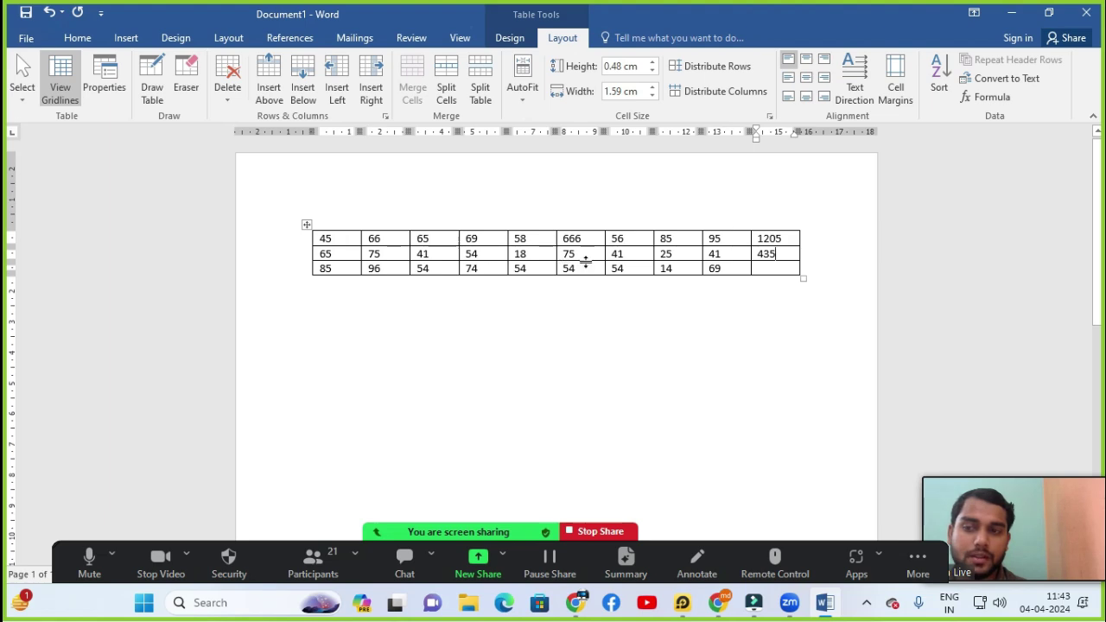
pyautogui.click(765, 269)
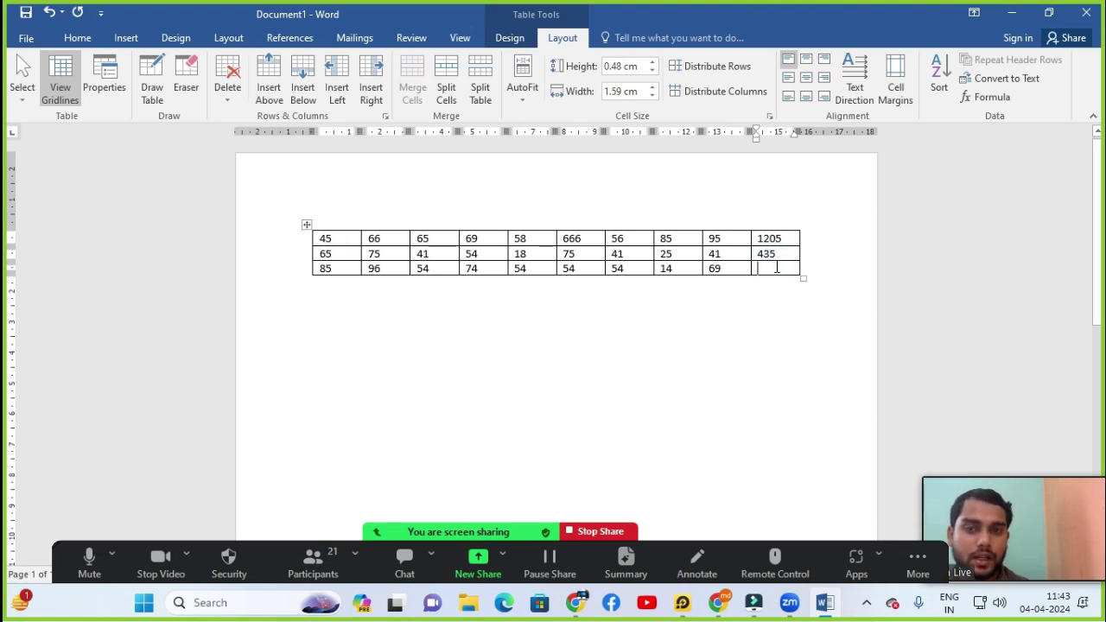
pyautogui.click(999, 103)
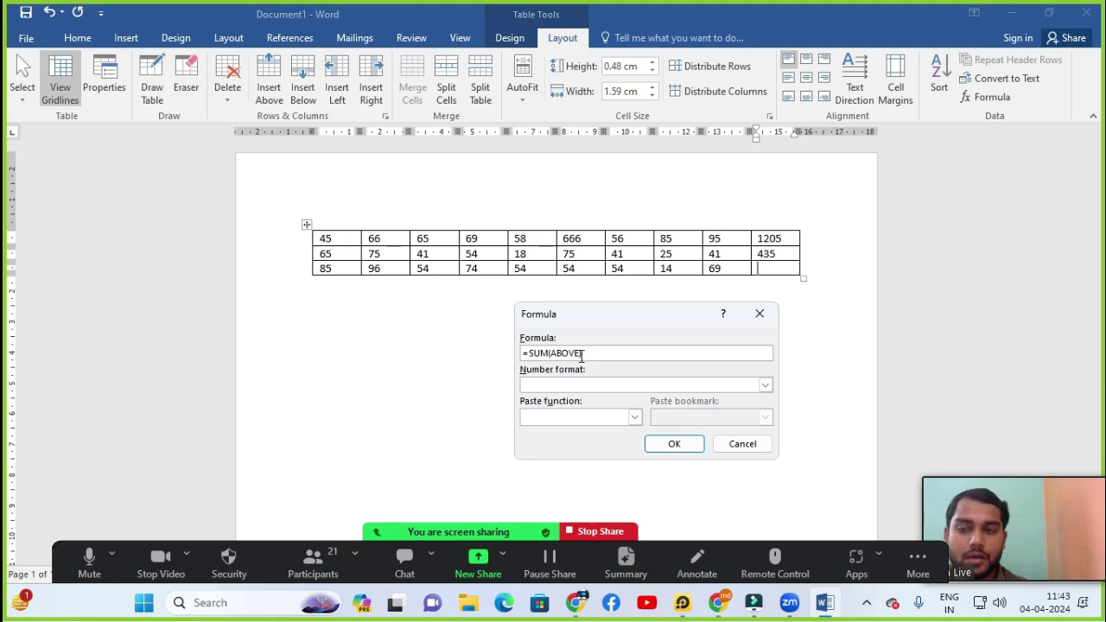
pyautogui.press('BackSpace')
pyautogui.press('BackSpace')
pyautogui.press('BackSpace')
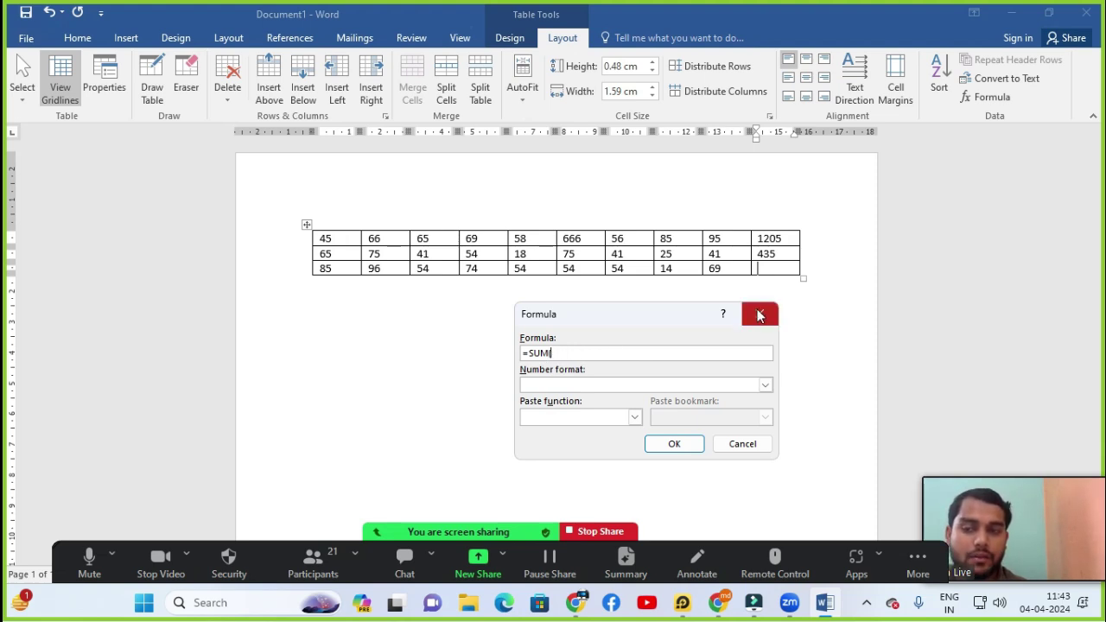
pyautogui.click(760, 314)
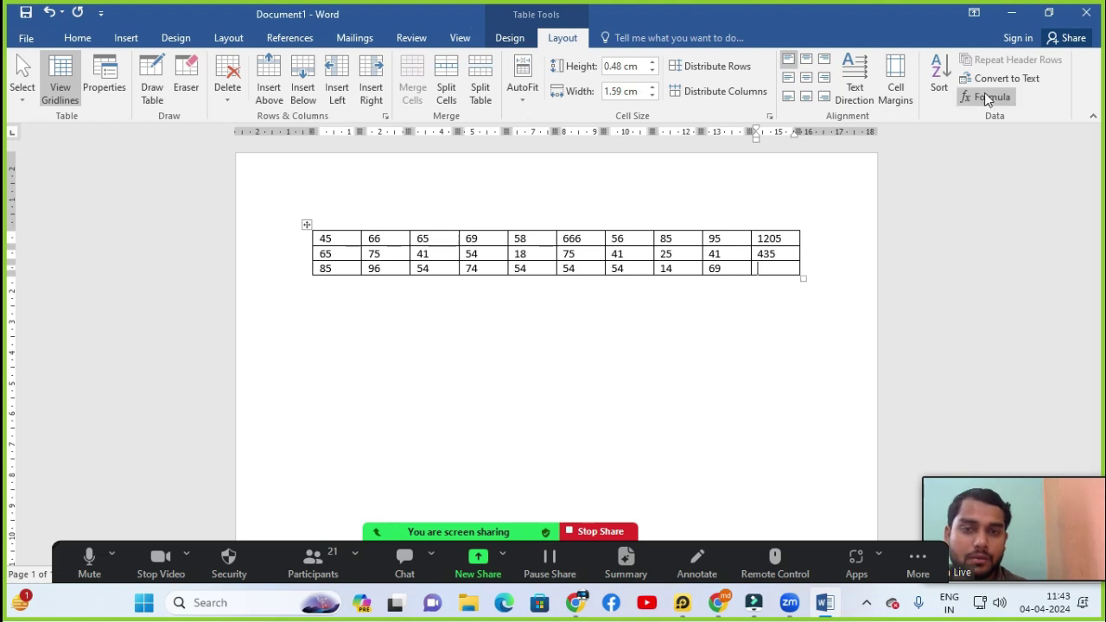
# Try the formula =SUM(ABOVE) in the last cell of the third row and delete its result.
pyautogui.click(985, 92)
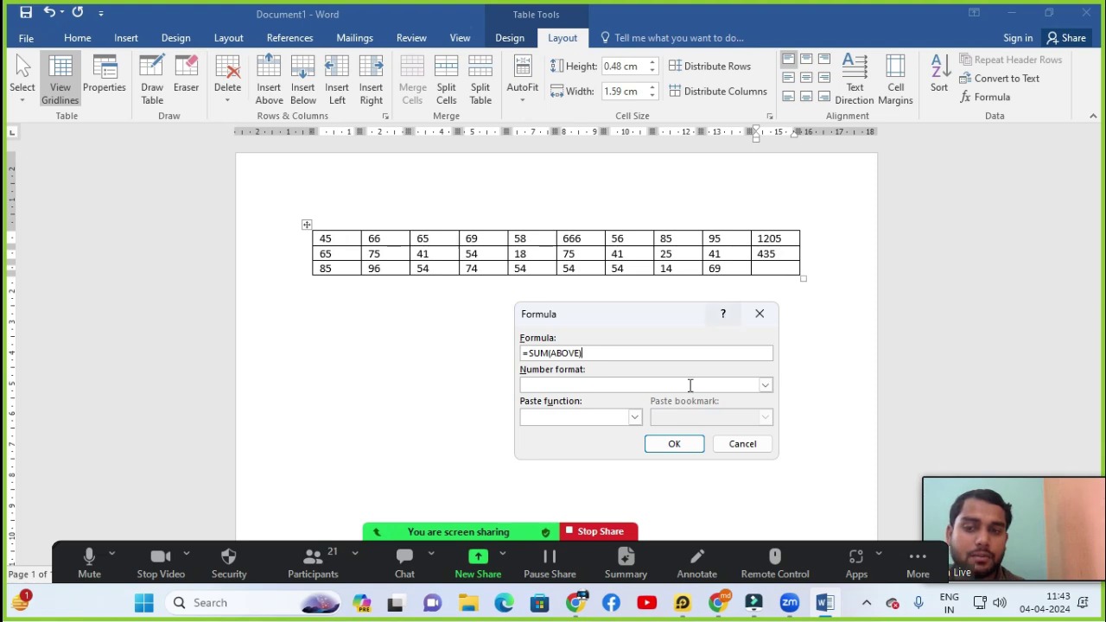
pyautogui.click(674, 445)
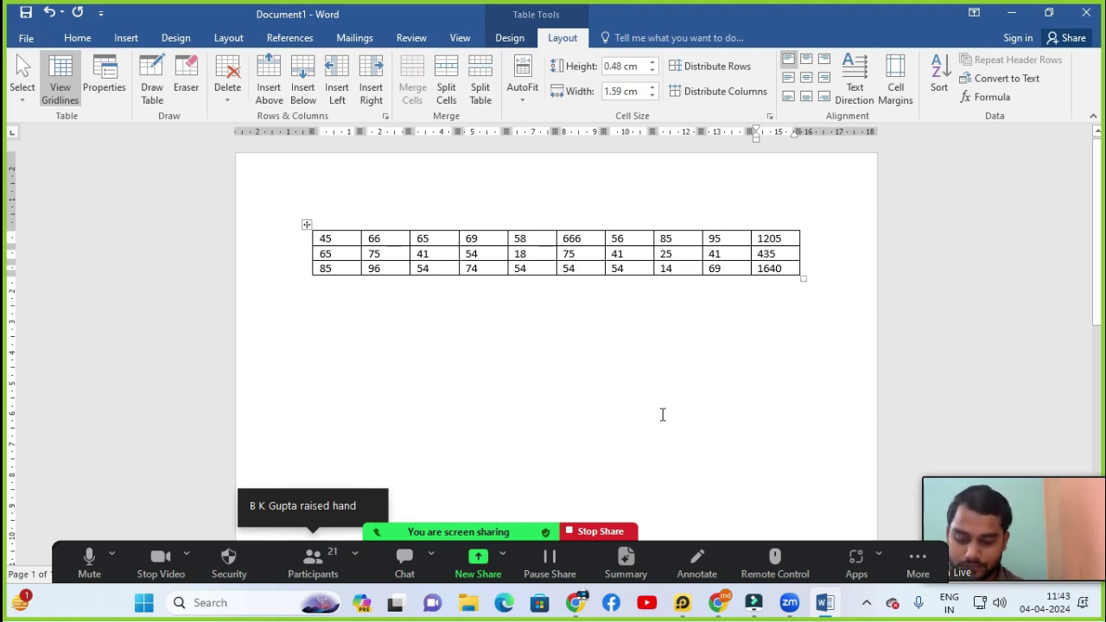
pyautogui.press('BackSpace')
pyautogui.press('BackSpace')
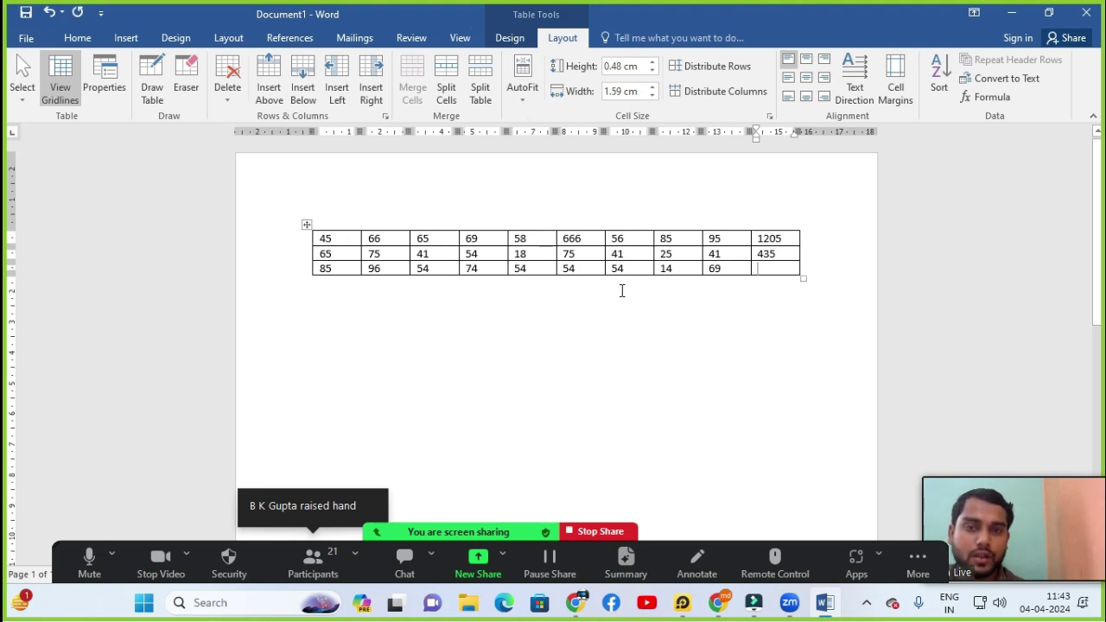
# Total the third row in its empty last cell with the table formula =SUM(LEFT).
pyautogui.click(990, 98)
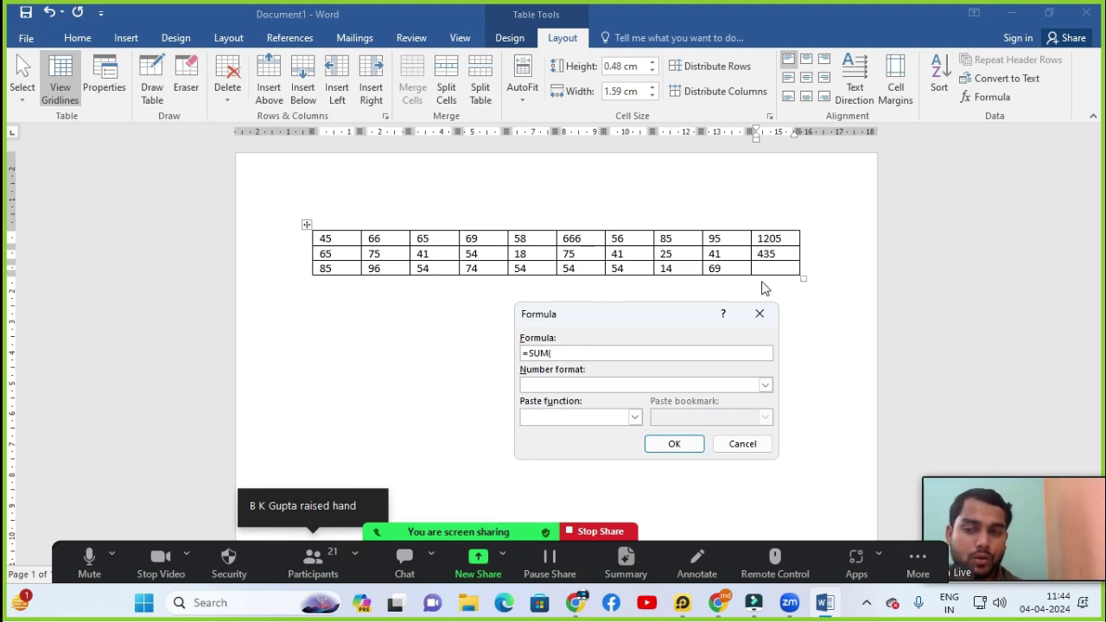
pyautogui.write('LEFT')
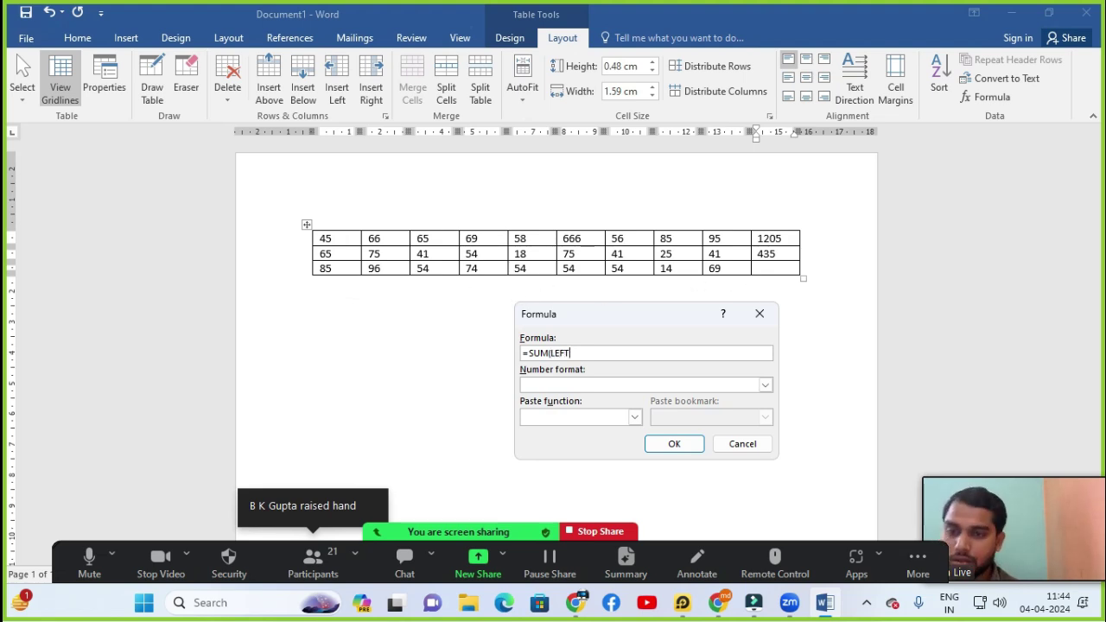
pyautogui.write(')')
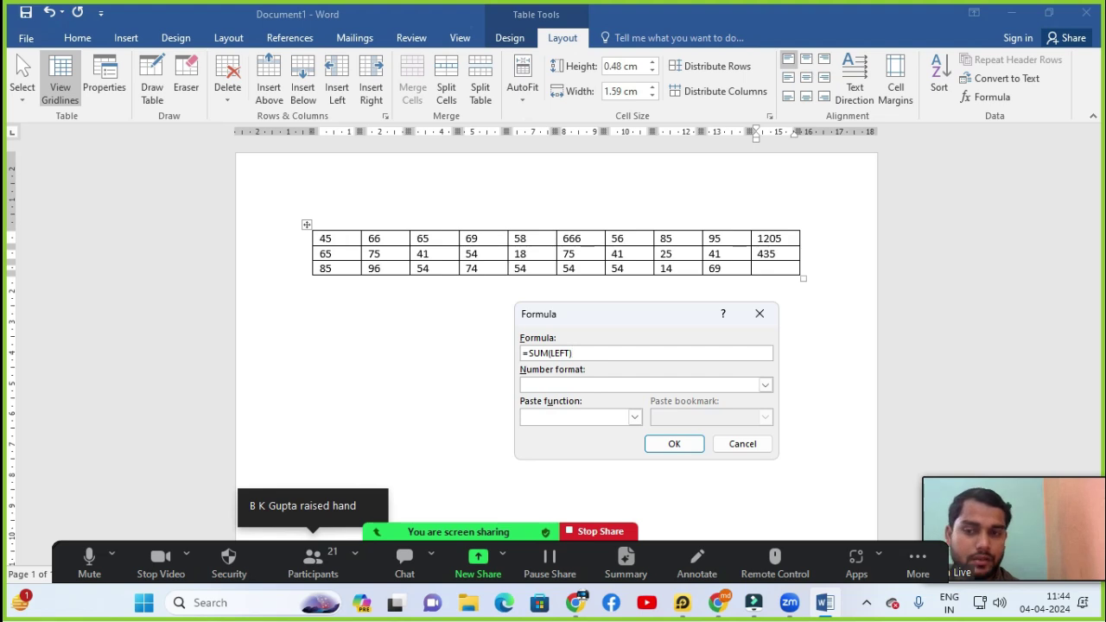
pyautogui.click(674, 445)
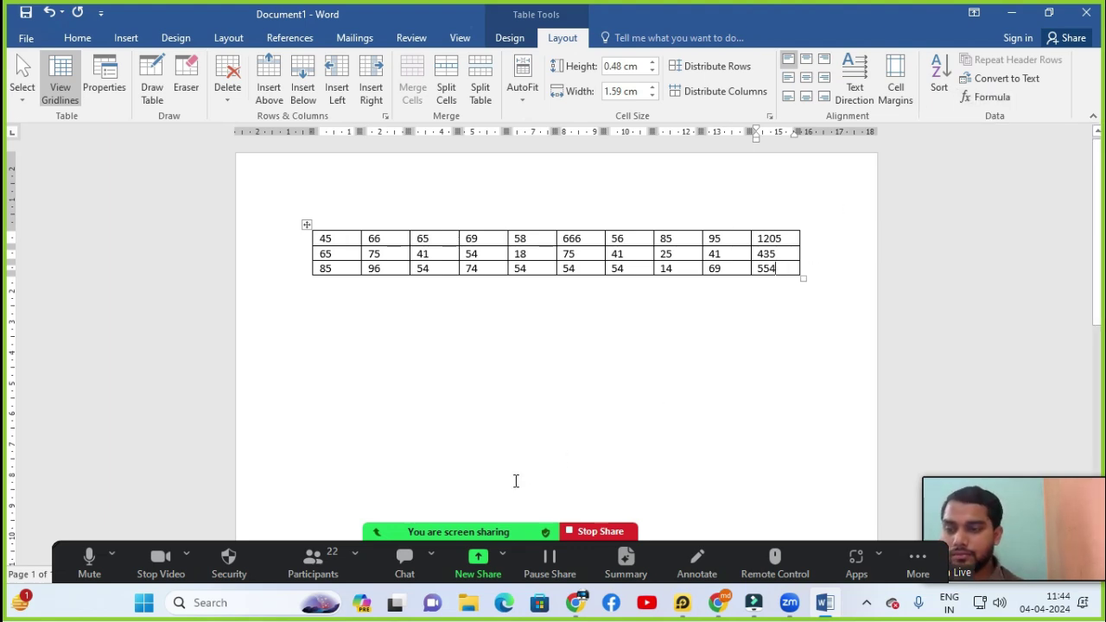
# Unmute the participant with the raised hand in the Zoom participants list, move the list below the table and close it.
pyautogui.click(313, 566)
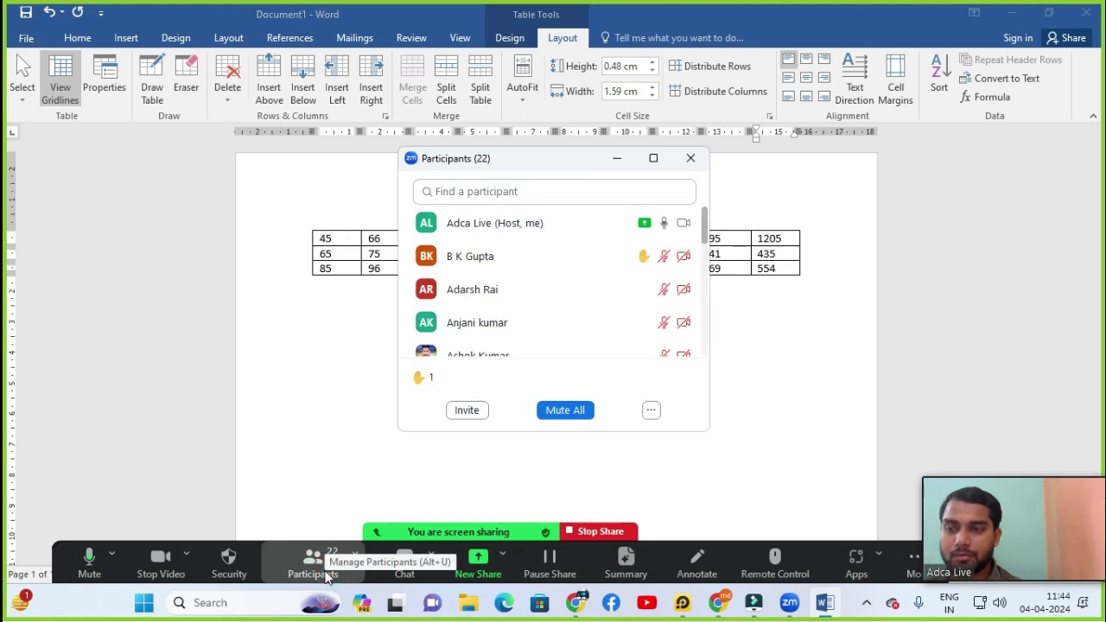
pyautogui.click(599, 253)
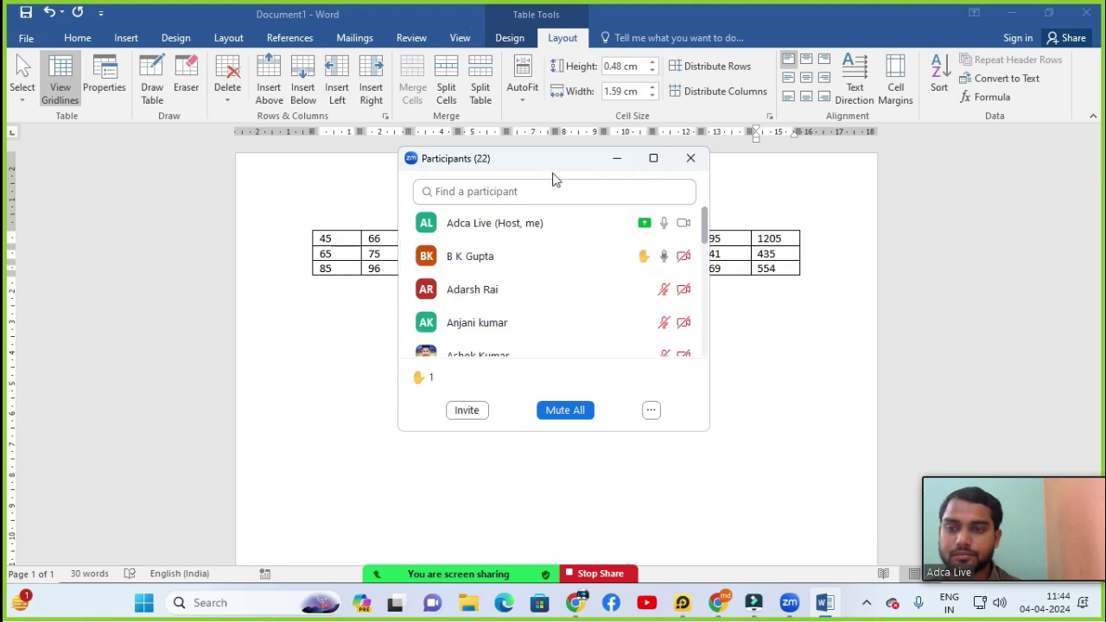
pyautogui.moveTo(540, 162); pyautogui.dragTo(448, 304)
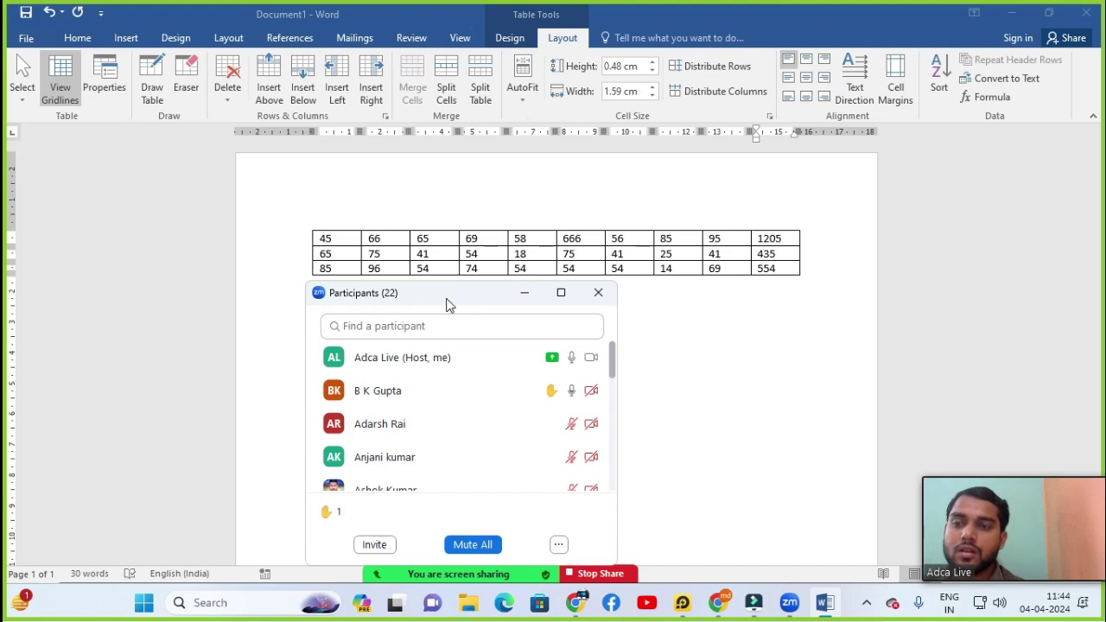
pyautogui.click(598, 292)
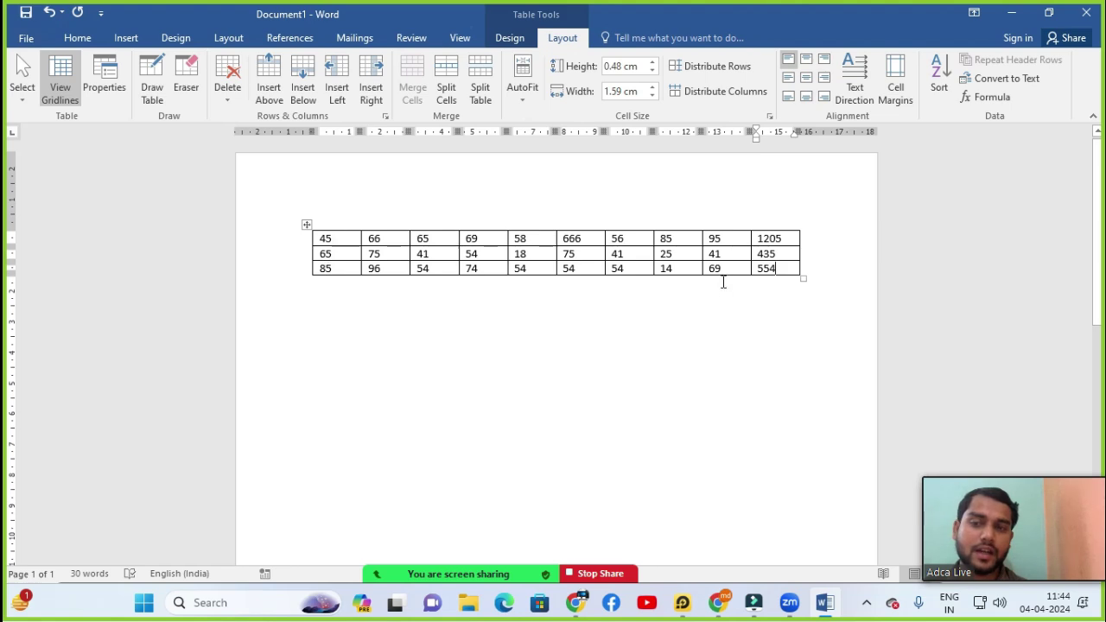
# Clear the number from the first cell of the table's third row.
pyautogui.click(781, 277)
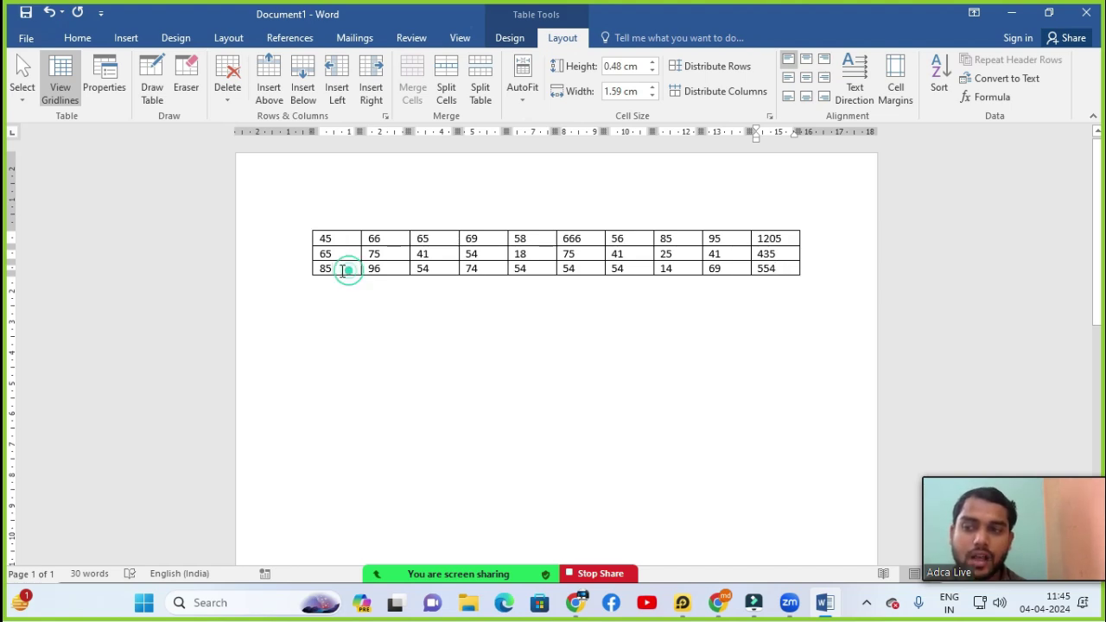
pyautogui.moveTo(346, 271); pyautogui.dragTo(316, 271)
pyautogui.press('BackSpace')
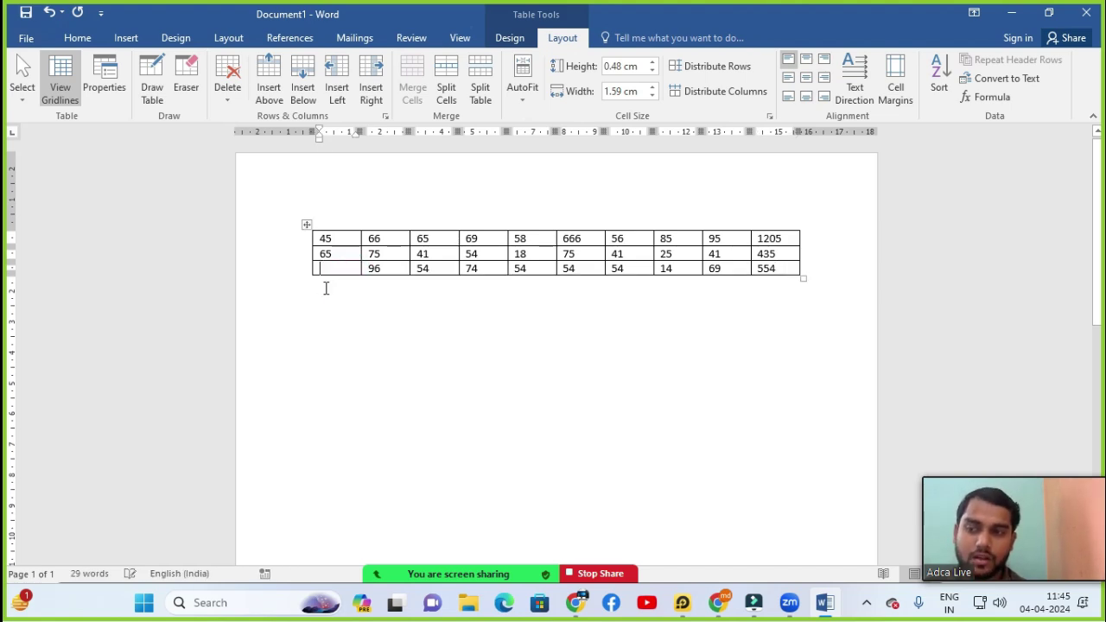
pyautogui.click(320, 289)
pyautogui.click(328, 266)
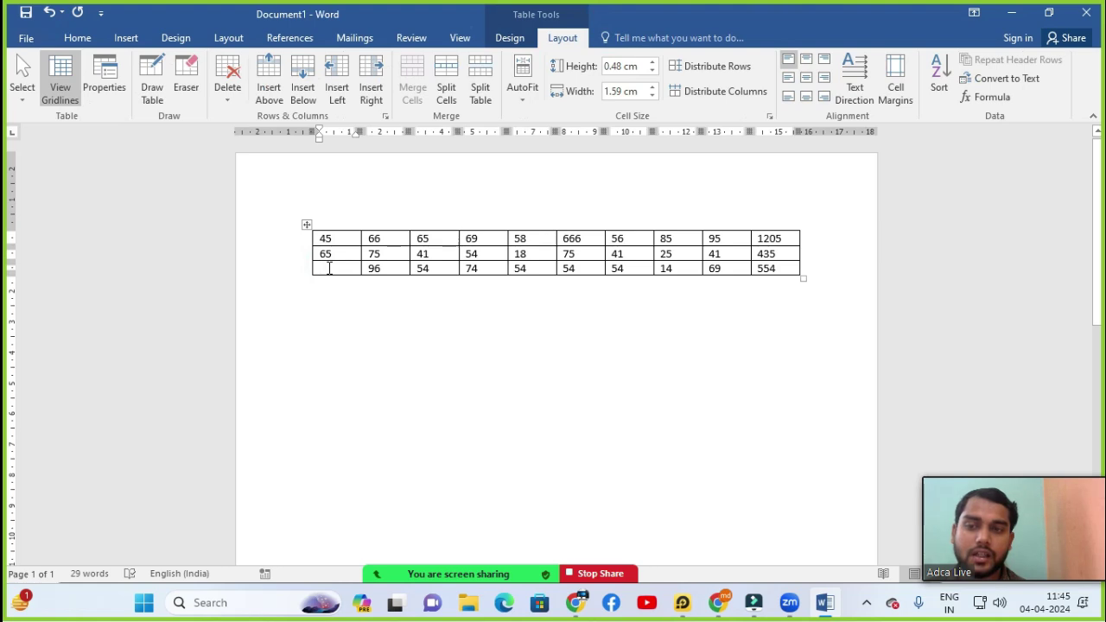
# Total the third row in its empty first cell with the table formula =SUM(RIGHT).
pyautogui.click(992, 97)
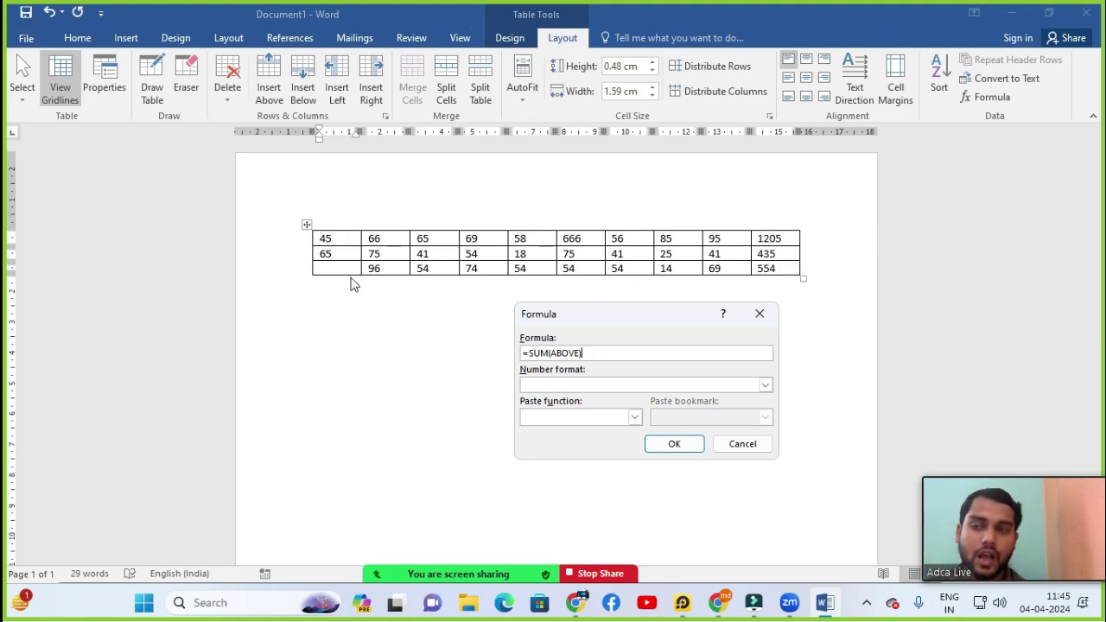
pyautogui.press('BackSpace')
pyautogui.press('BackSpace')
pyautogui.press('BackSpace')
pyautogui.press('BackSpace')
pyautogui.press('BackSpace')
pyautogui.press('BackSpace')
pyautogui.write('RIGHT')
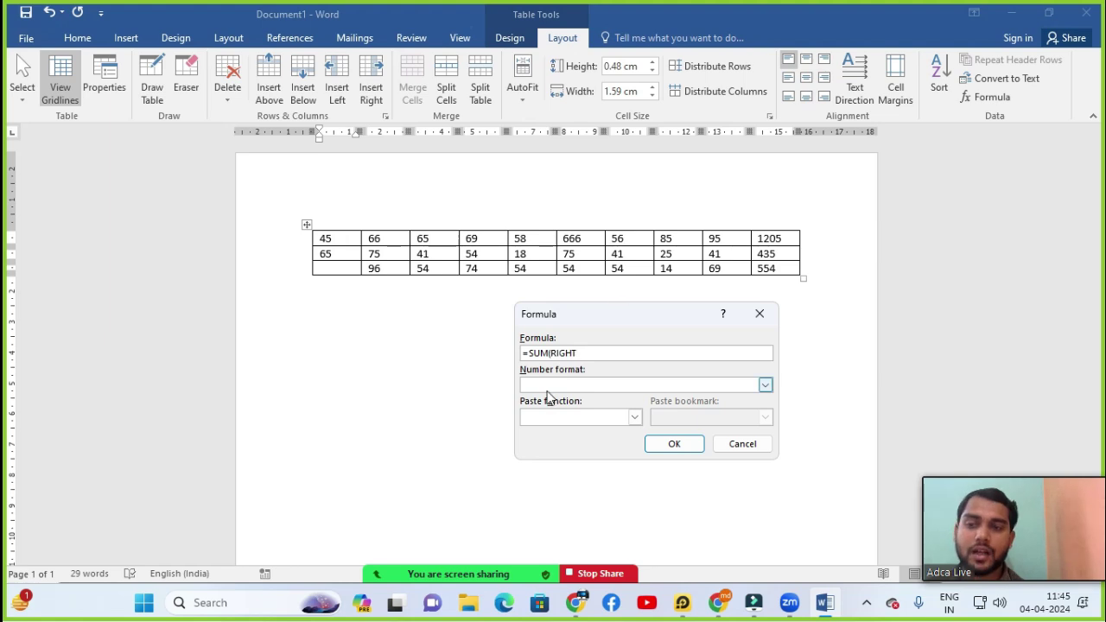
pyautogui.write(')')
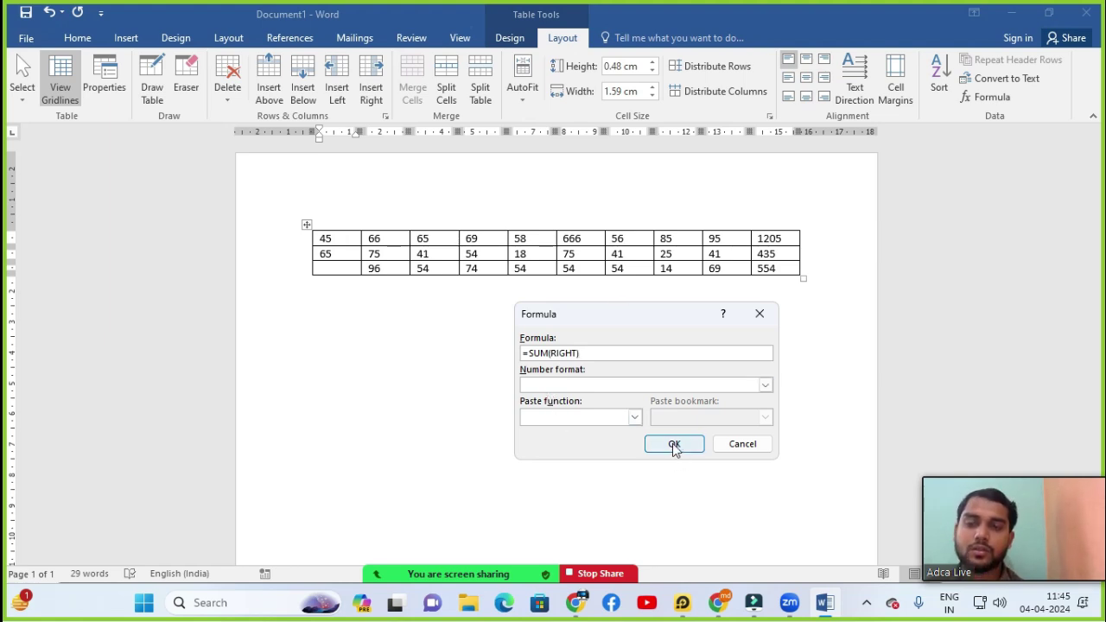
pyautogui.click(675, 444)
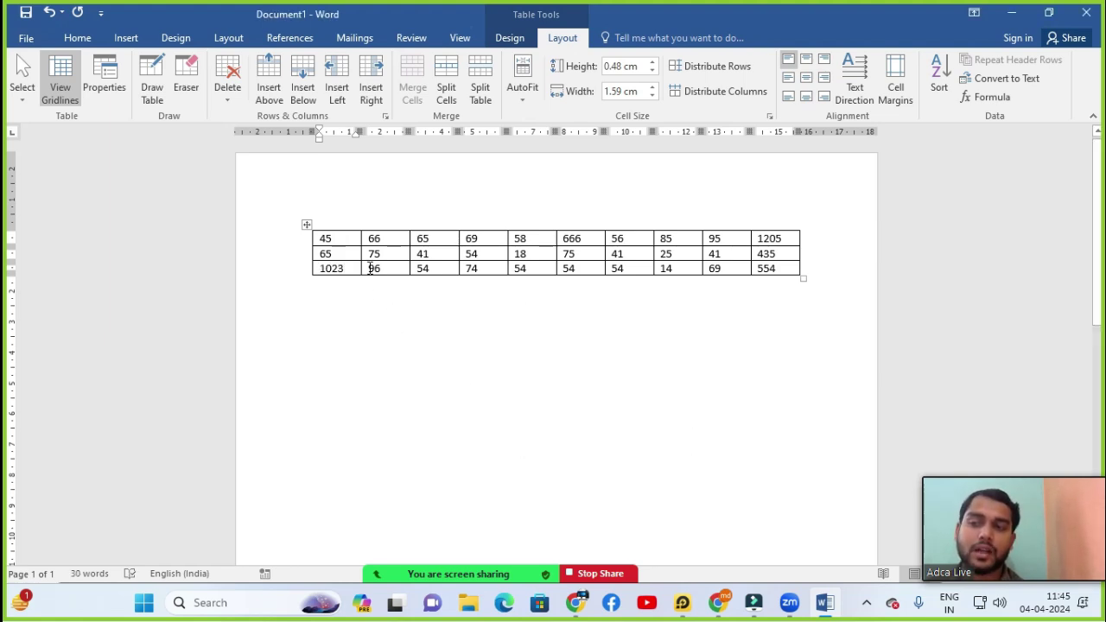
pyautogui.doubleClick(762, 271)
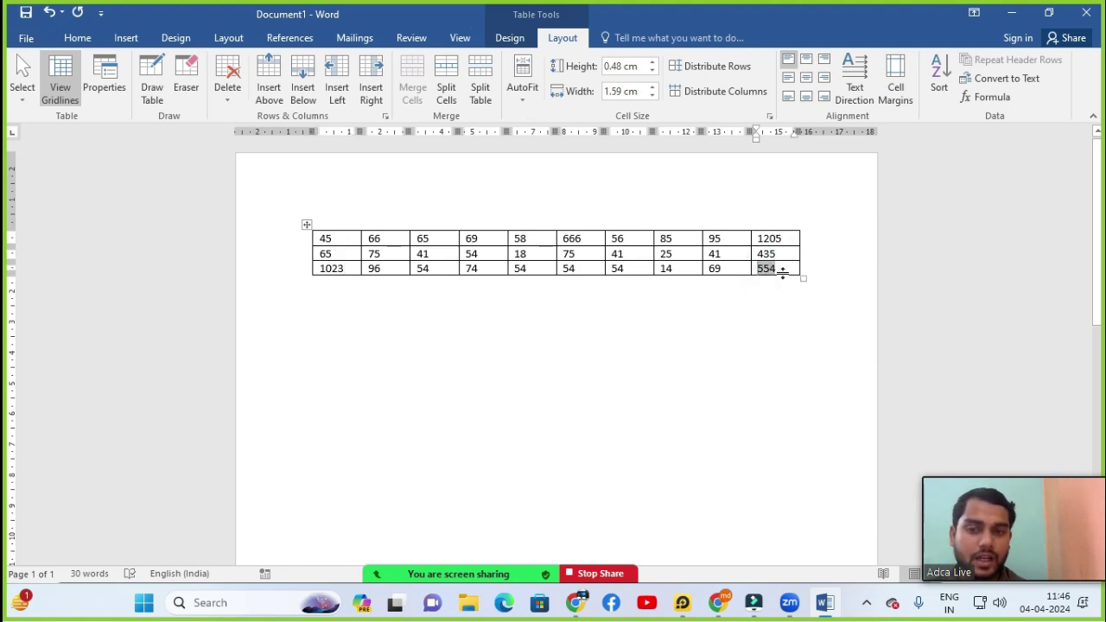
pyautogui.click(763, 276)
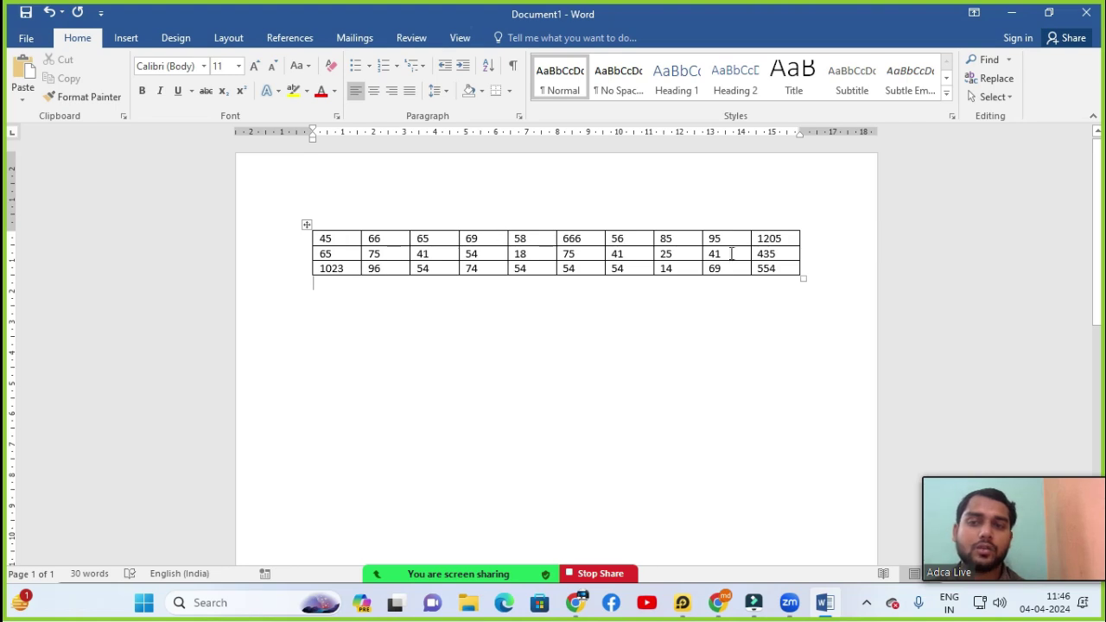
pyautogui.doubleClick(766, 268)
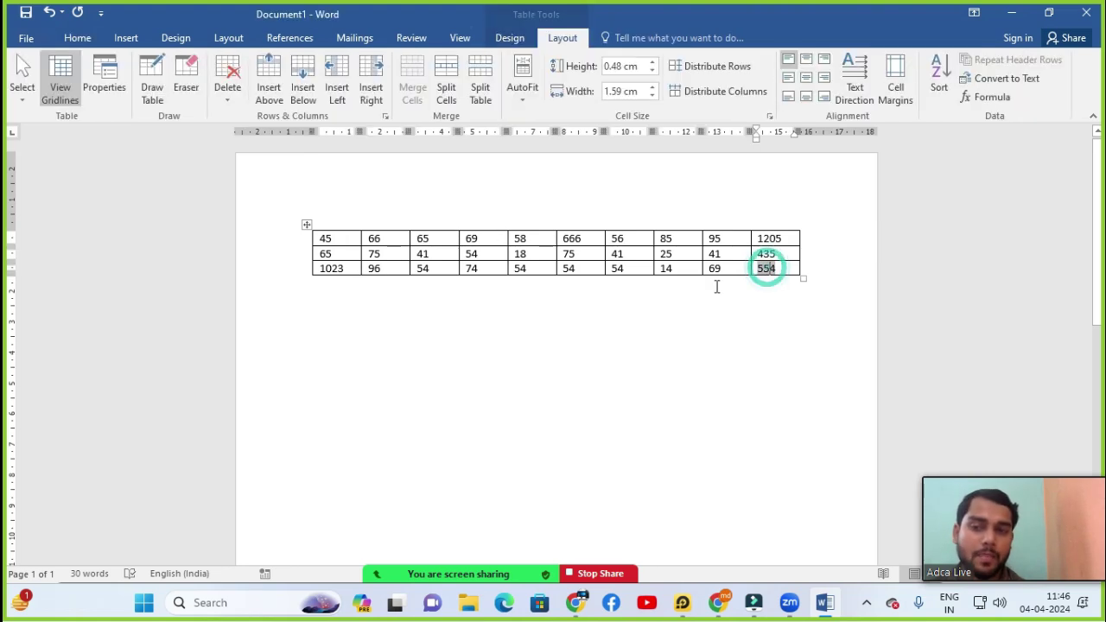
pyautogui.click(345, 269)
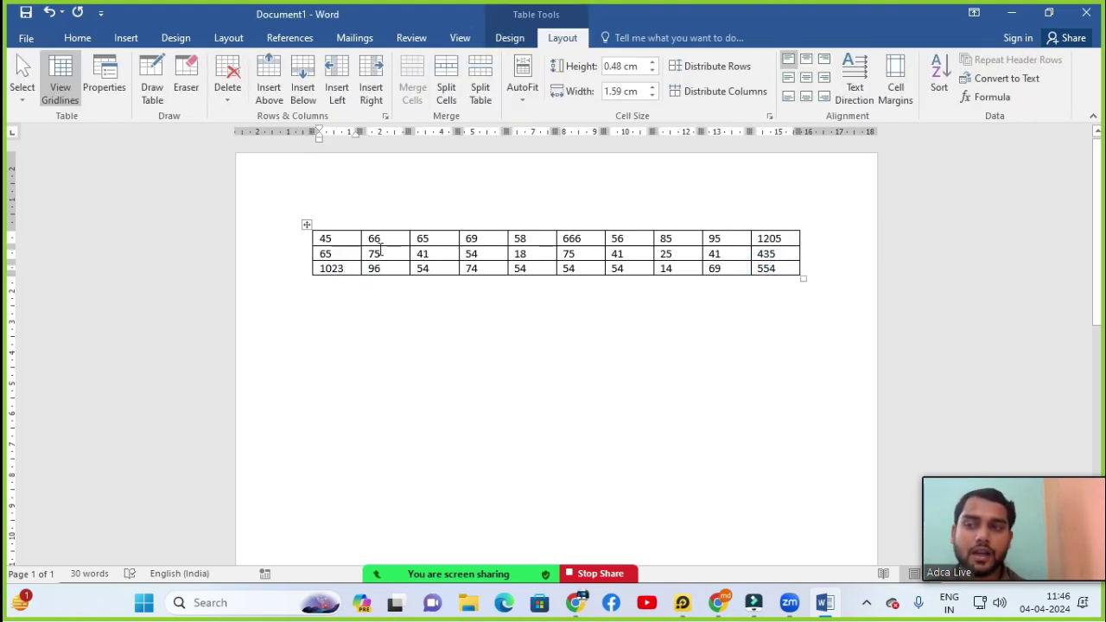
# Open the Zoom participants list and find the participant with the raised hand.
pyautogui.moveTo(399, 515)
pyautogui.click(292, 567)
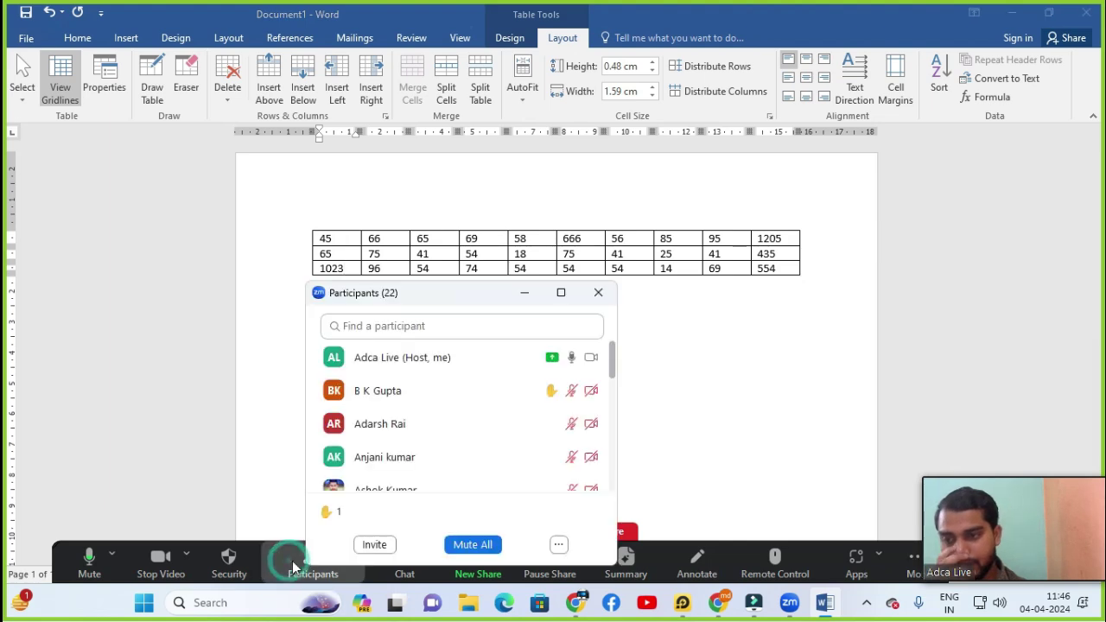
pyautogui.moveTo(441, 391)
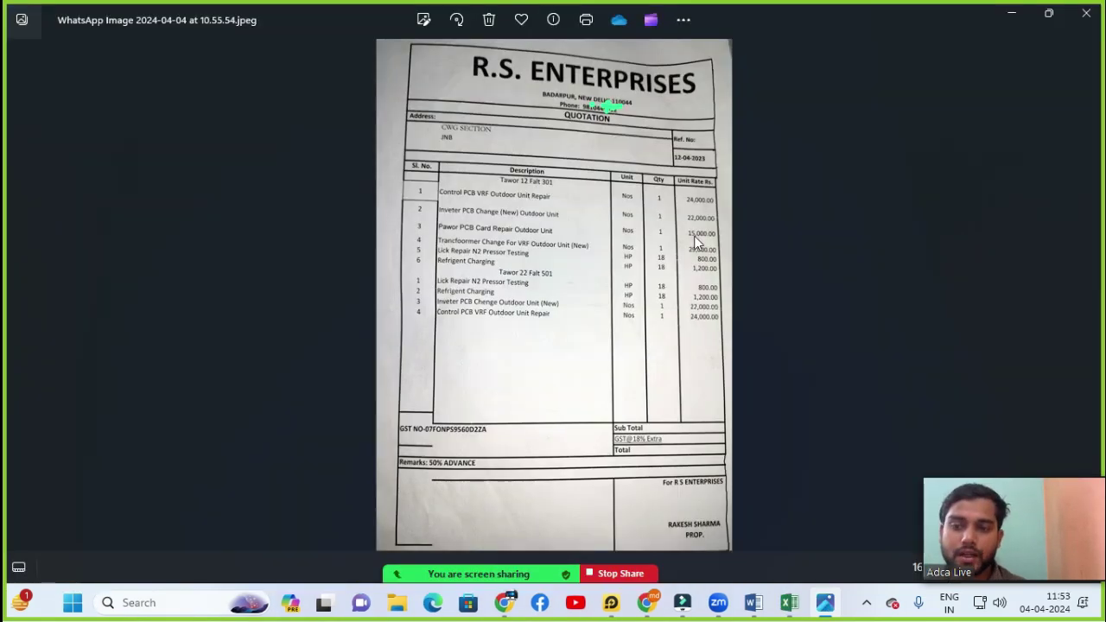
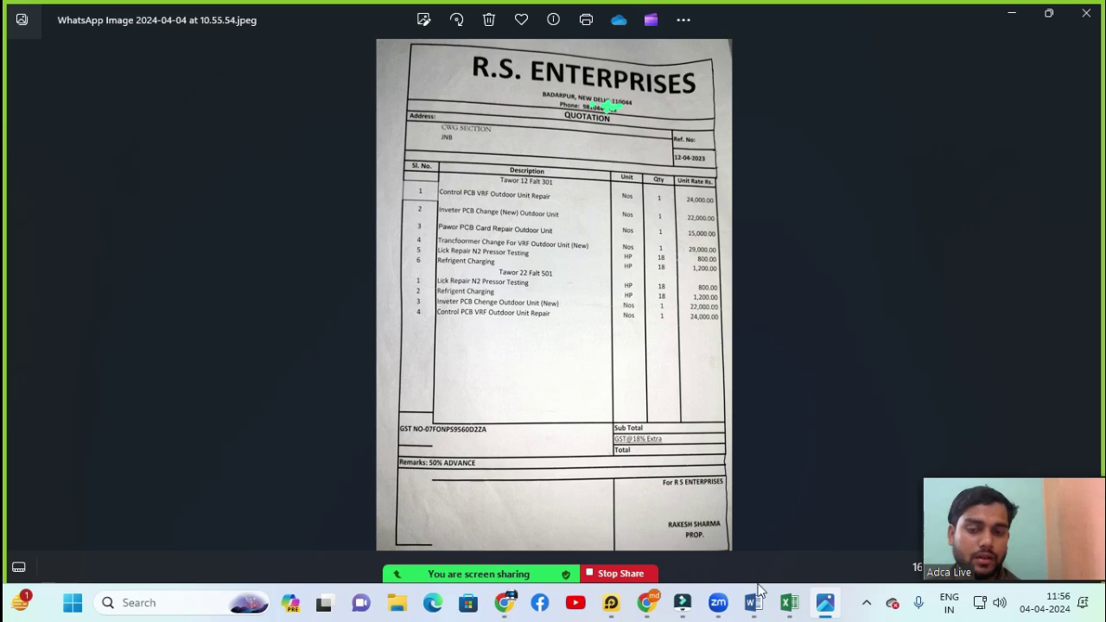
# Switch to the blank Word document and insert a table with 5 columns and 11 rows.
pyautogui.moveTo(756, 596)
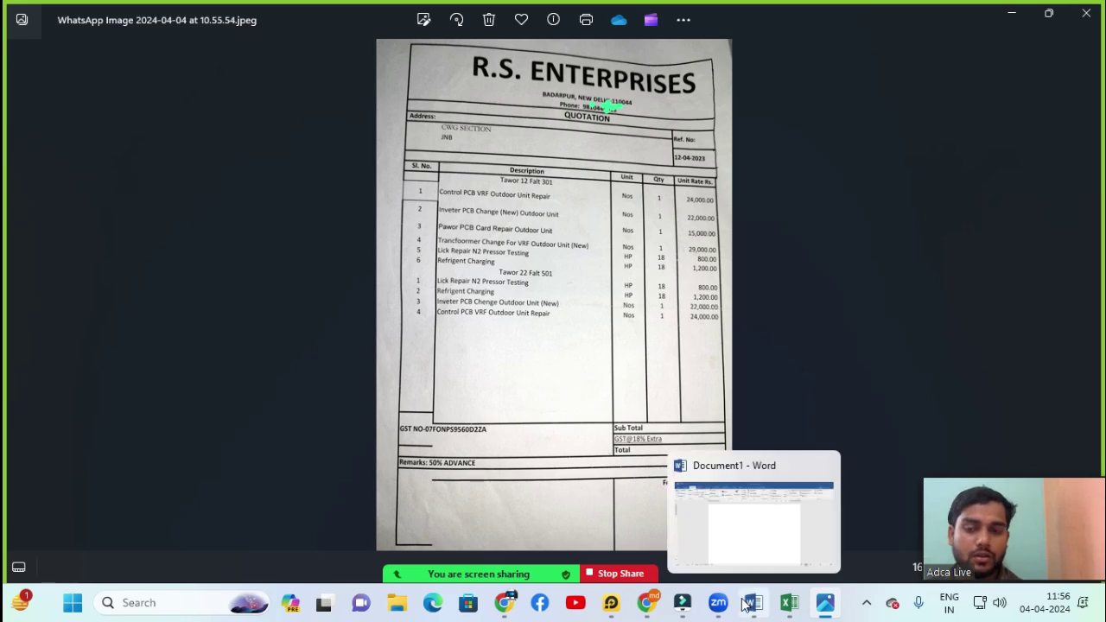
pyautogui.click(745, 545)
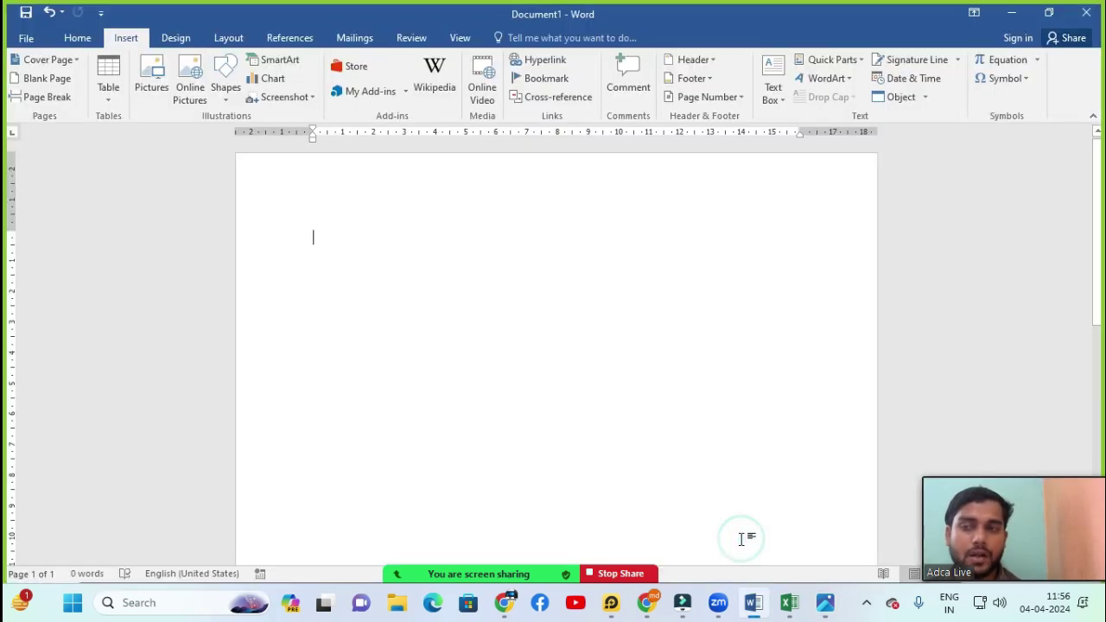
pyautogui.click(106, 97)
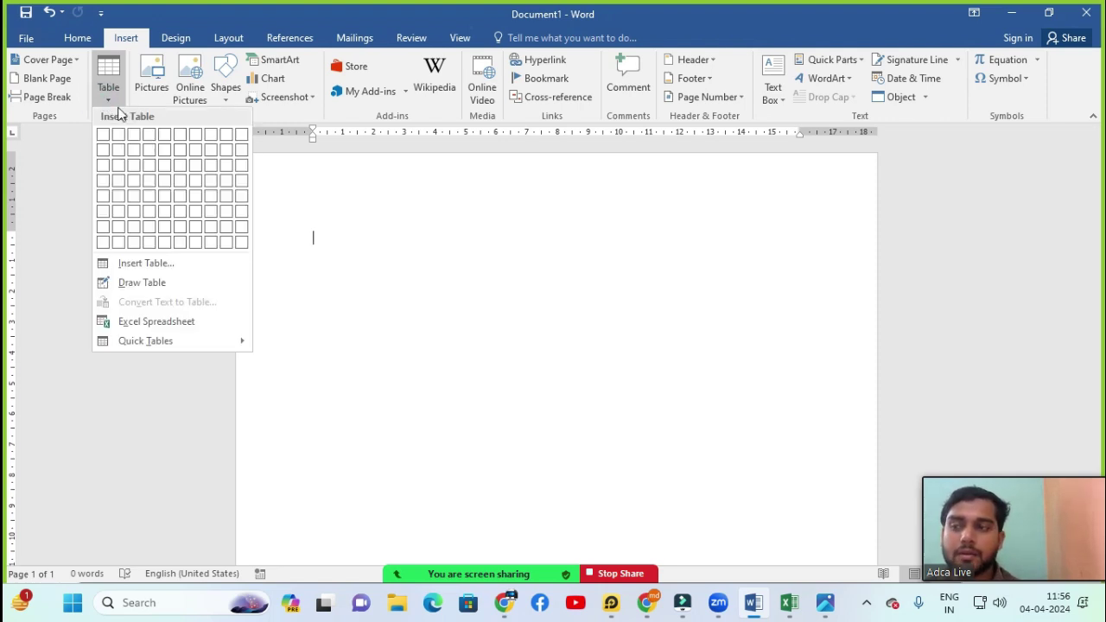
pyautogui.click(129, 268)
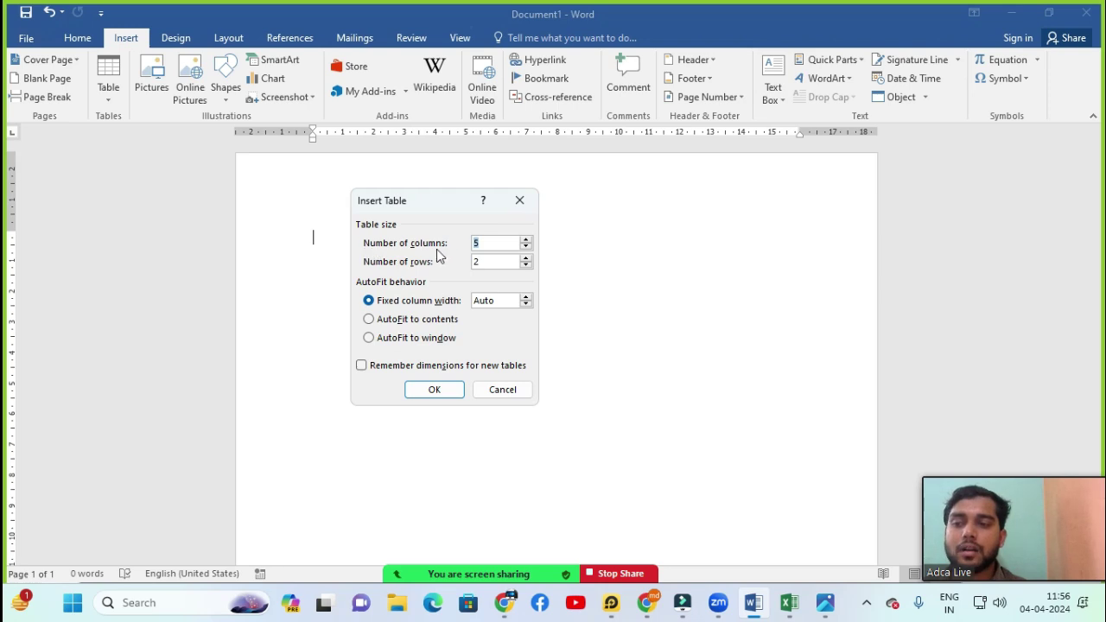
pyautogui.doubleClick(480, 243)
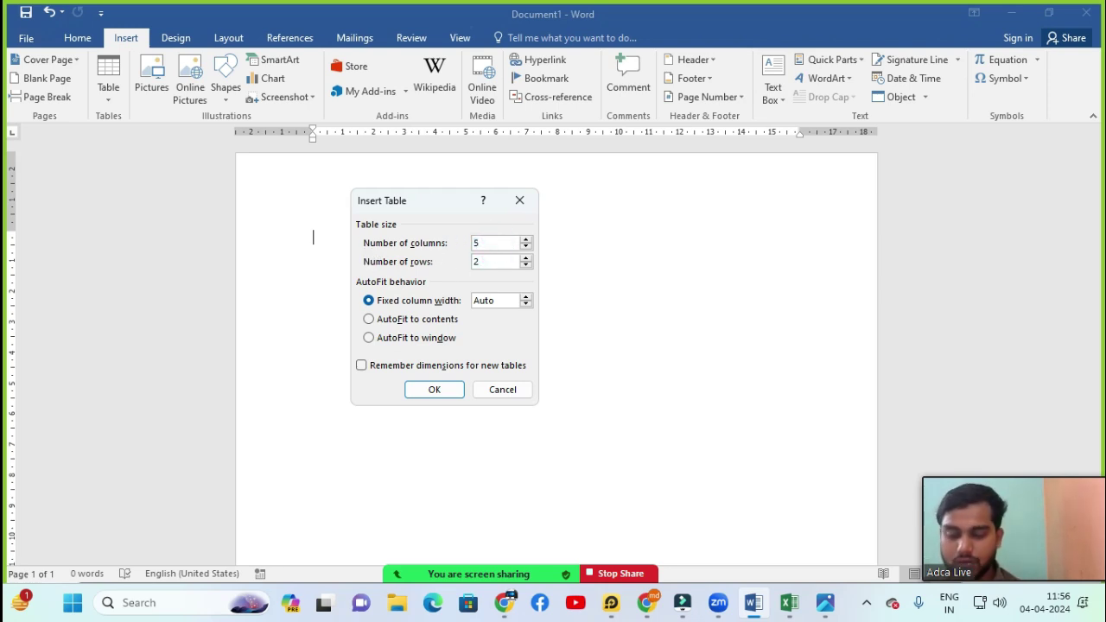
pyautogui.doubleClick(498, 263)
pyautogui.write('11')
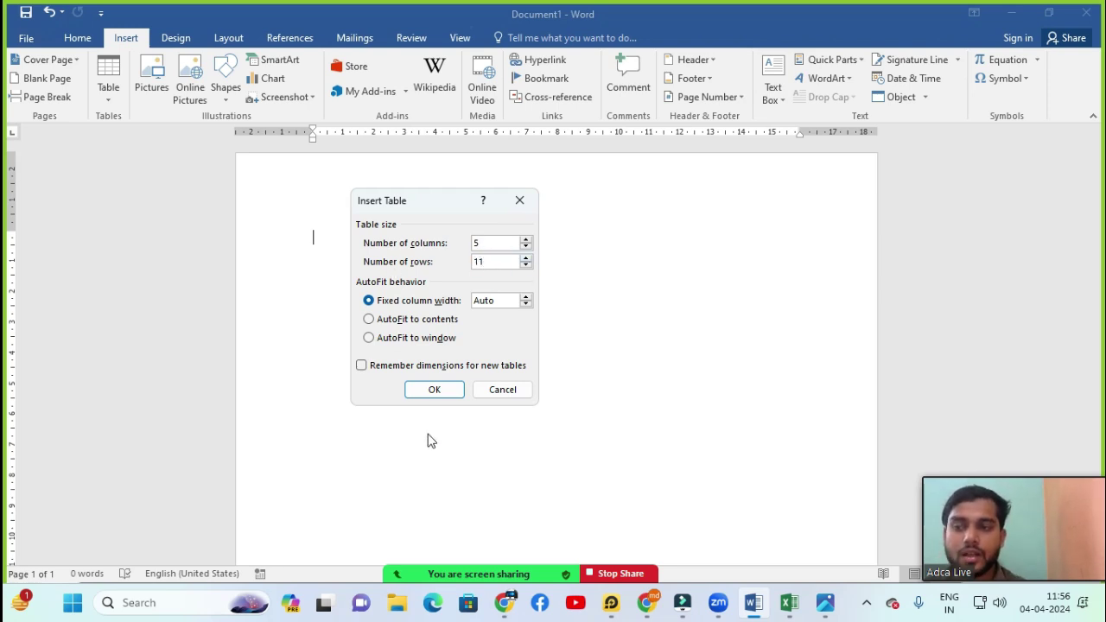
pyautogui.click(425, 390)
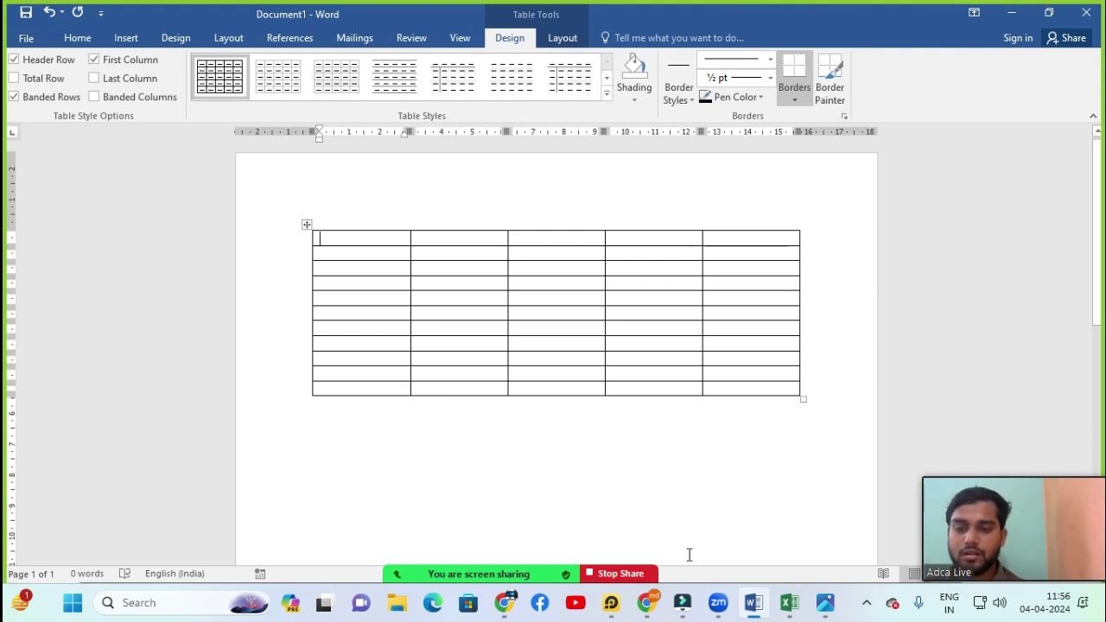
# Check the layout of the R.S. Enterprises quotation in the image viewer and return to the Word document.
pyautogui.moveTo(825, 602)
pyautogui.click(828, 545)
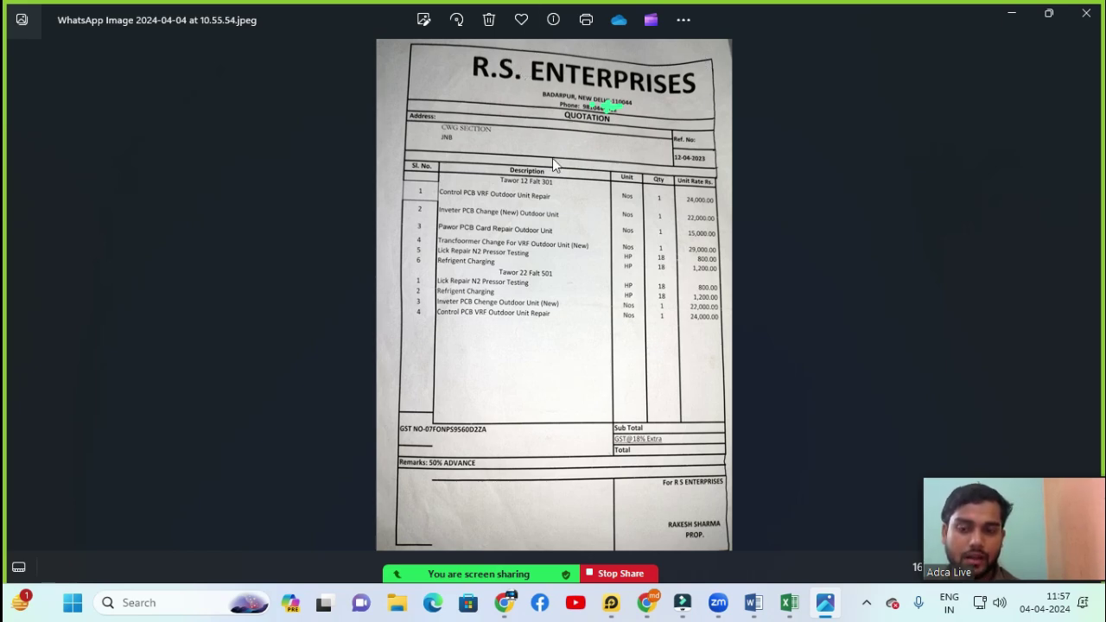
pyautogui.moveTo(755, 605)
pyautogui.click(767, 546)
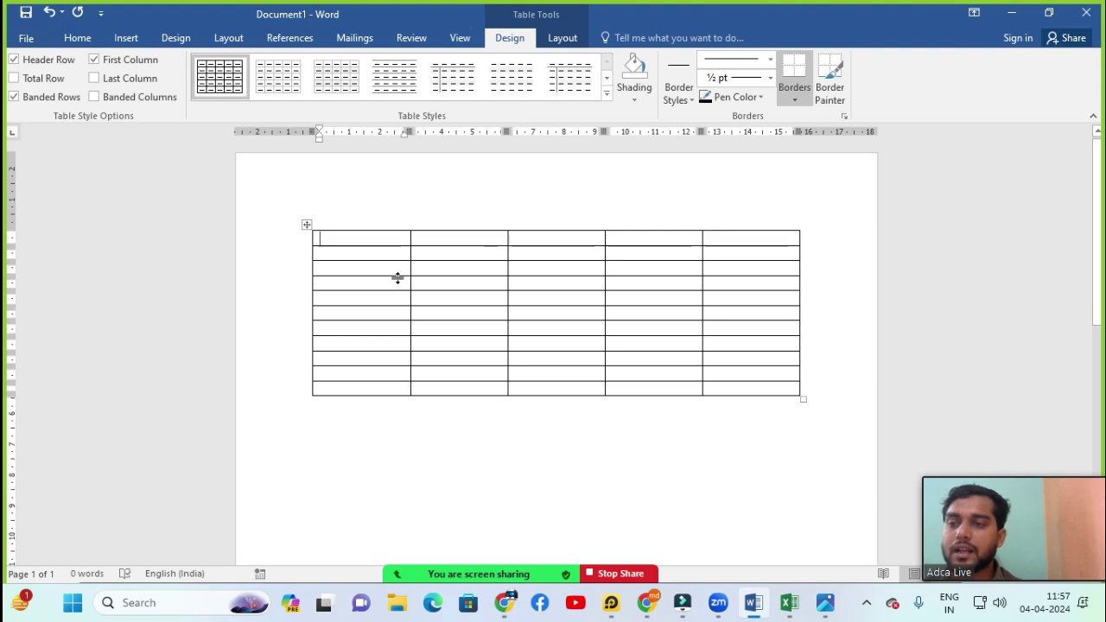
# Merge all five cells of the table's top row into one cell.
pyautogui.moveTo(358, 239); pyautogui.dragTo(720, 229)
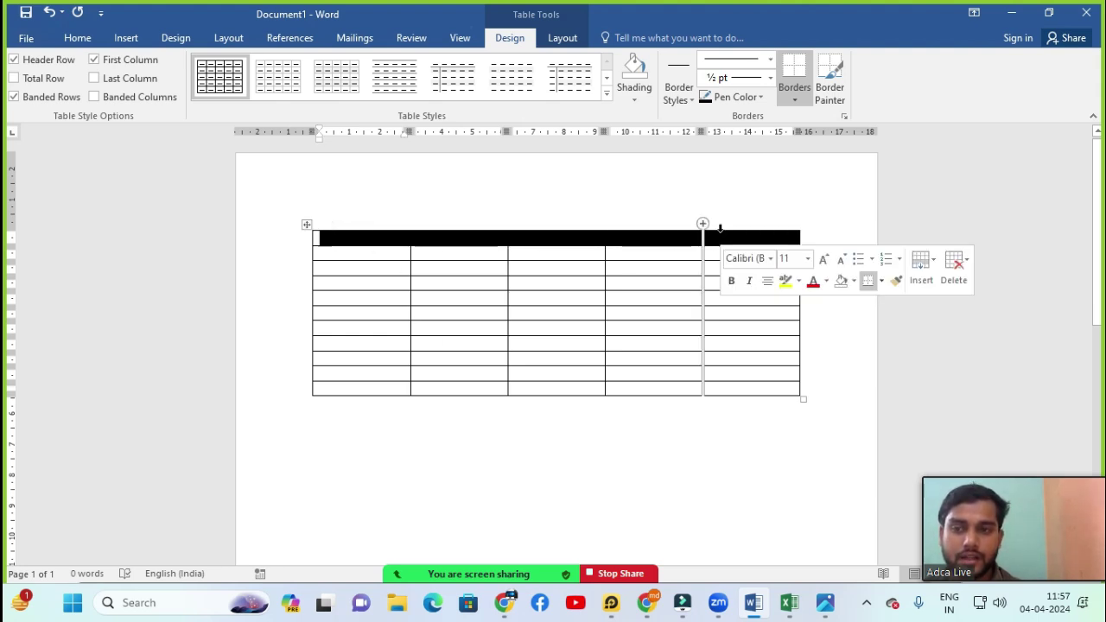
pyautogui.click(561, 39)
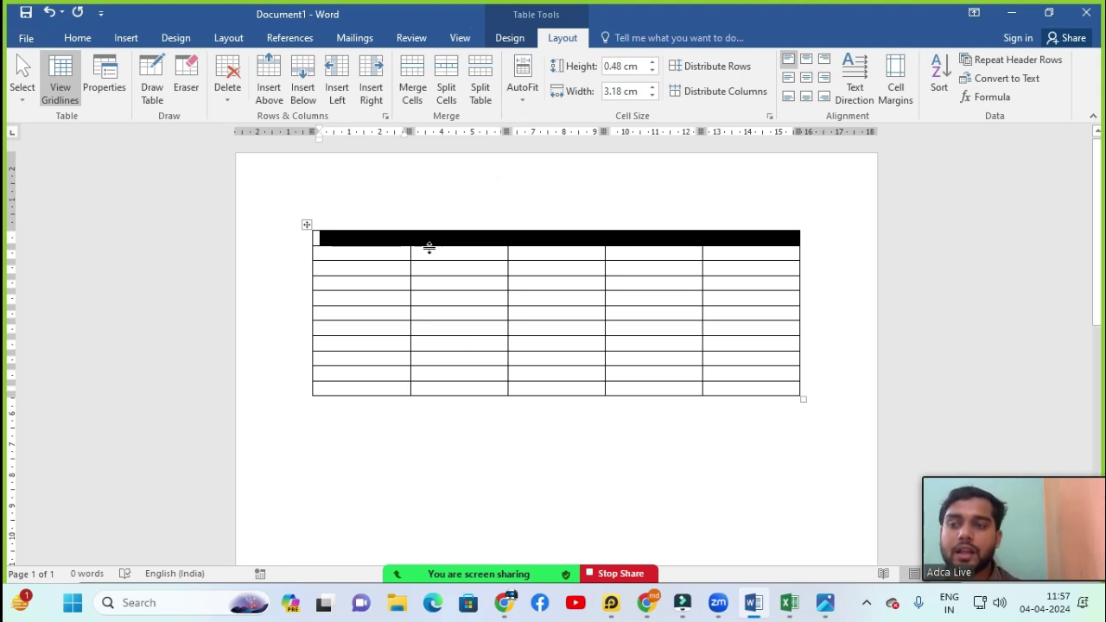
pyautogui.click(416, 80)
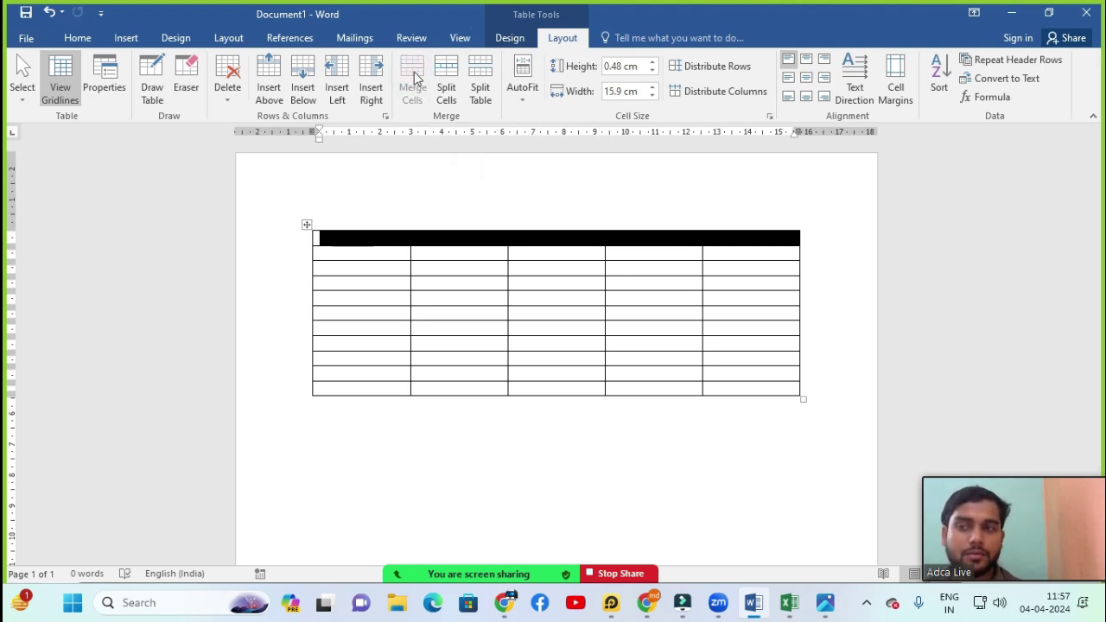
pyautogui.click(385, 252)
pyautogui.click(391, 236)
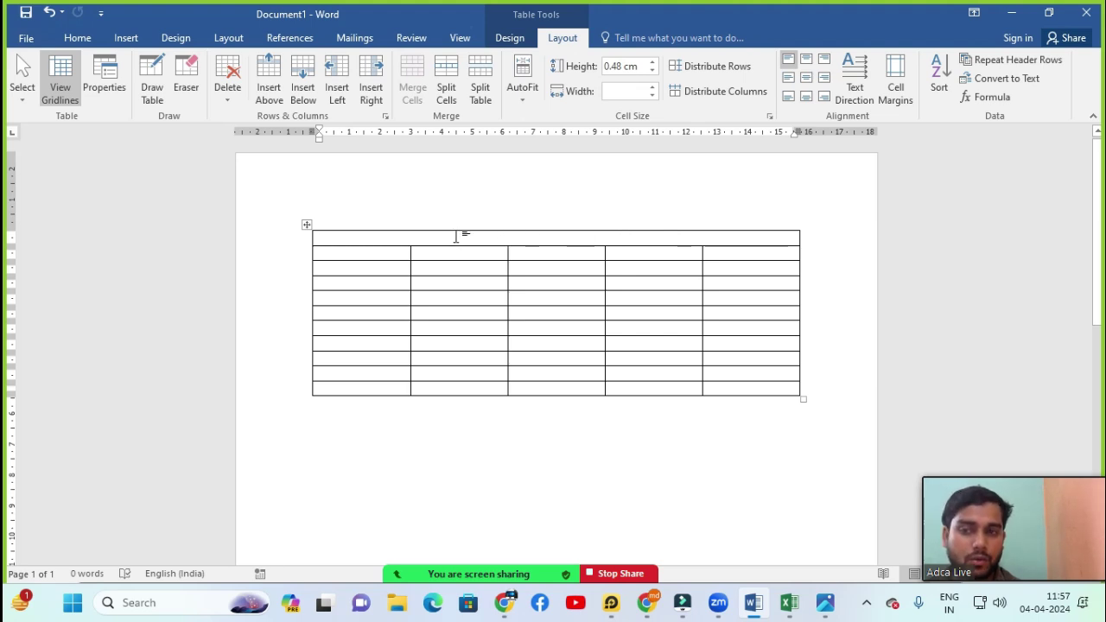
# Check the header of the sample quotation image, return to the Word document and set the merged top row's height to 2.1 cm.
pyautogui.moveTo(825, 603)
pyautogui.click(833, 511)
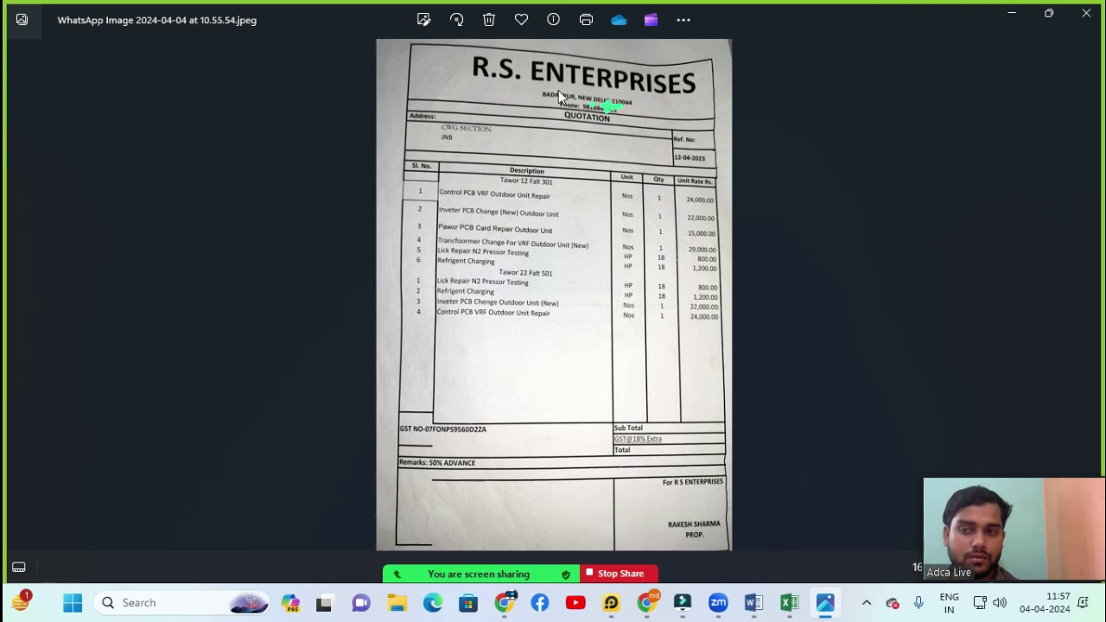
pyautogui.moveTo(751, 582)
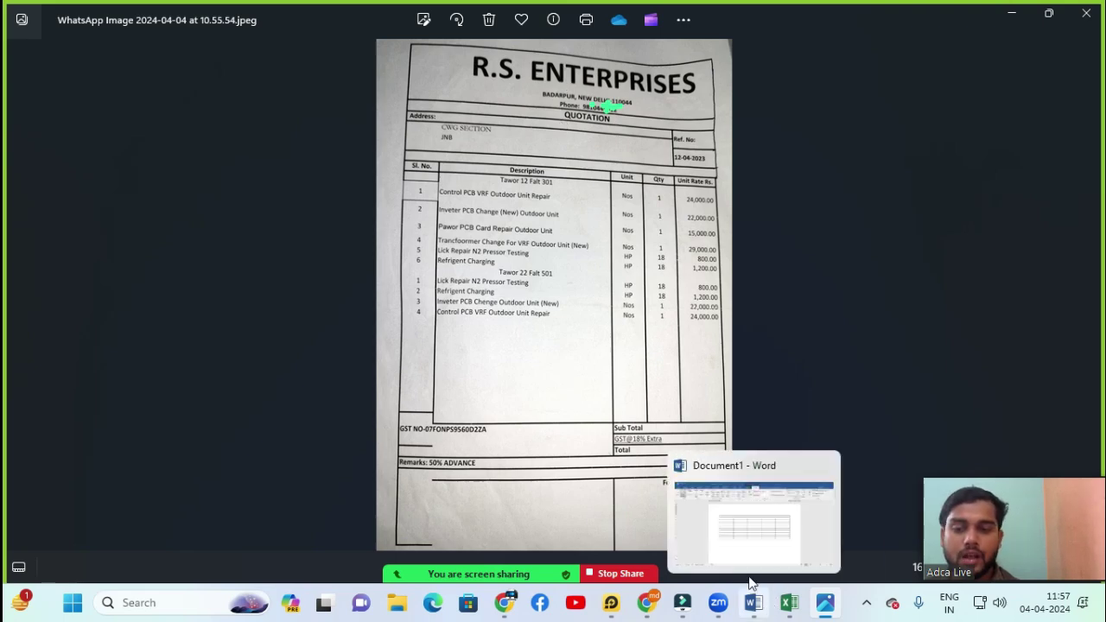
pyautogui.click(752, 602)
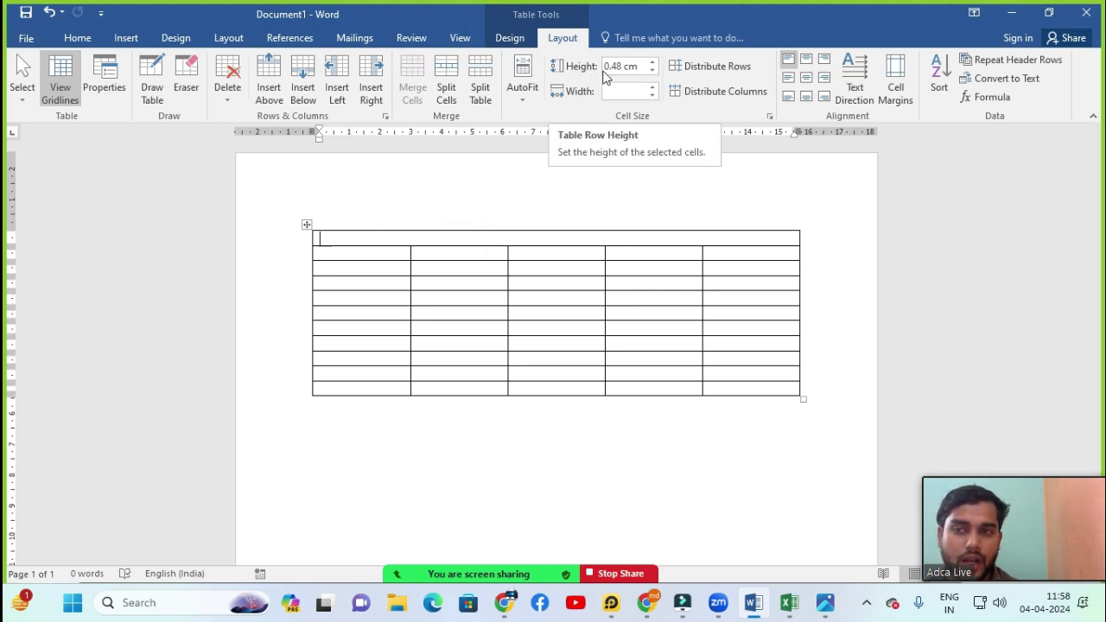
pyautogui.click(653, 65)
pyautogui.click(652, 64)
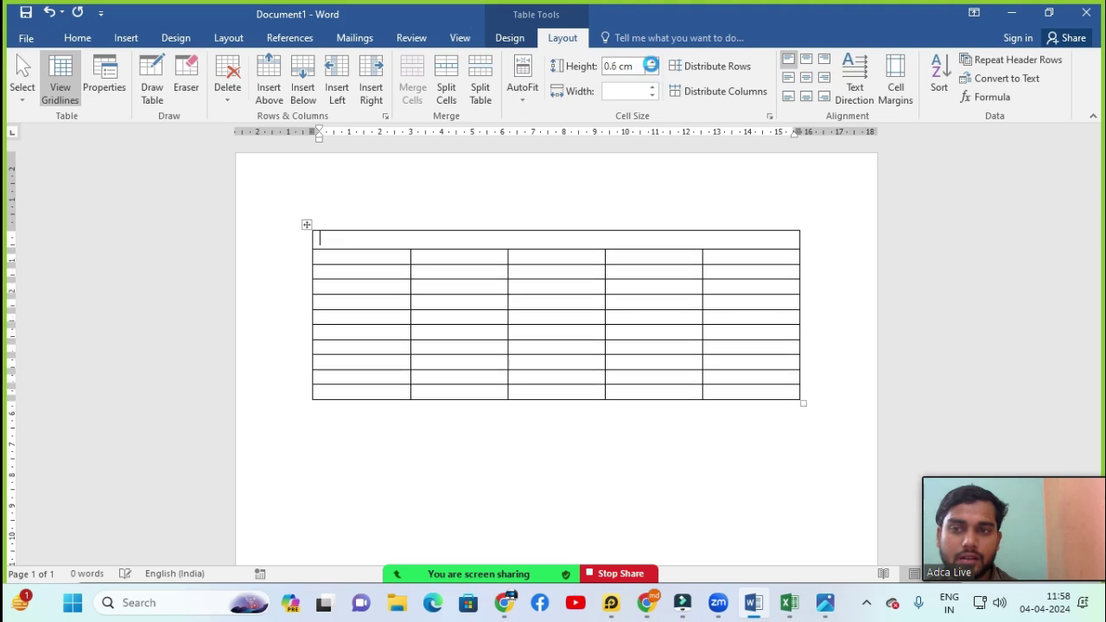
pyautogui.click(652, 65)
pyautogui.click(652, 65)
pyautogui.click(653, 65)
pyautogui.click(652, 65)
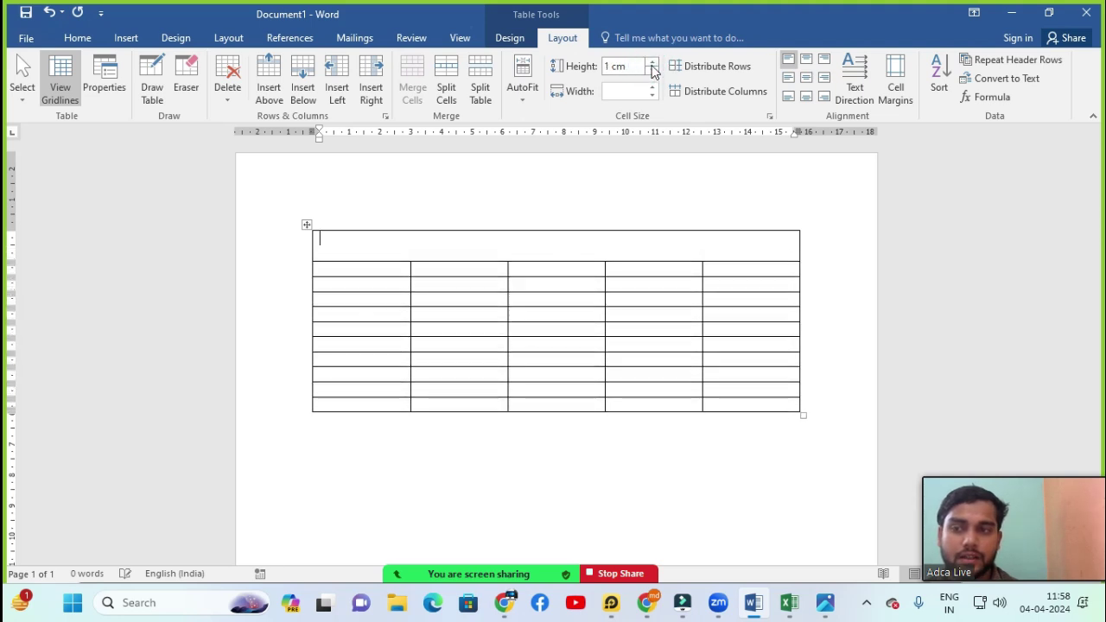
pyautogui.click(653, 65)
pyautogui.click(652, 64)
pyautogui.click(653, 65)
pyautogui.click(653, 64)
pyautogui.click(653, 64)
pyautogui.click(653, 64)
pyautogui.click(653, 64)
pyautogui.click(652, 65)
pyautogui.click(653, 64)
pyautogui.click(653, 65)
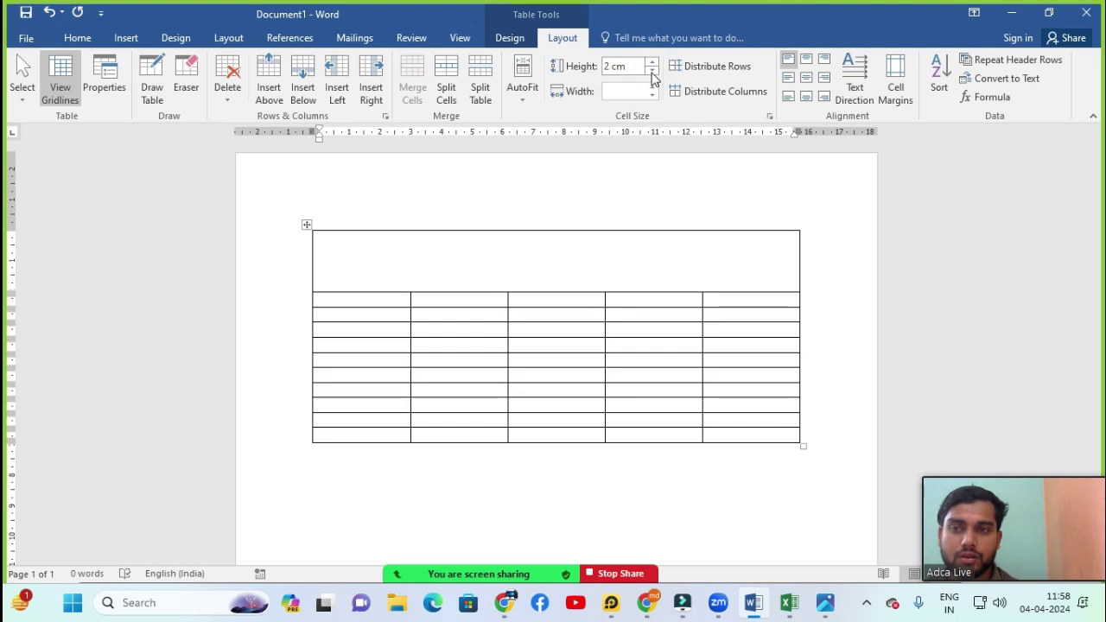
pyautogui.click(653, 73)
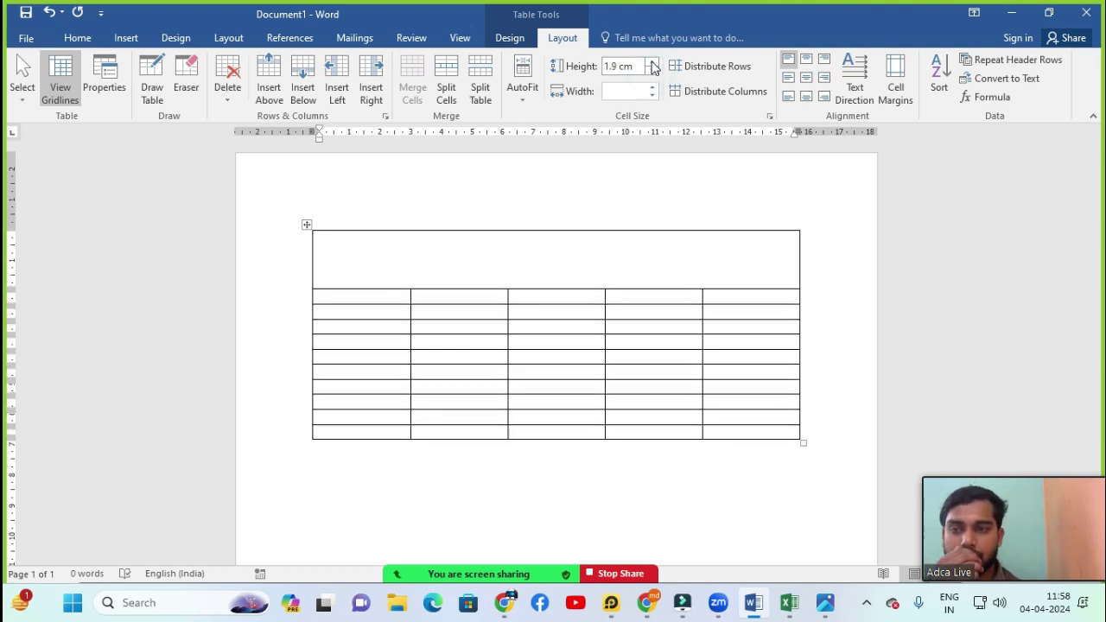
pyautogui.click(652, 65)
pyautogui.click(653, 65)
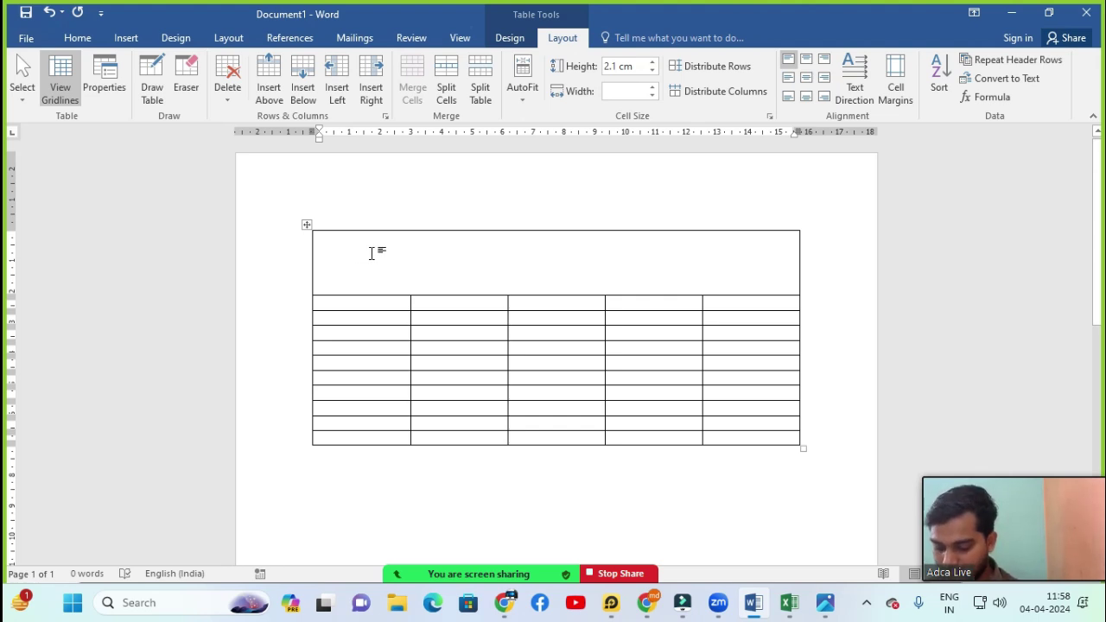
# Enter "R.S ENTERPRISE" in the table's top row and compare it with the header in the sample quotation image.
pyautogui.write('R.S')
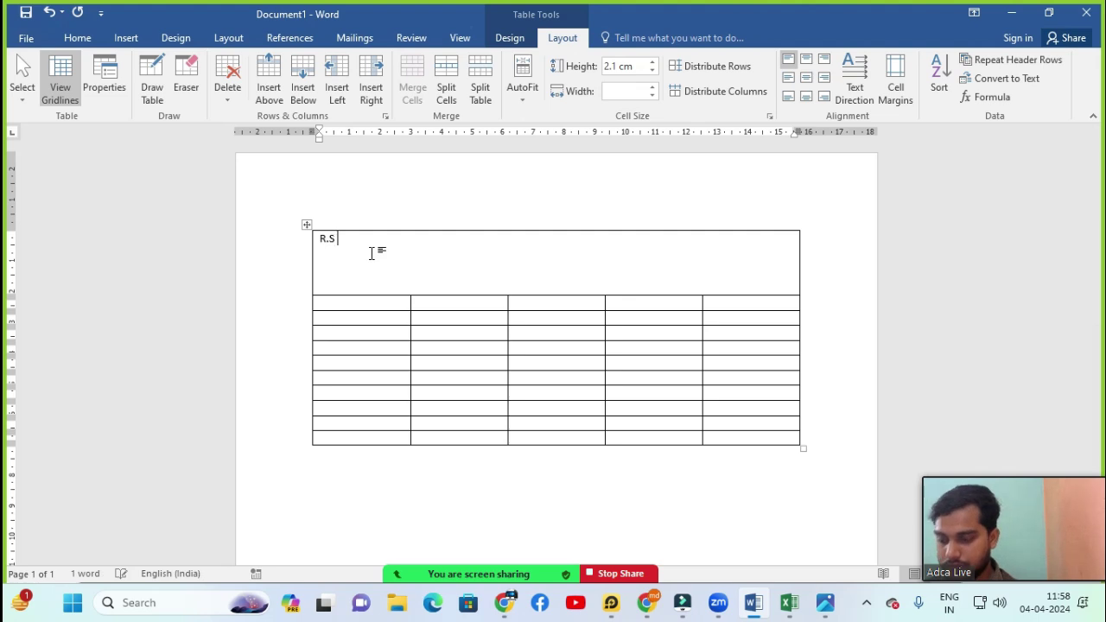
pyautogui.write(' ENT')
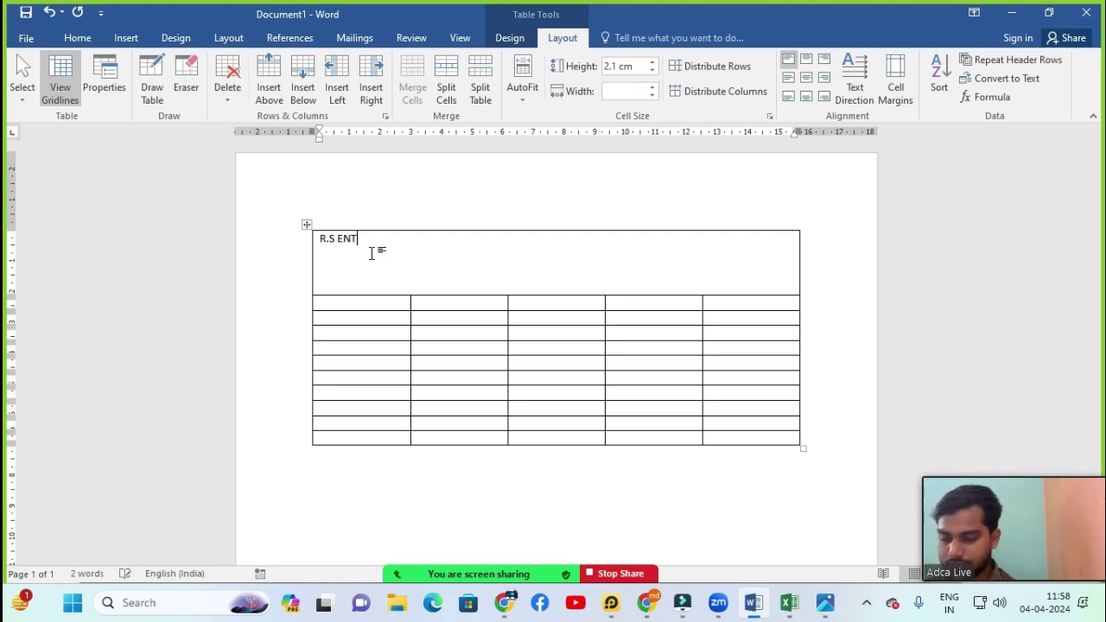
pyautogui.write('ERPRISE')
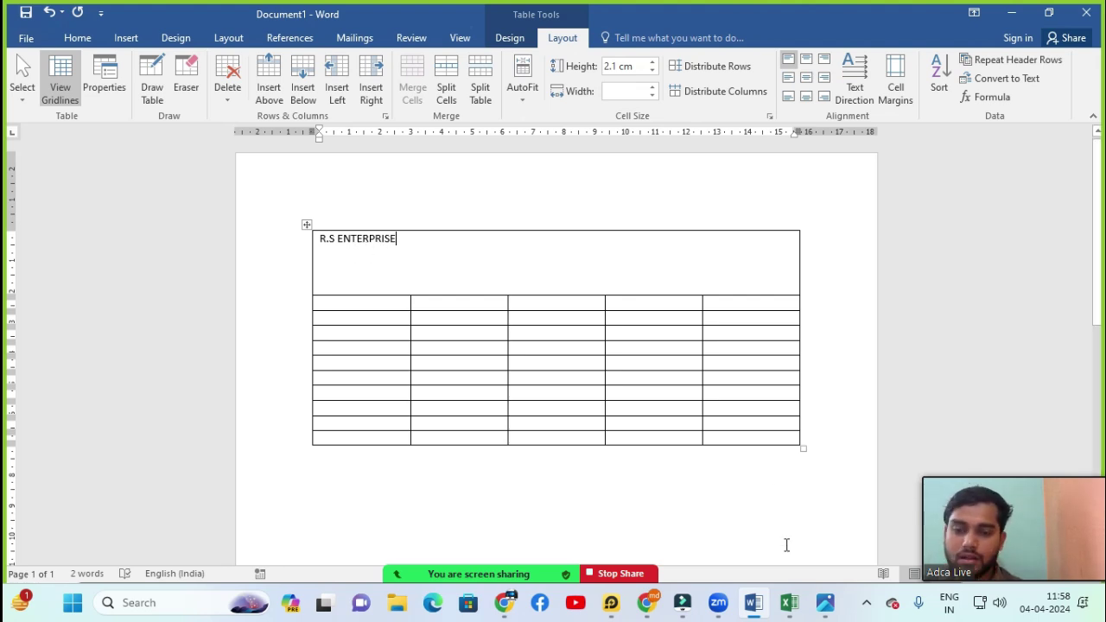
pyautogui.moveTo(827, 605)
pyautogui.click(818, 531)
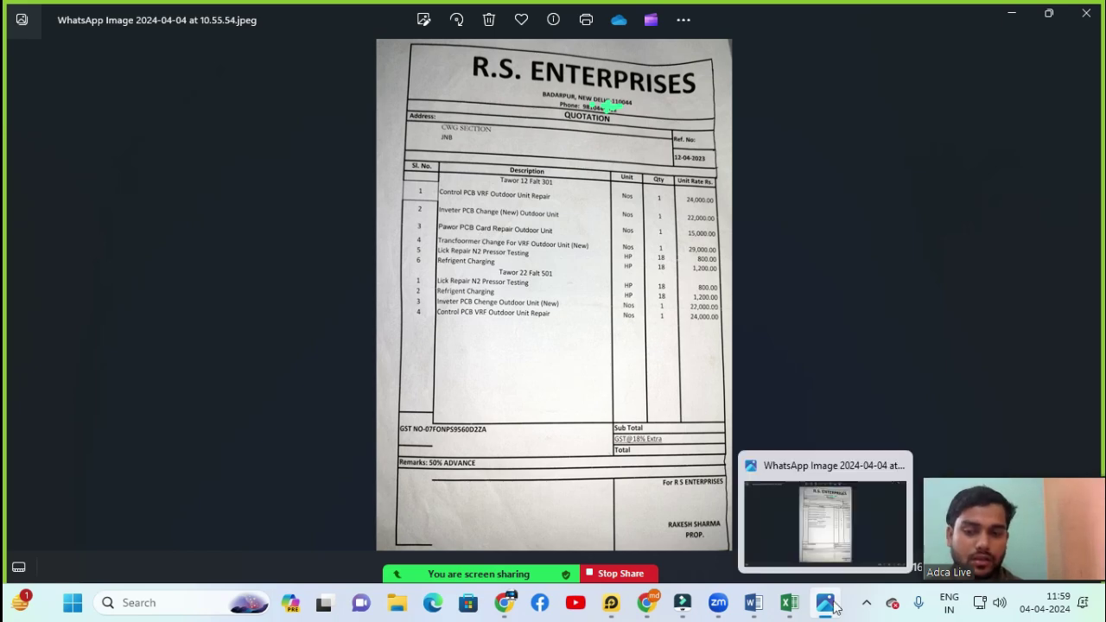
pyautogui.click(754, 602)
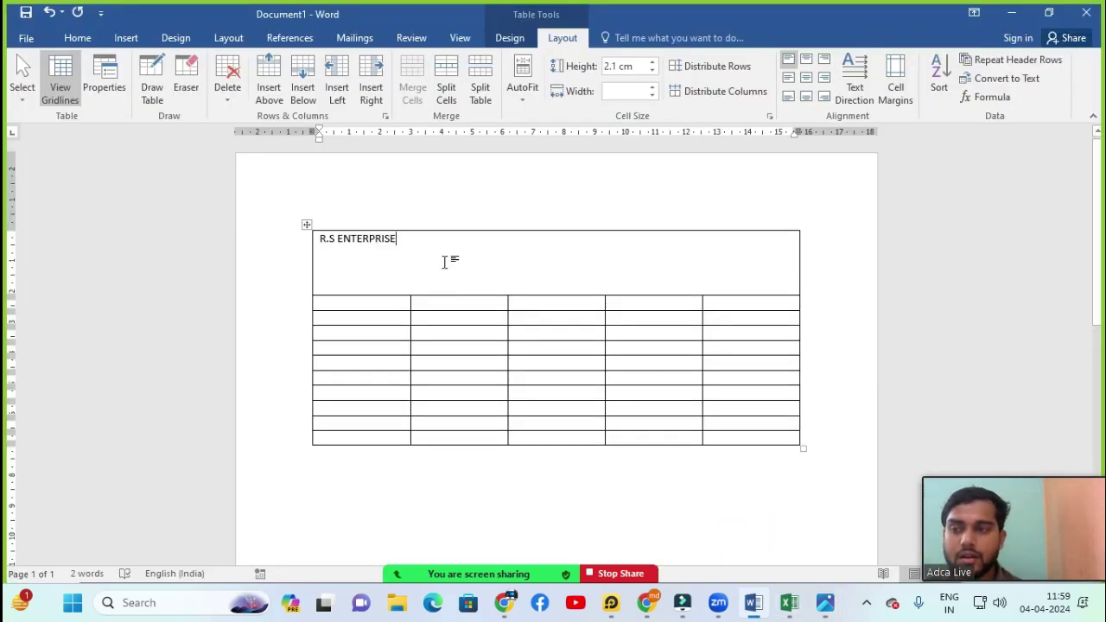
# Format the "R.S ENTERPRISE" heading as bold with a font size of 22.
pyautogui.moveTo(401, 242); pyautogui.dragTo(286, 250)
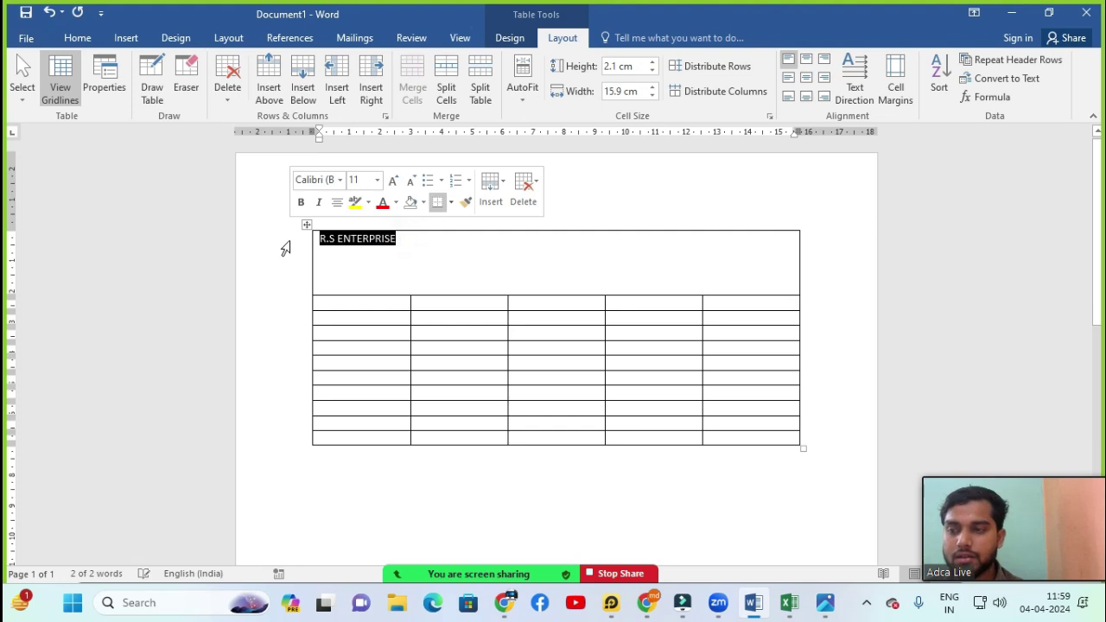
pyautogui.click(77, 38)
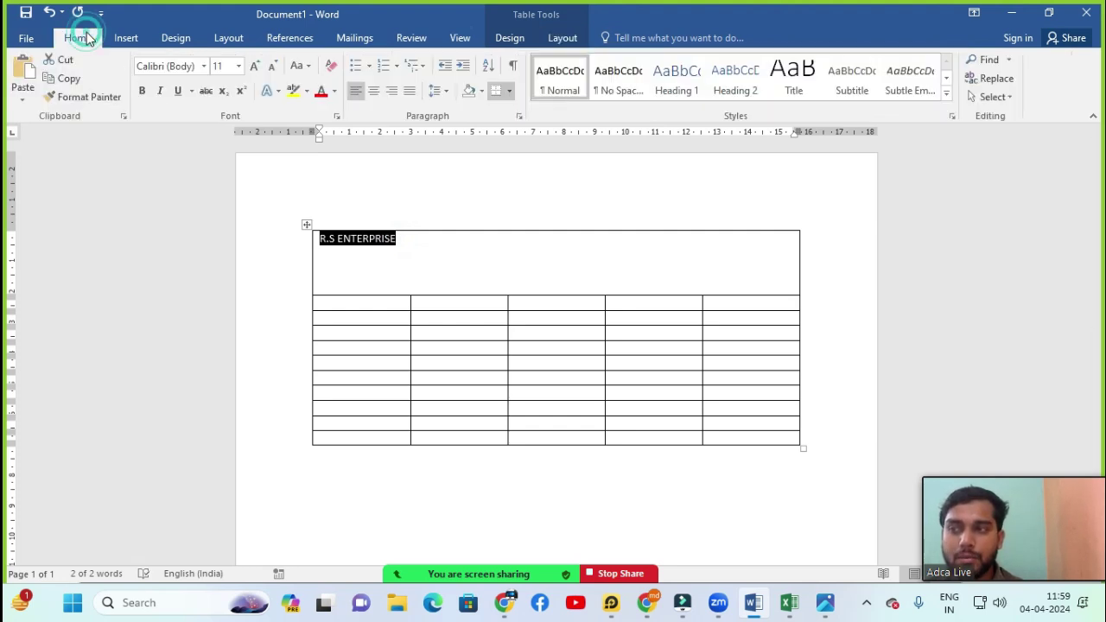
pyautogui.click(254, 67)
pyautogui.click(254, 67)
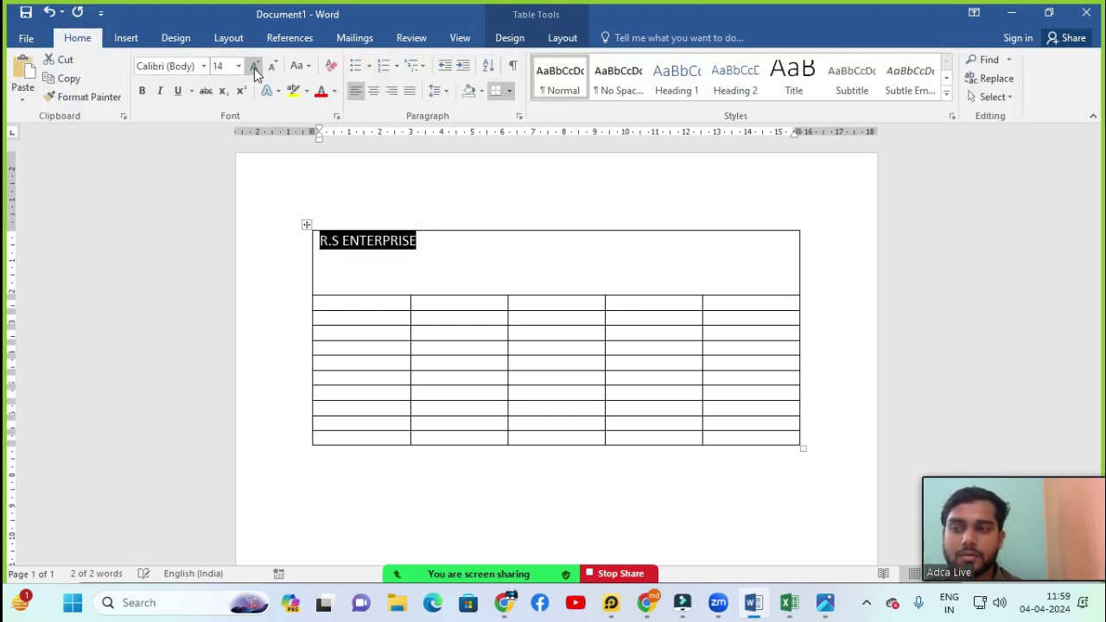
pyautogui.click(254, 66)
pyautogui.click(254, 67)
pyautogui.click(254, 67)
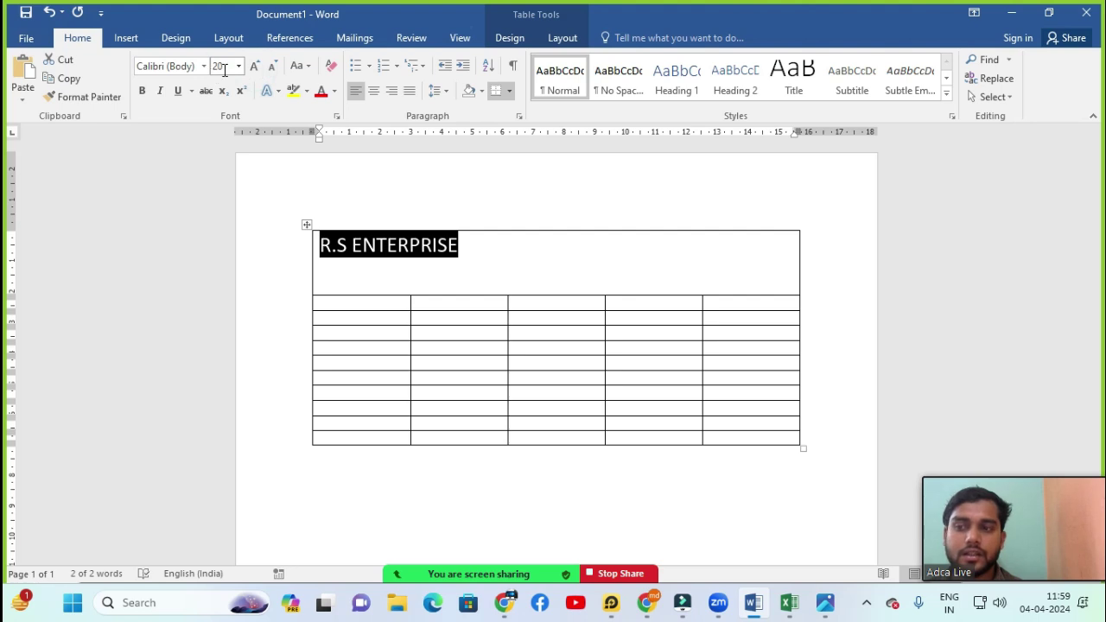
pyautogui.click(254, 67)
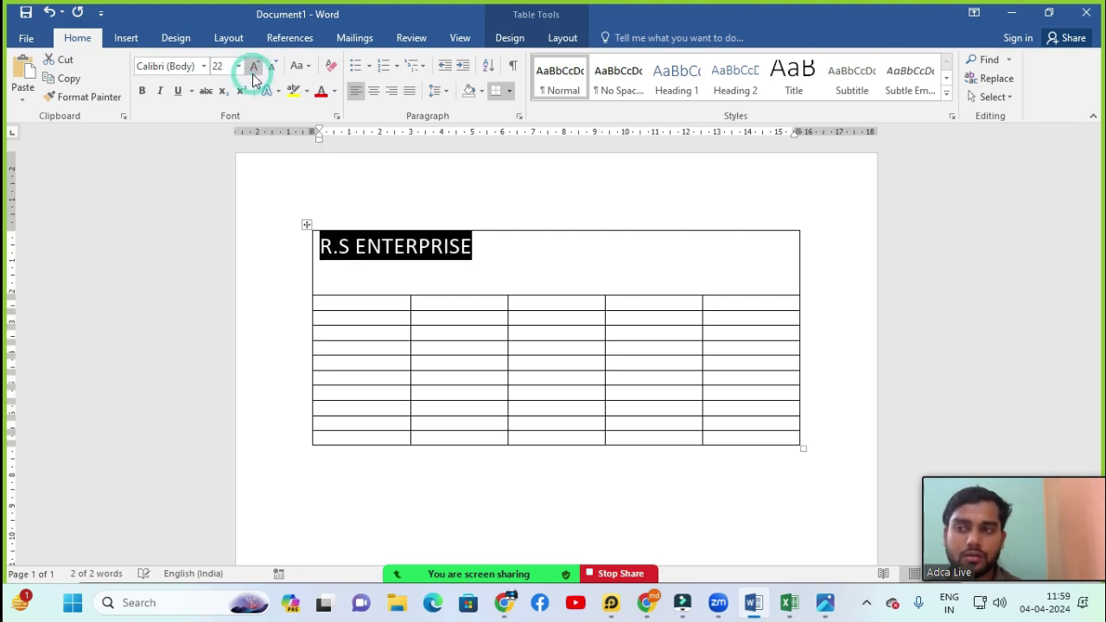
pyautogui.click(254, 68)
pyautogui.click(272, 69)
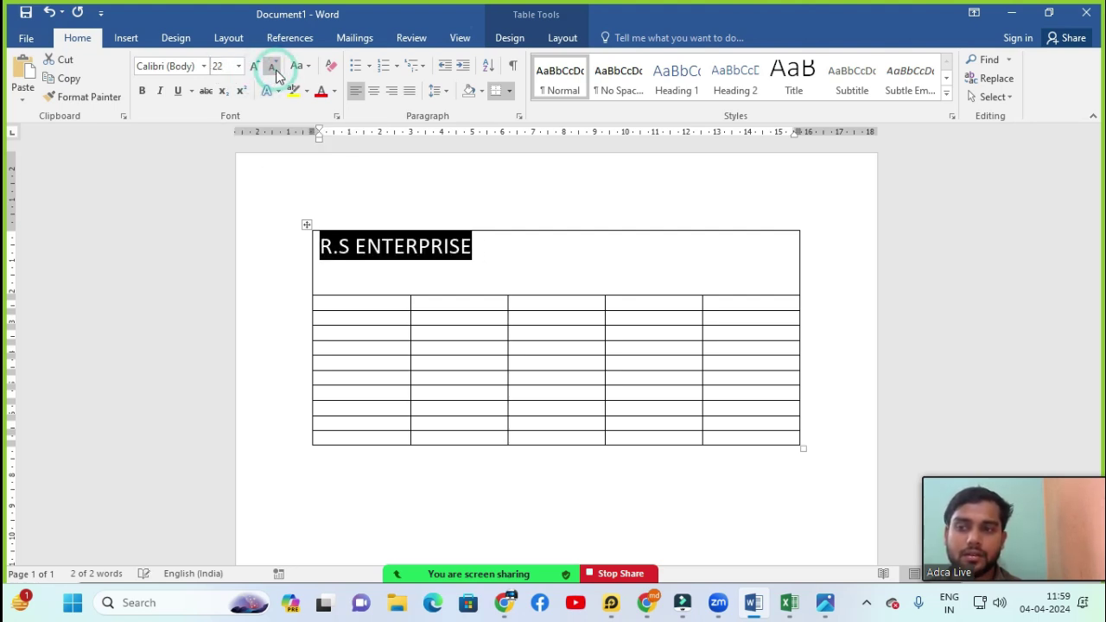
pyautogui.click(140, 95)
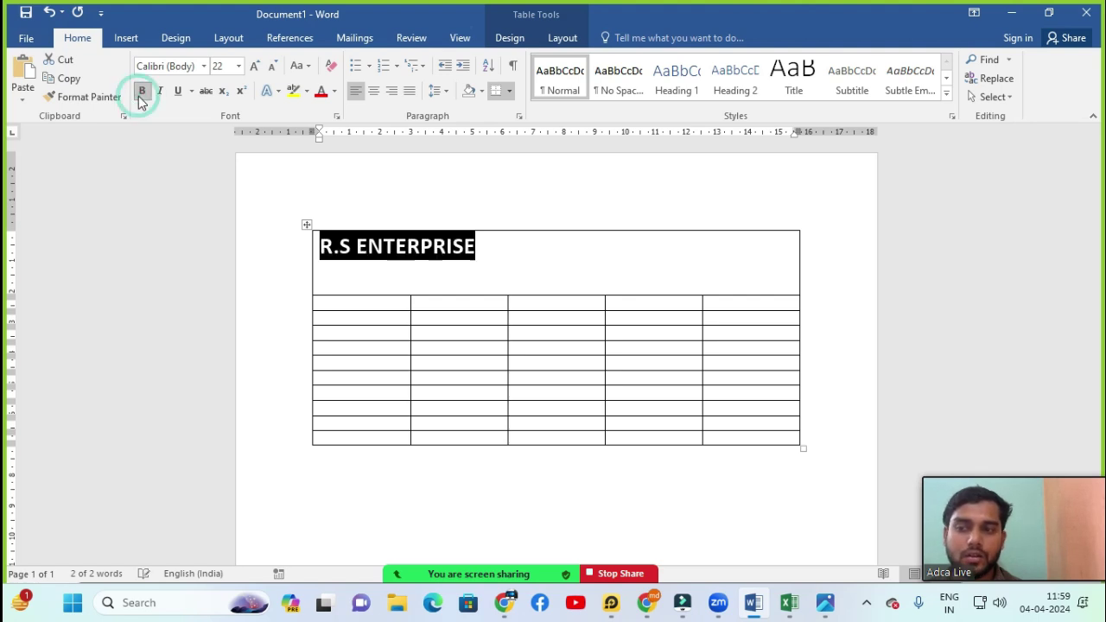
# Align the heading to the top center of its cell and add a left-aligned blank line beneath it.
pyautogui.click(563, 39)
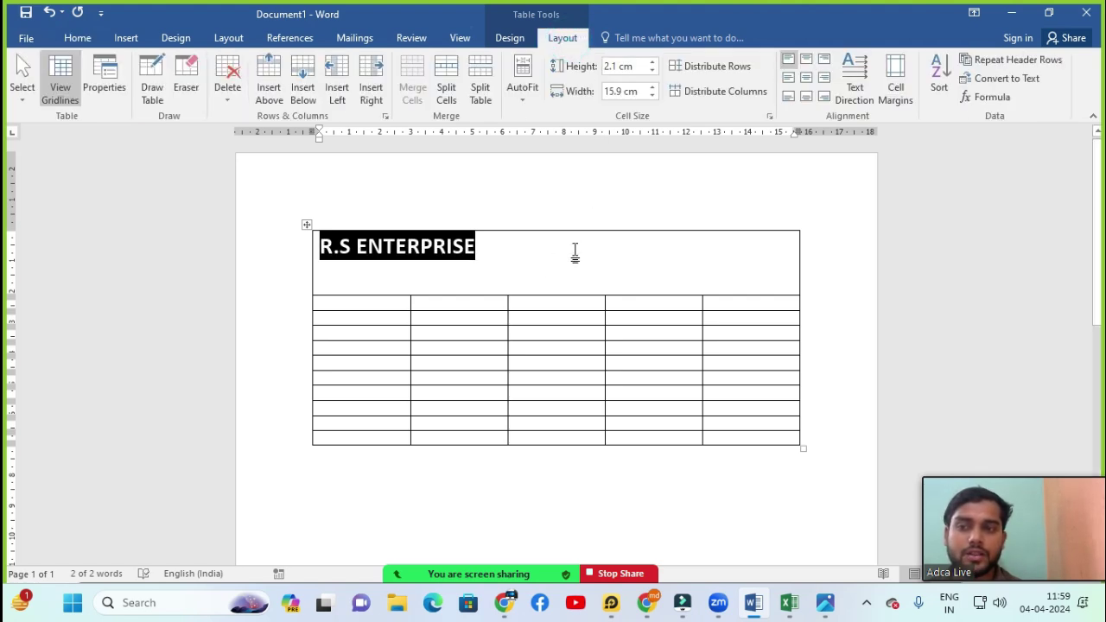
pyautogui.click(808, 78)
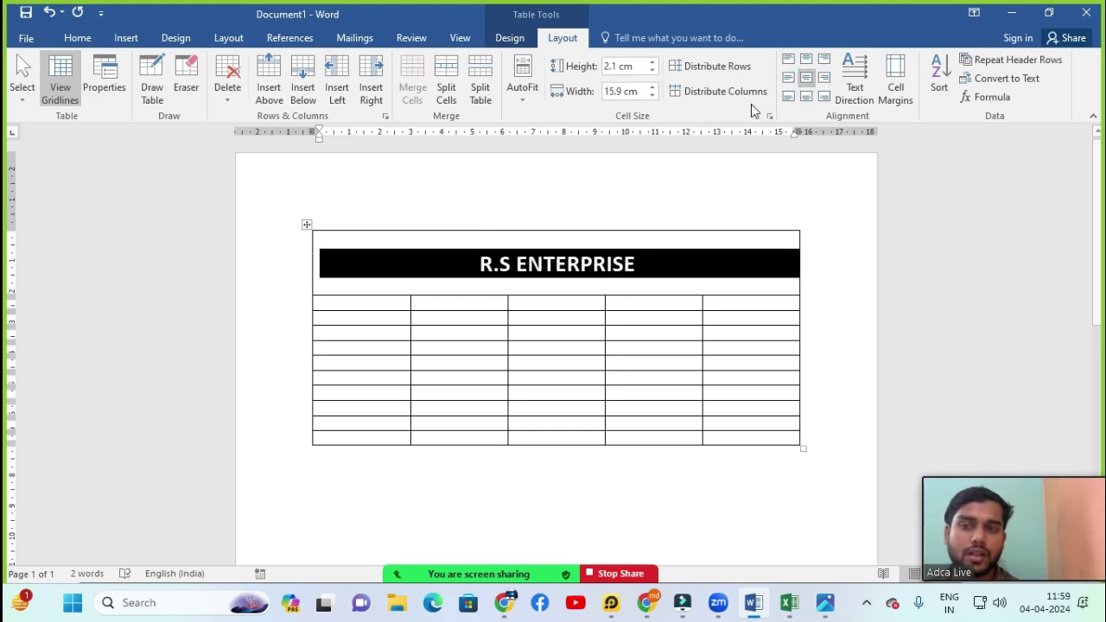
pyautogui.click(806, 60)
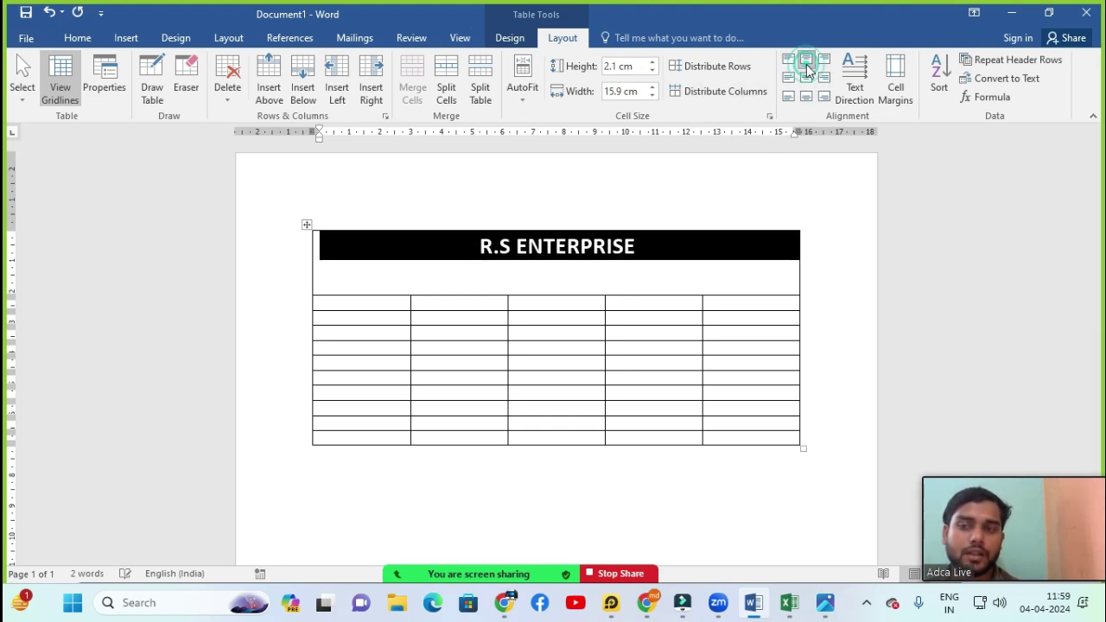
pyautogui.click(576, 282)
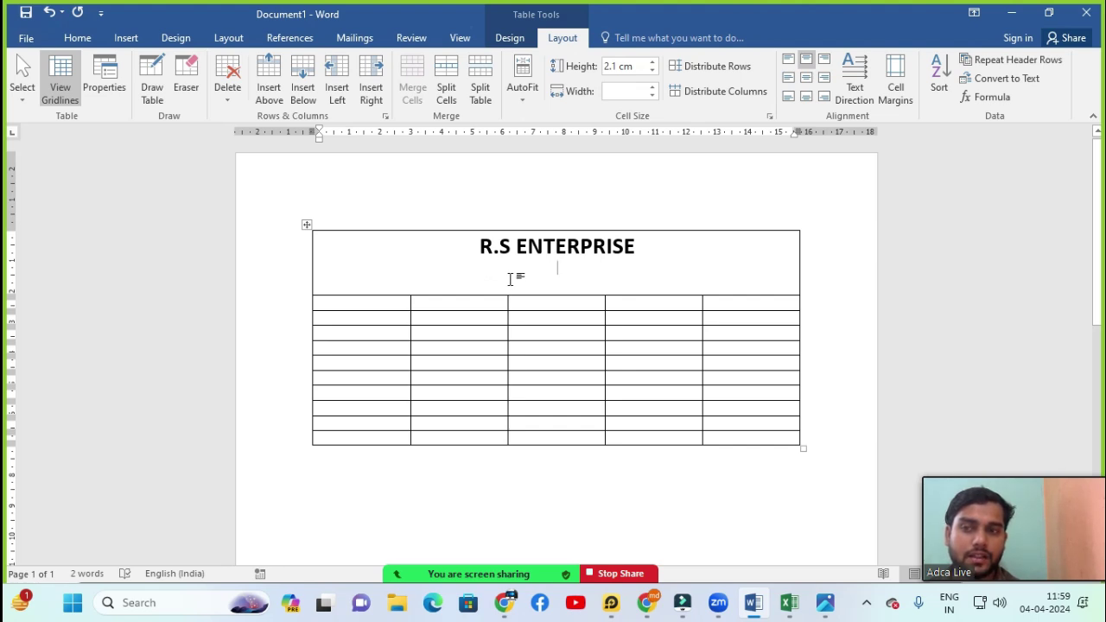
pyautogui.hotkey('ctrl', 'l')
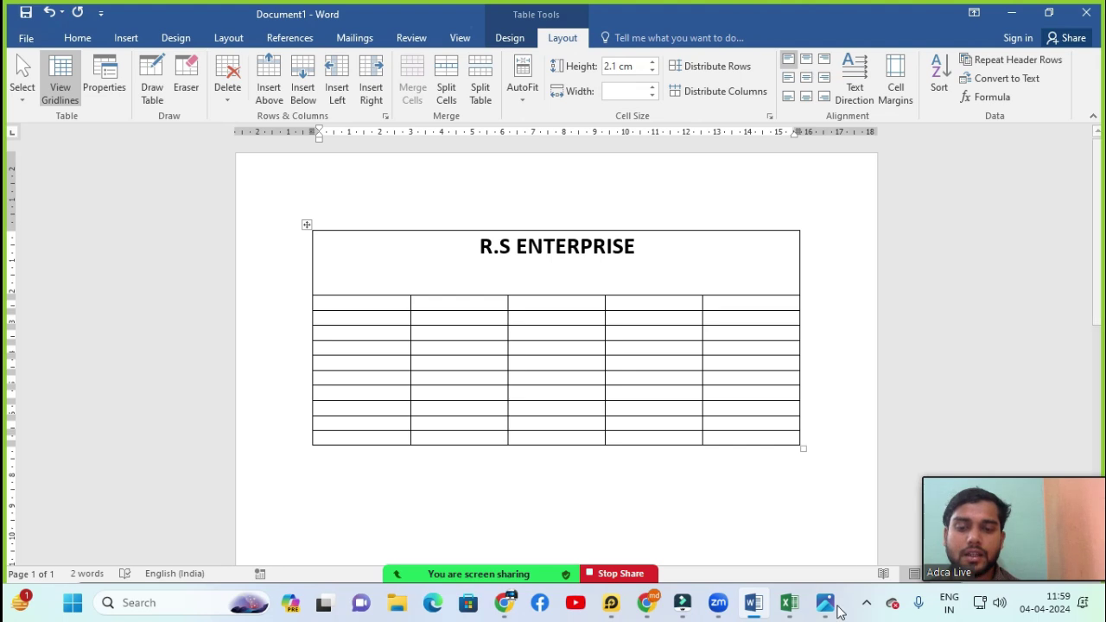
# Check the sample quotation image again, return to the Word document and merge the five cells of the table's second row.
pyautogui.moveTo(834, 607)
pyautogui.click(823, 561)
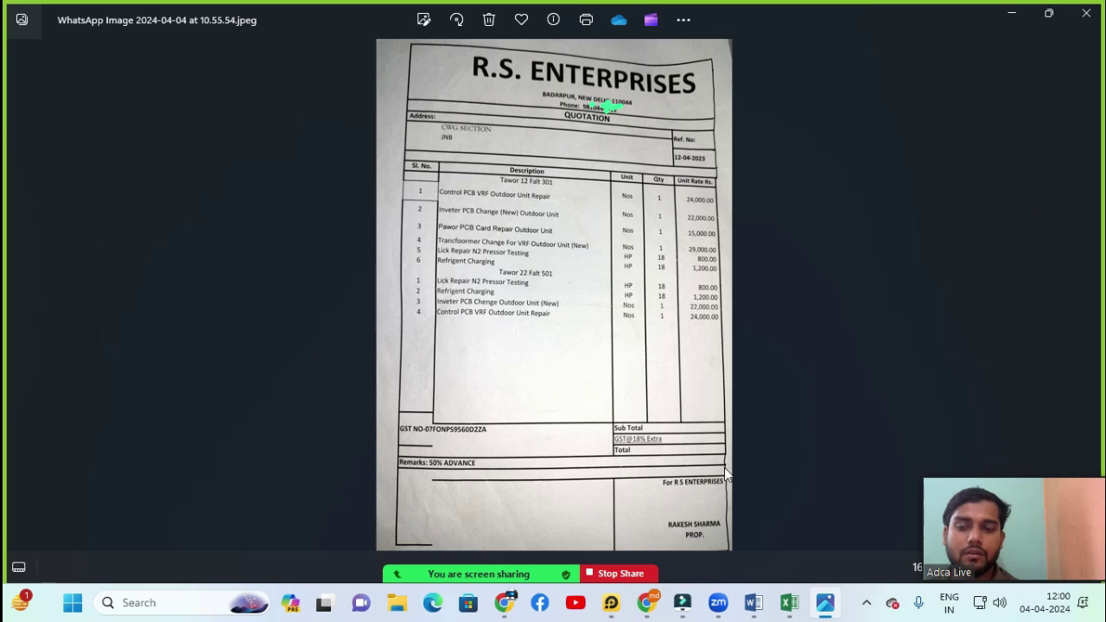
pyautogui.moveTo(773, 612)
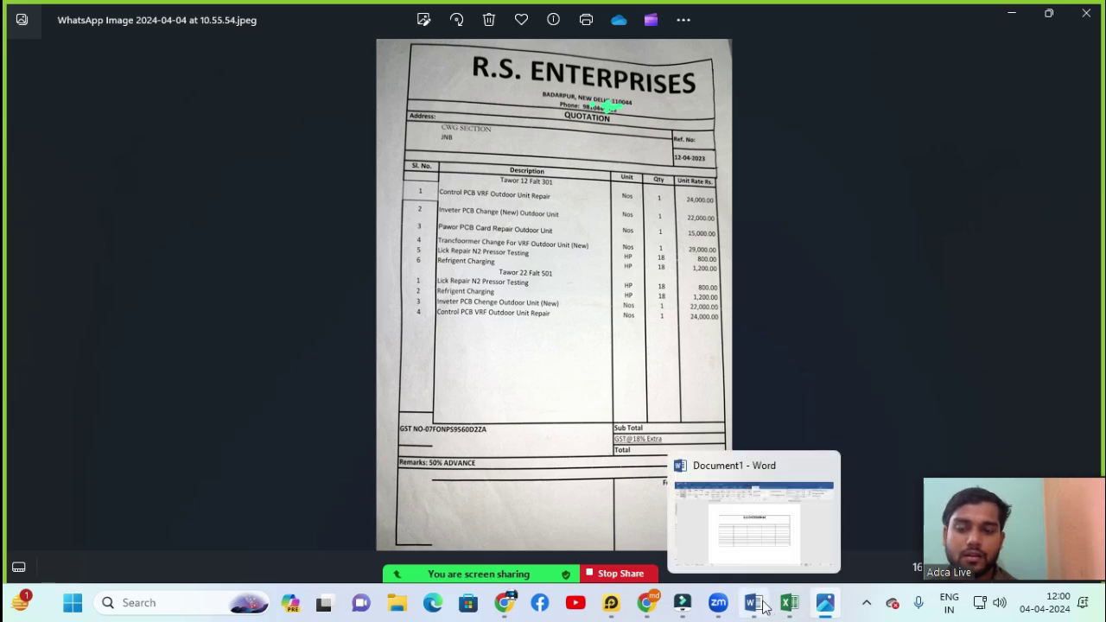
pyautogui.click(761, 536)
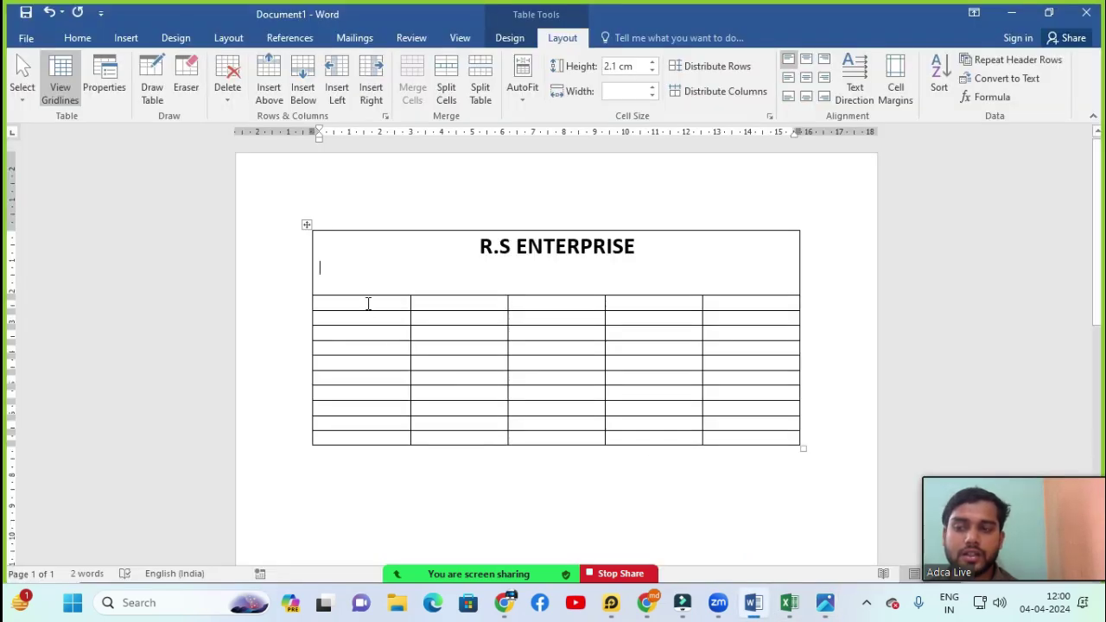
pyautogui.moveTo(368, 303); pyautogui.dragTo(762, 304)
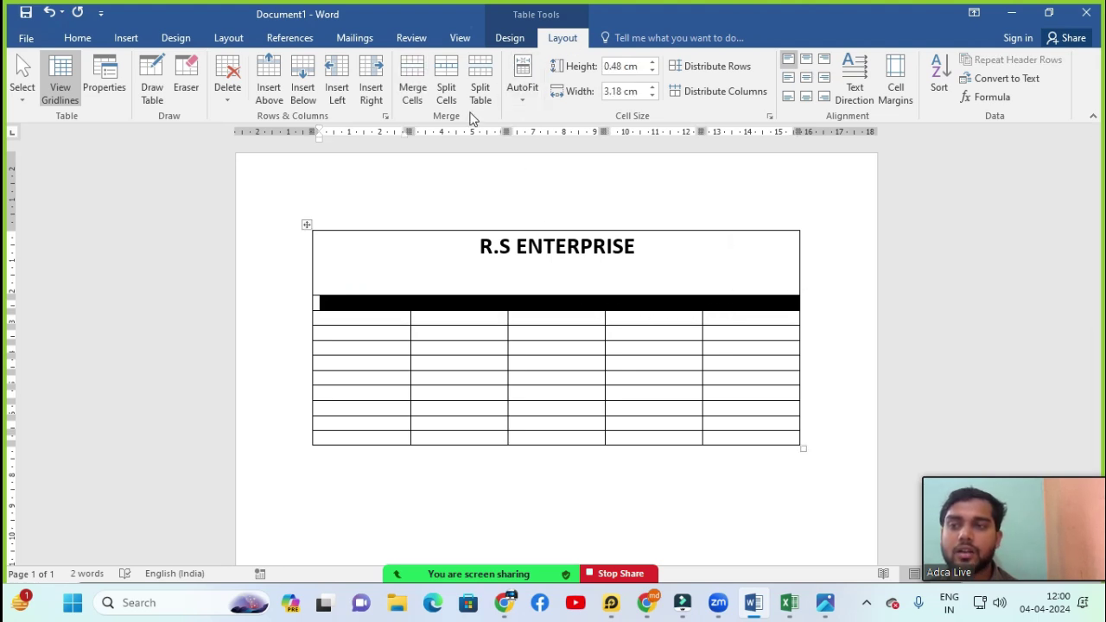
pyautogui.click(412, 97)
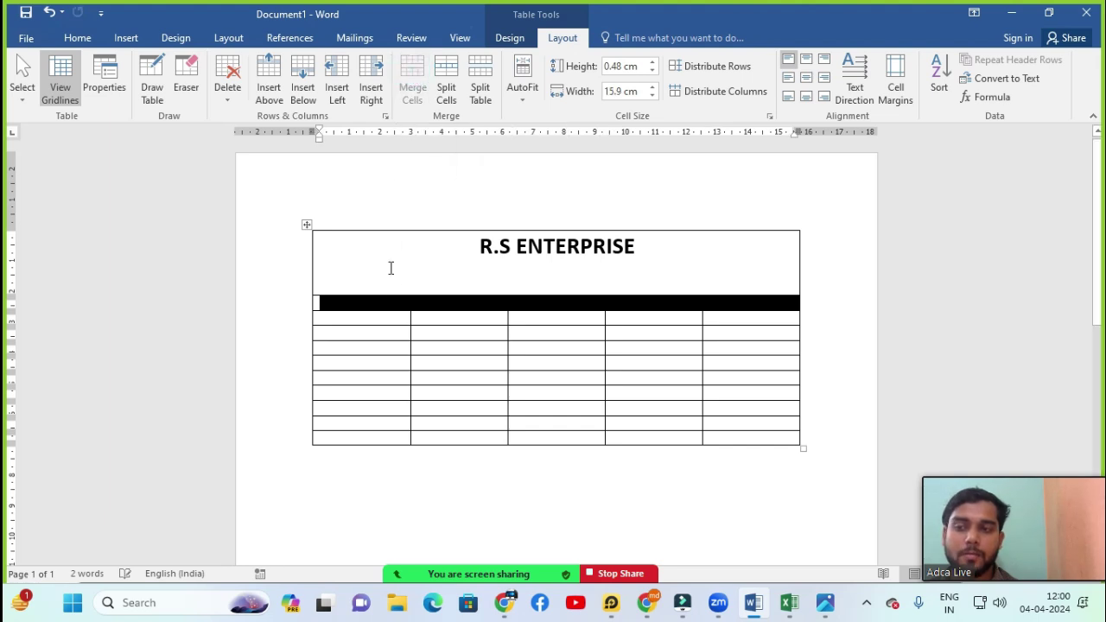
pyautogui.click(381, 315)
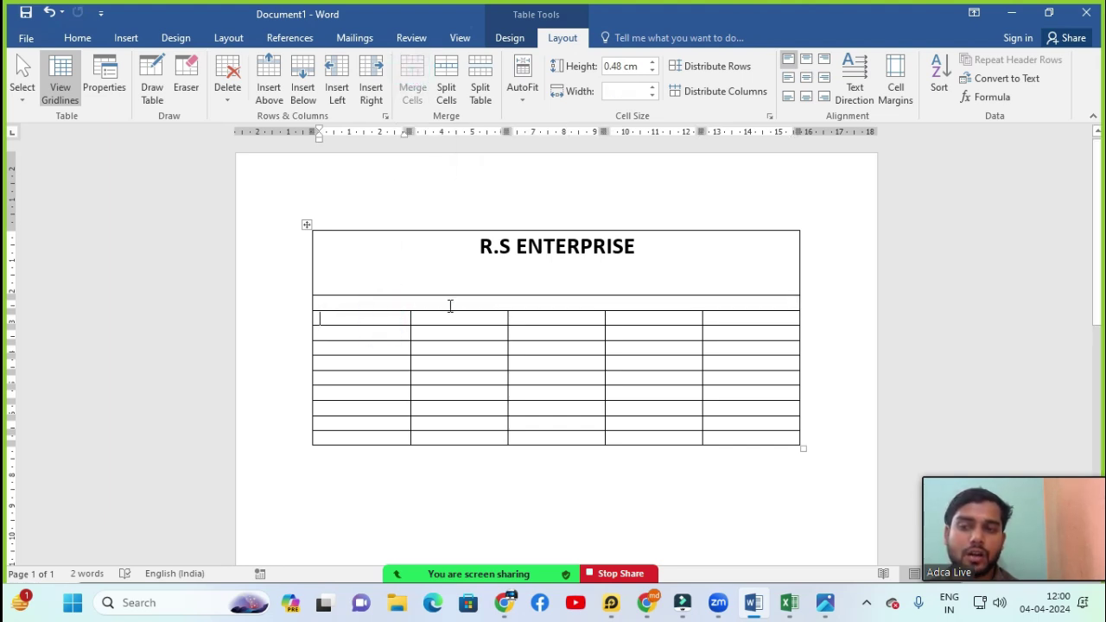
# Enter "QUOTATION" in the merged second row of the table.
pyautogui.click(536, 303)
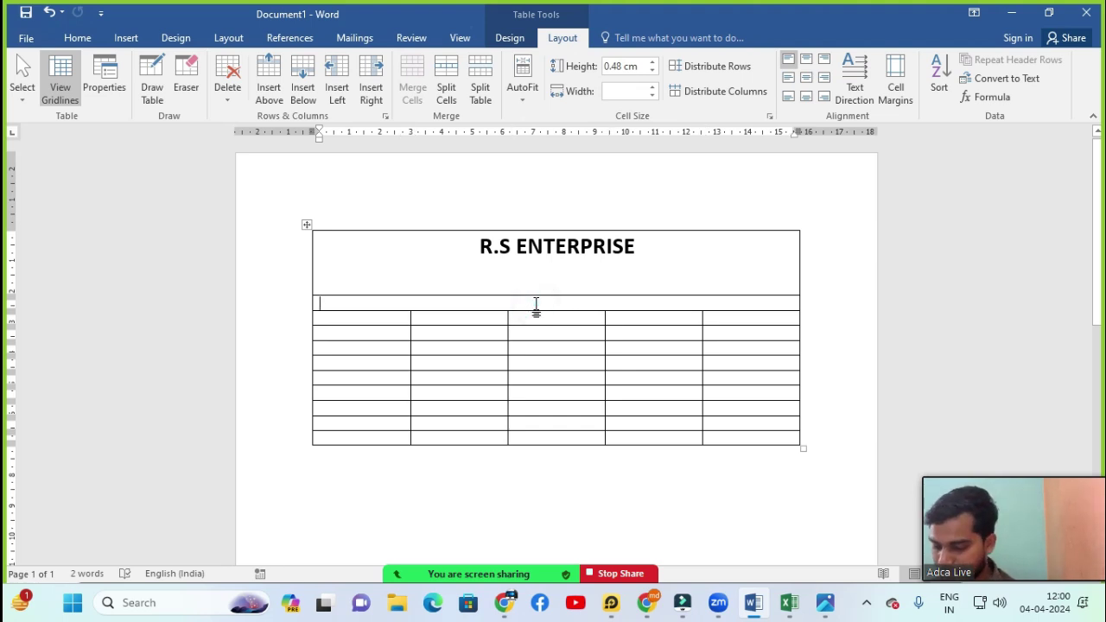
pyautogui.write('QU')
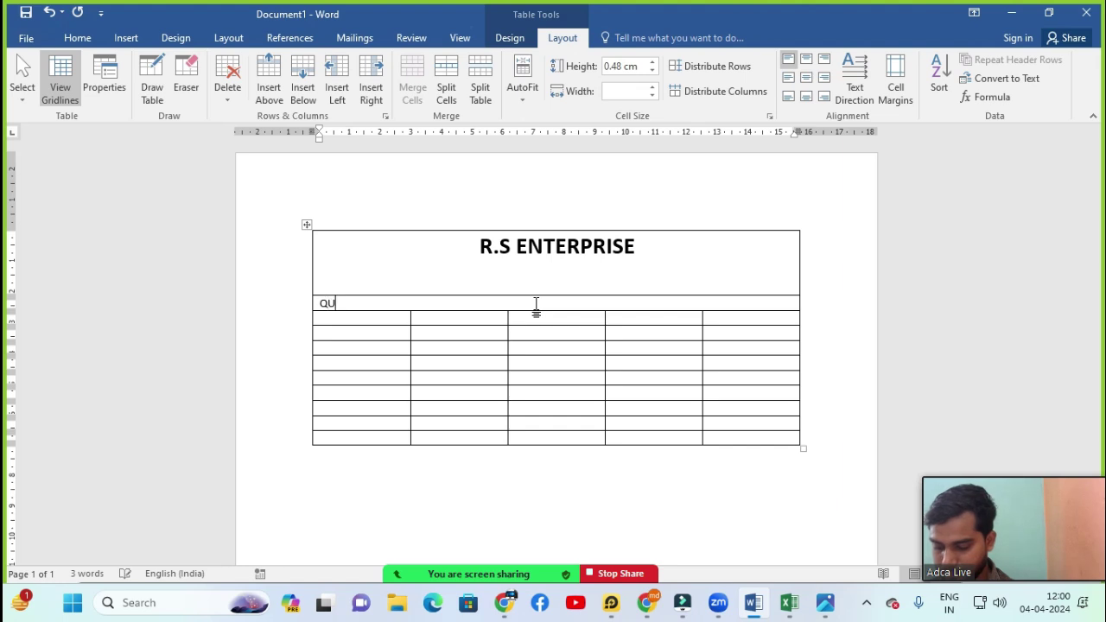
pyautogui.write('OT')
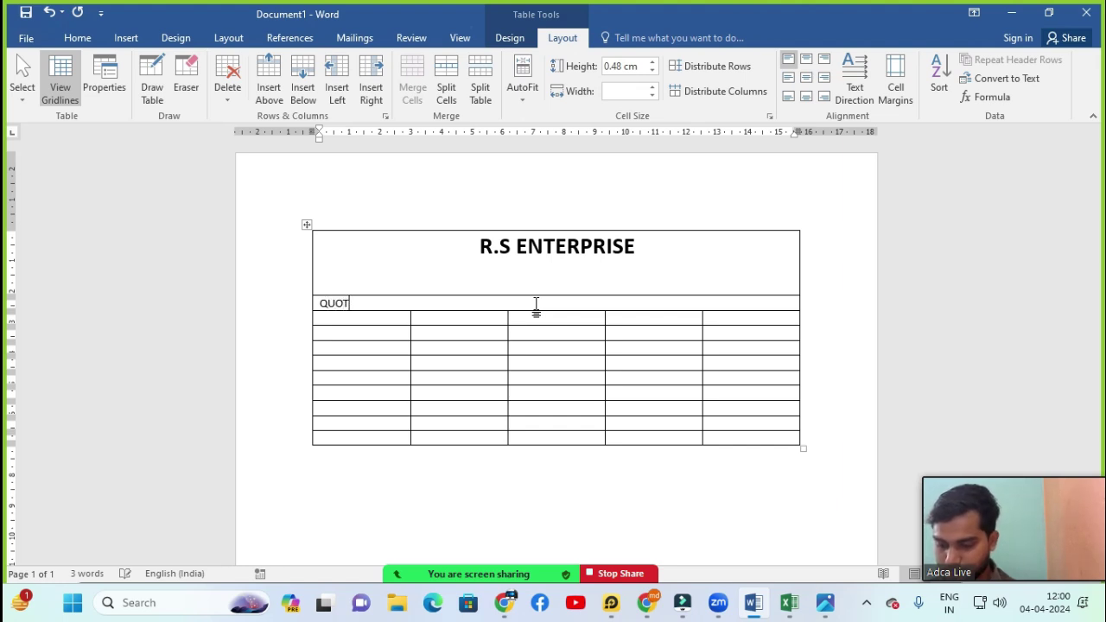
pyautogui.write('ATION')
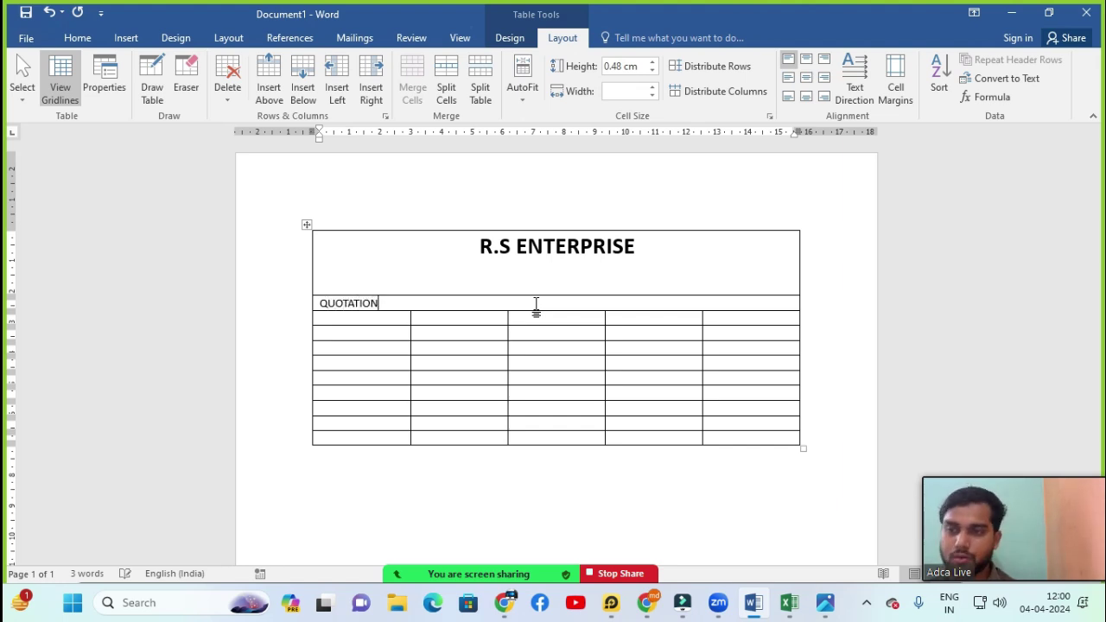
# Center the "QUOTATION" text in its merged row both horizontally and vertically, and make it bold.
pyautogui.click(805, 77)
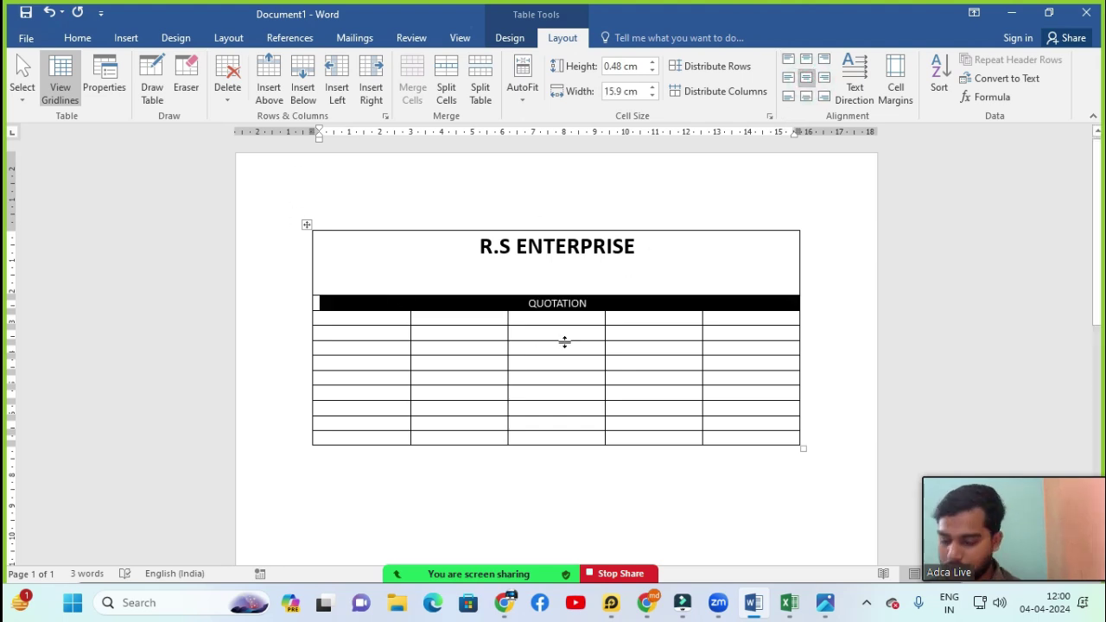
pyautogui.hotkey('ctrl', 'b')
pyautogui.click(615, 303)
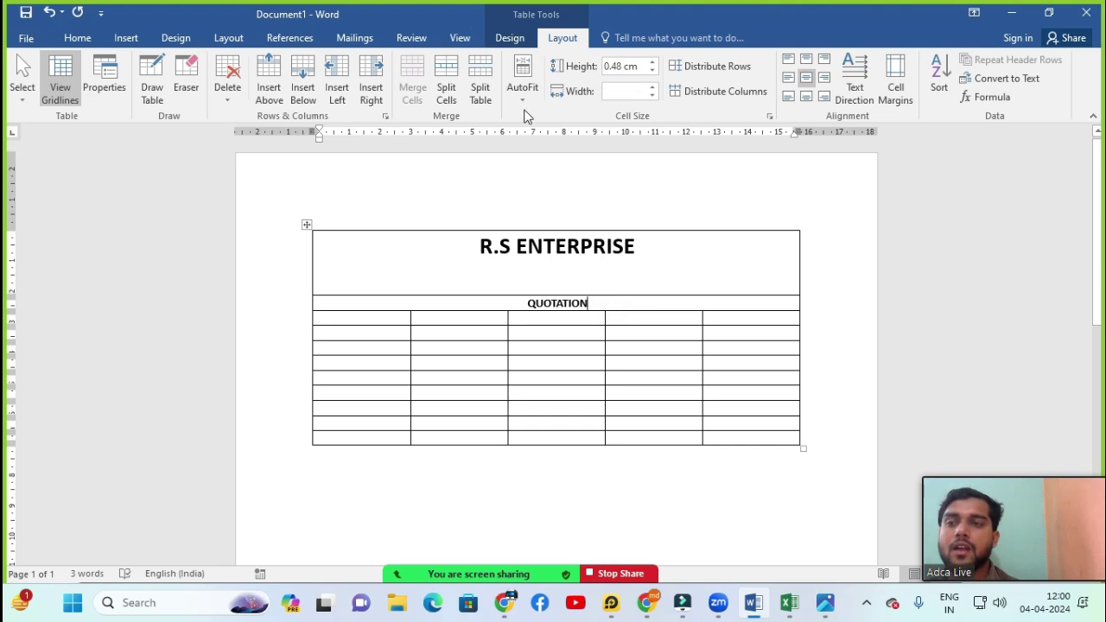
# Check the sample quotation image, return to the Word document and merge the first four cells of the table's third row.
pyautogui.moveTo(832, 596)
pyautogui.click(825, 535)
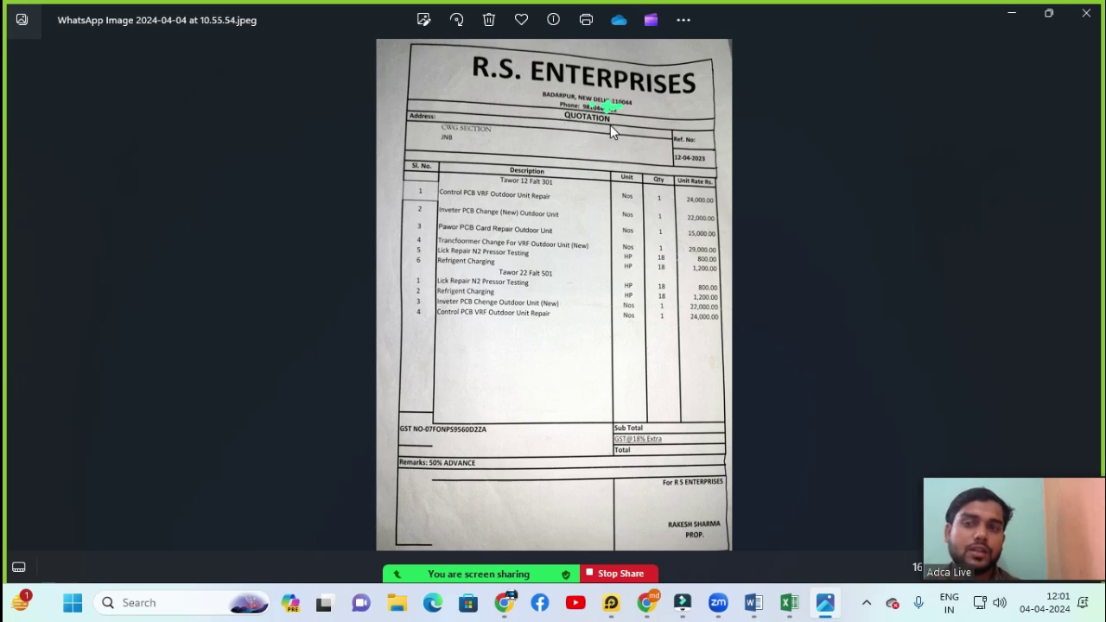
pyautogui.moveTo(754, 603)
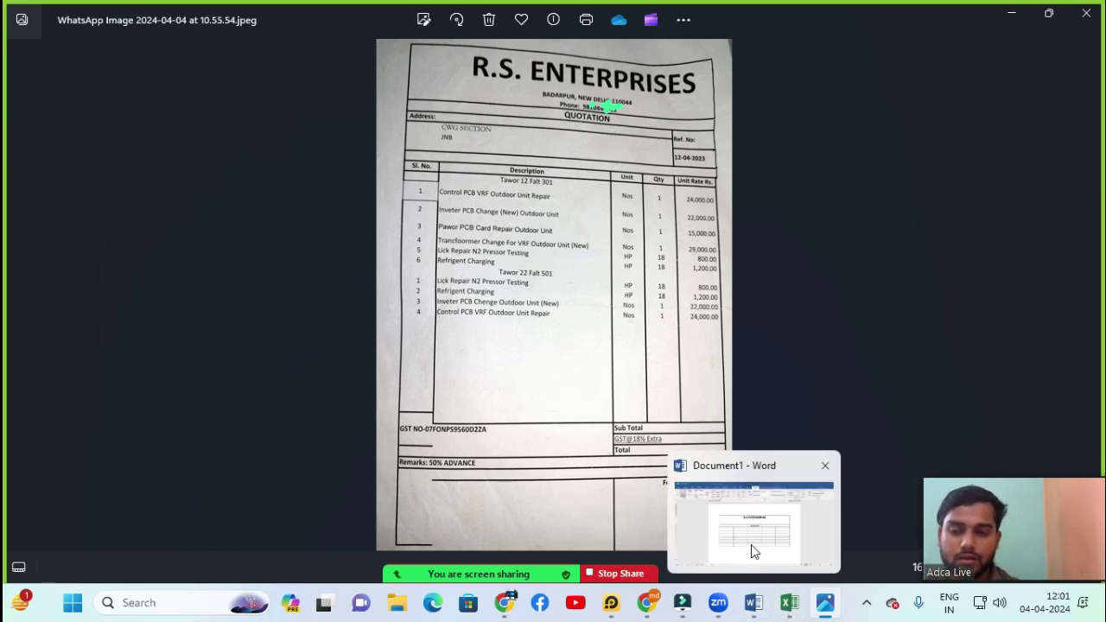
pyautogui.click(754, 552)
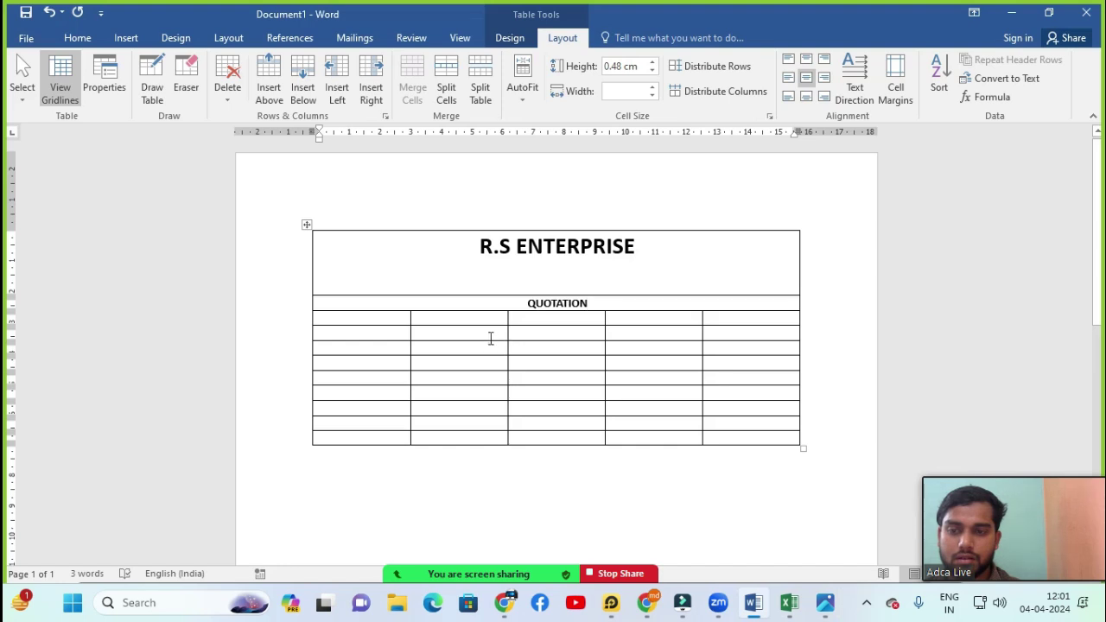
pyautogui.moveTo(394, 319); pyautogui.dragTo(692, 318)
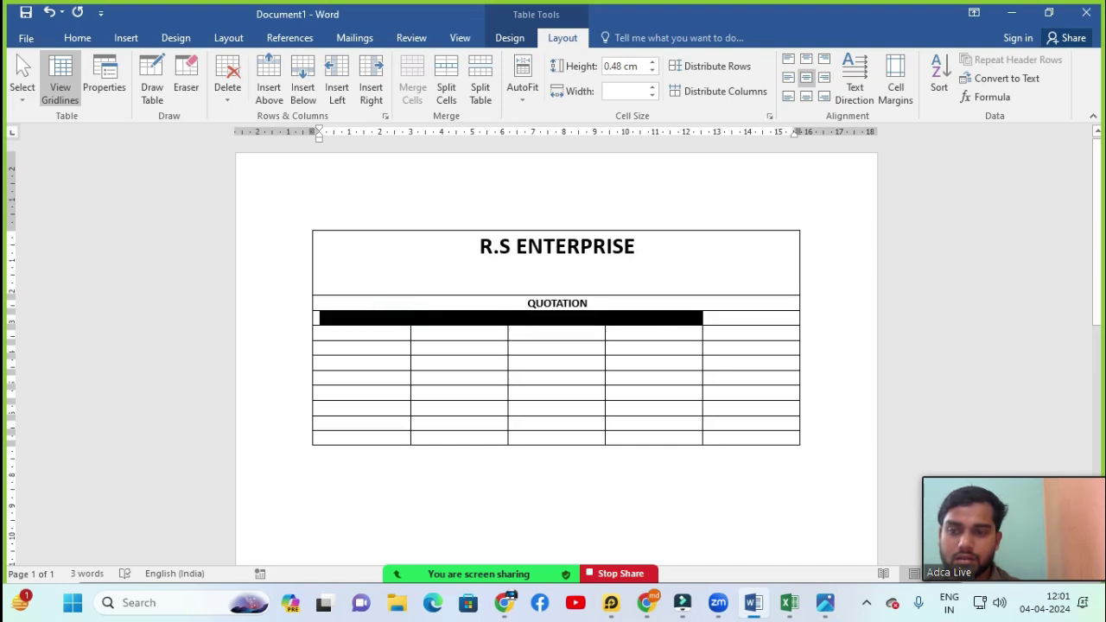
pyautogui.moveTo(692, 318); pyautogui.dragTo(672, 322)
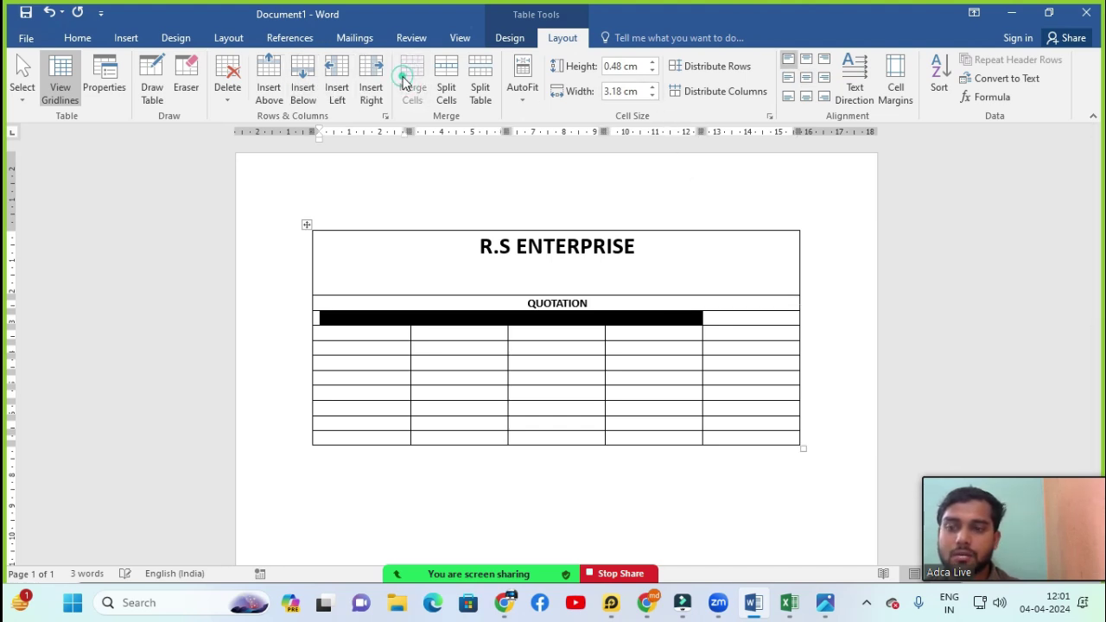
pyautogui.click(413, 87)
pyautogui.click(388, 335)
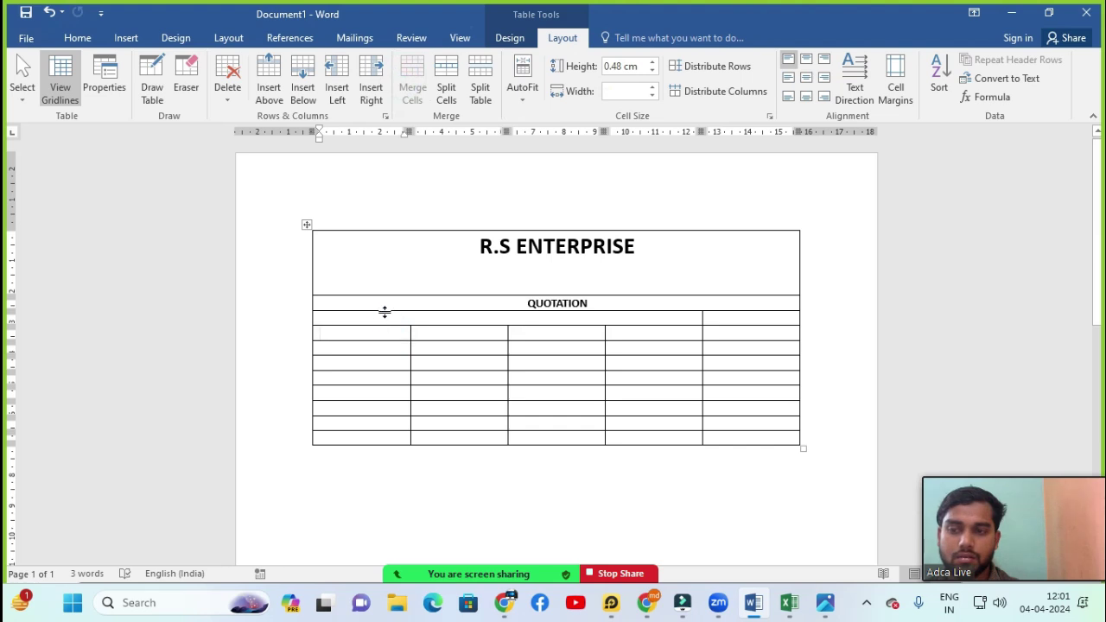
pyautogui.click(386, 318)
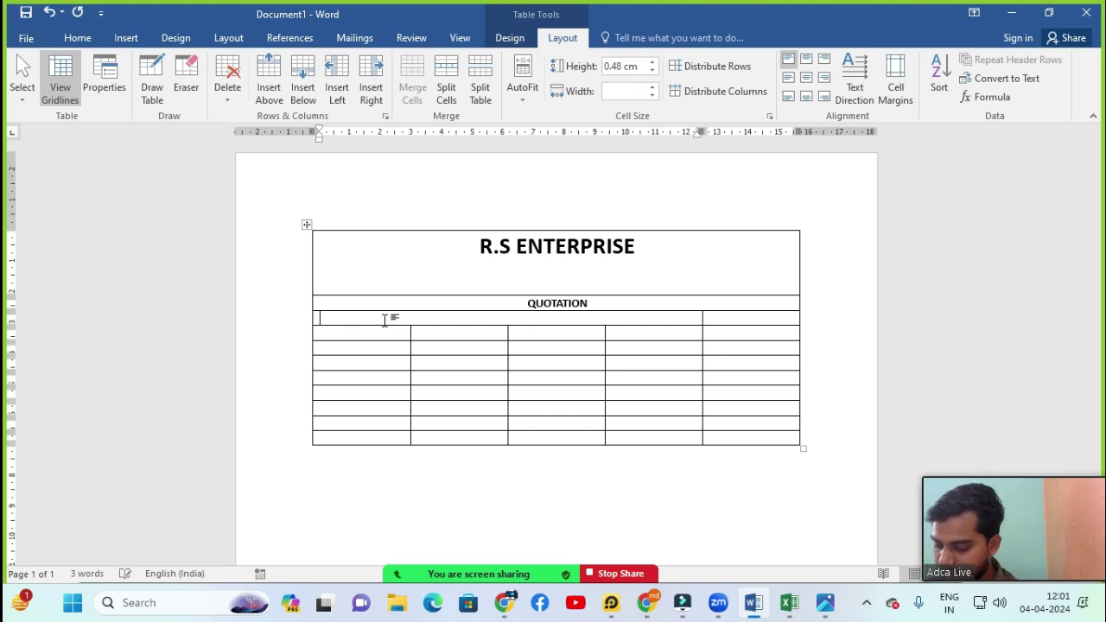
pyautogui.write('aDDRESS')
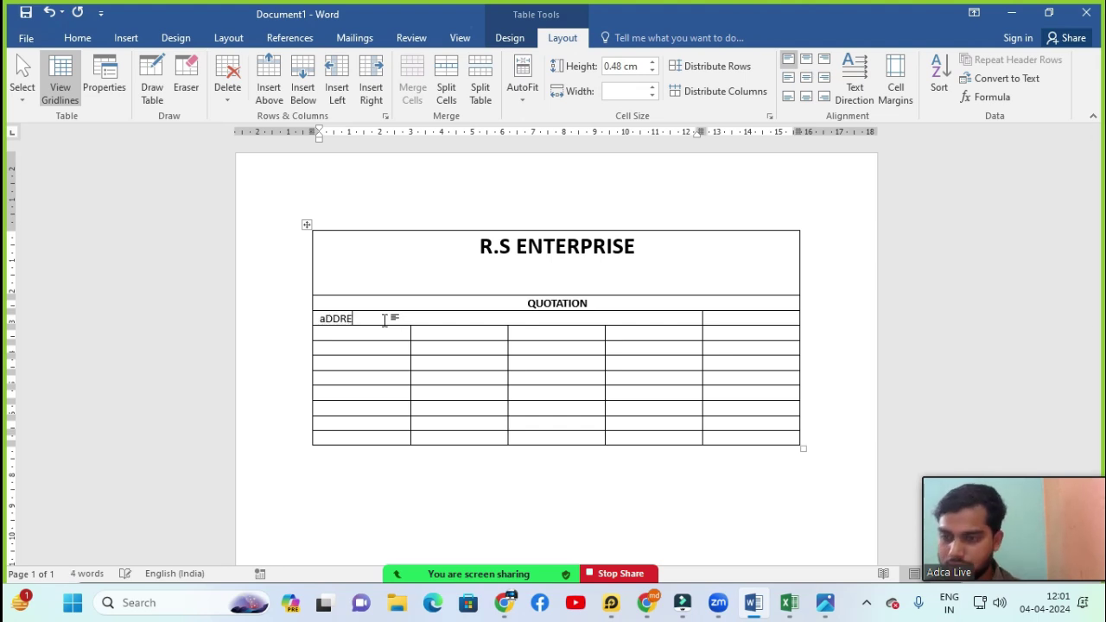
pyautogui.press('BackSpace')
pyautogui.press('BackSpace')
pyautogui.press('BackSpace')
pyautogui.press('BackSpace')
pyautogui.press('BackSpace')
pyautogui.press('BackSpace')
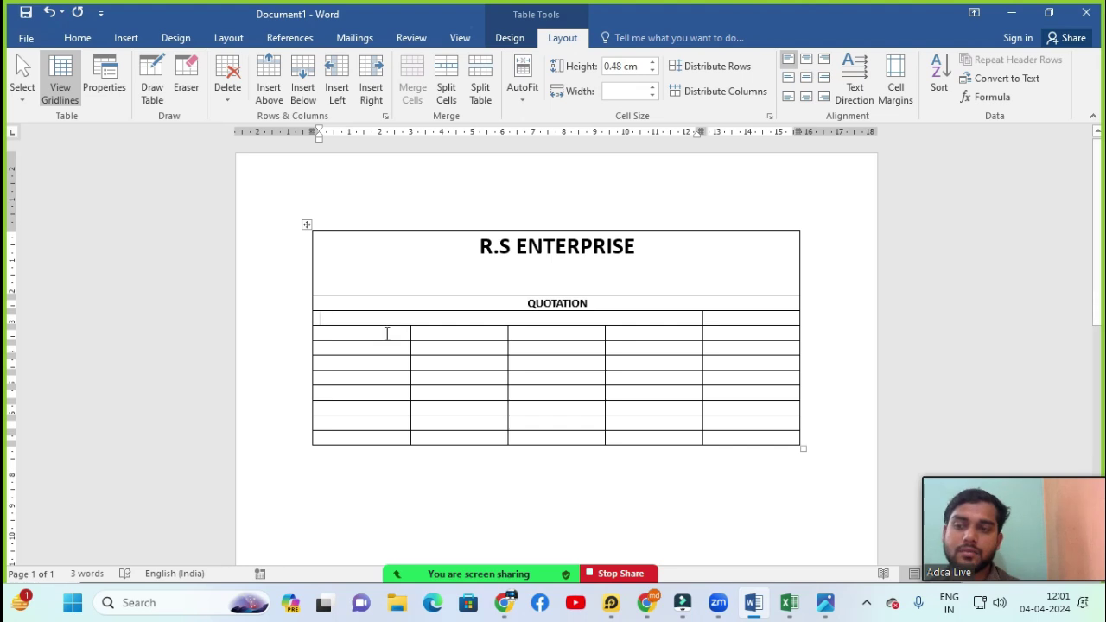
pyautogui.click(385, 337)
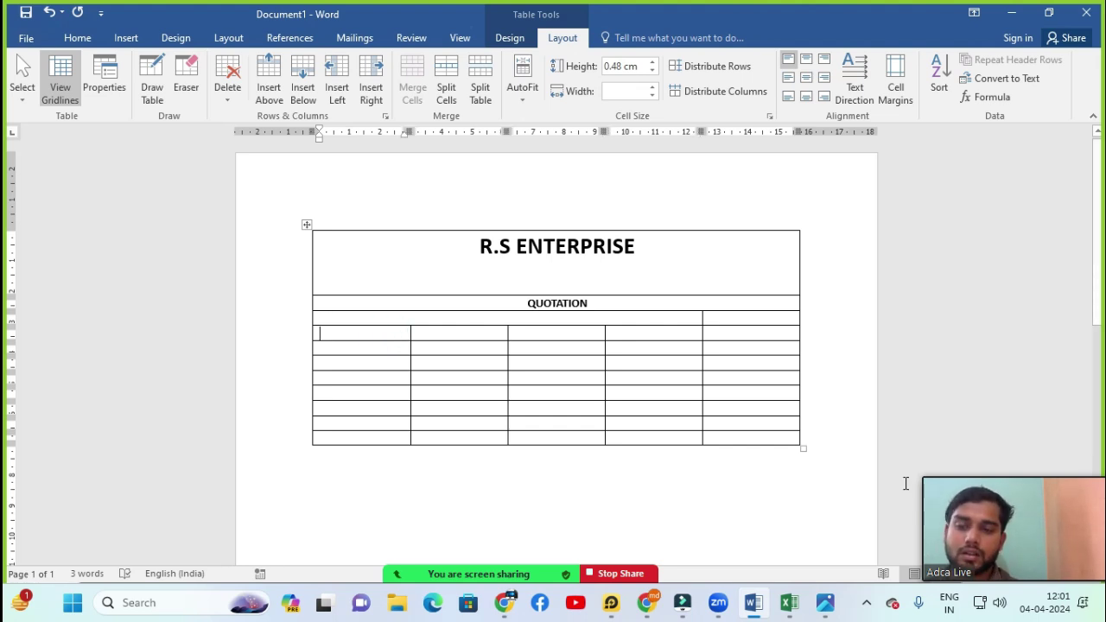
# Check the sample quotation image again, return to the Word document and enter "Address" in the merged cell below "QUOTATION".
pyautogui.moveTo(834, 605)
pyautogui.click(845, 551)
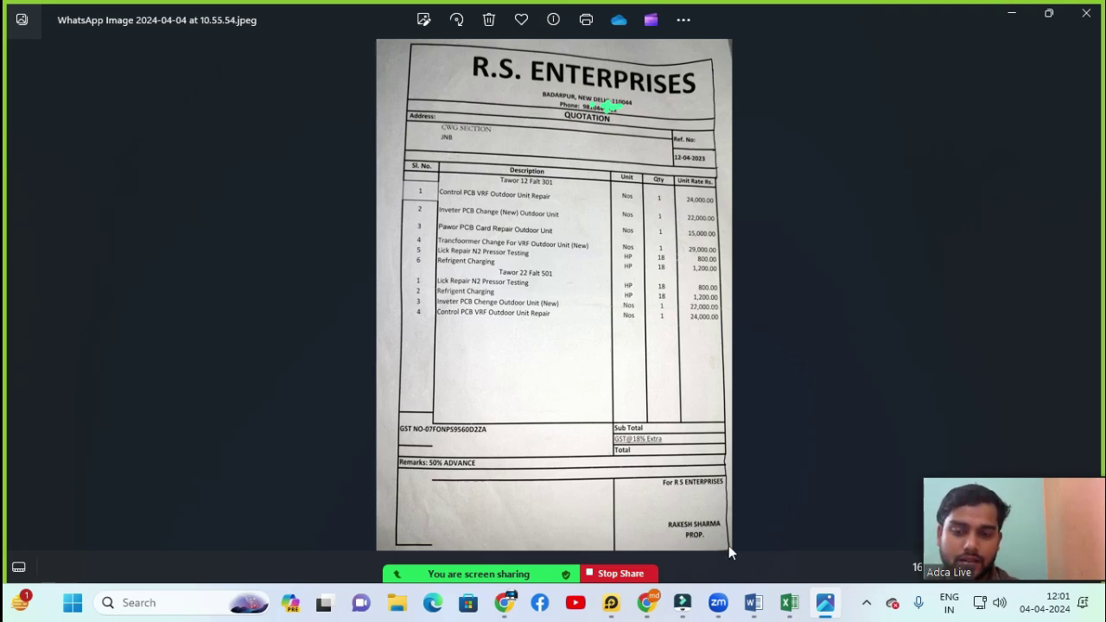
pyautogui.moveTo(754, 602)
pyautogui.click(759, 546)
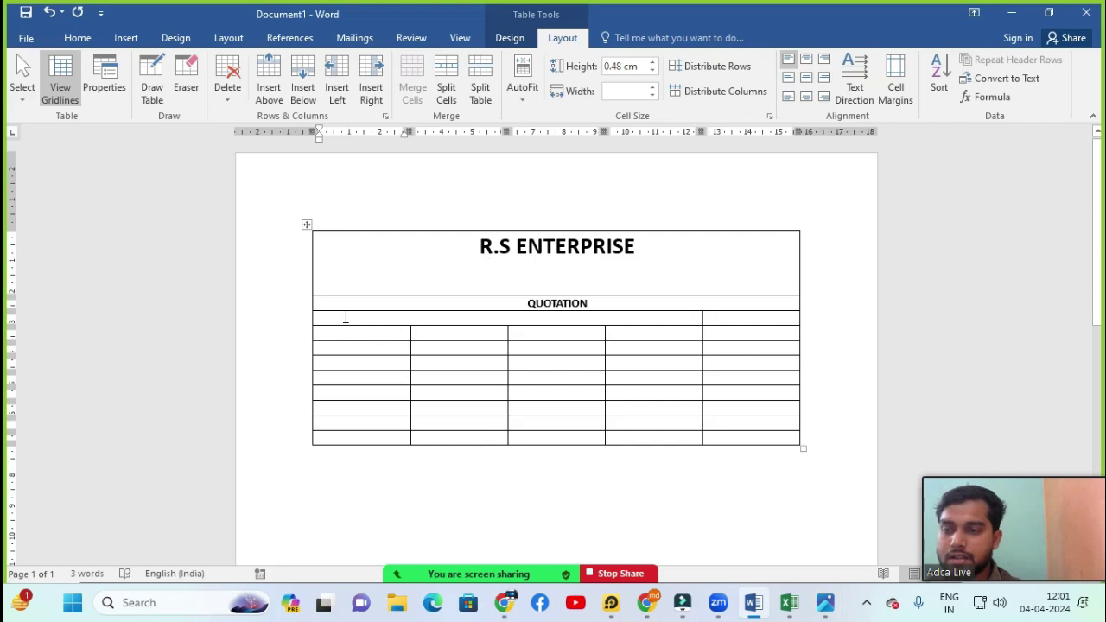
pyautogui.click(346, 316)
pyautogui.write('aDDR')
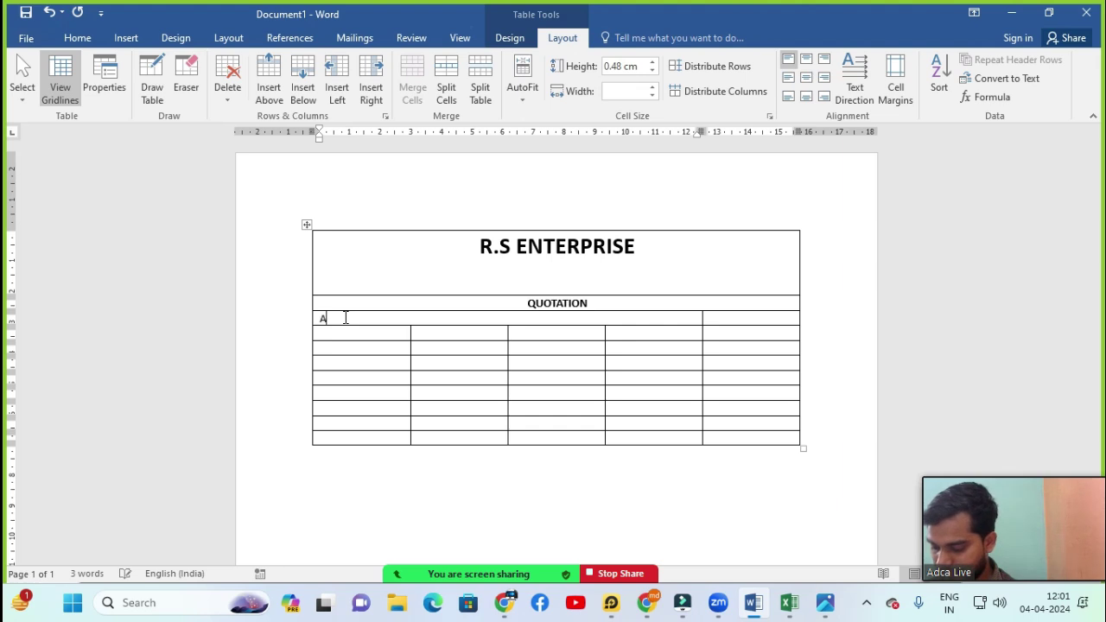
pyautogui.write('ress')
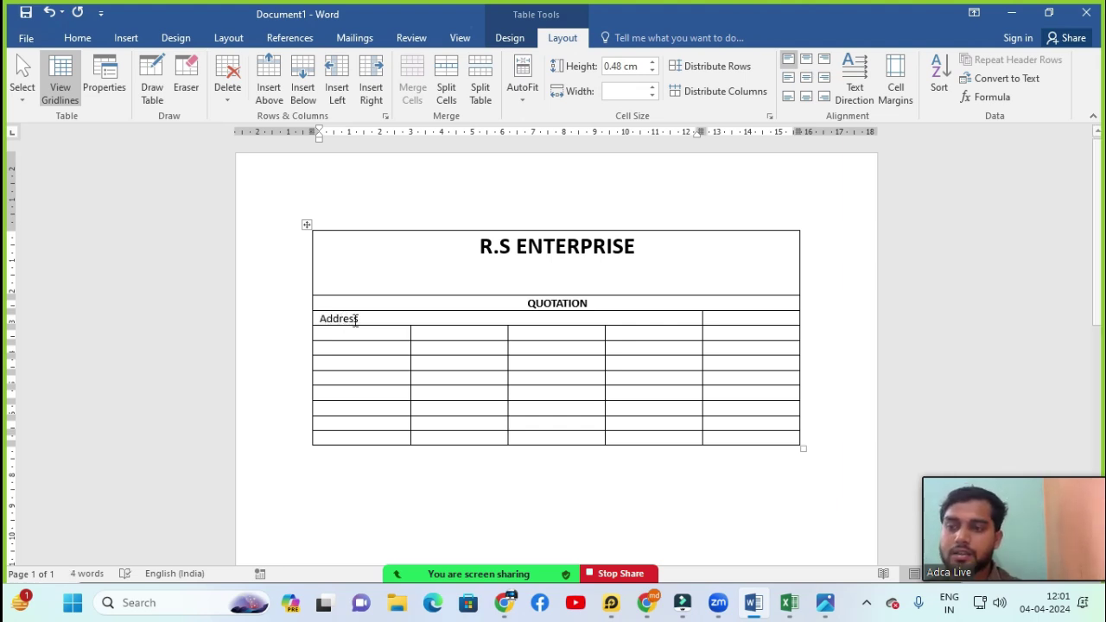
# Merge the first four cells of the row below "Address" and enter "jnb" in the merged cell.
pyautogui.moveTo(358, 332); pyautogui.dragTo(652, 345)
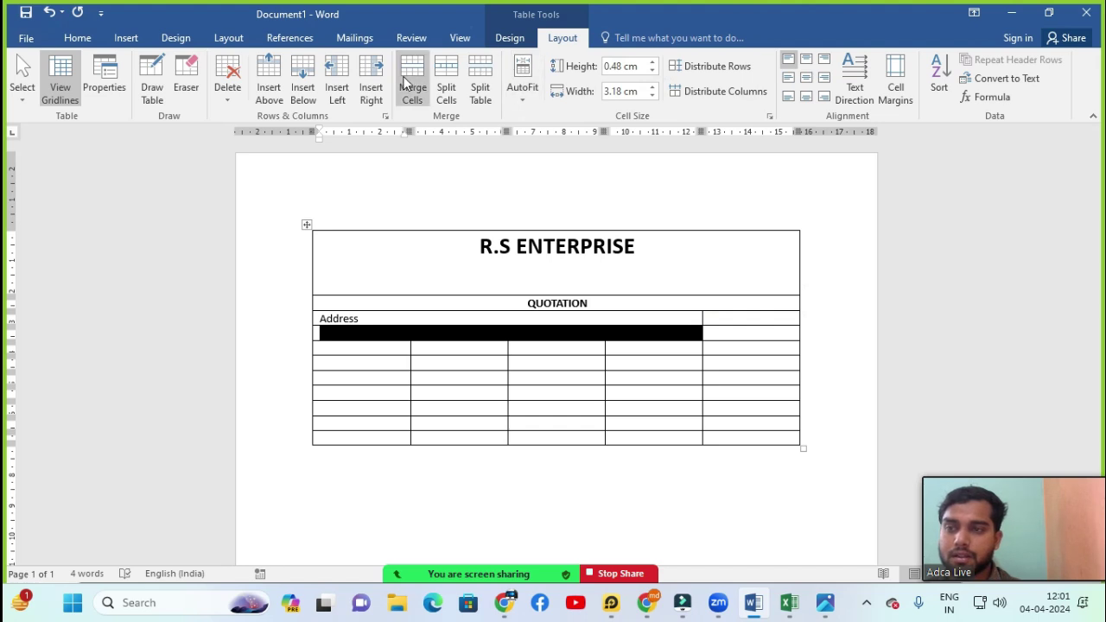
pyautogui.click(408, 80)
pyautogui.click(489, 346)
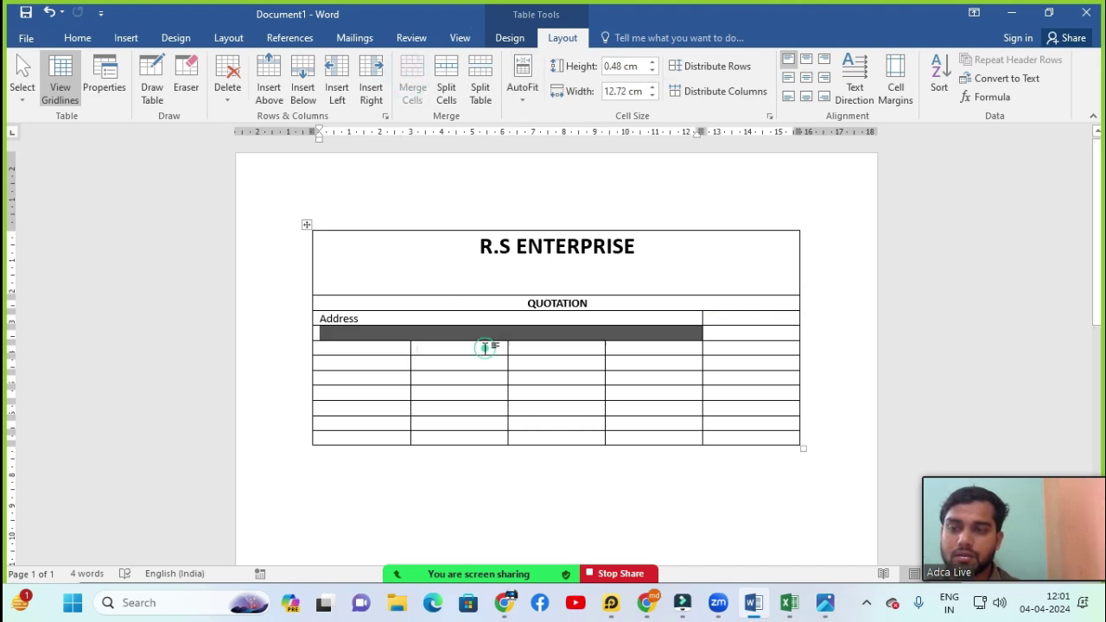
pyautogui.click(439, 330)
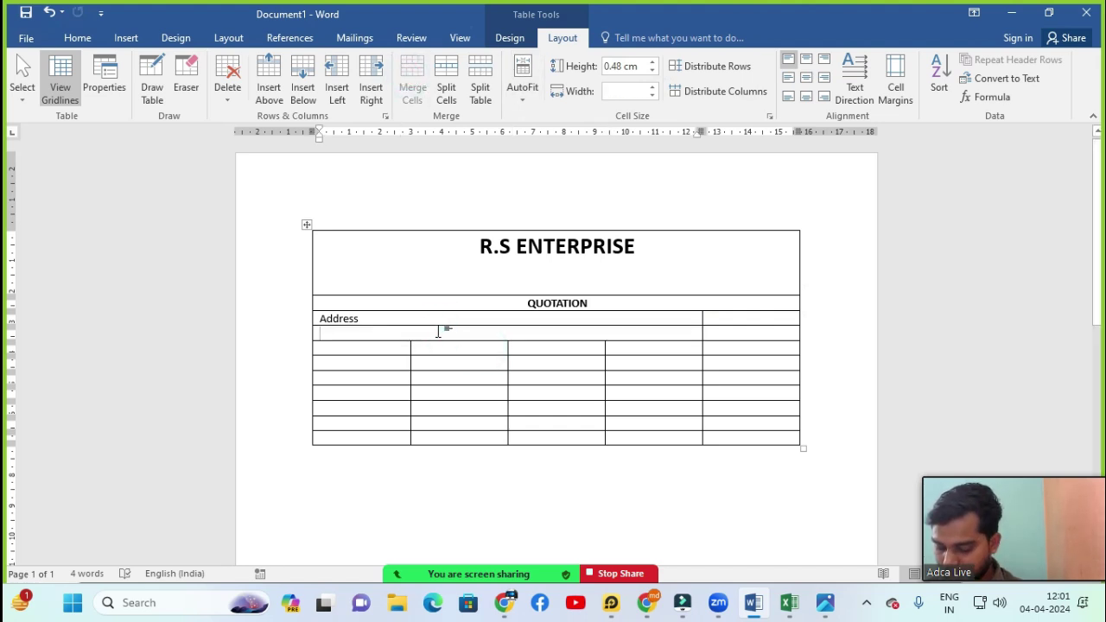
pyautogui.write('jnb')
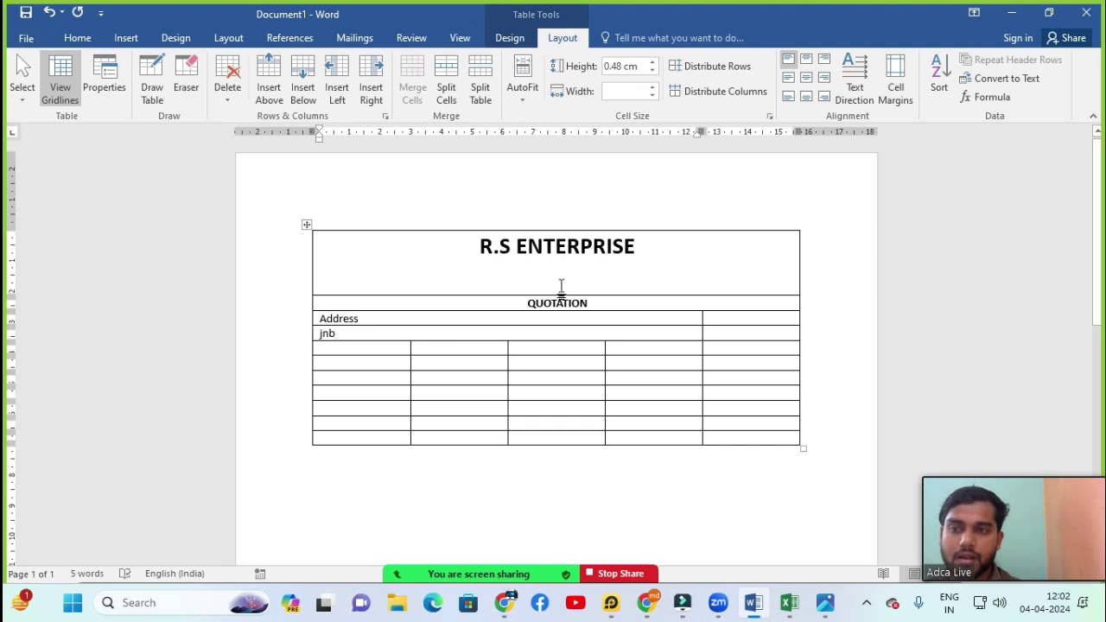
# Increase the height of the "jnb" row to 0.8 cm.
pyautogui.click(654, 62)
pyautogui.click(653, 63)
pyautogui.click(653, 62)
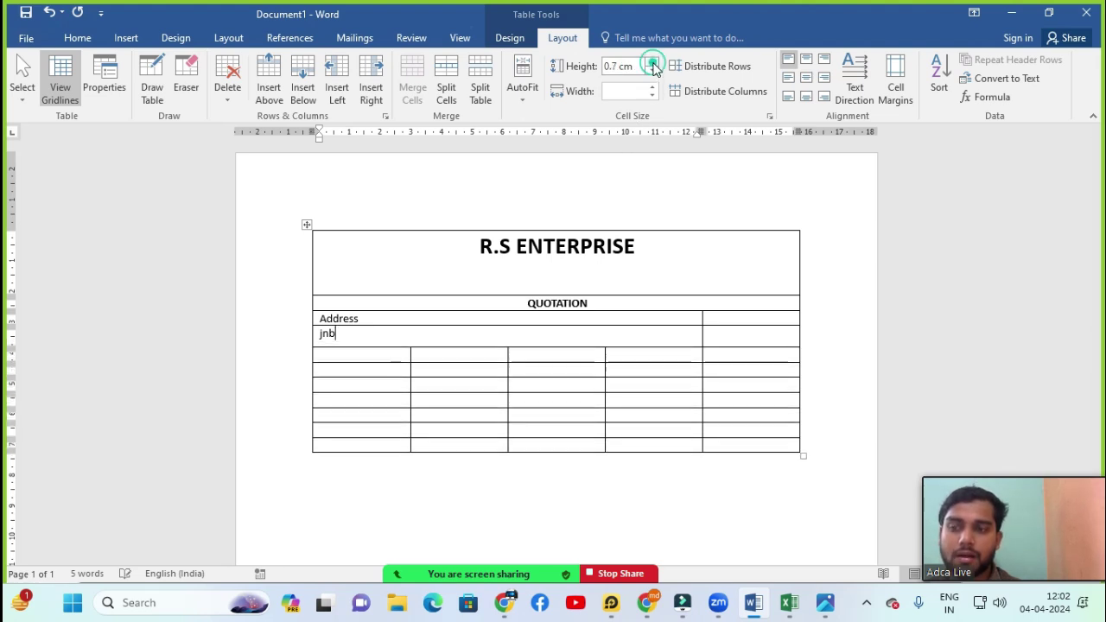
pyautogui.click(653, 64)
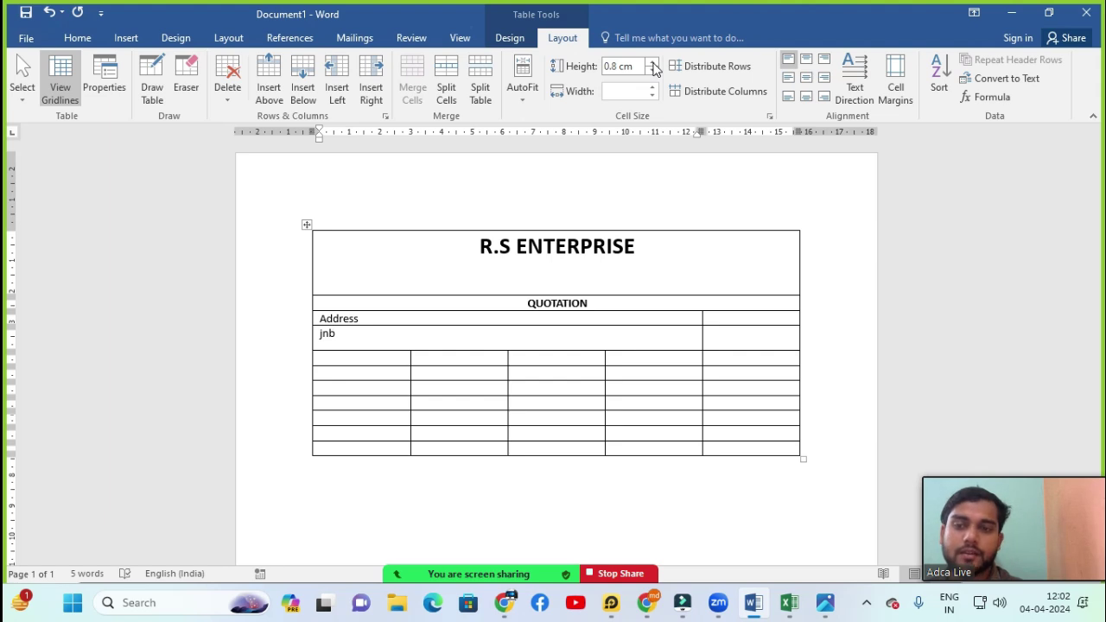
pyautogui.click(611, 342)
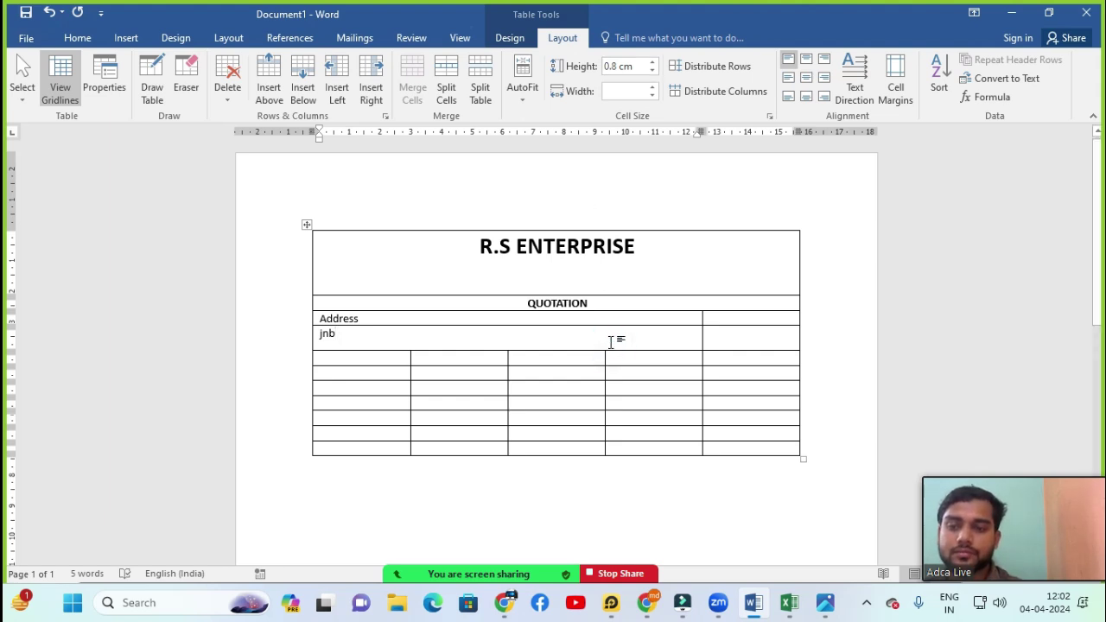
pyautogui.click(612, 340)
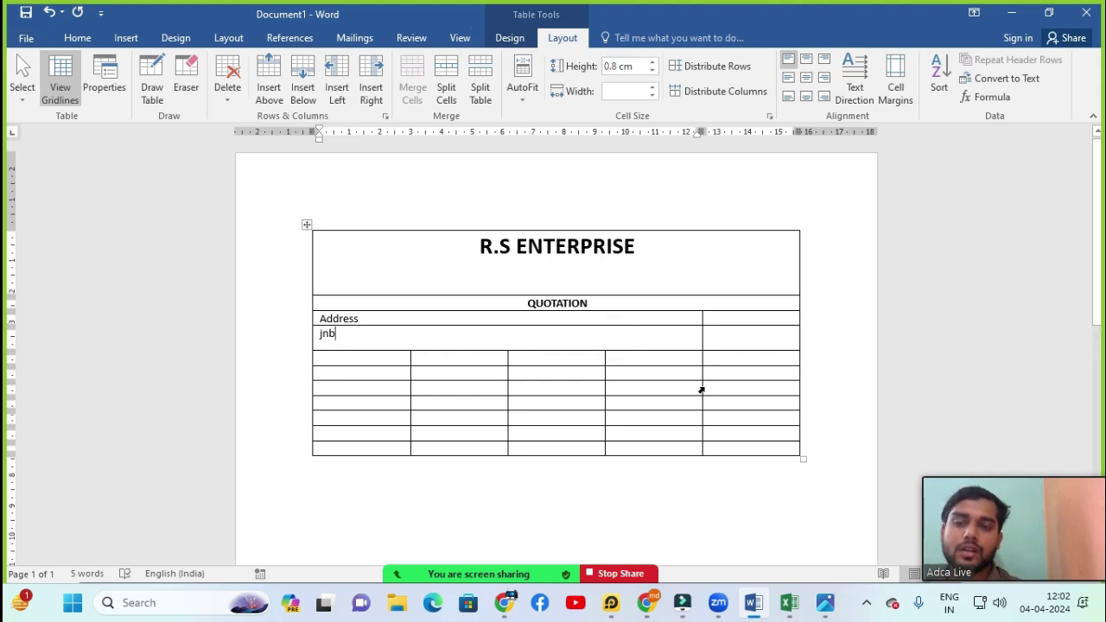
# Recheck the sample quotation image, return to Word and set the "jnb" row height to 0.9 cm and the "Address" row height to 0.6 cm.
pyautogui.moveTo(840, 609)
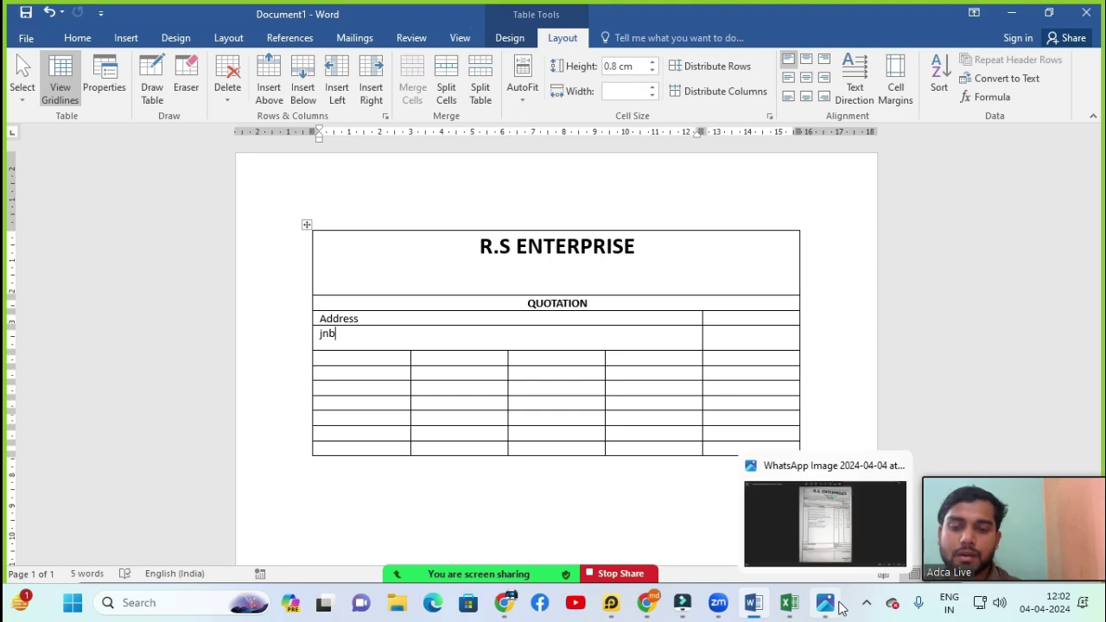
pyautogui.click(843, 538)
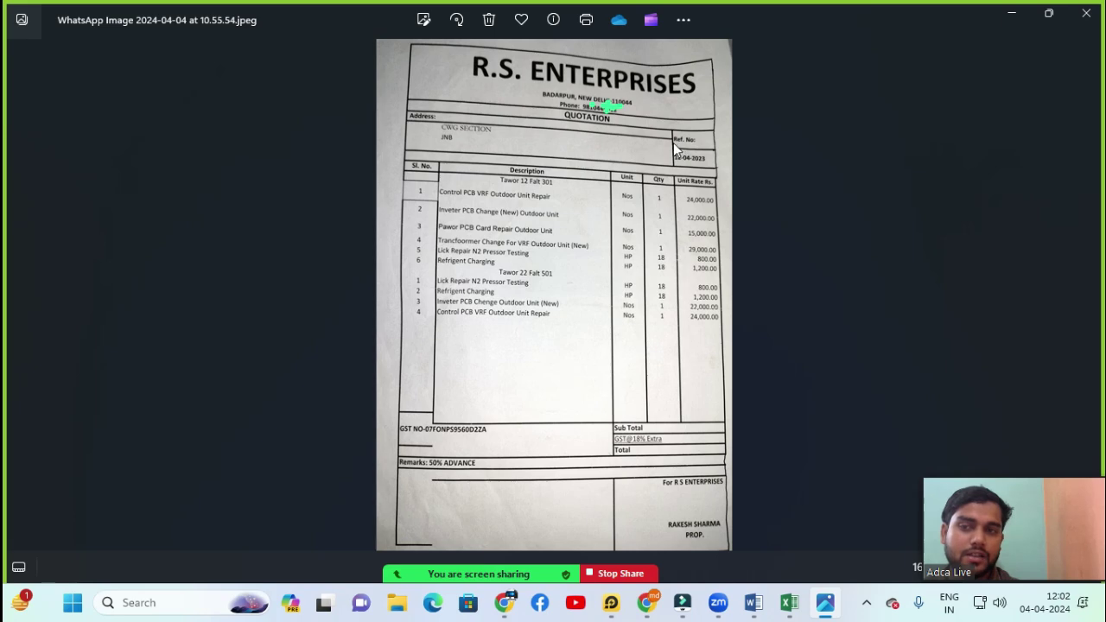
pyautogui.moveTo(754, 602)
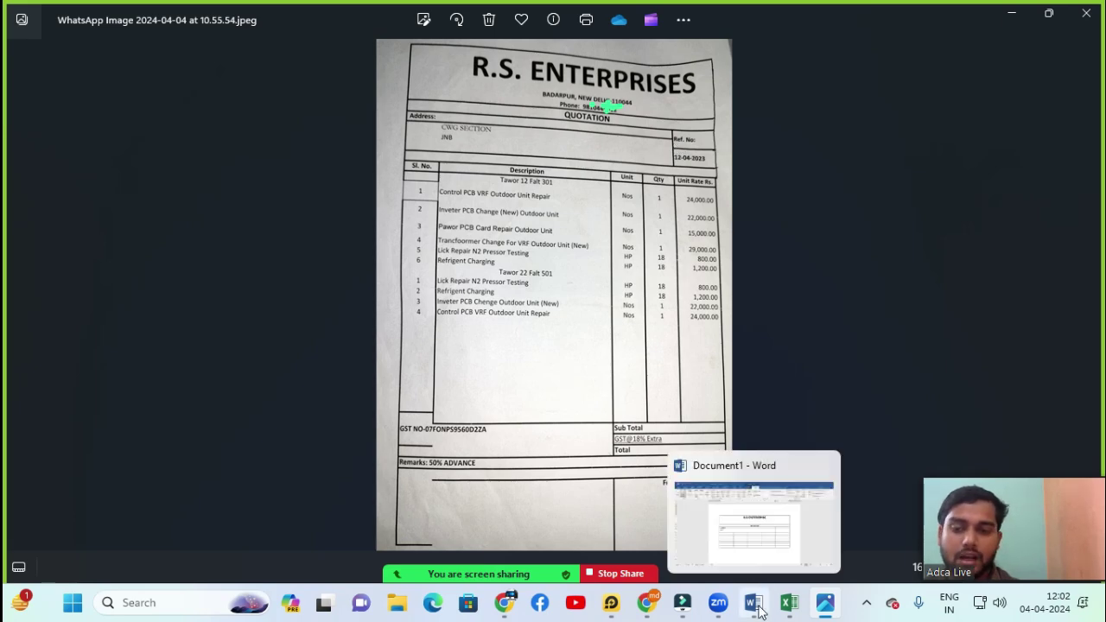
pyautogui.click(762, 541)
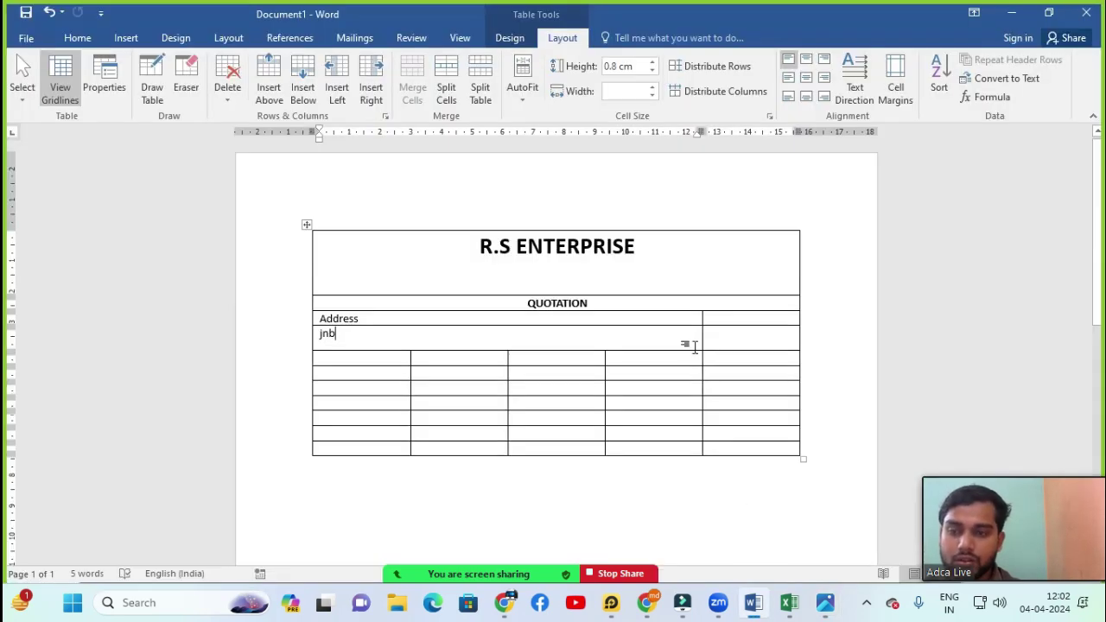
pyautogui.click(688, 318)
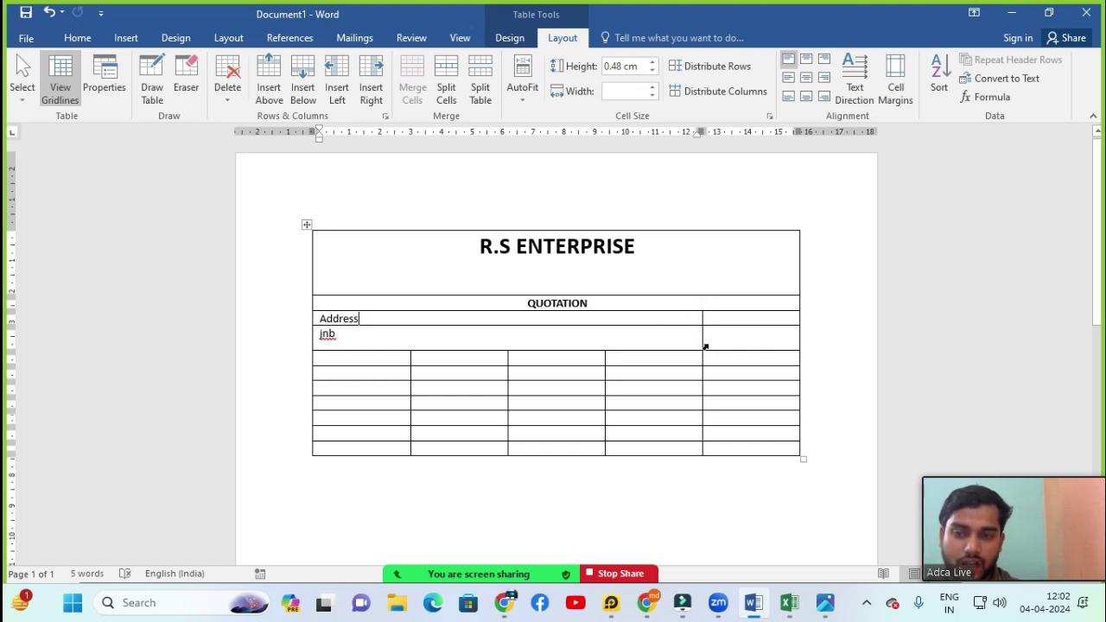
pyautogui.click(657, 336)
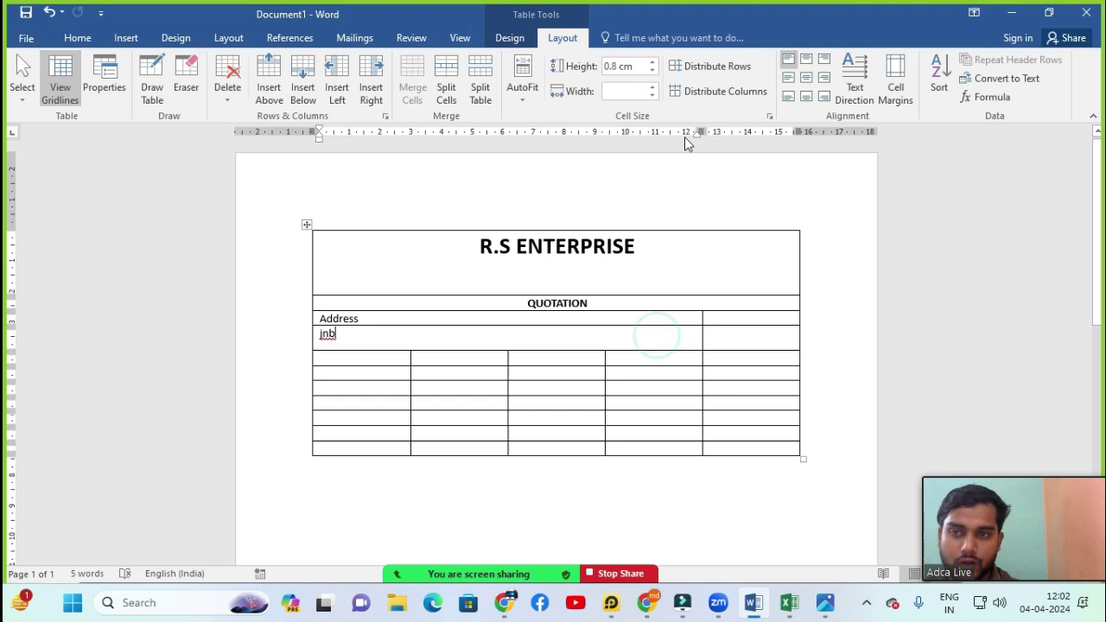
pyautogui.click(657, 64)
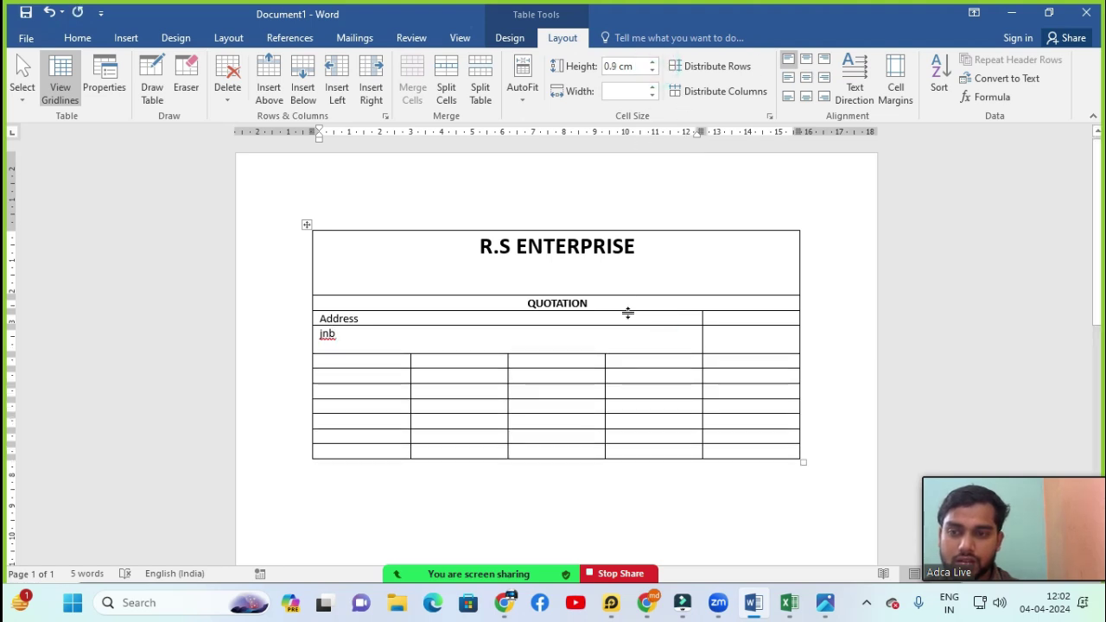
pyautogui.click(628, 320)
pyautogui.click(656, 65)
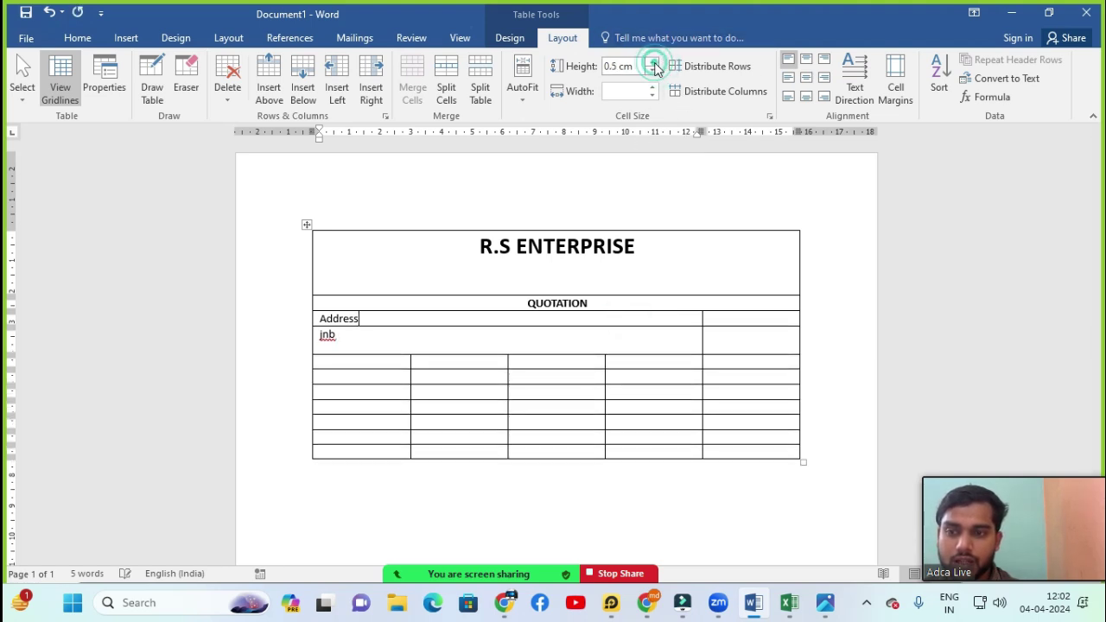
pyautogui.click(655, 64)
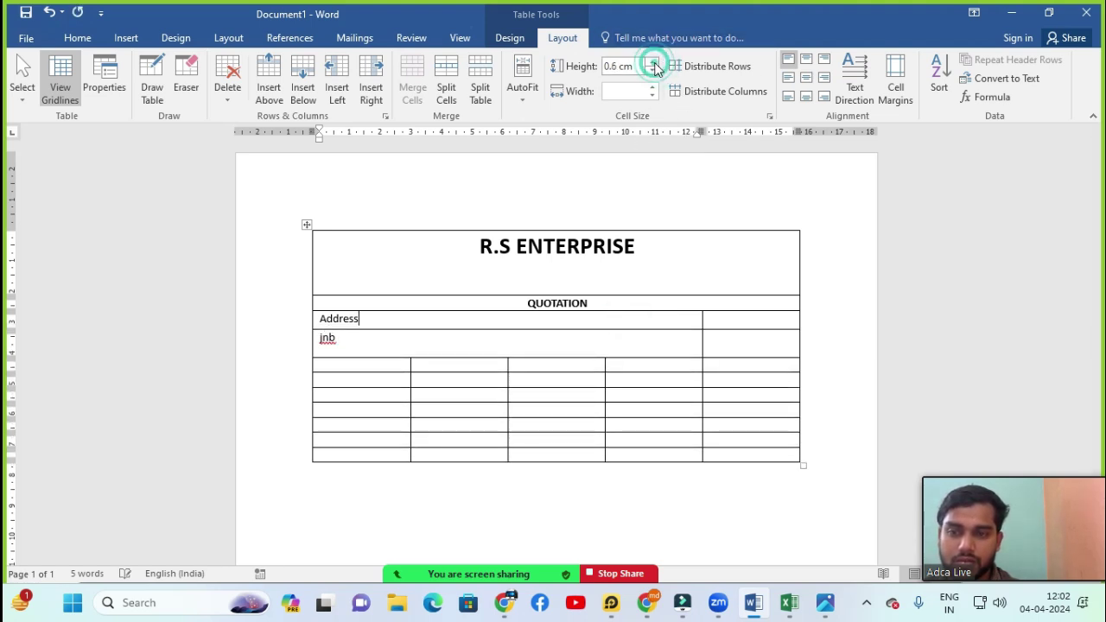
# Merge the two last-column cells beside the "Address" and "jnb" rows into one cell.
pyautogui.click(609, 347)
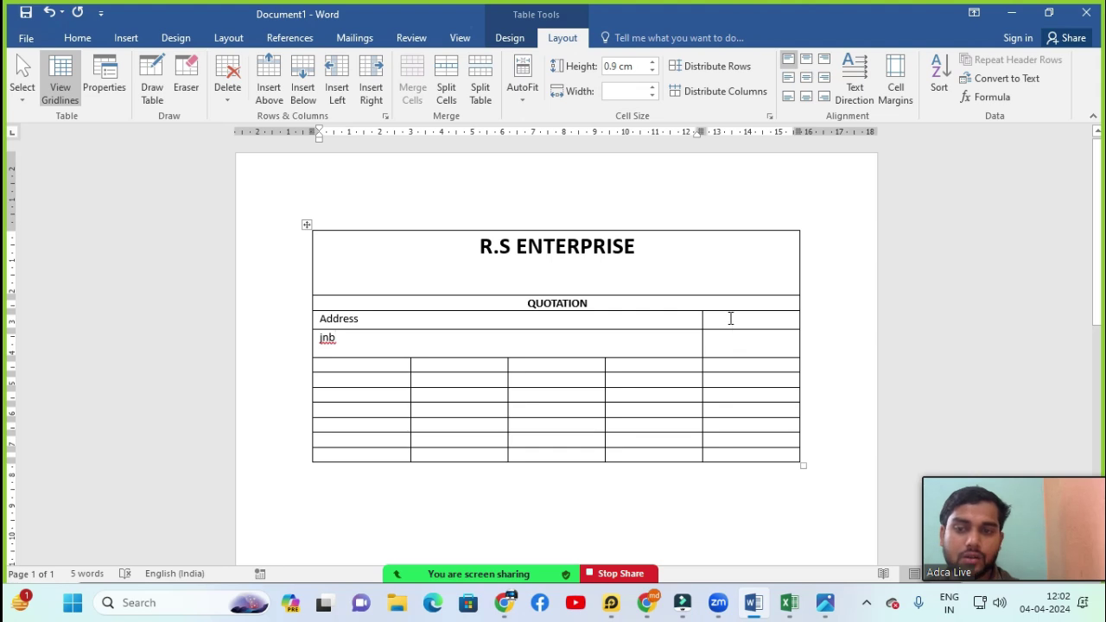
pyautogui.moveTo(730, 318); pyautogui.dragTo(730, 341)
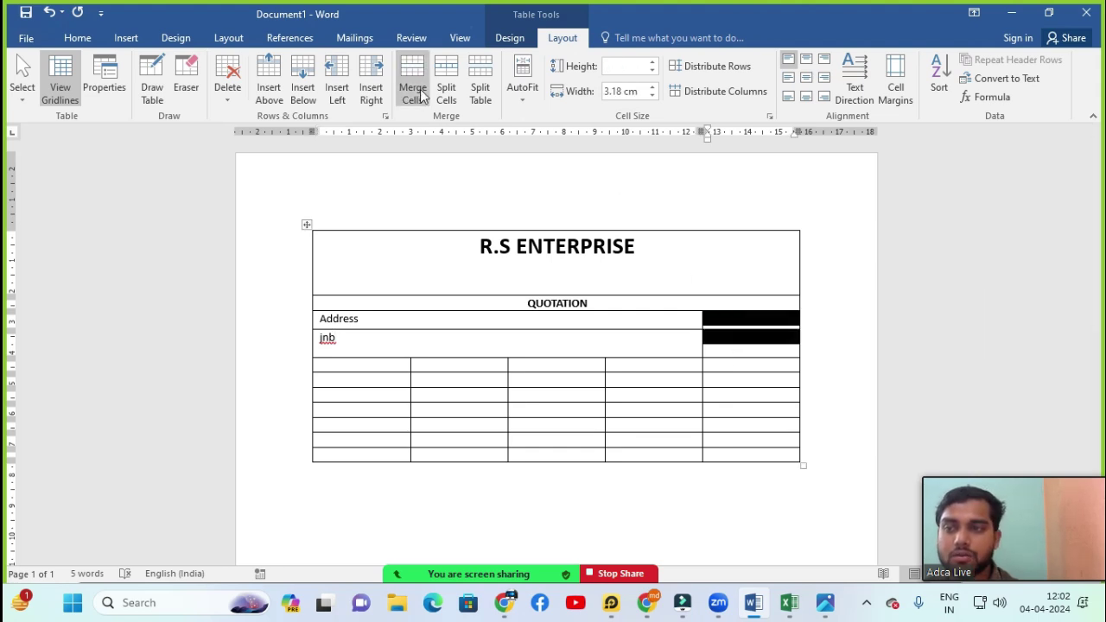
pyautogui.click(417, 89)
pyautogui.click(748, 350)
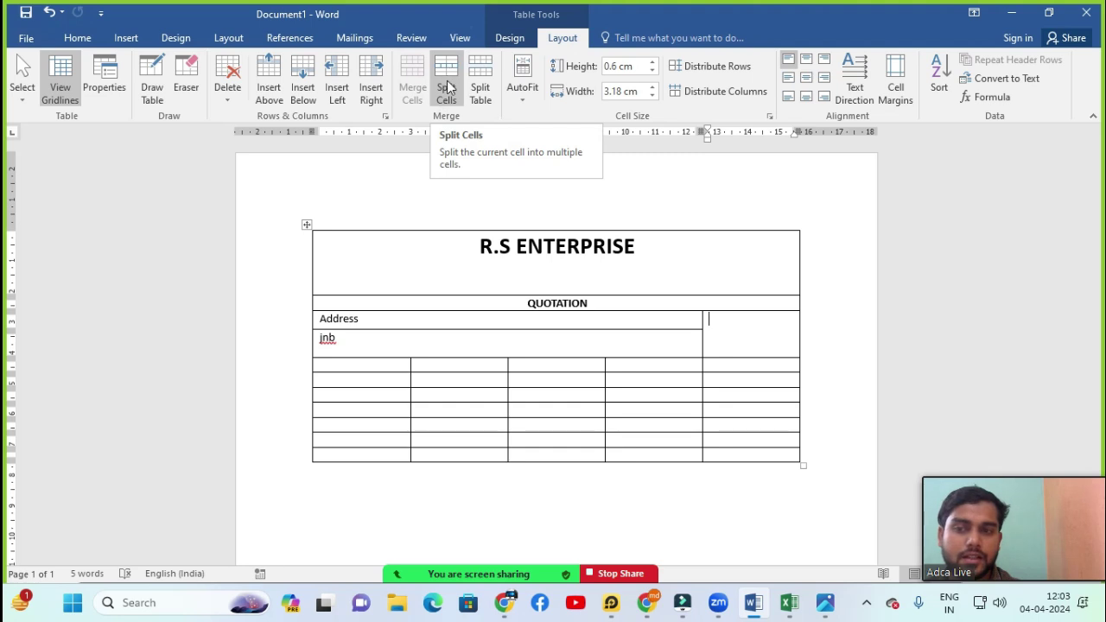
# Draw a horizontal border across the merged cell beside "Address" and "jnb" and compare the split with the sample quotation image.
pyautogui.click(160, 87)
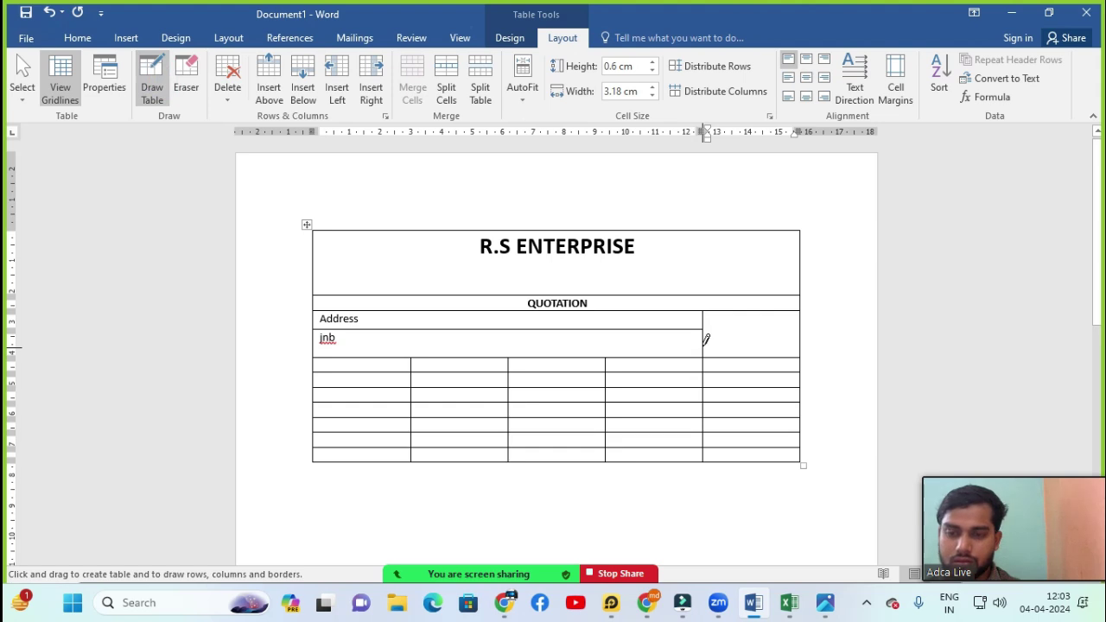
pyautogui.moveTo(704, 339); pyautogui.dragTo(800, 342)
pyautogui.moveTo(825, 603)
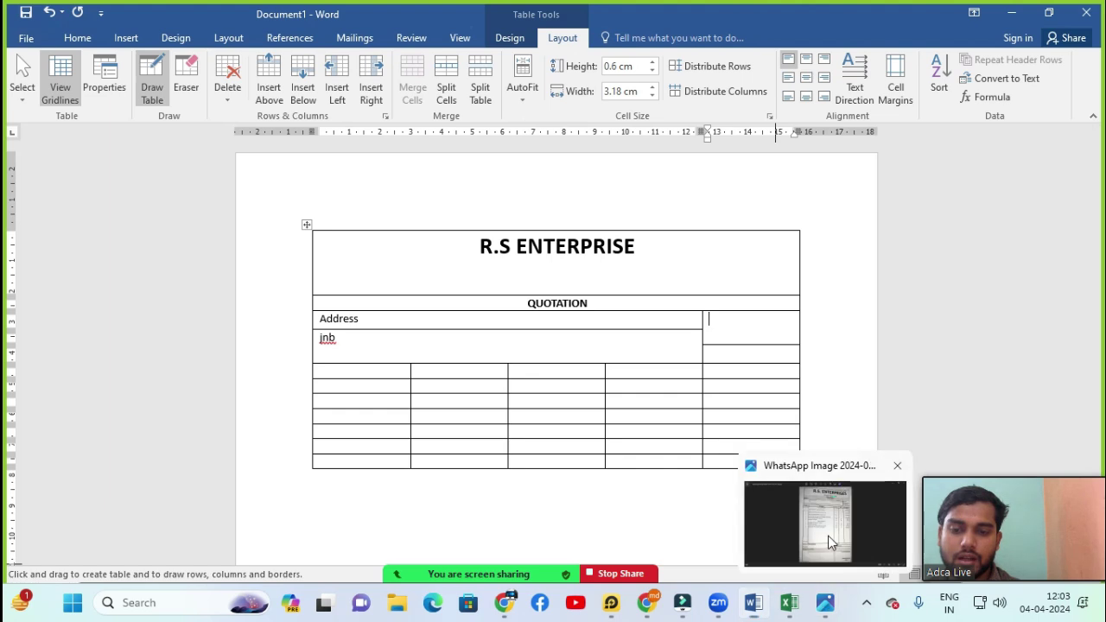
pyautogui.click(828, 542)
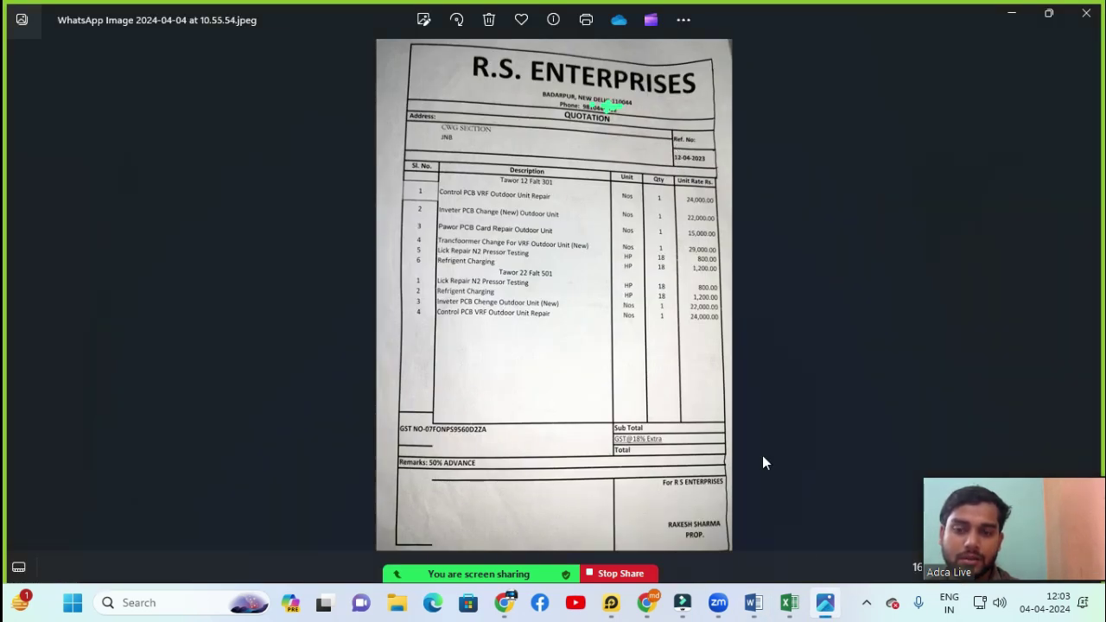
pyautogui.moveTo(753, 605)
pyautogui.click(761, 567)
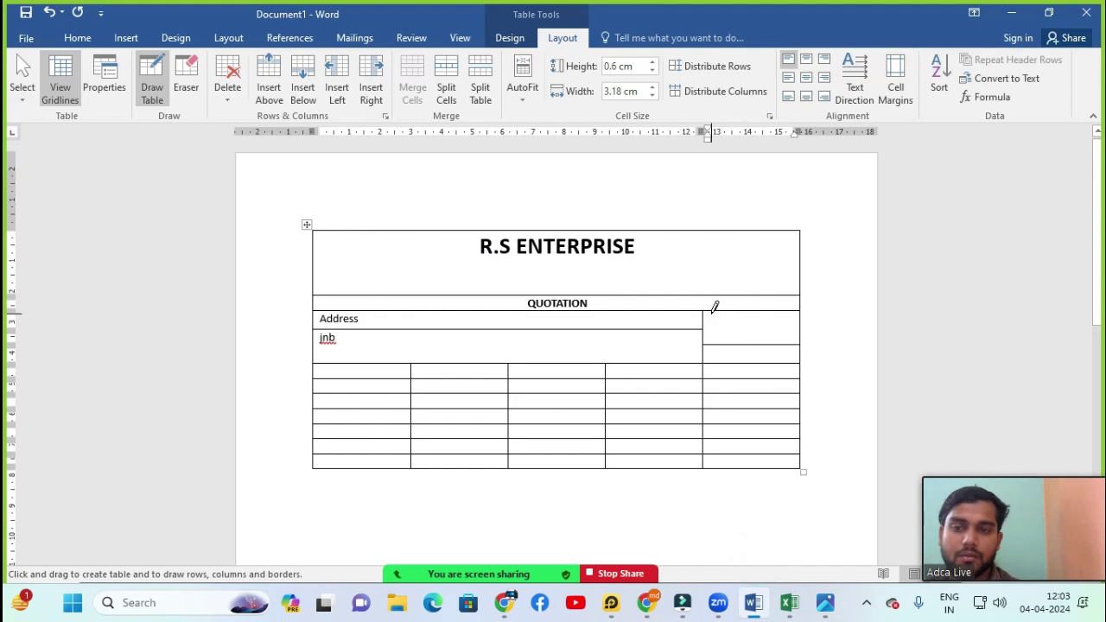
pyautogui.press('Escape')
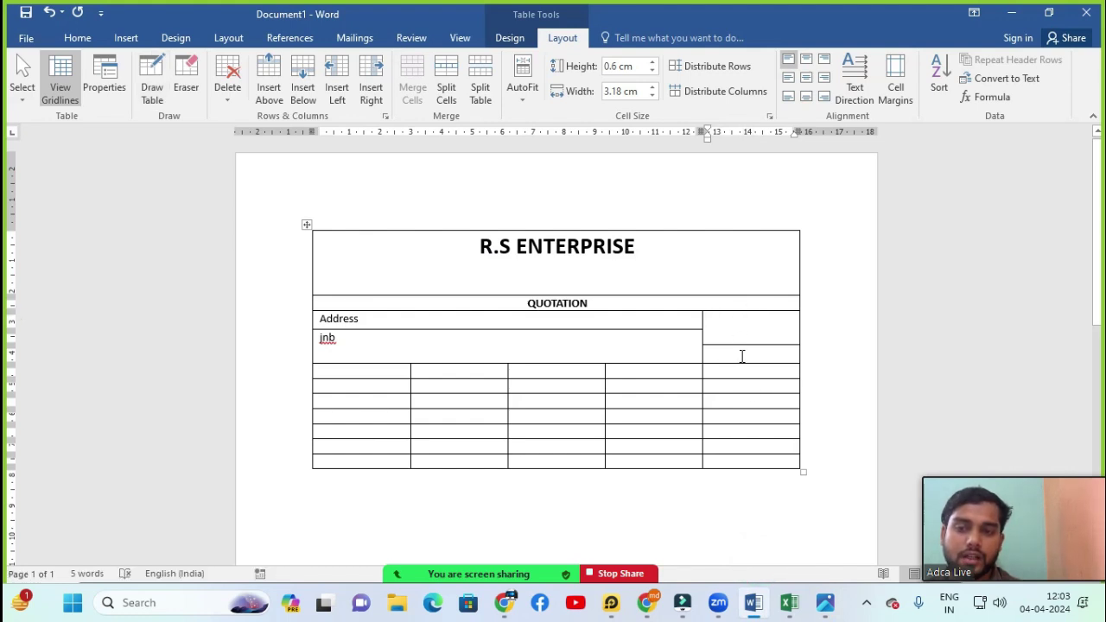
# Recheck the sample quotation image, return to Word and merge all five cells of the row below "jnb".
pyautogui.click(726, 321)
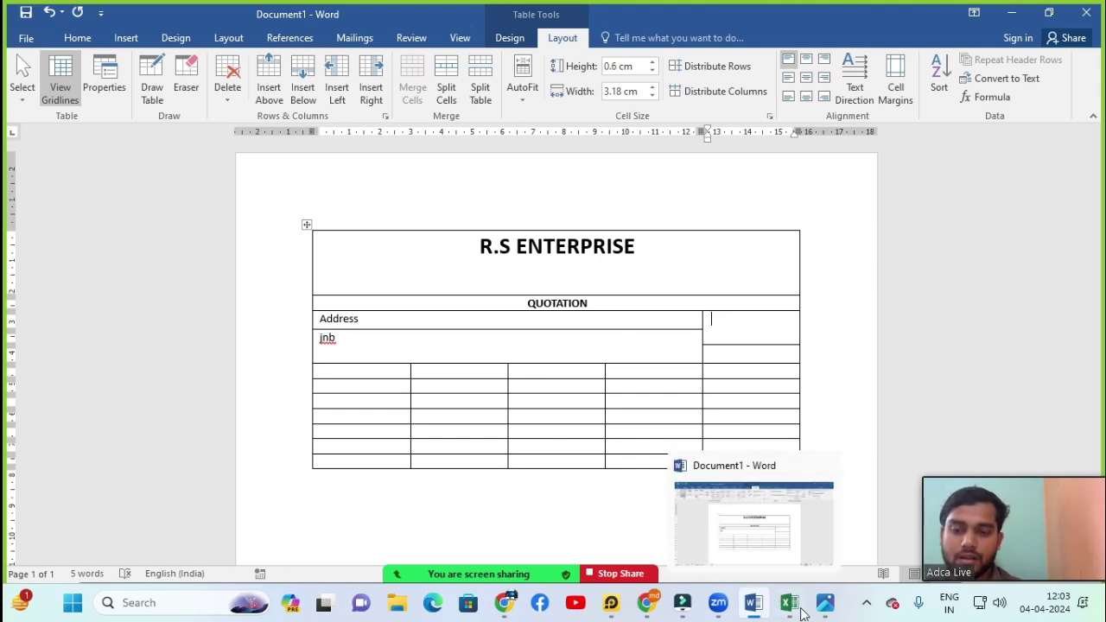
pyautogui.moveTo(825, 603)
pyautogui.click(831, 521)
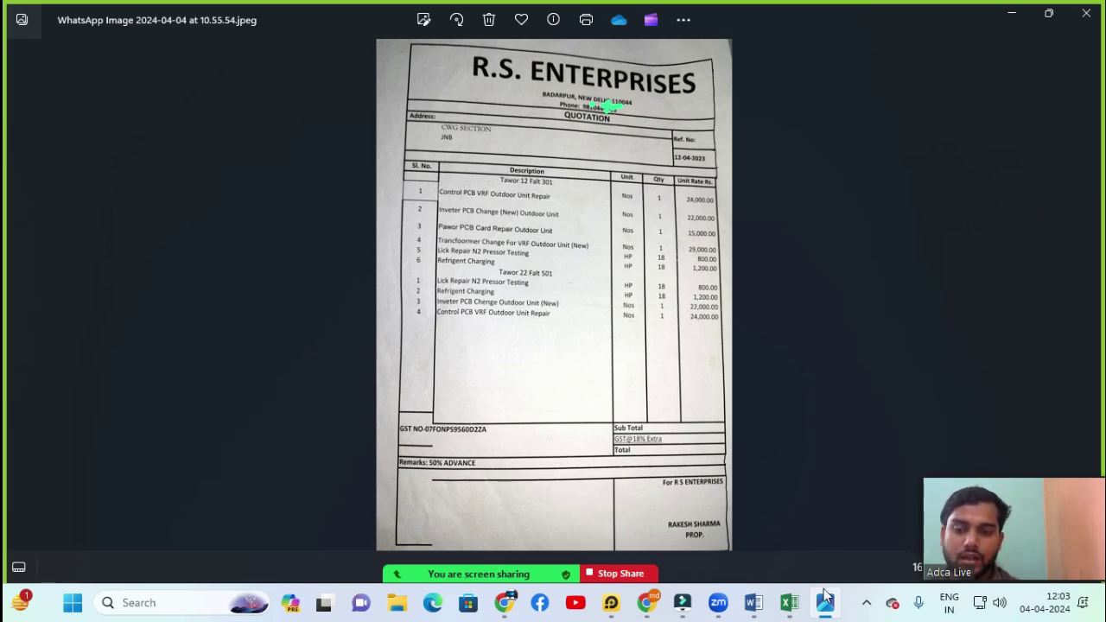
pyautogui.moveTo(753, 603)
pyautogui.click(747, 541)
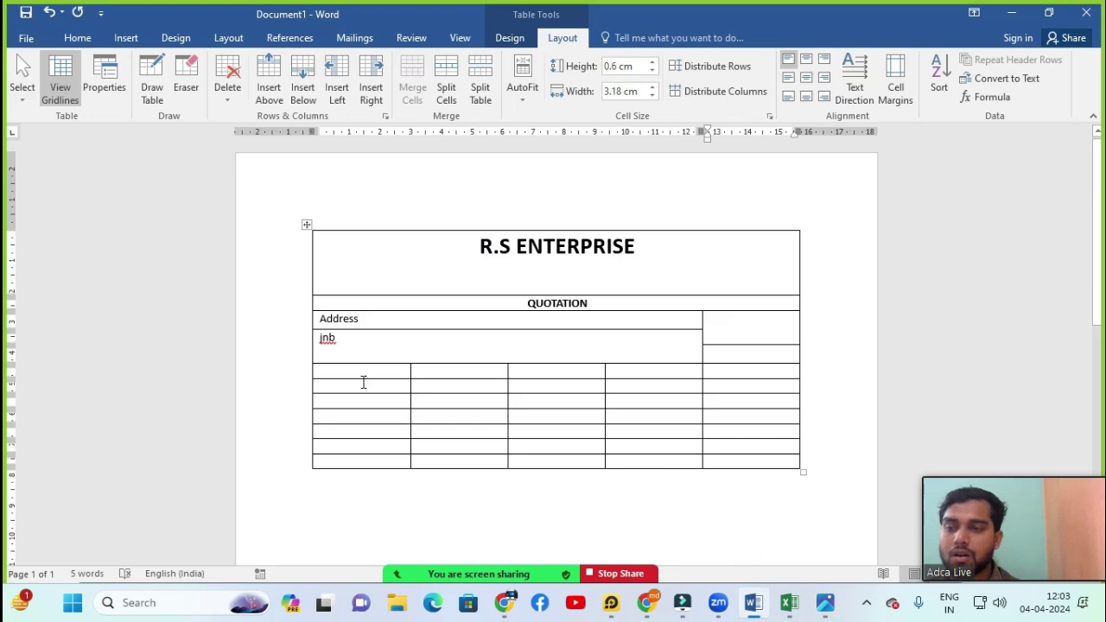
pyautogui.moveTo(362, 372); pyautogui.dragTo(722, 384)
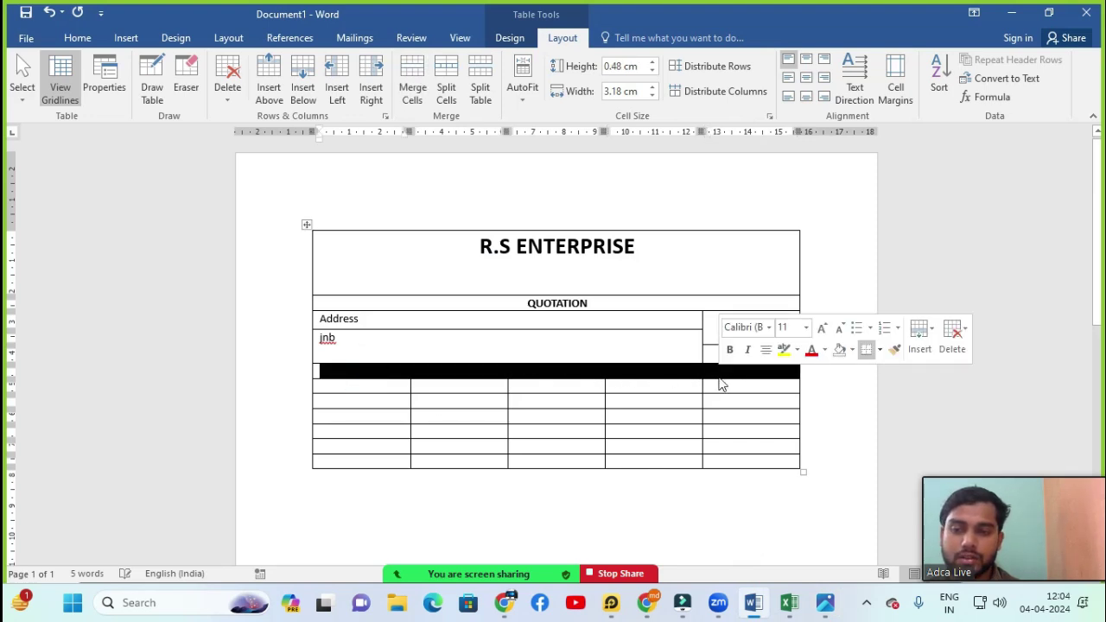
pyautogui.click(412, 86)
pyautogui.click(422, 370)
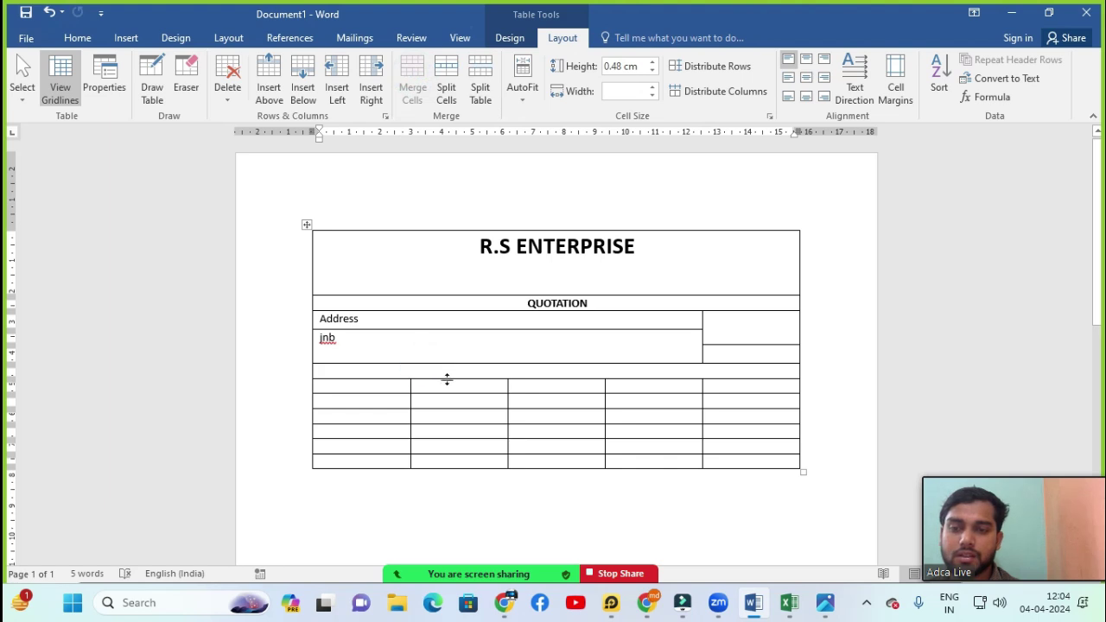
# Reduce the "Address" row height to 0.4 cm and the height of the upper empty cell beside it to 0.2 cm.
pyautogui.click(536, 319)
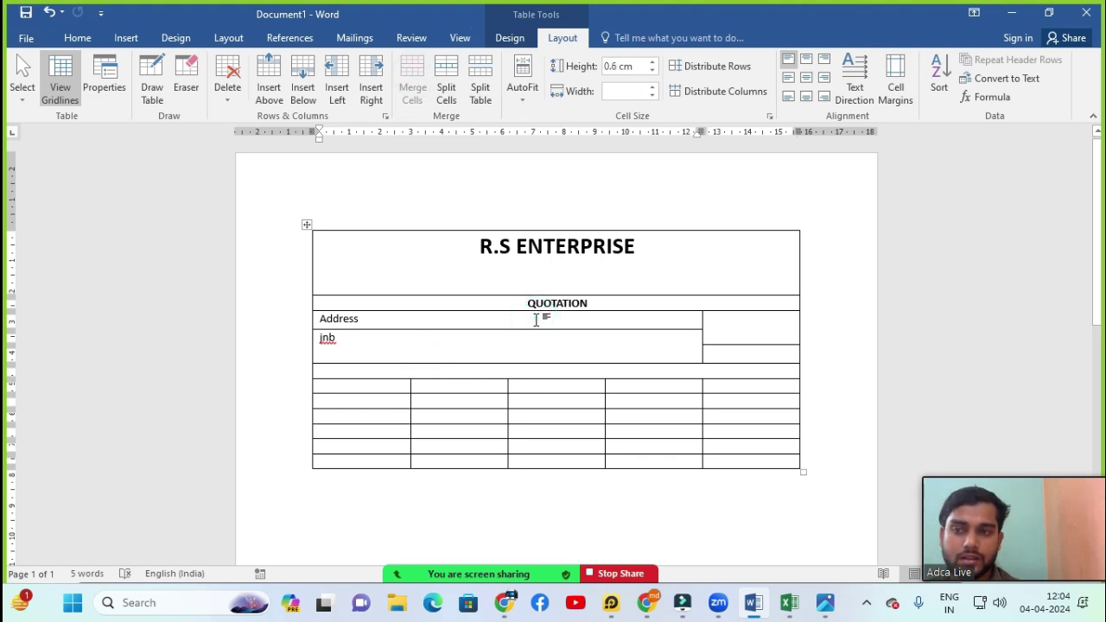
pyautogui.click(651, 74)
pyautogui.click(652, 75)
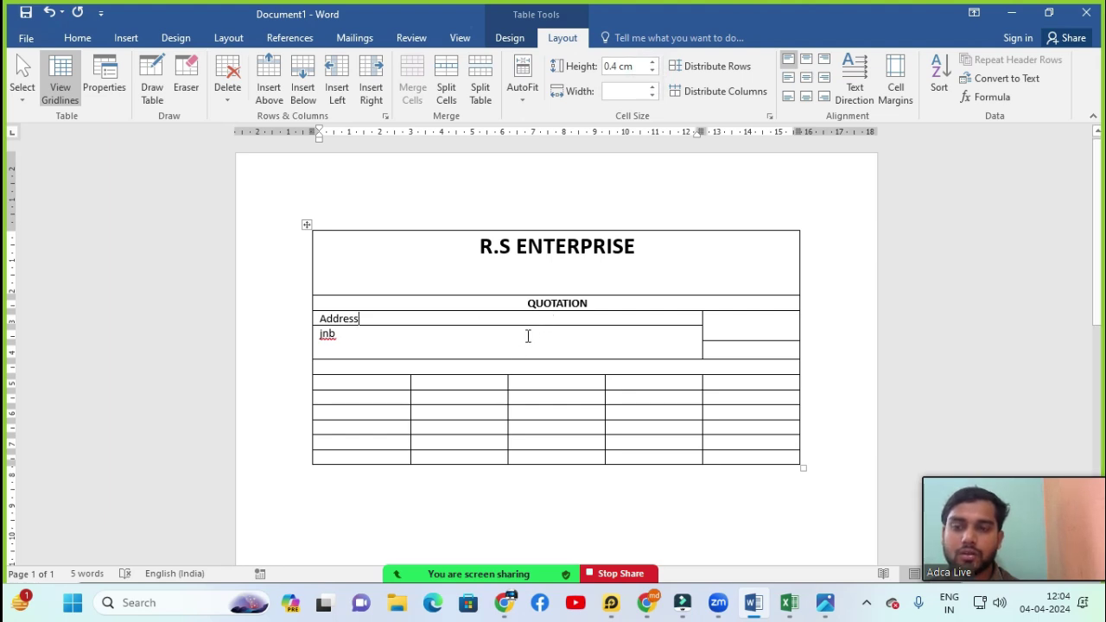
pyautogui.click(716, 323)
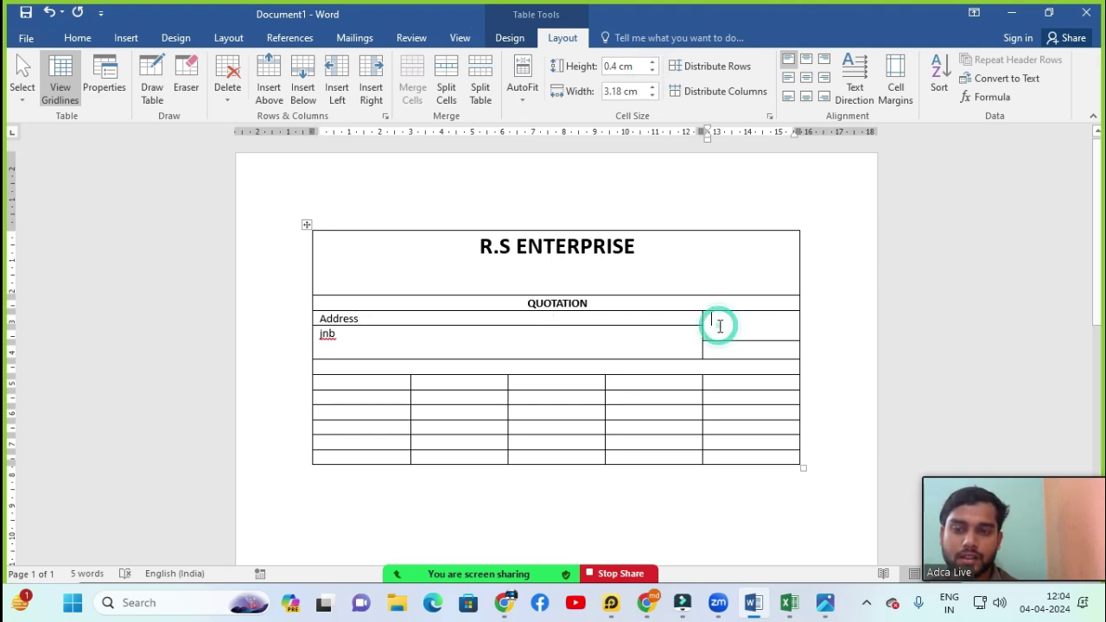
pyautogui.click(652, 72)
pyautogui.click(653, 73)
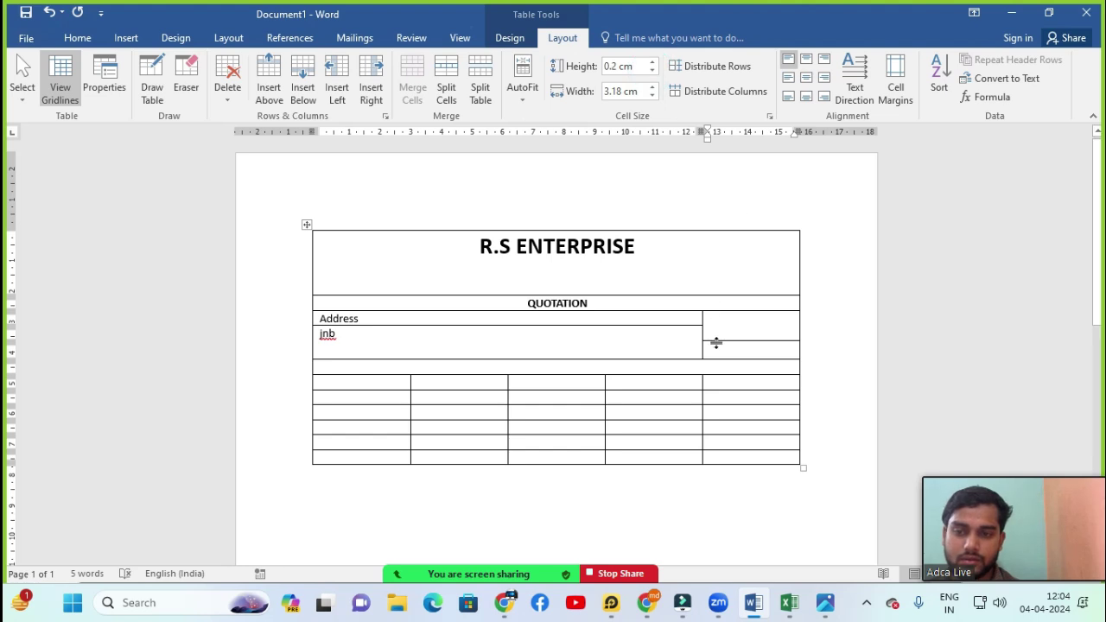
pyautogui.click(723, 343)
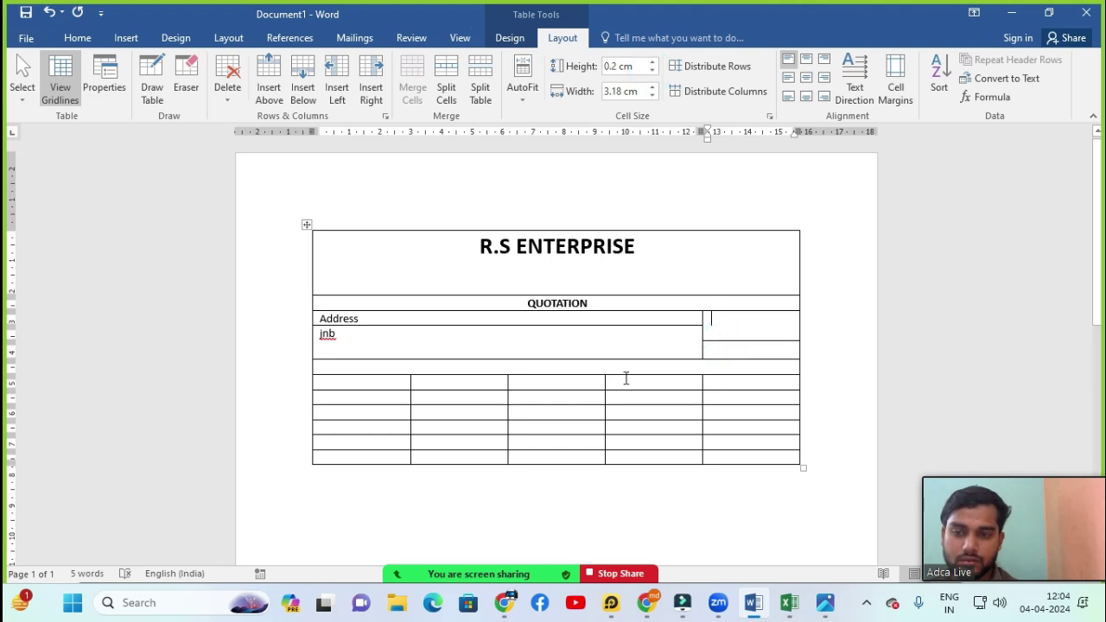
pyautogui.click(493, 370)
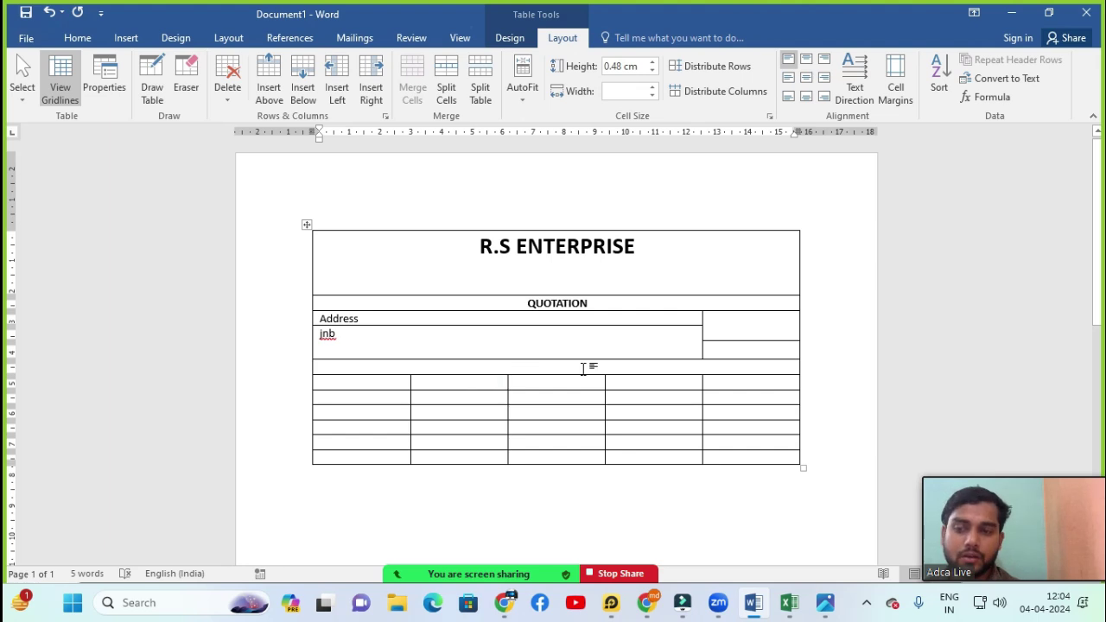
# Enter the headings "S no", "Description", "Unit", "Qty" and "Rate" in the five cells below the blank merged row.
pyautogui.click(374, 384)
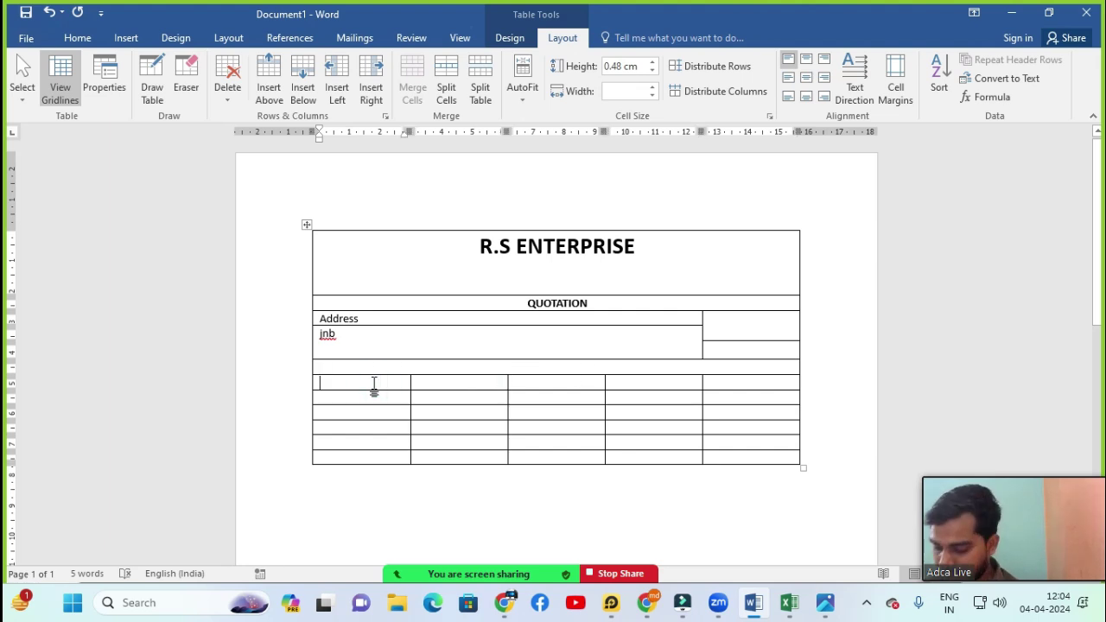
pyautogui.write('S no')
pyautogui.press('Tab')
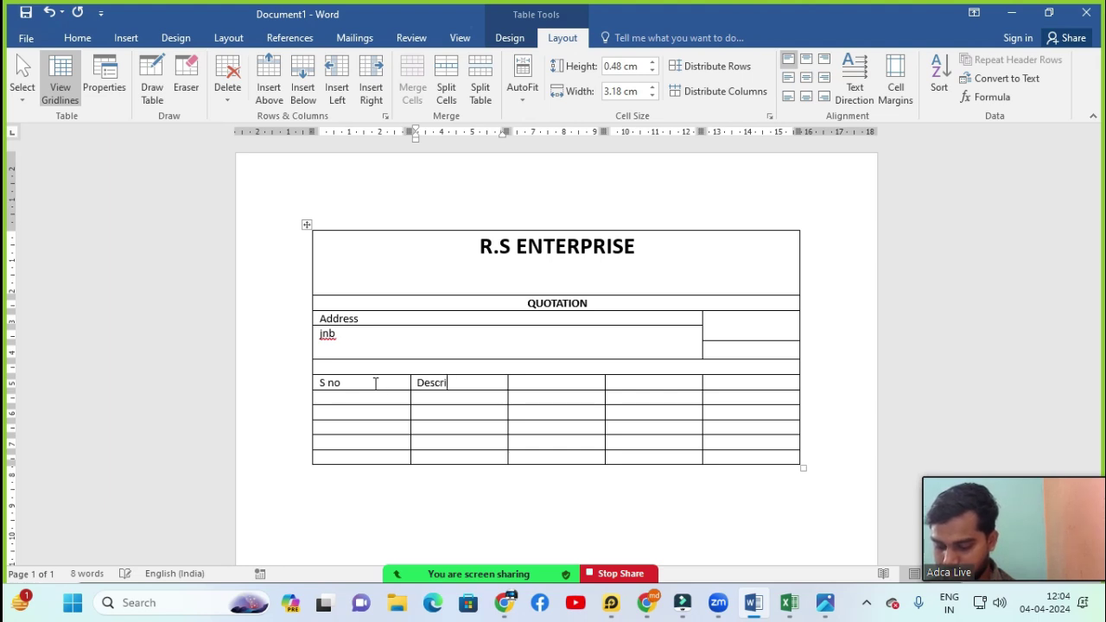
pyautogui.write('Descriptio')
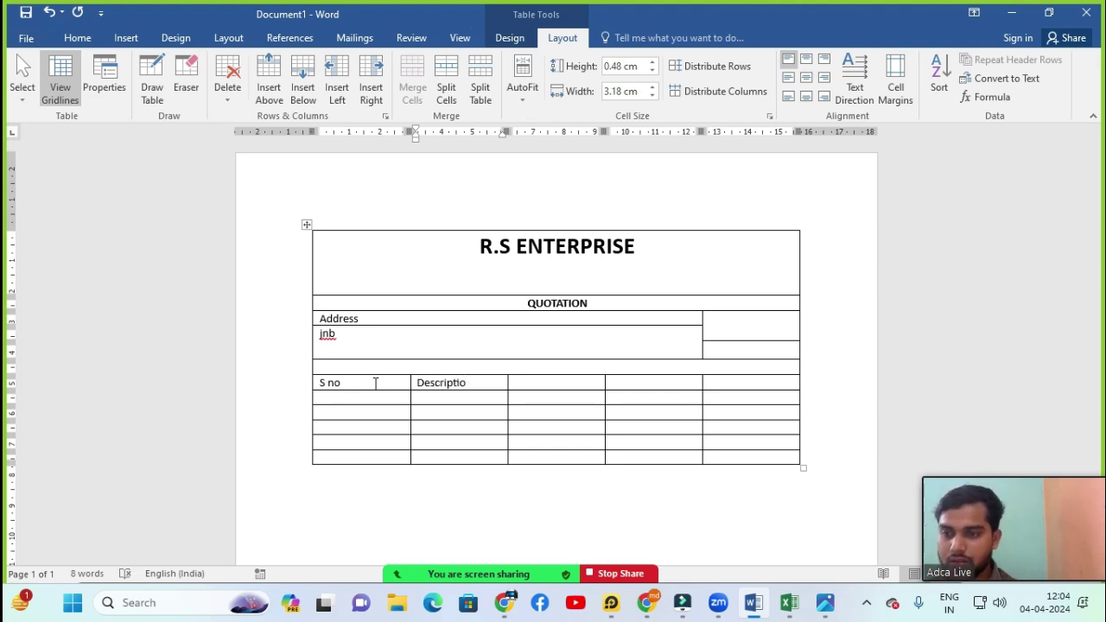
pyautogui.write('n')
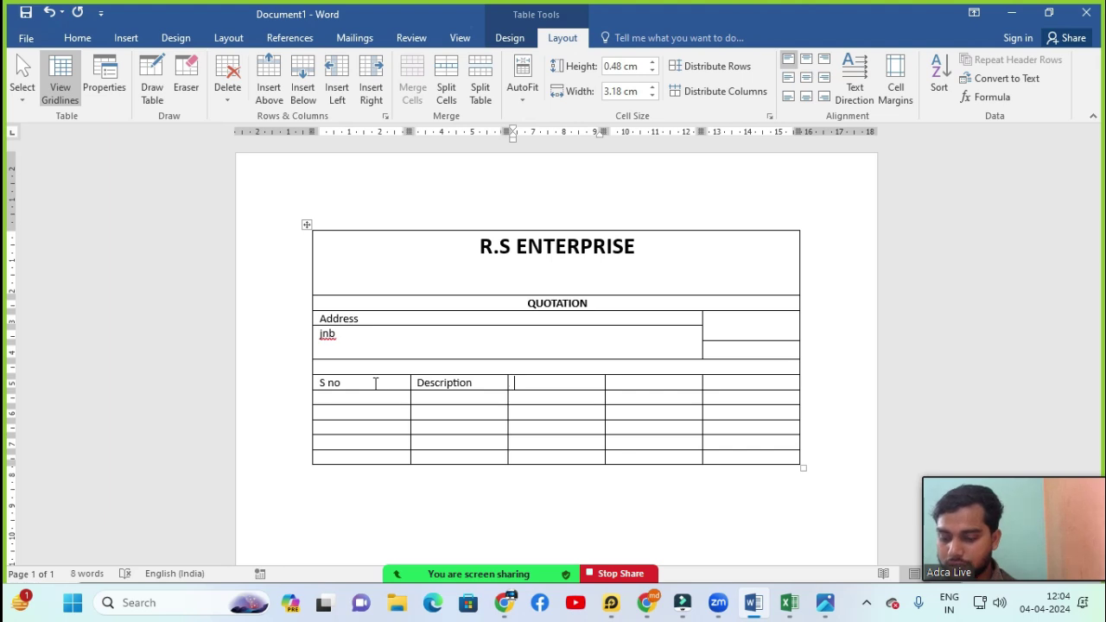
pyautogui.write('Unit')
pyautogui.press('Tab')
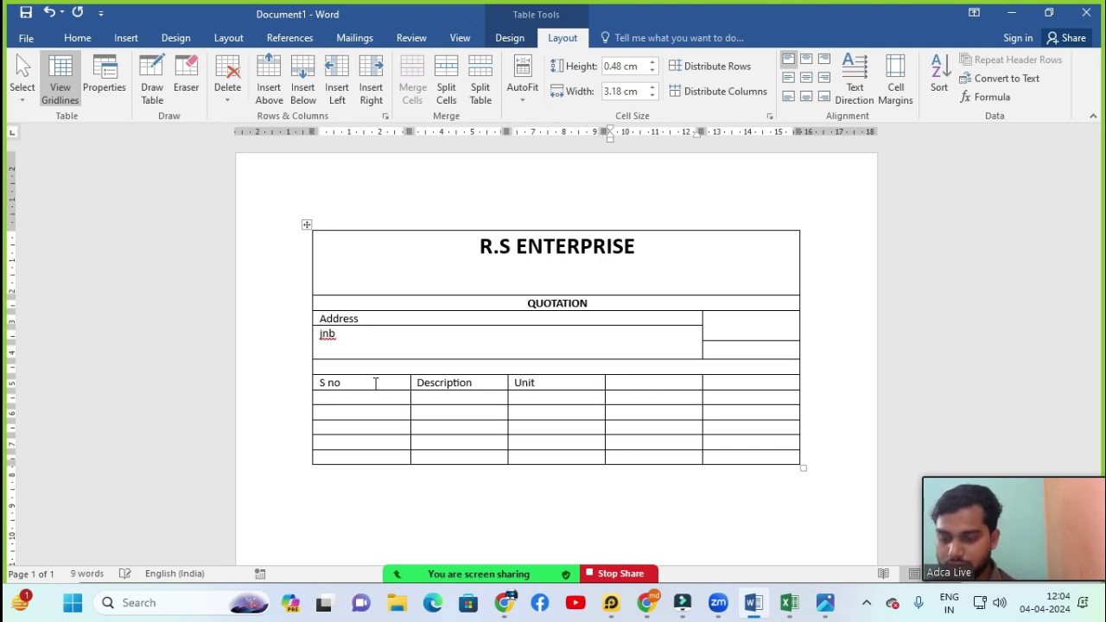
pyautogui.write('Qty')
pyautogui.press('Tab')
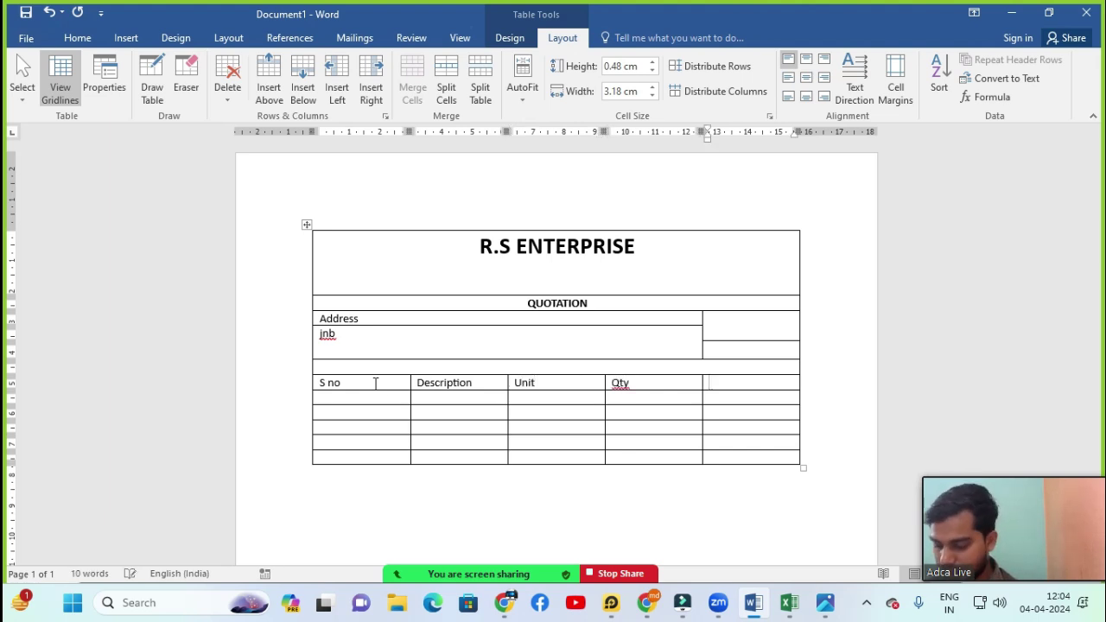
pyautogui.write('RAte')
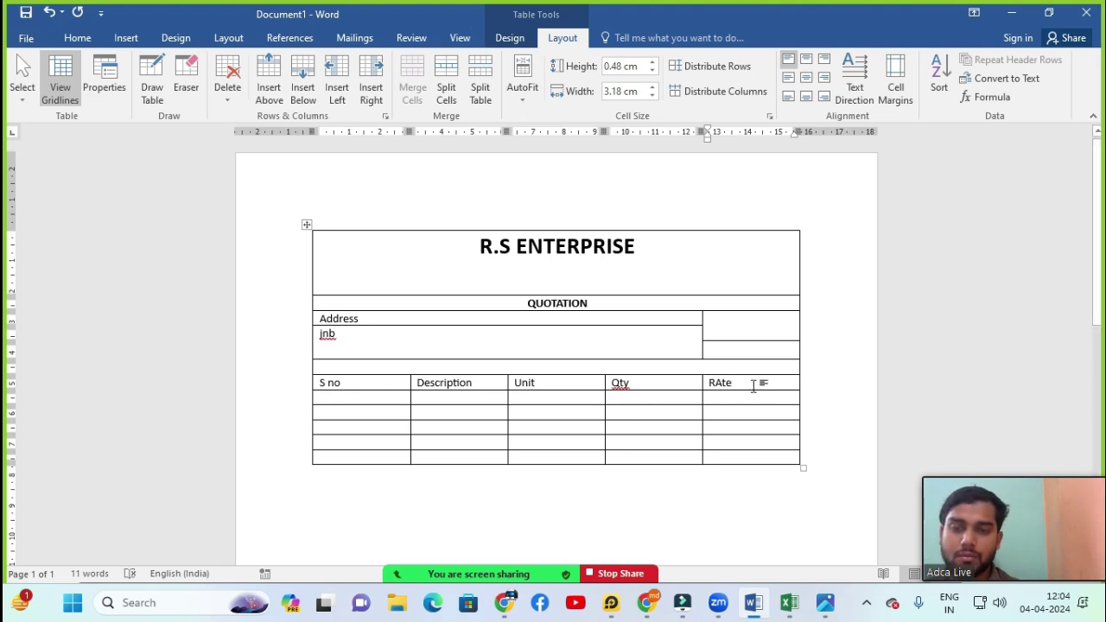
pyautogui.press('BackSpace')
pyautogui.press('BackSpace')
pyautogui.press('BackSpace')
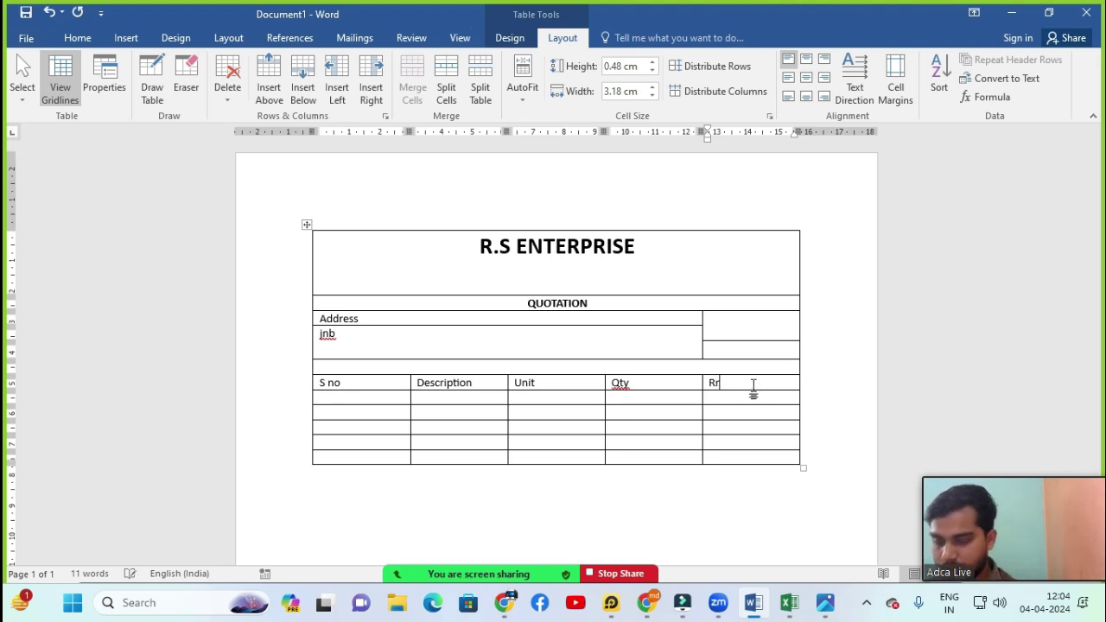
pyautogui.write('ate')
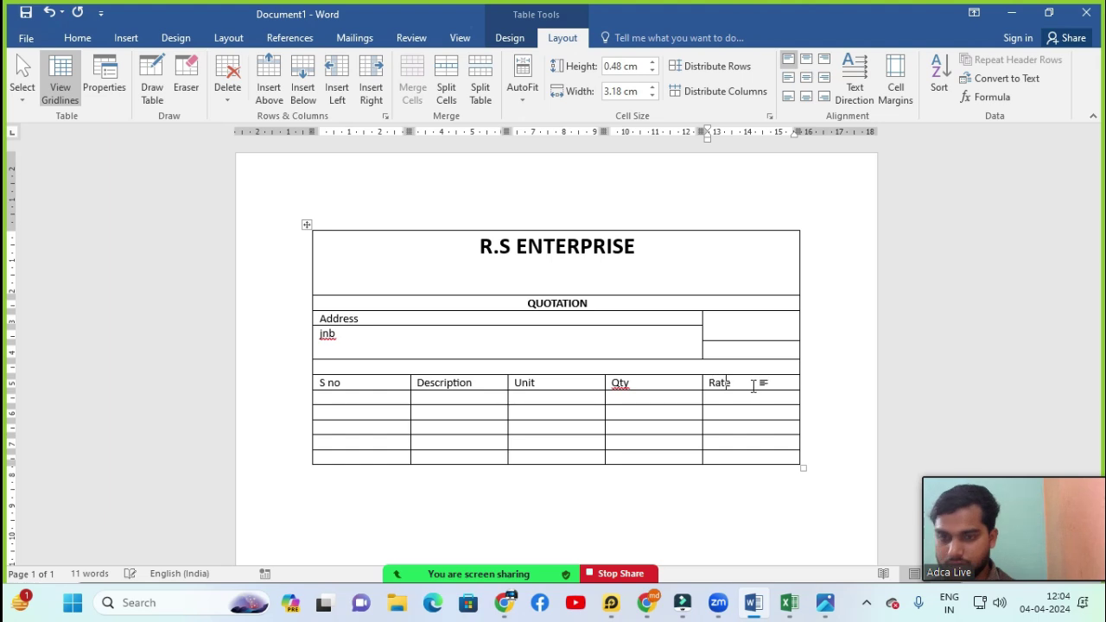
# Check the sample quotation image, return to Word and increase the height of the row below the headings to 2.9 cm.
pyautogui.click(538, 410)
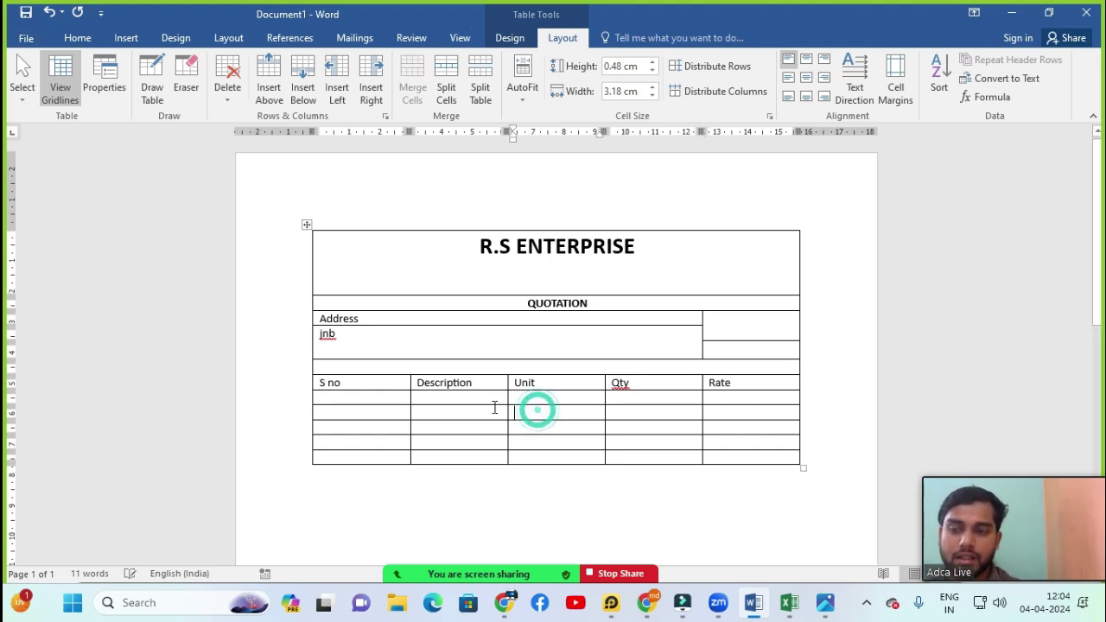
pyautogui.click(845, 524)
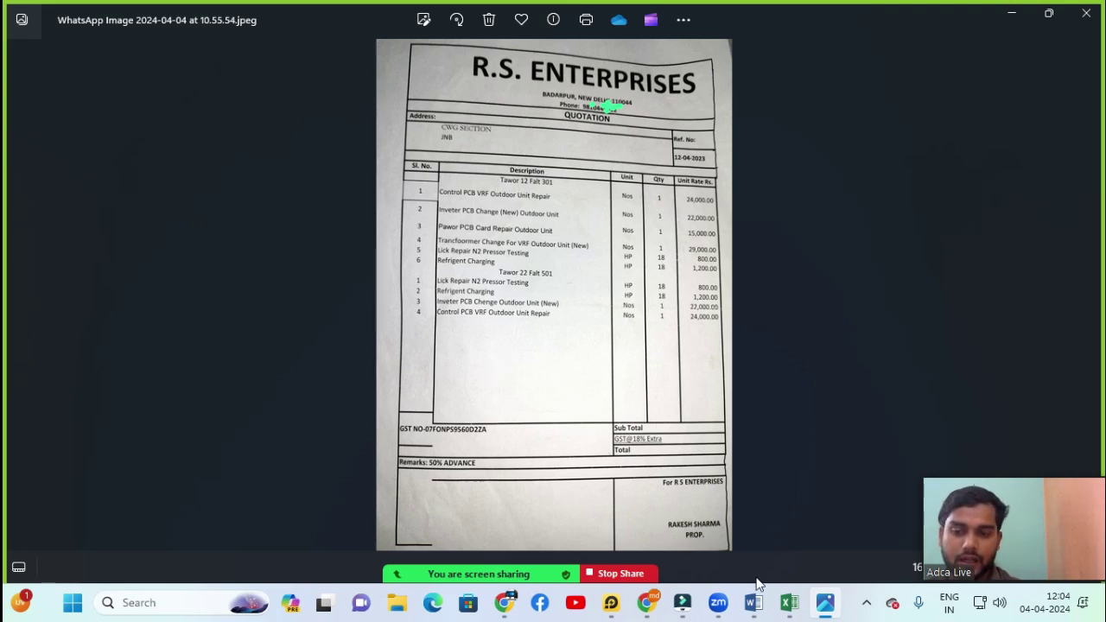
pyautogui.moveTo(759, 596)
pyautogui.click(750, 539)
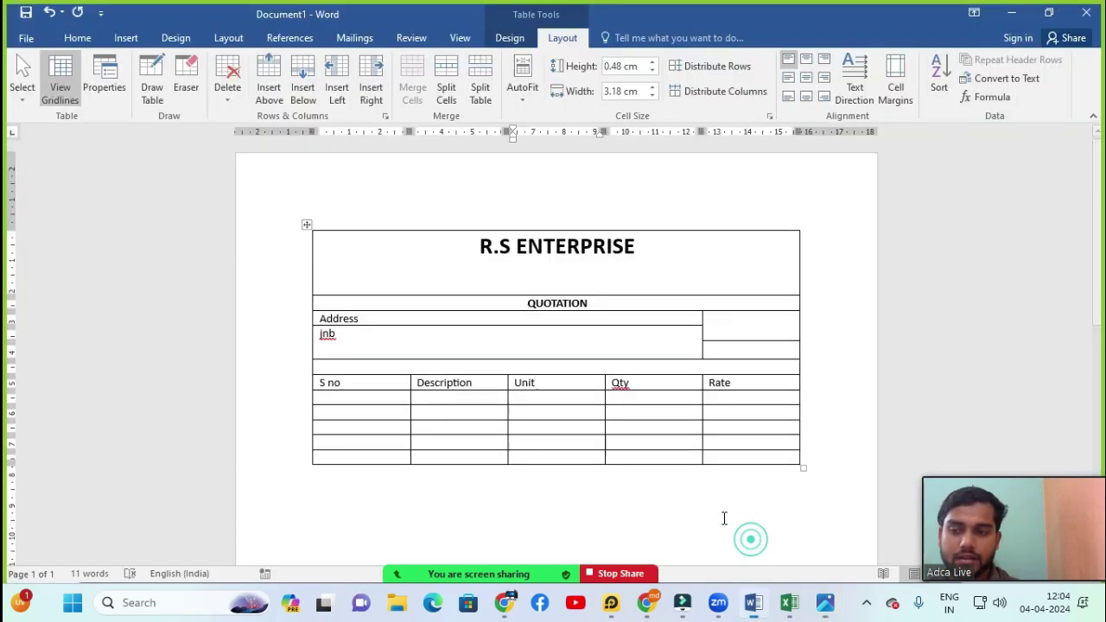
pyautogui.click(483, 398)
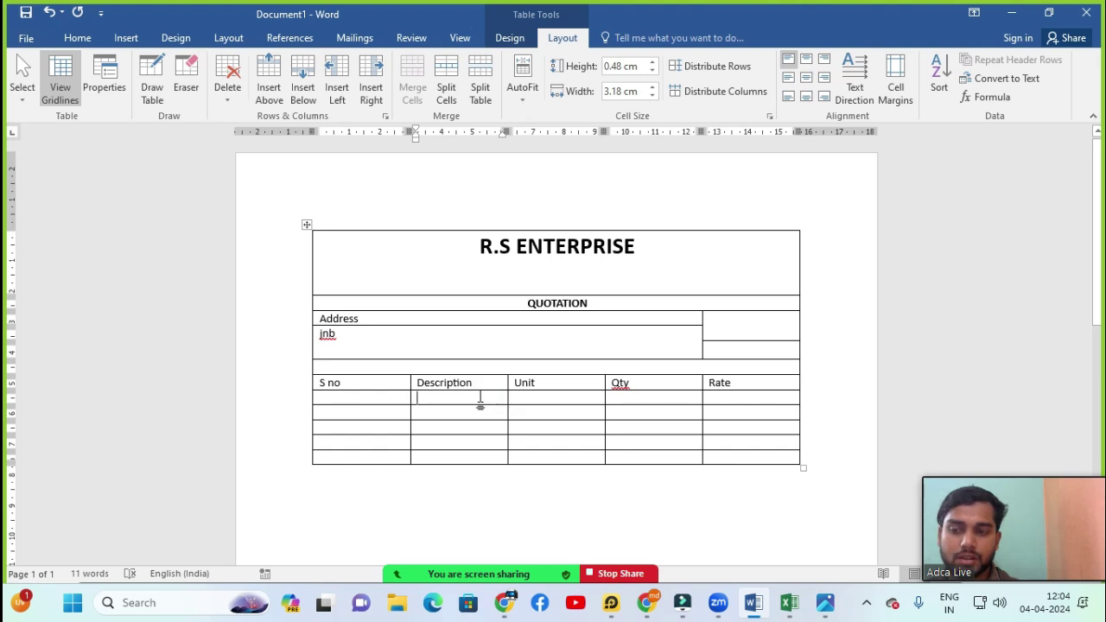
pyautogui.click(652, 63)
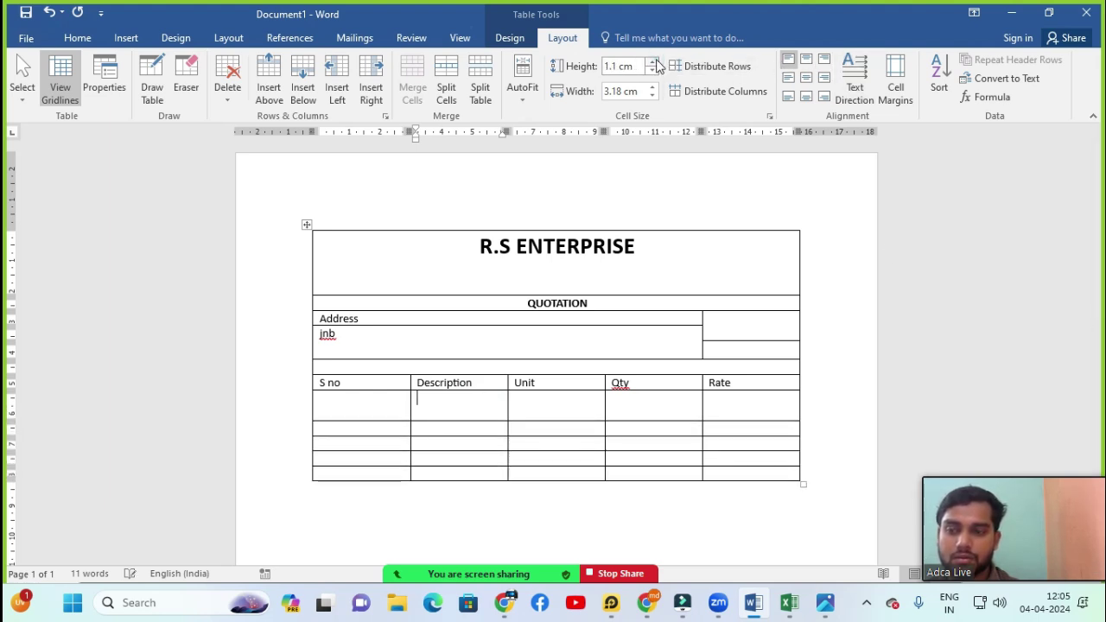
pyautogui.click(652, 62)
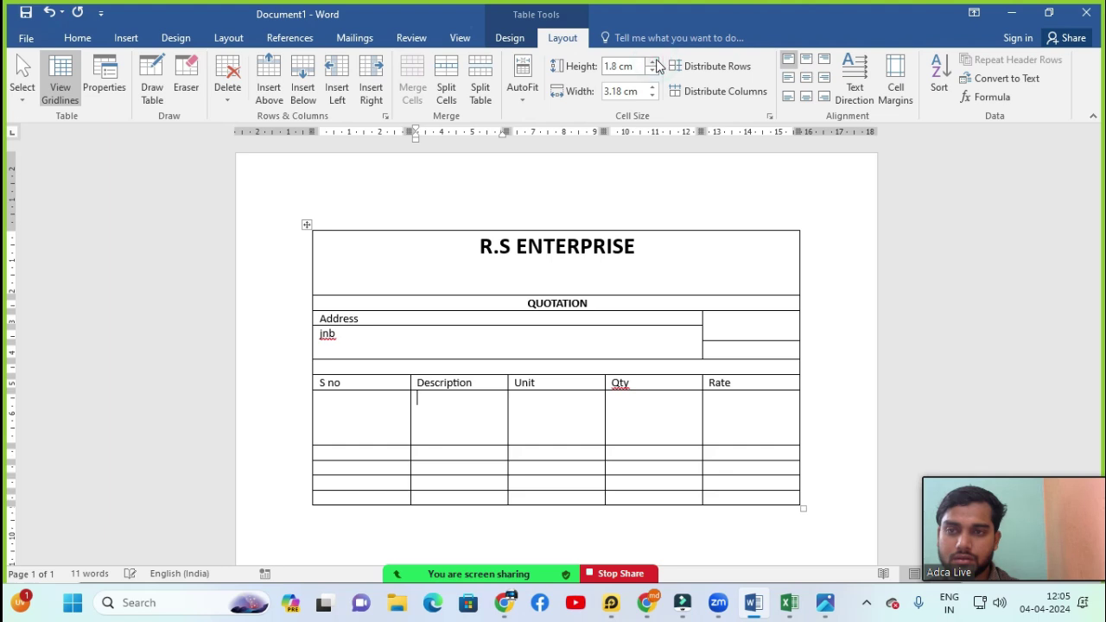
pyautogui.click(652, 62)
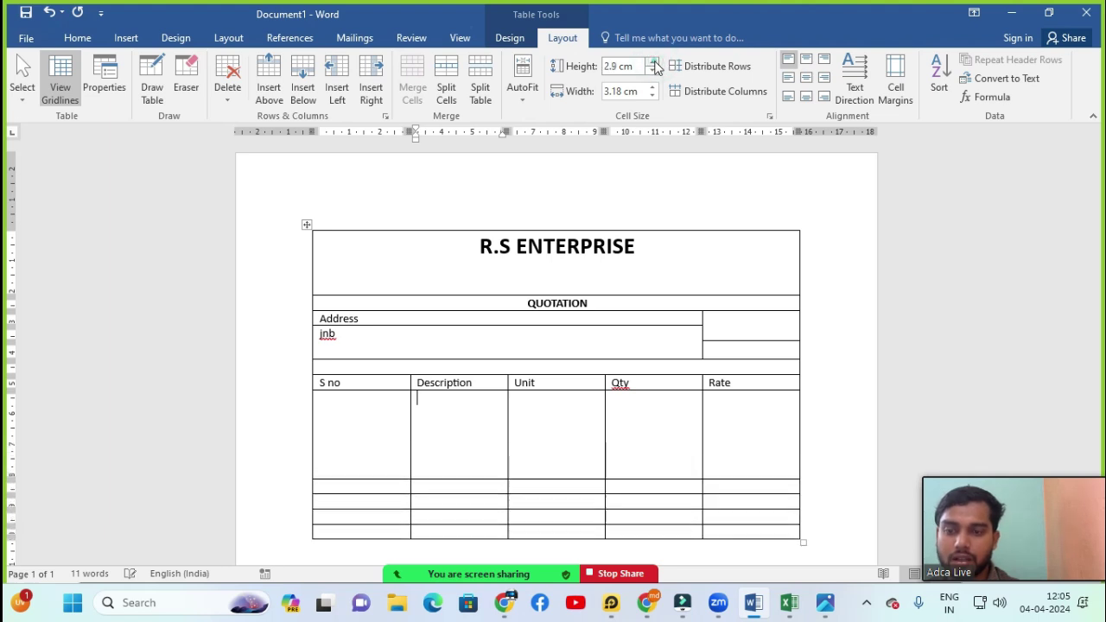
# Increase the height of the row below the headings to 6.9 cm.
pyautogui.click(653, 62)
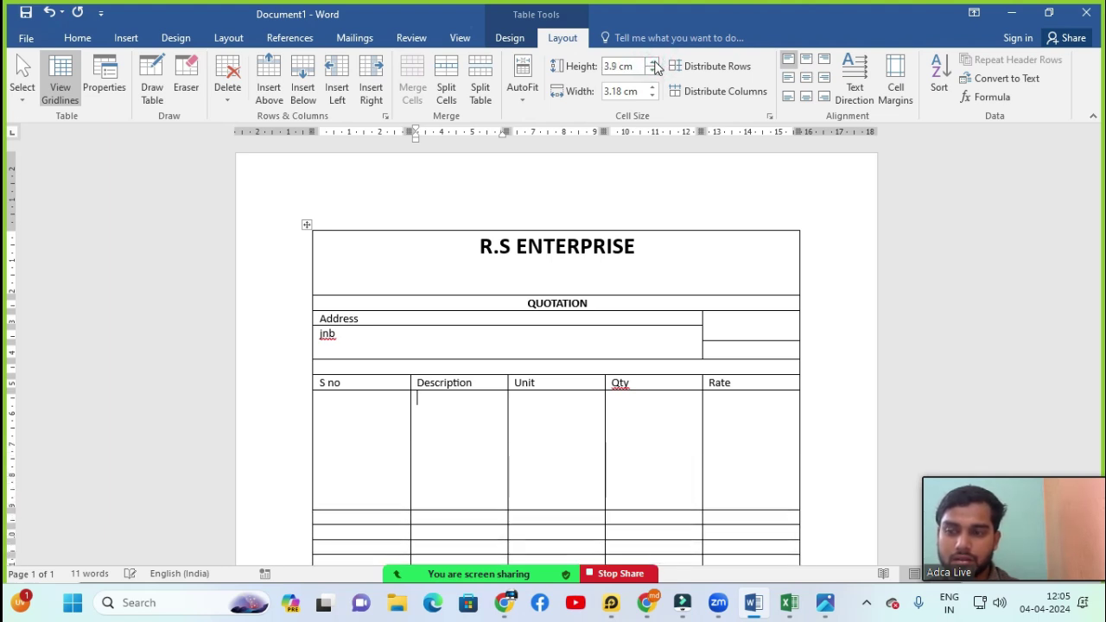
pyautogui.click(652, 62)
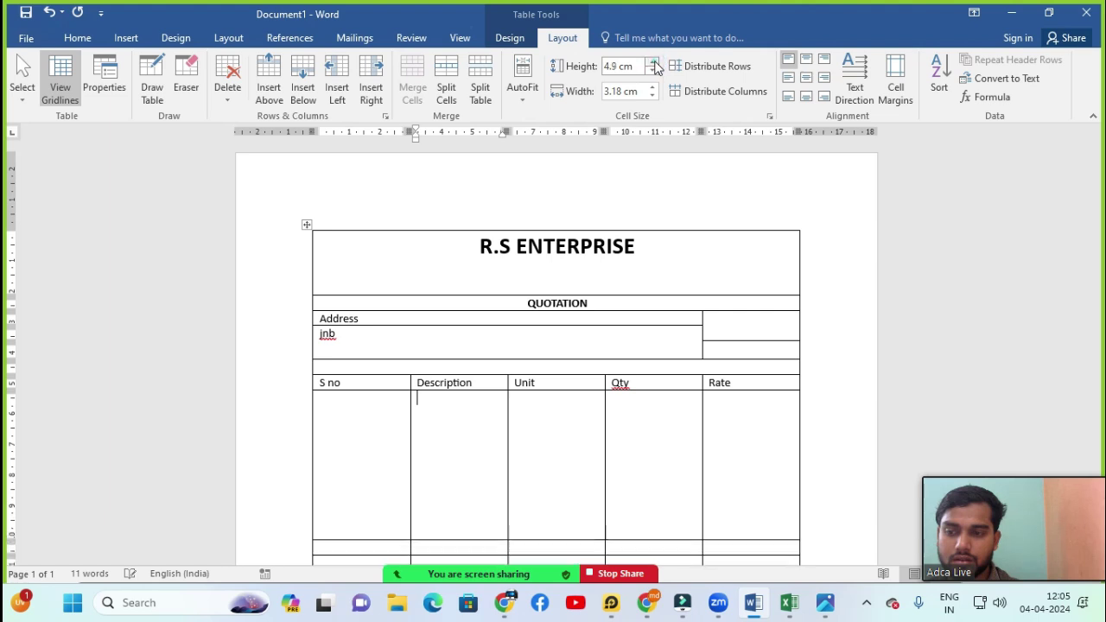
pyautogui.click(653, 62)
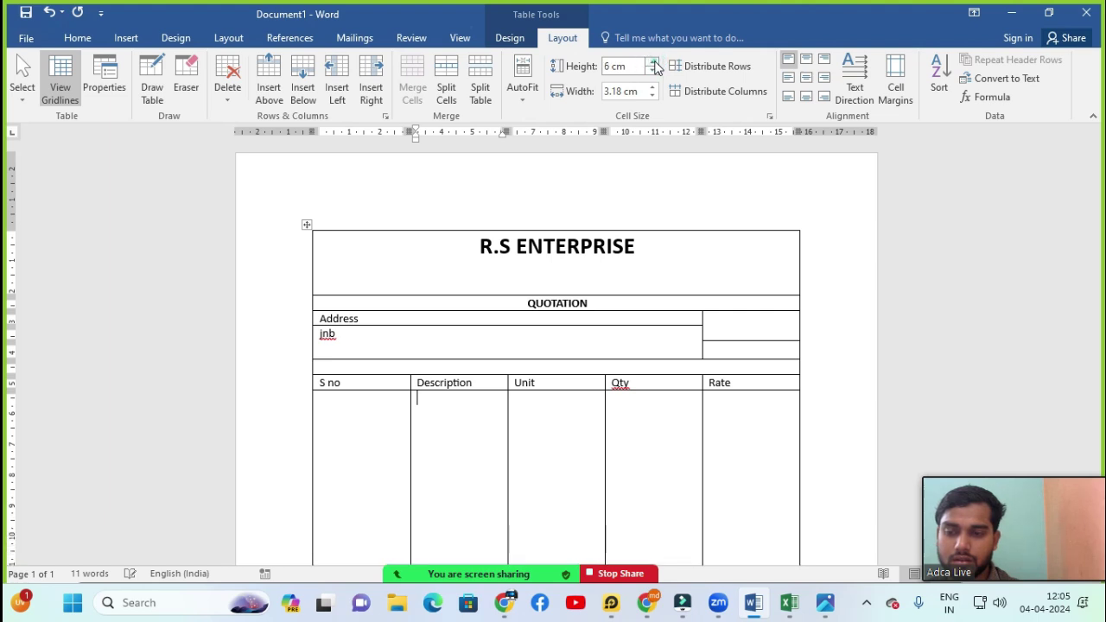
pyautogui.click(654, 62)
pyautogui.moveTo(1099, 240); pyautogui.dragTo(1100, 404)
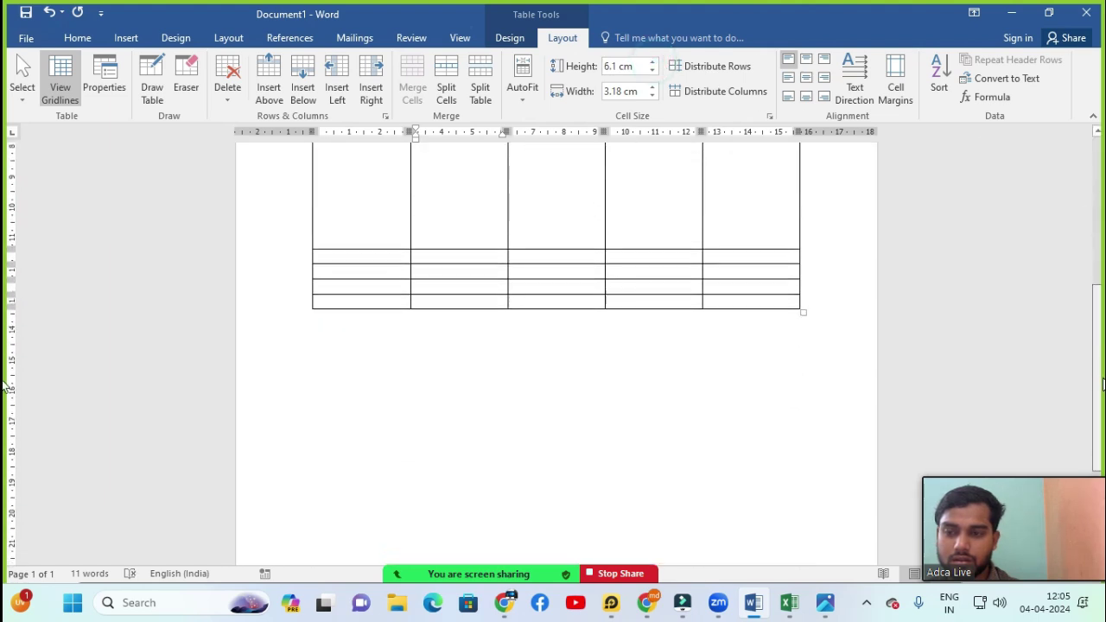
pyautogui.click(653, 63)
pyautogui.click(652, 64)
pyautogui.click(653, 63)
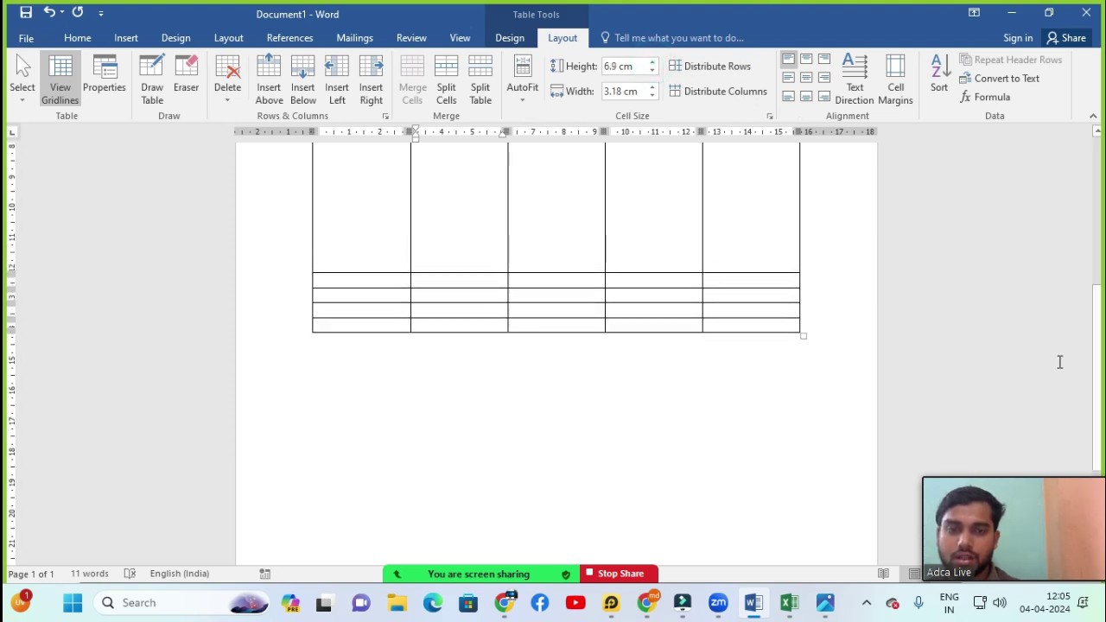
pyautogui.scroll(3, 4, 285)
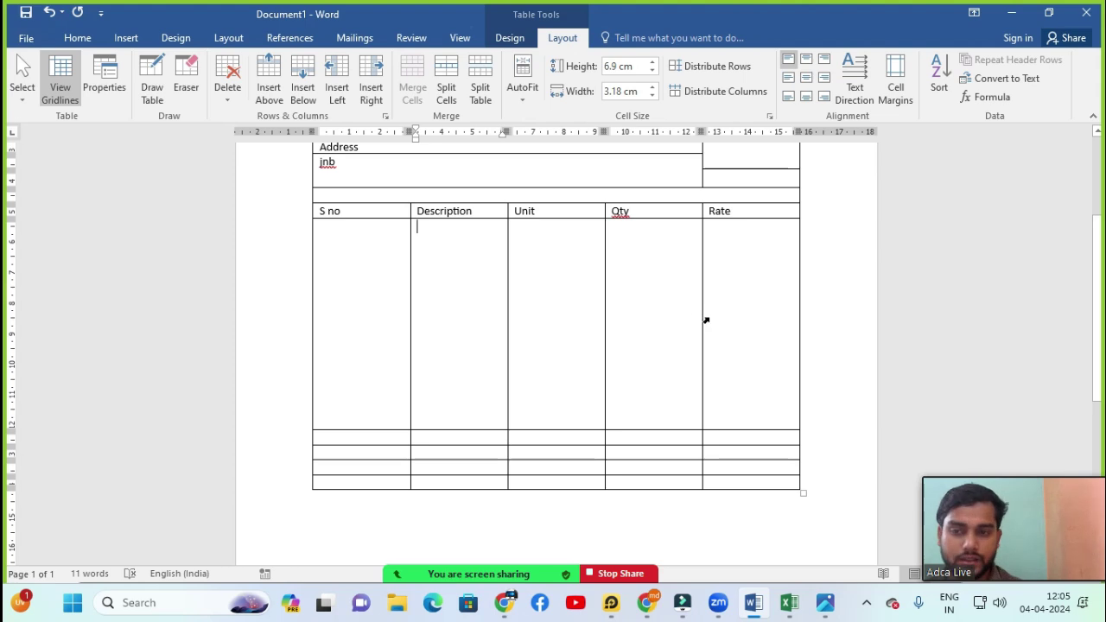
# Check the sample quotation image, return to Word and narrow the "S no", "Unit" and "Qty" columns by moving their right borders.
pyautogui.click(825, 597)
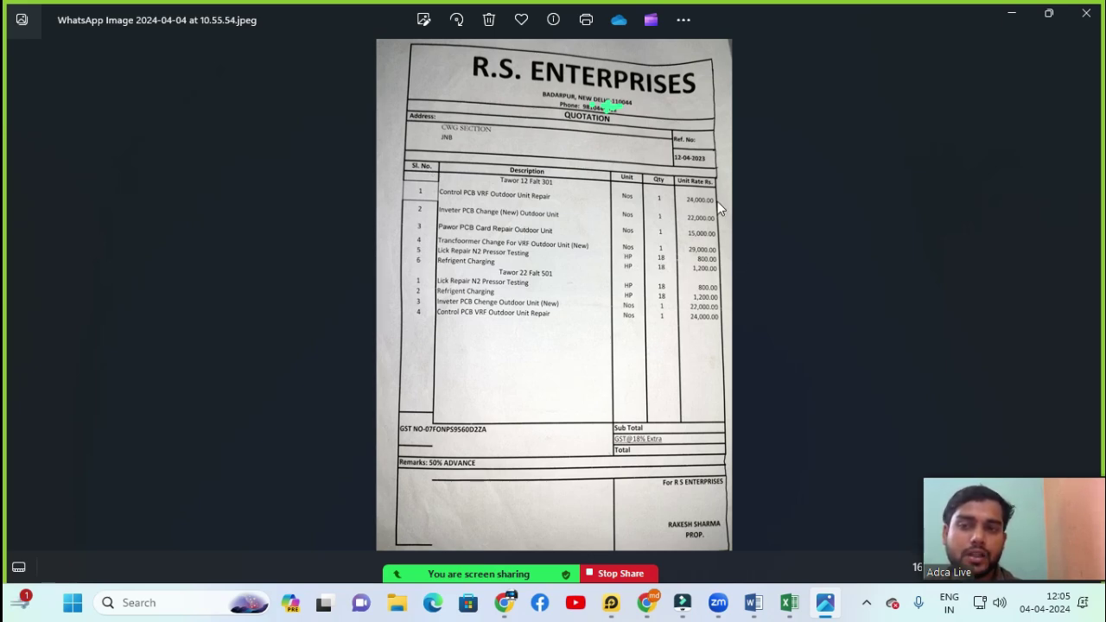
pyautogui.moveTo(756, 605)
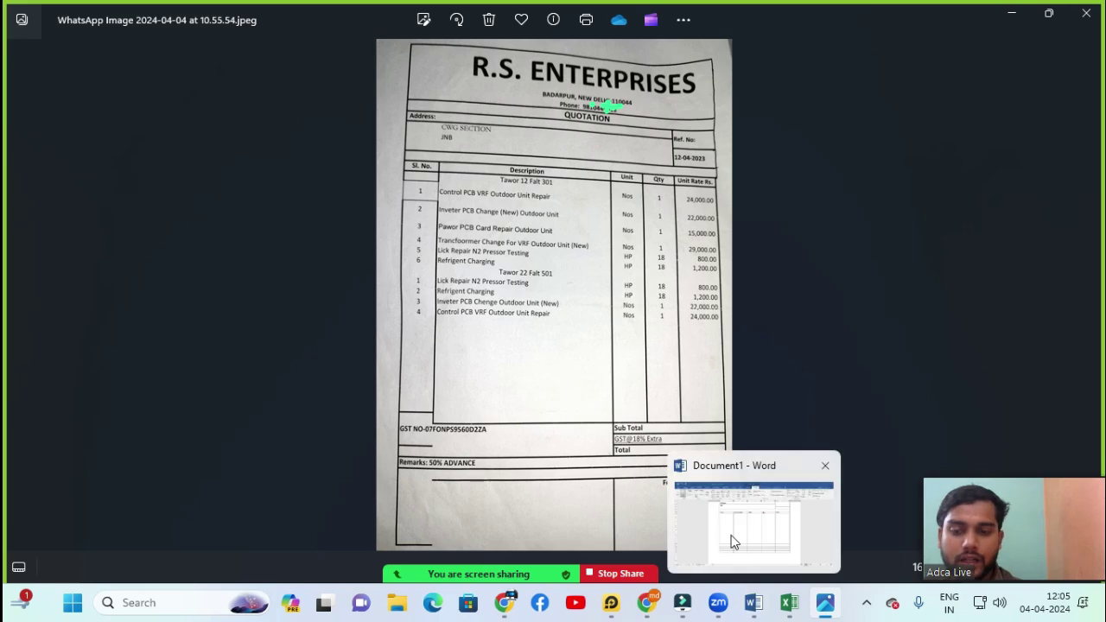
pyautogui.click(733, 542)
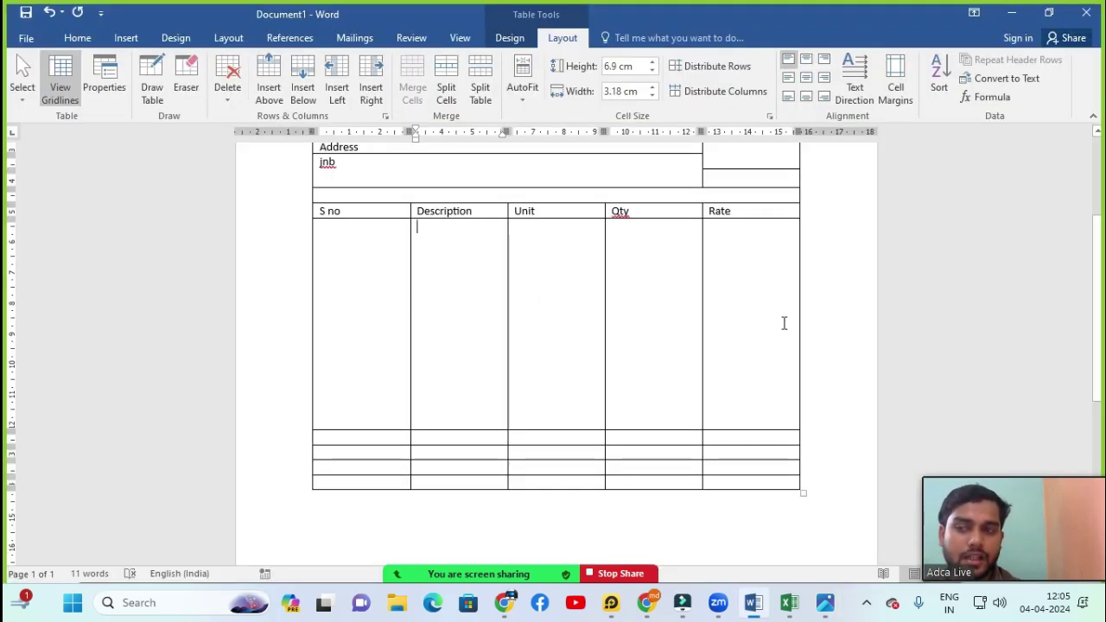
pyautogui.click(391, 265)
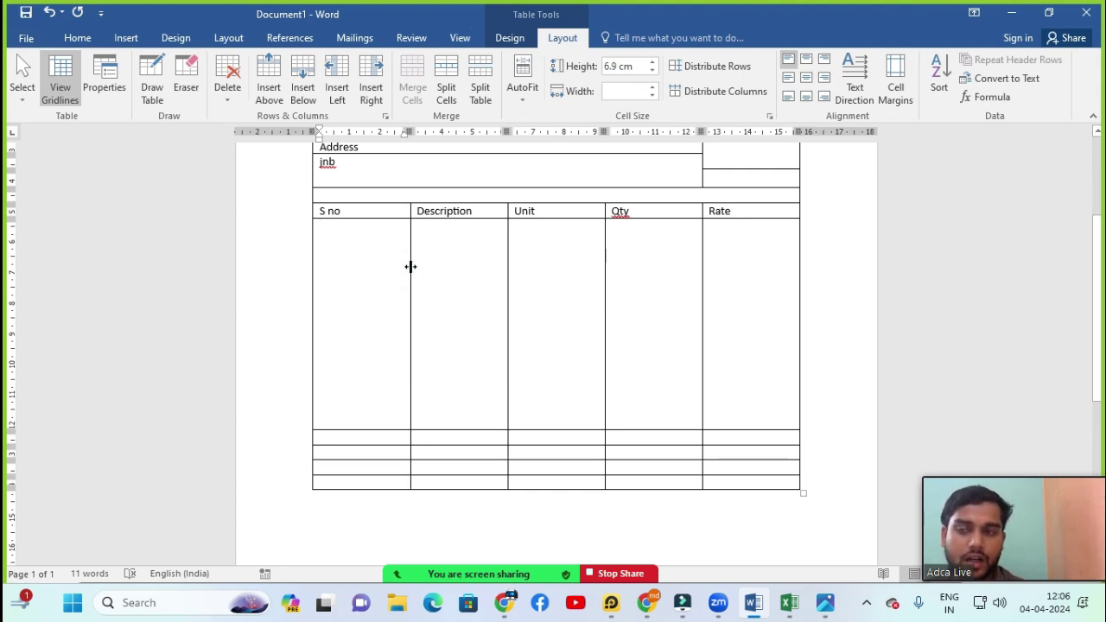
pyautogui.moveTo(410, 266); pyautogui.dragTo(358, 277)
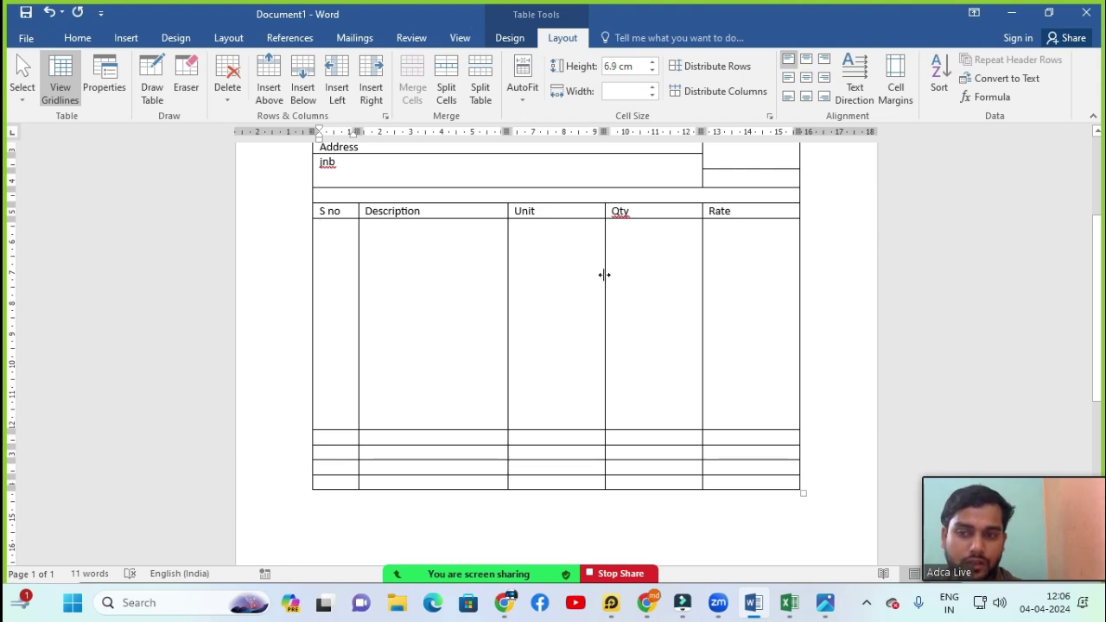
pyautogui.moveTo(604, 274); pyautogui.dragTo(558, 277)
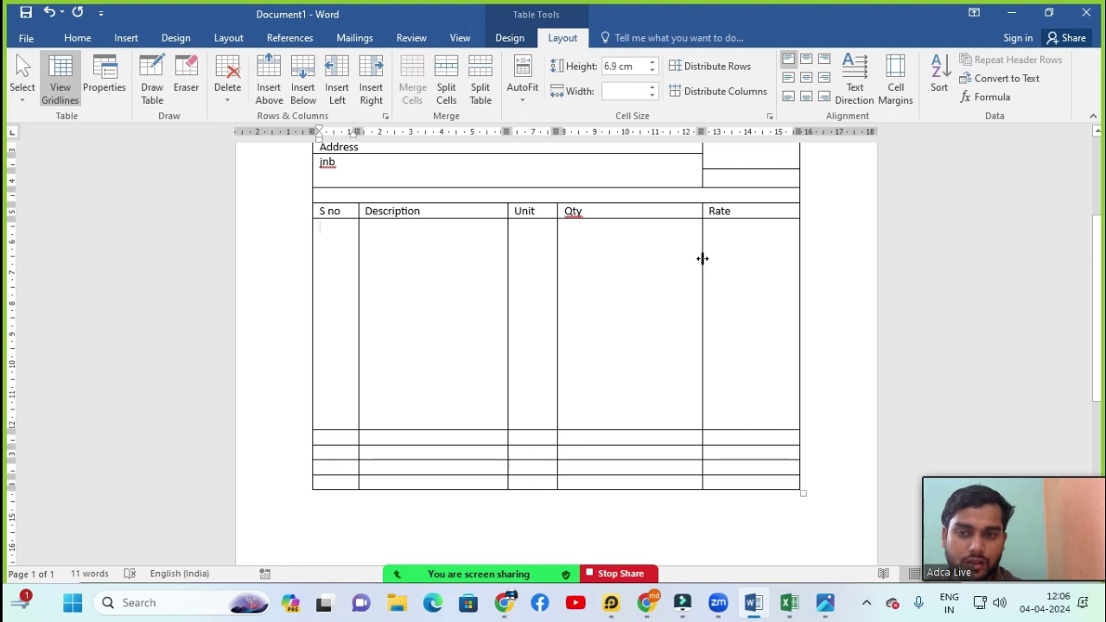
pyautogui.moveTo(703, 259); pyautogui.dragTo(635, 263)
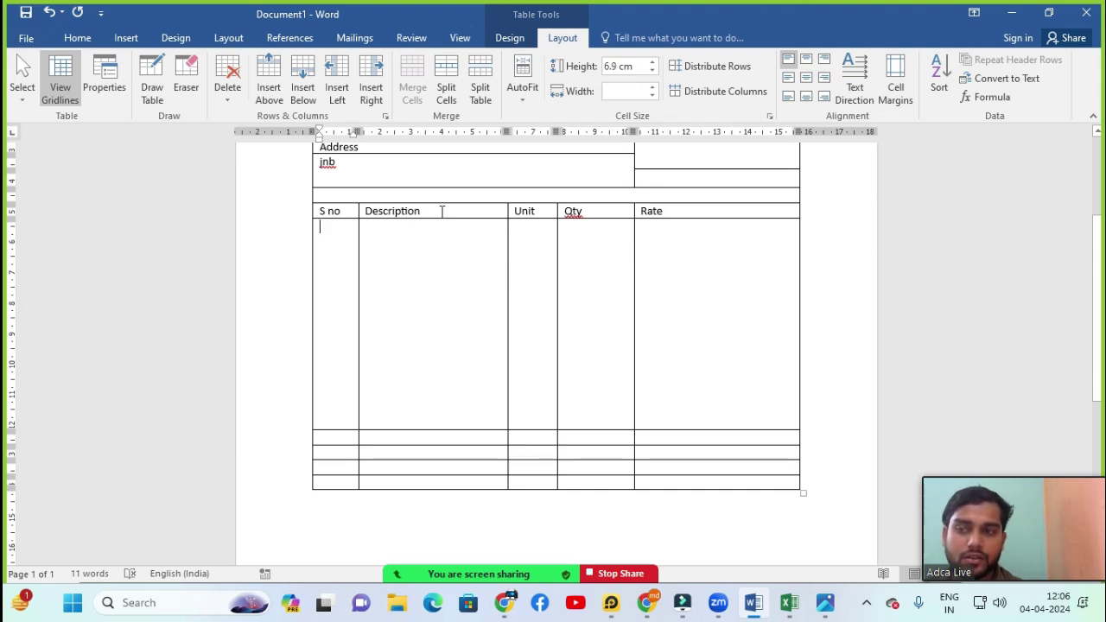
# Widen the "Description" column and narrow the "Rate" column, lining up the tall Rate cell's left border with its heading.
pyautogui.moveTo(509, 259); pyautogui.dragTo(739, 306)
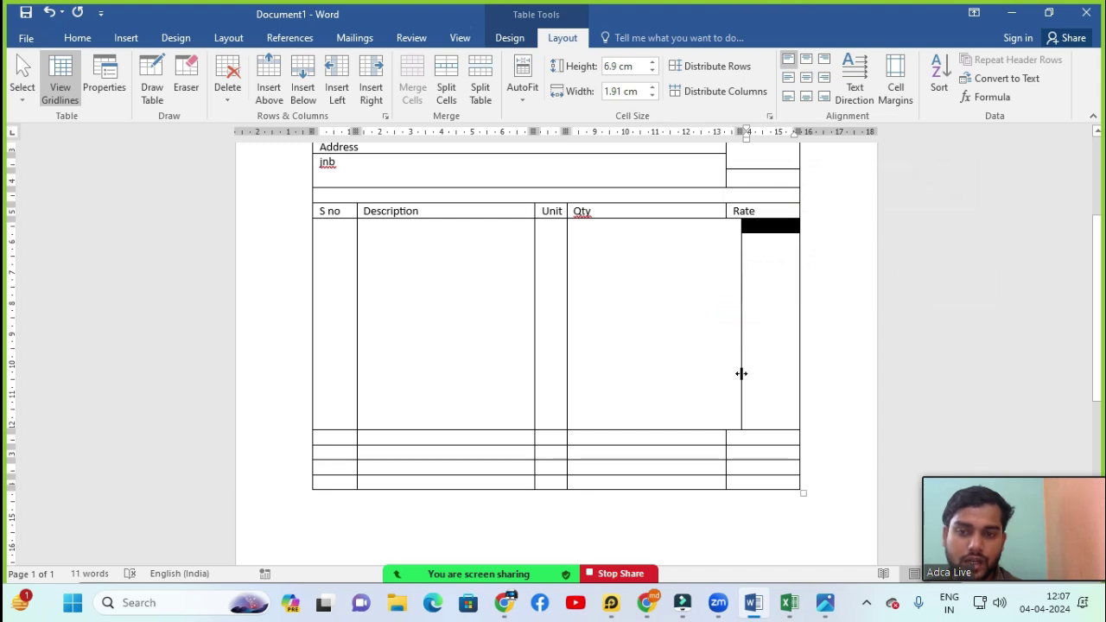
pyautogui.click(738, 292)
pyautogui.moveTo(739, 292); pyautogui.dragTo(728, 292)
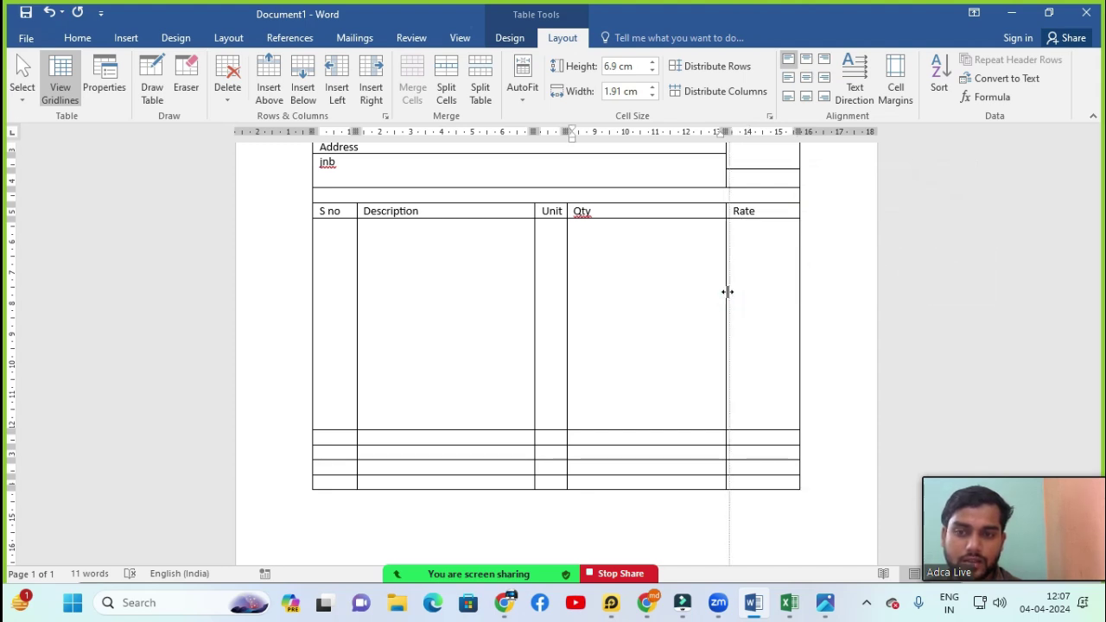
# Narrow the "Qty" column to about 1.75 cm and widen "Description" until "Unit" is about as narrow as "Qty".
pyautogui.click(667, 343)
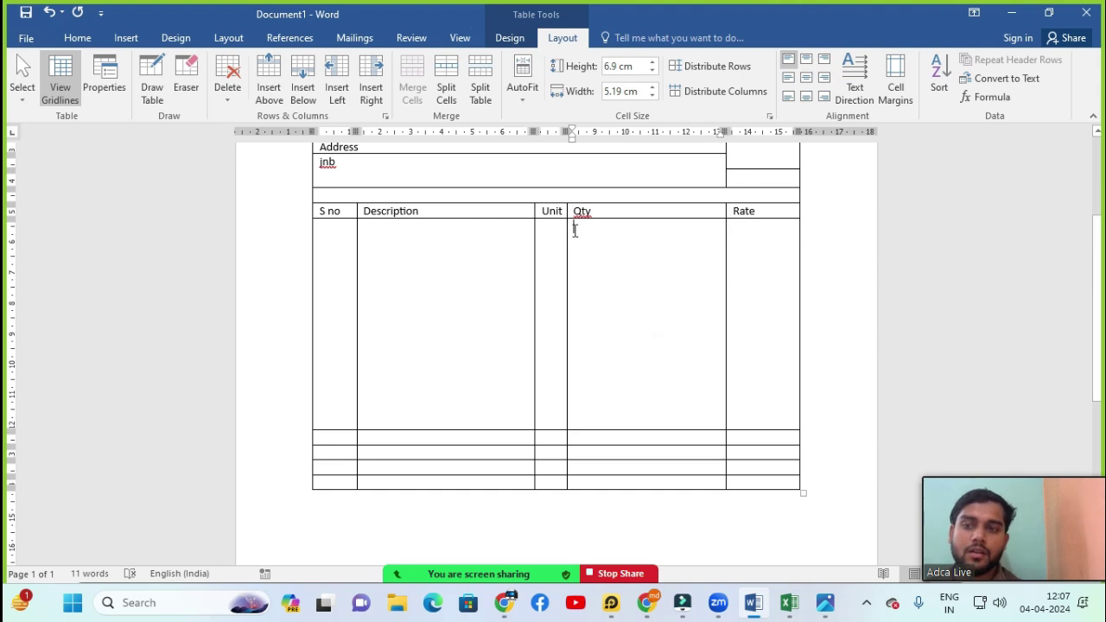
pyautogui.moveTo(566, 270); pyautogui.dragTo(672, 274)
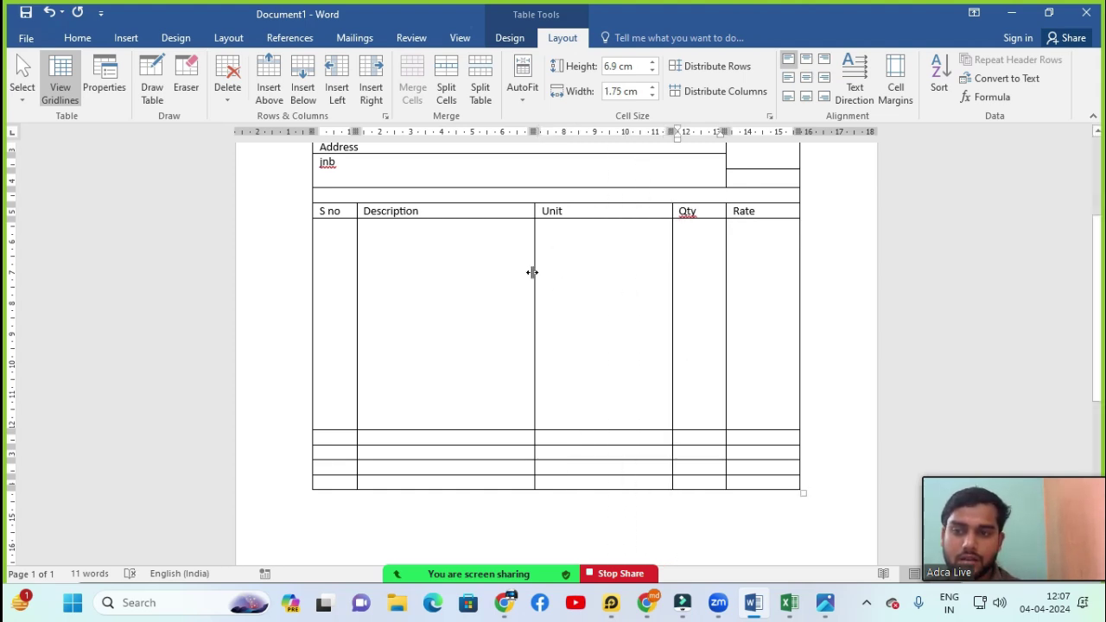
pyautogui.moveTo(531, 272); pyautogui.dragTo(619, 279)
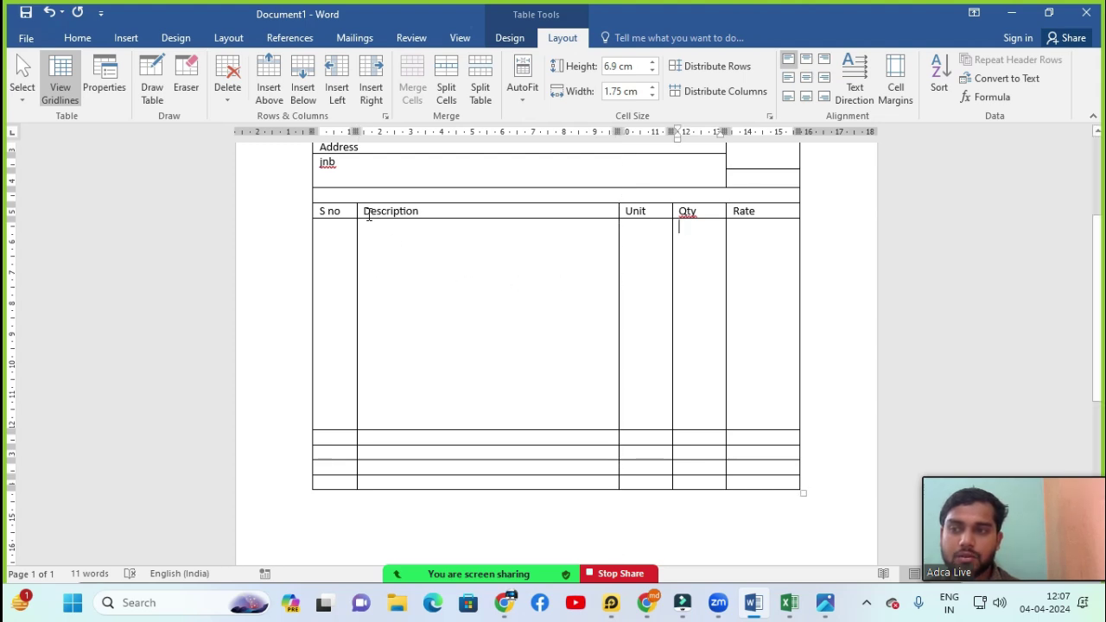
# Recheck the sample quotation image, return to Word and draw three dividers below "S no", making cells about 0.3, 1.4 and 4.3 cm high.
pyautogui.click(429, 240)
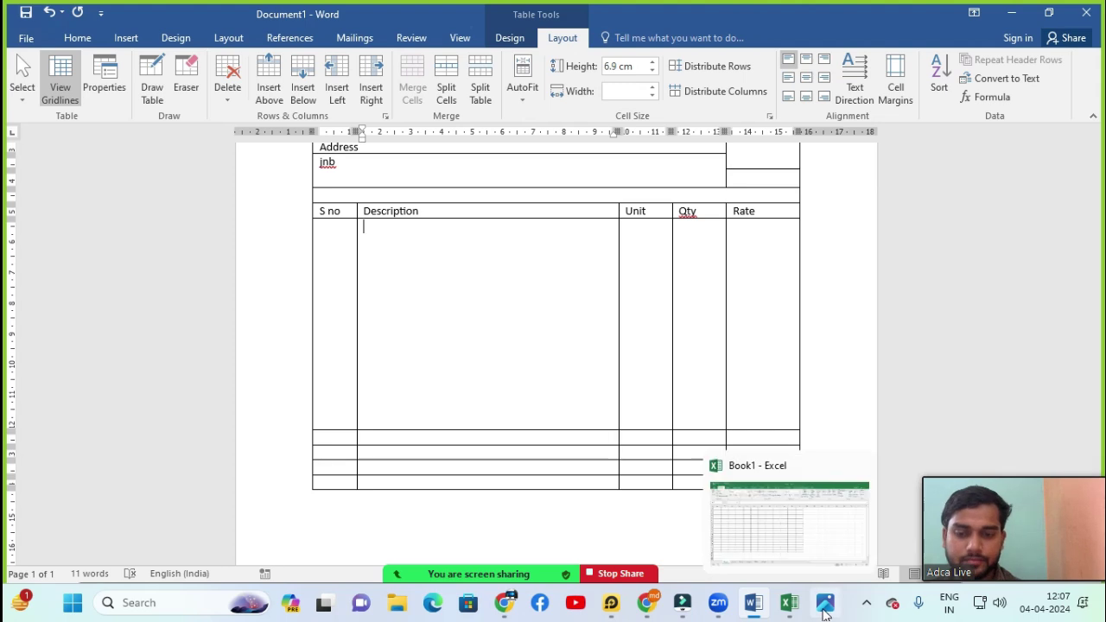
pyautogui.click(822, 529)
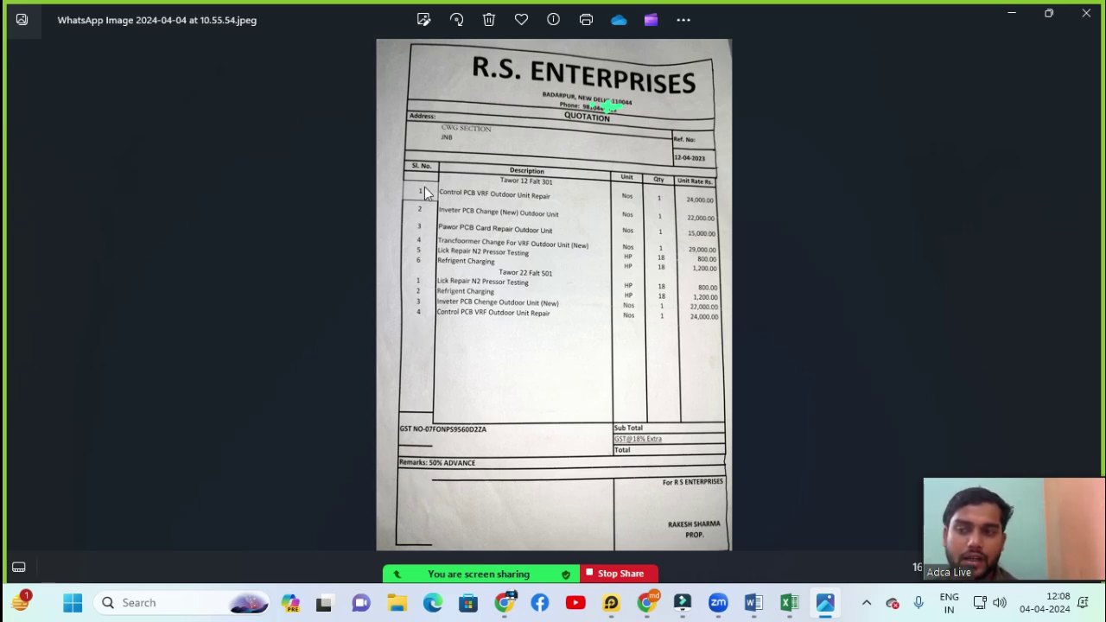
pyautogui.moveTo(753, 602)
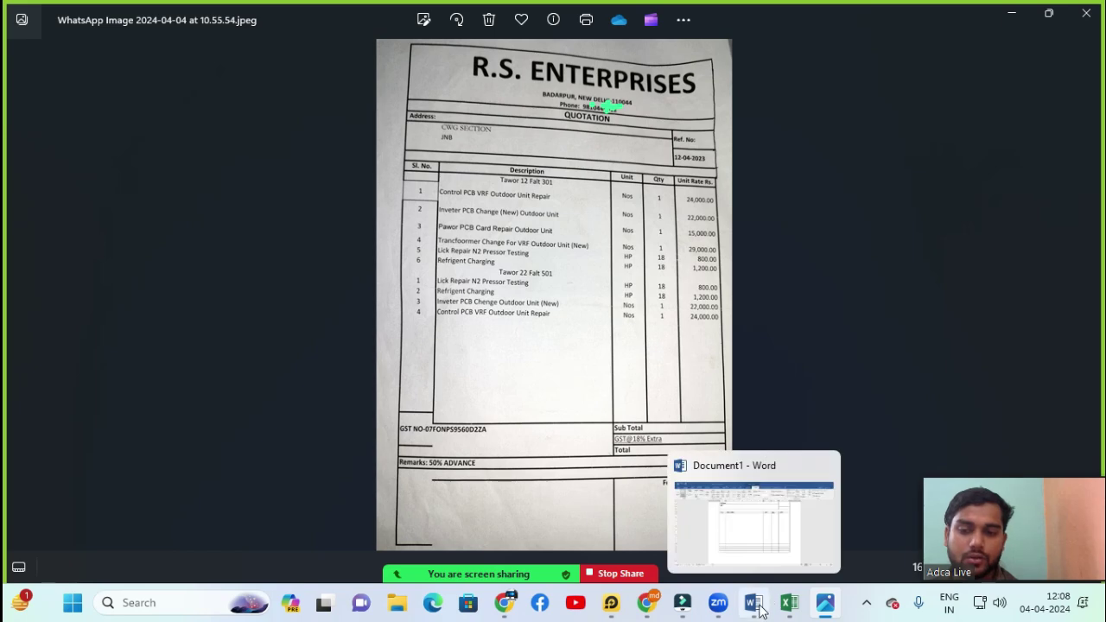
pyautogui.click(754, 560)
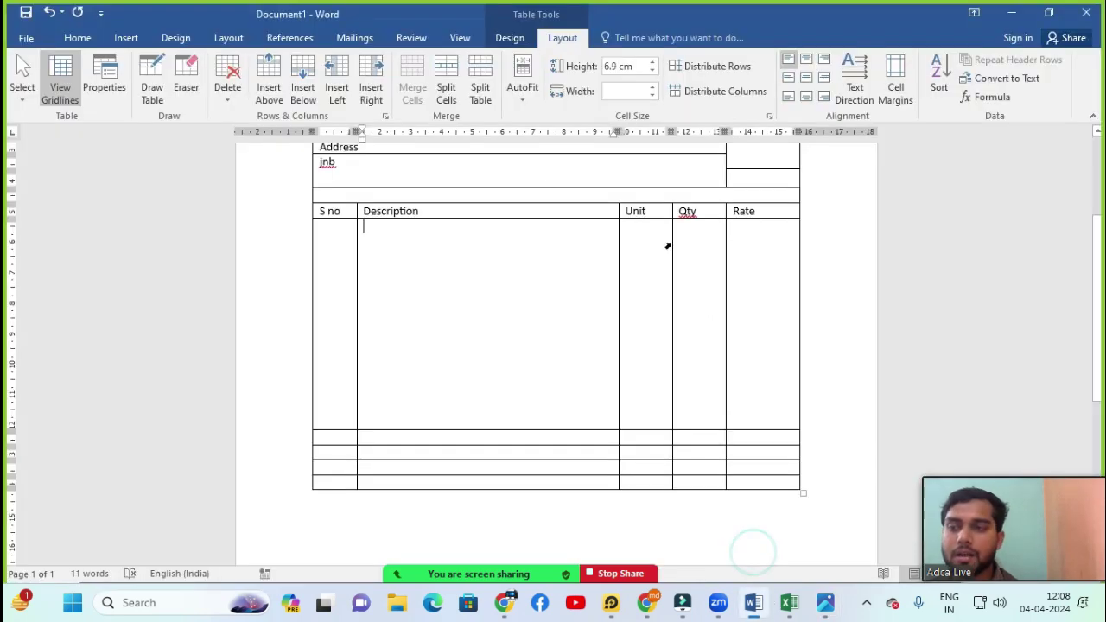
pyautogui.click(152, 82)
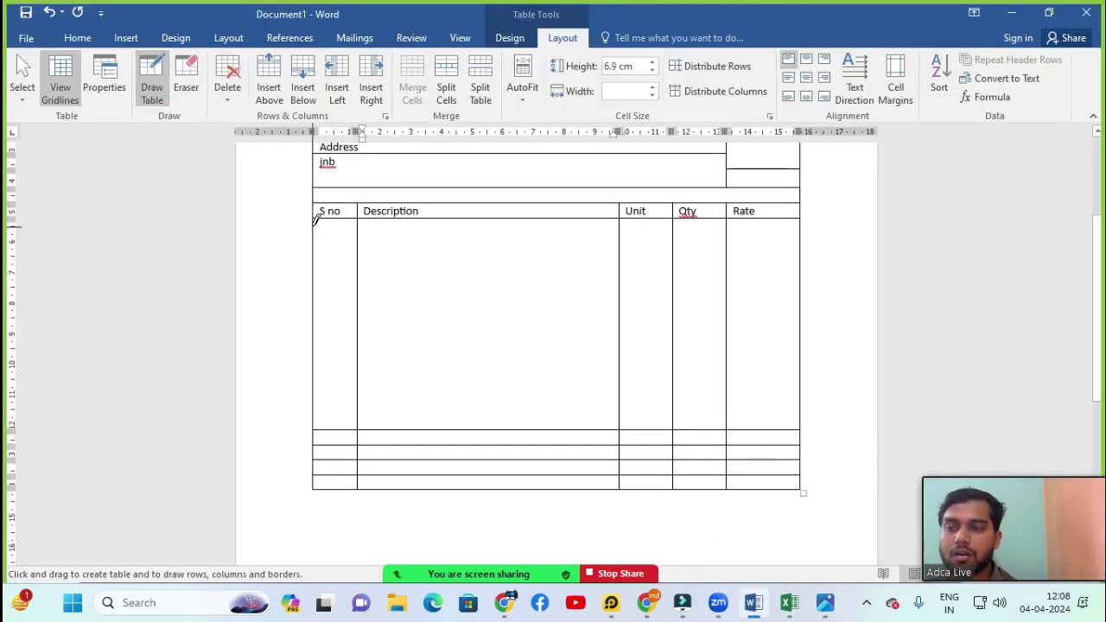
pyautogui.moveTo(315, 225); pyautogui.dragTo(355, 226)
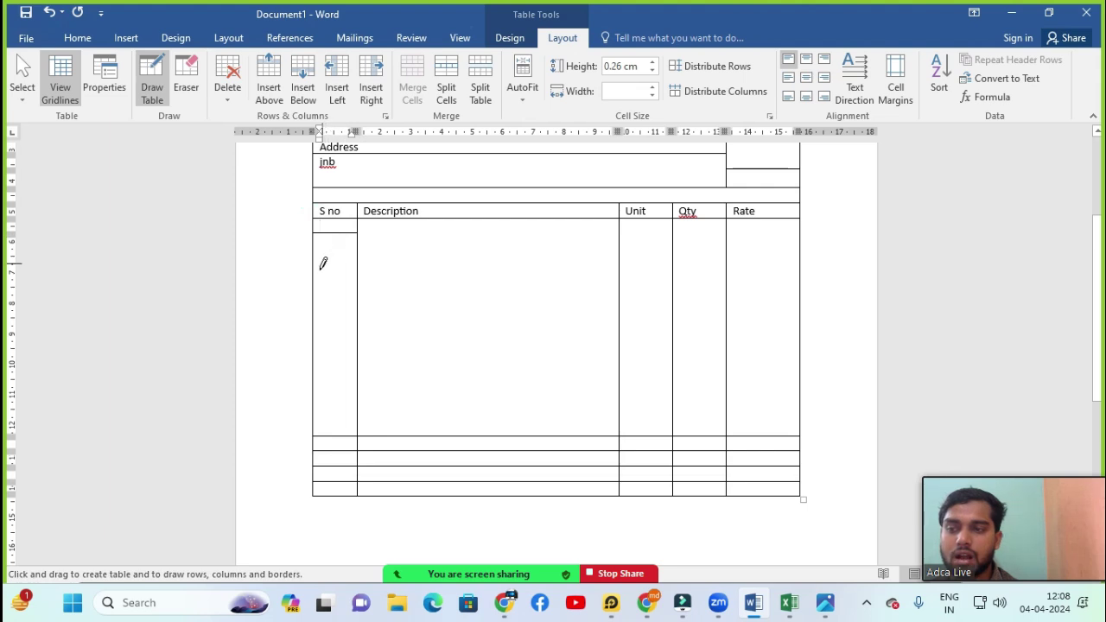
pyautogui.moveTo(315, 274); pyautogui.dragTo(362, 273)
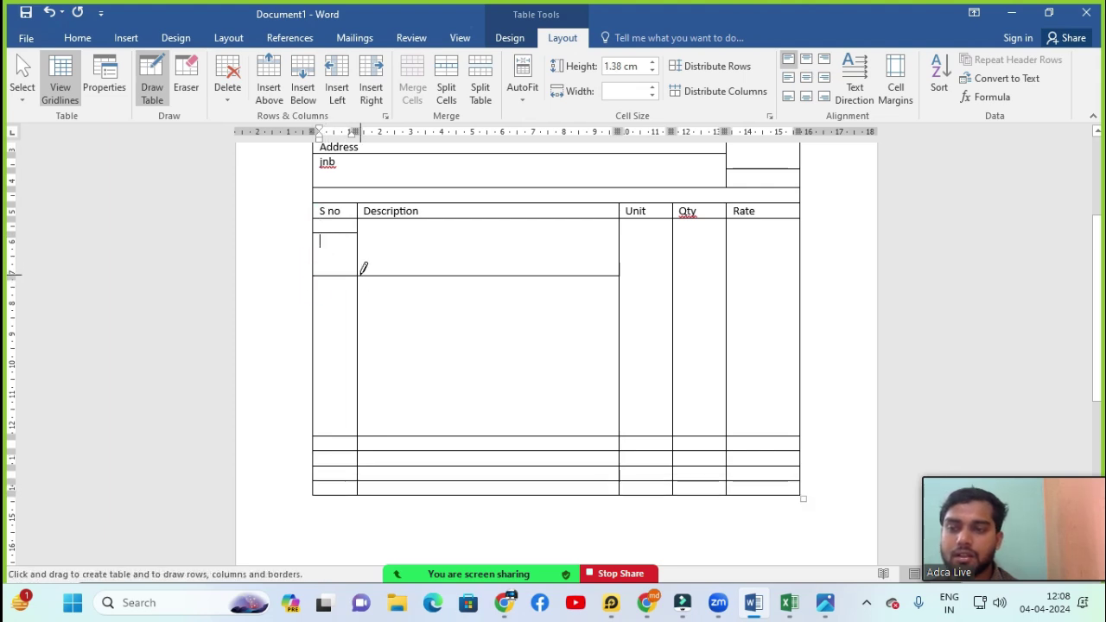
pyautogui.hotkey('ctrl', 'z')
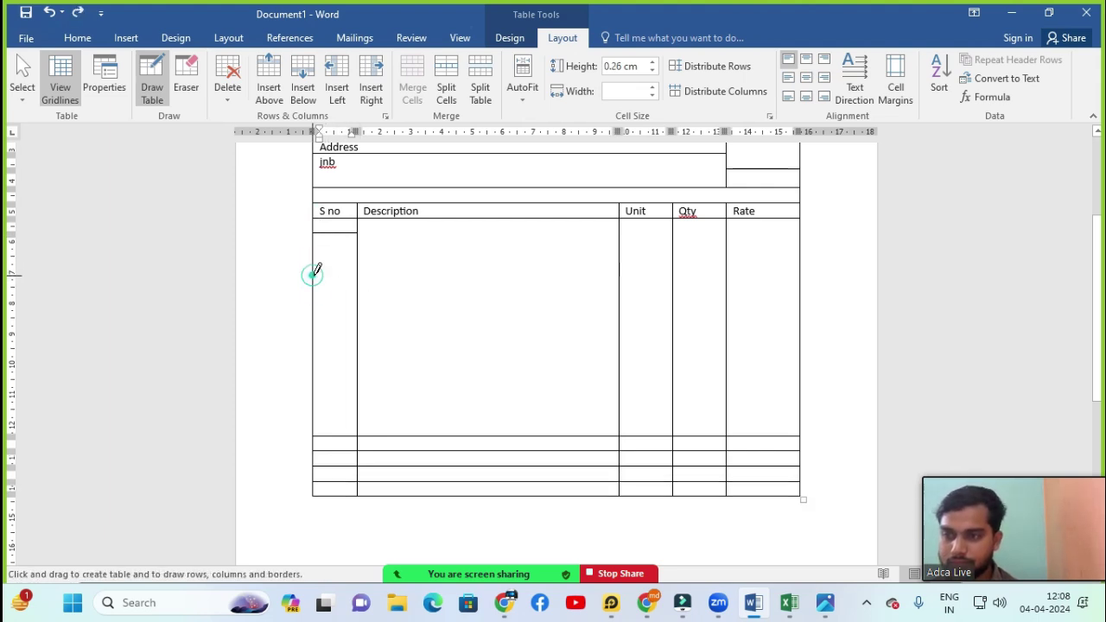
pyautogui.moveTo(352, 268); pyautogui.dragTo(356, 270)
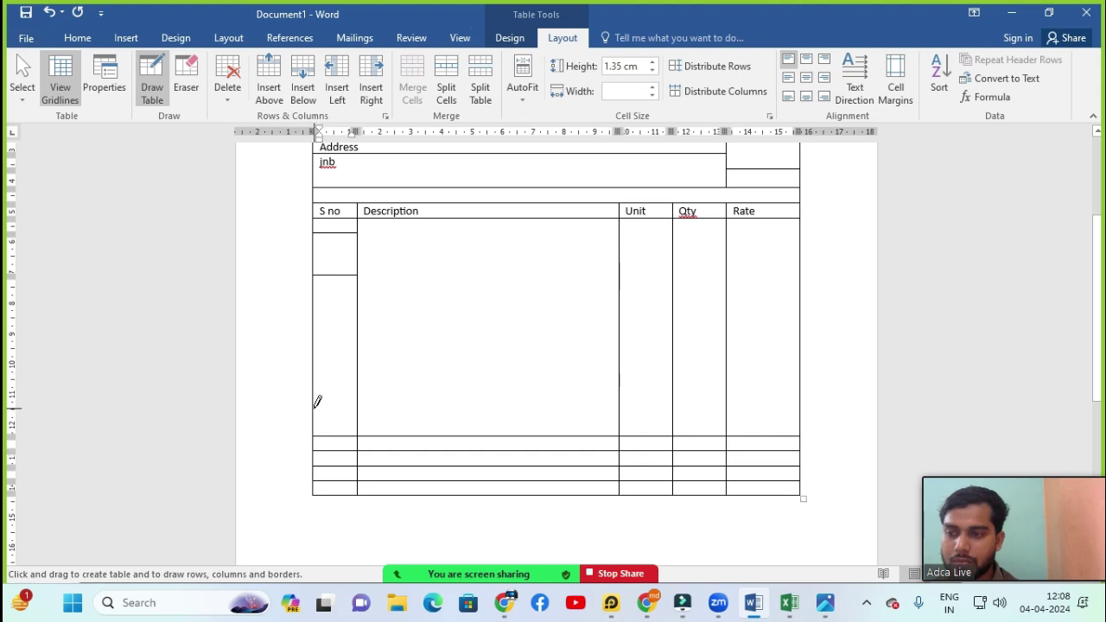
pyautogui.moveTo(329, 400); pyautogui.dragTo(353, 399)
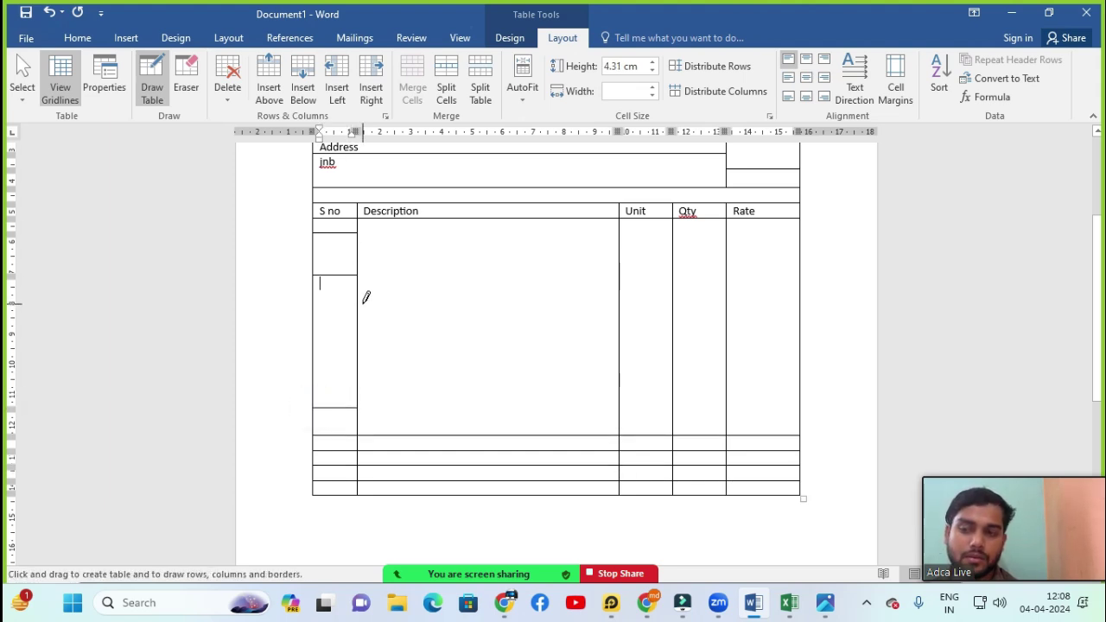
pyautogui.press('Escape')
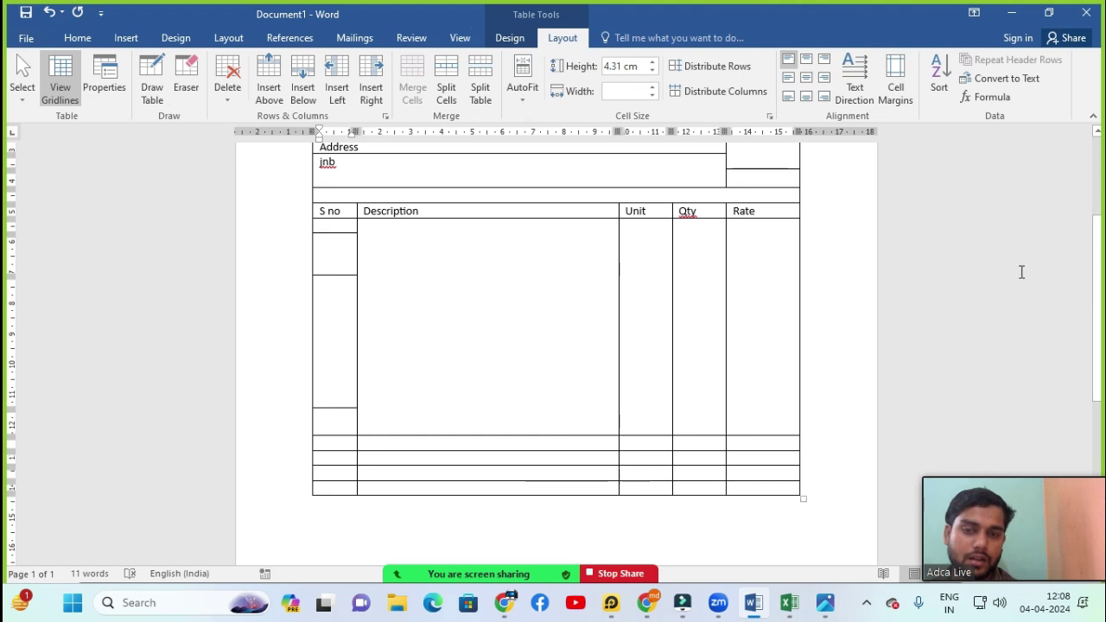
# Open the participants list in the Zoom meeting and ask all participants to unmute.
pyautogui.moveTo(1098, 290); pyautogui.dragTo(1097, 235)
pyautogui.scroll(-1, 1032, 308)
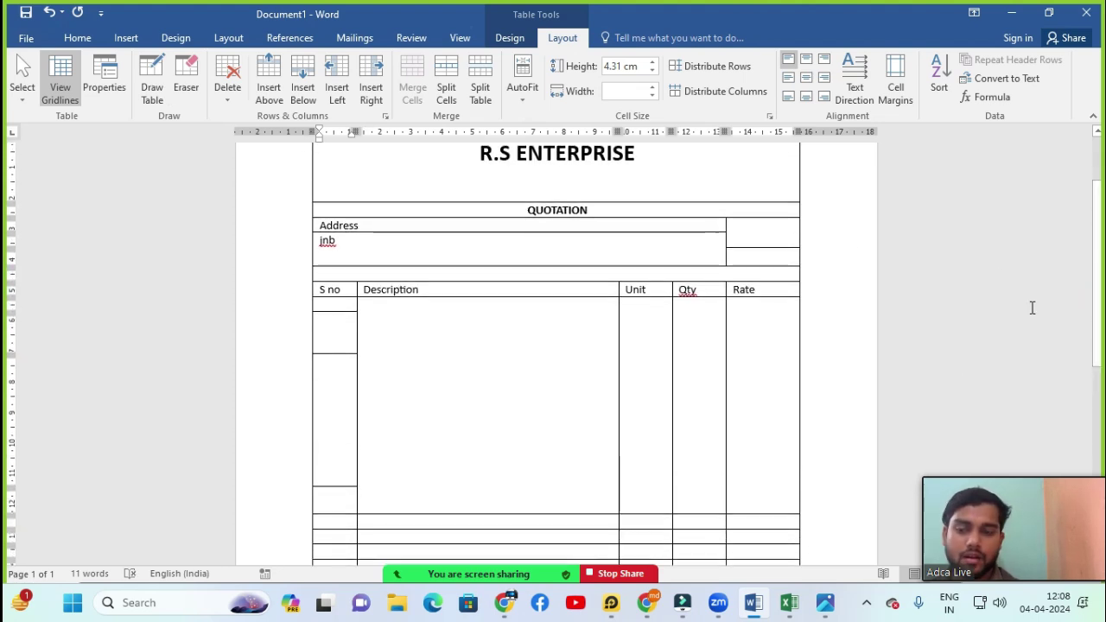
pyautogui.click(339, 560)
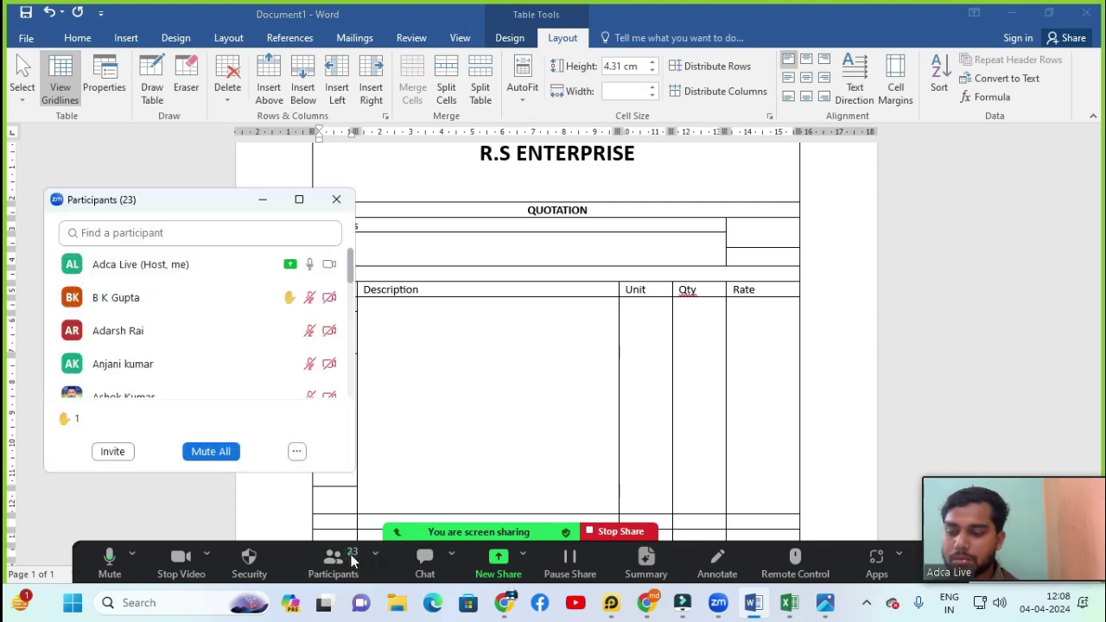
pyautogui.click(296, 451)
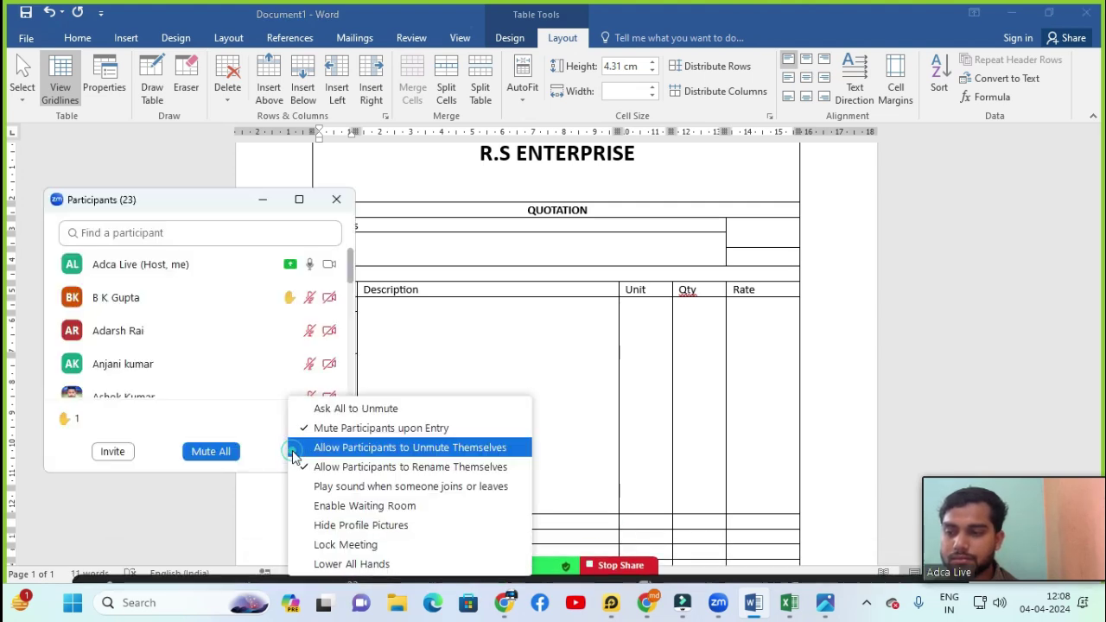
pyautogui.click(338, 411)
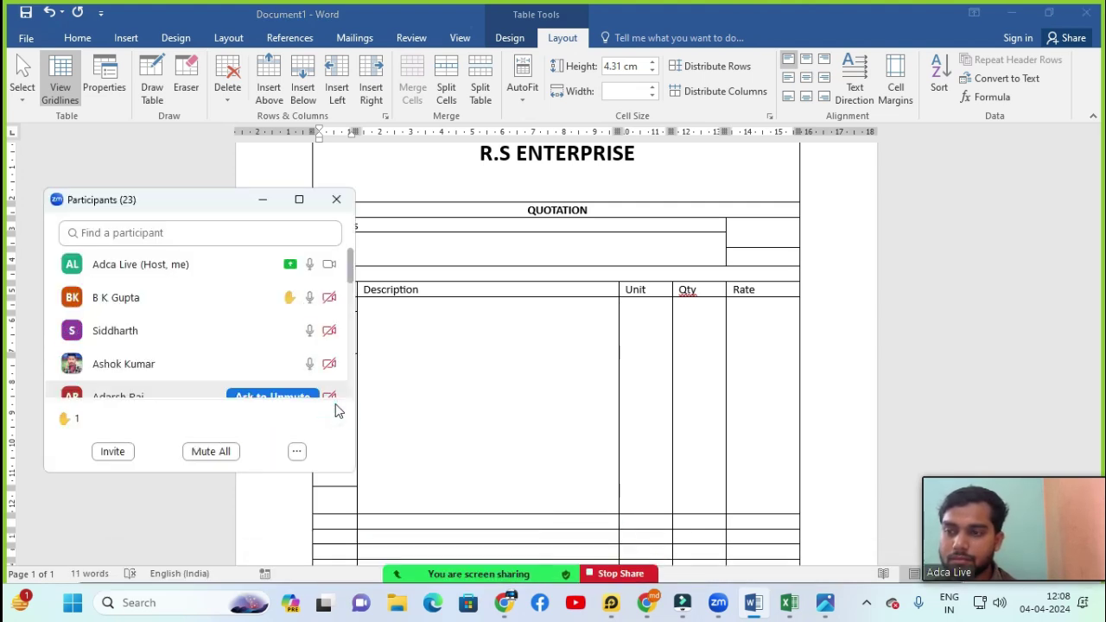